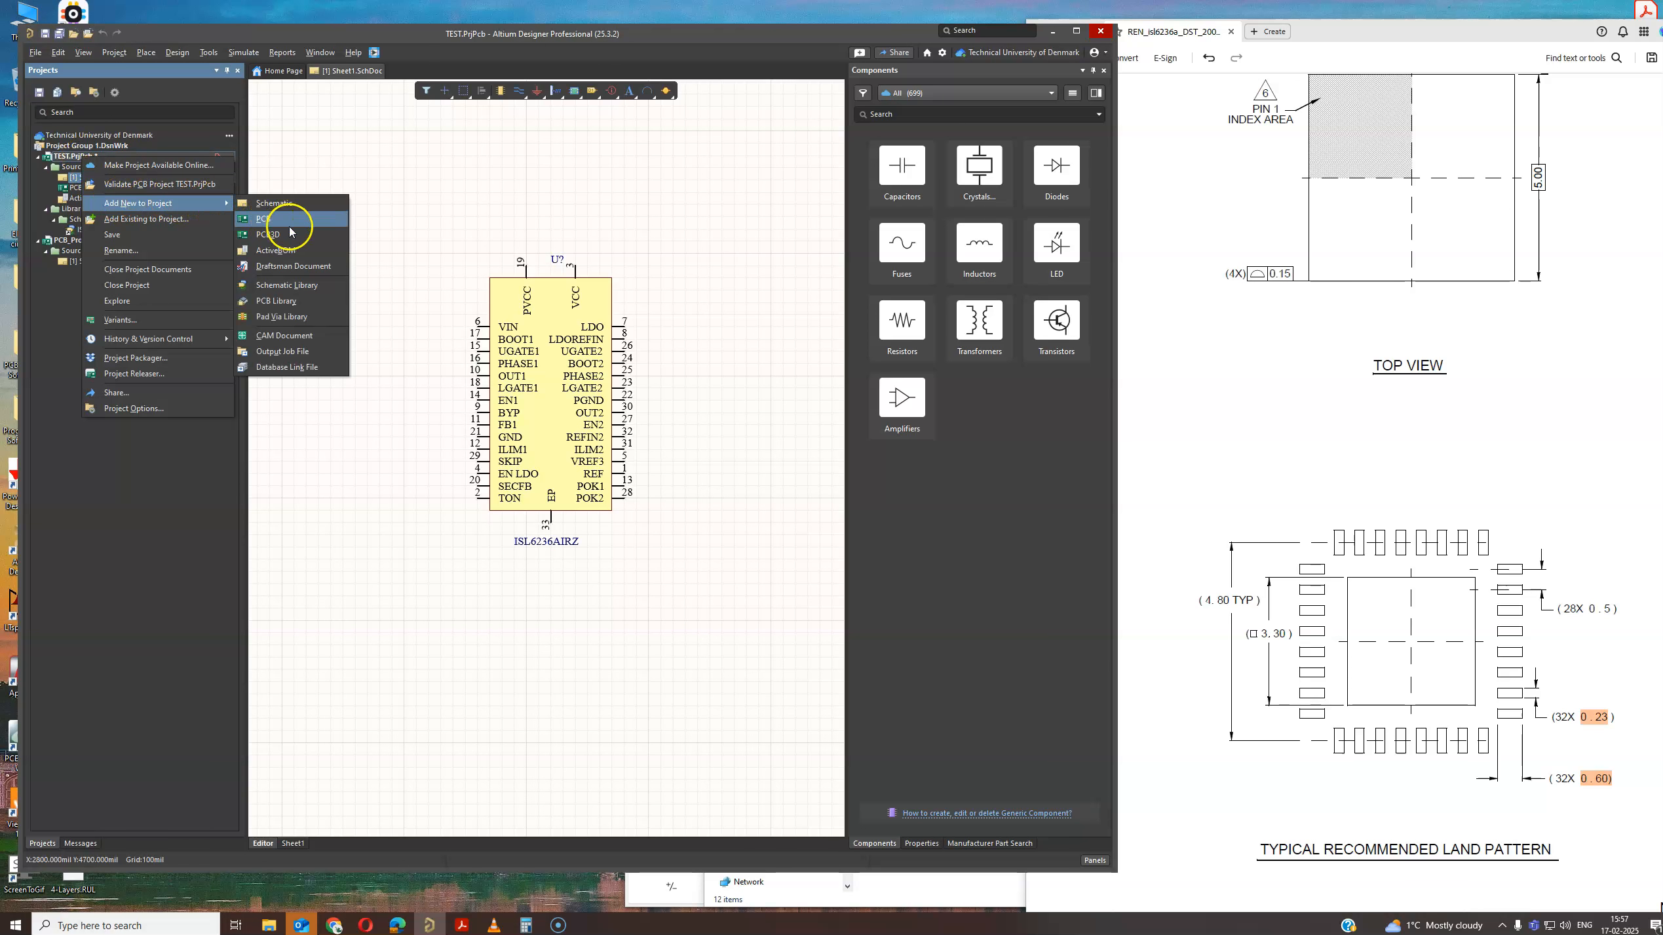
# Add a new PCB library to the TEST project and start the Footprint Wizard in it.
pyautogui.click(293, 304)
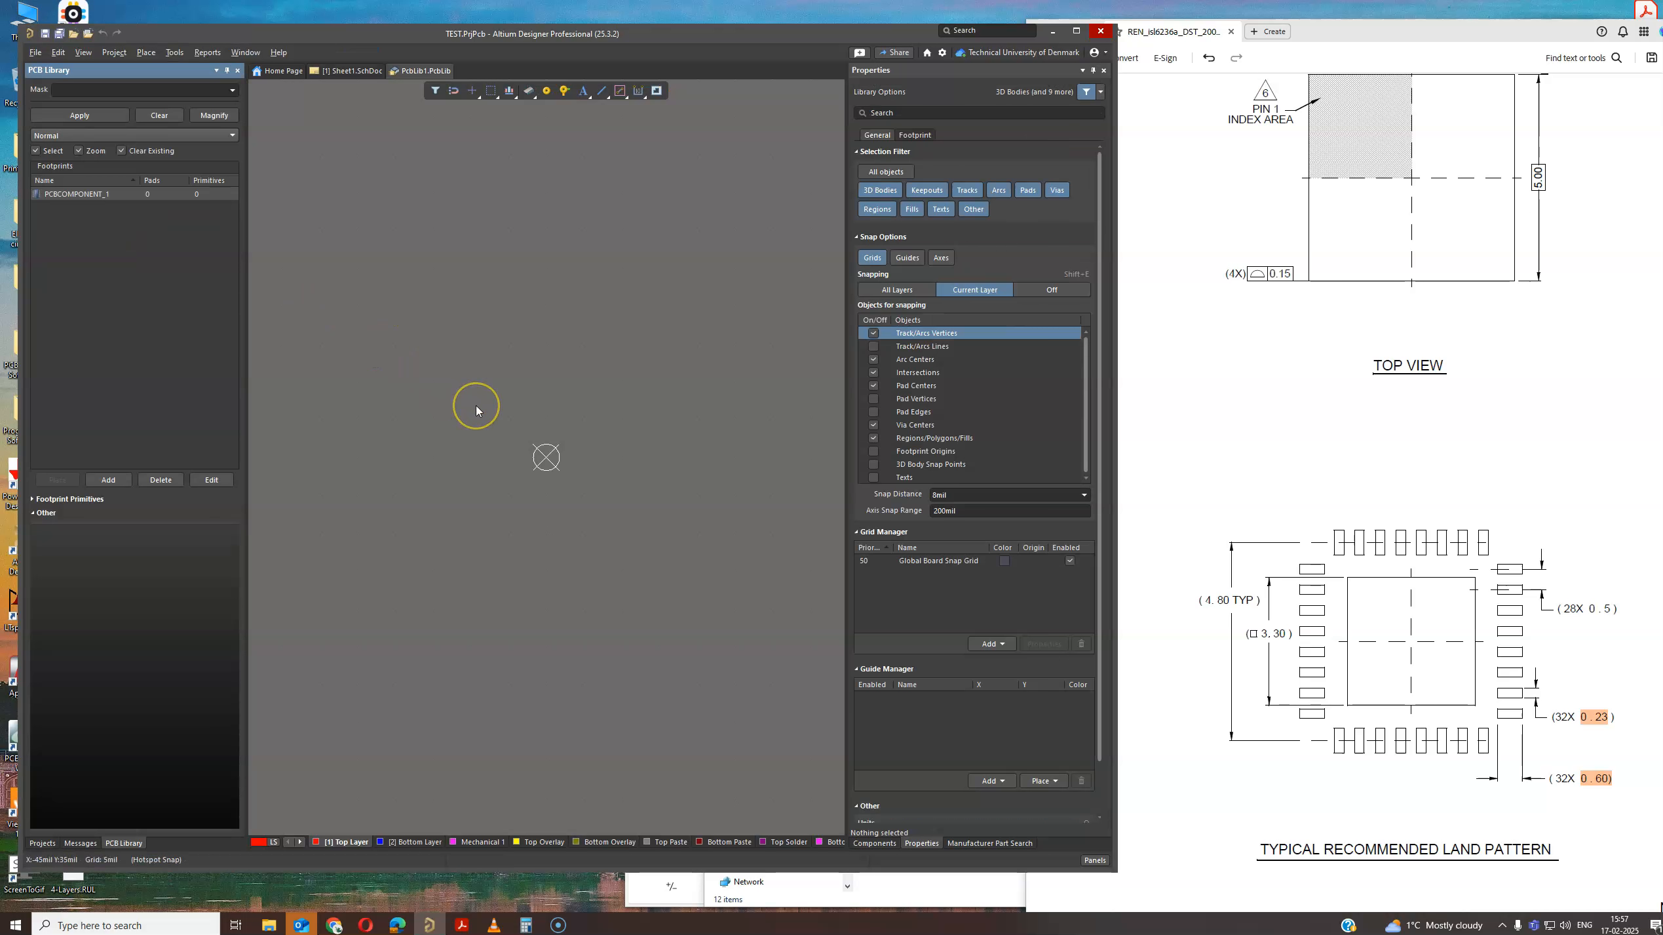
pyautogui.moveTo(511, 461); pyautogui.dragTo(520, 454, button='right')
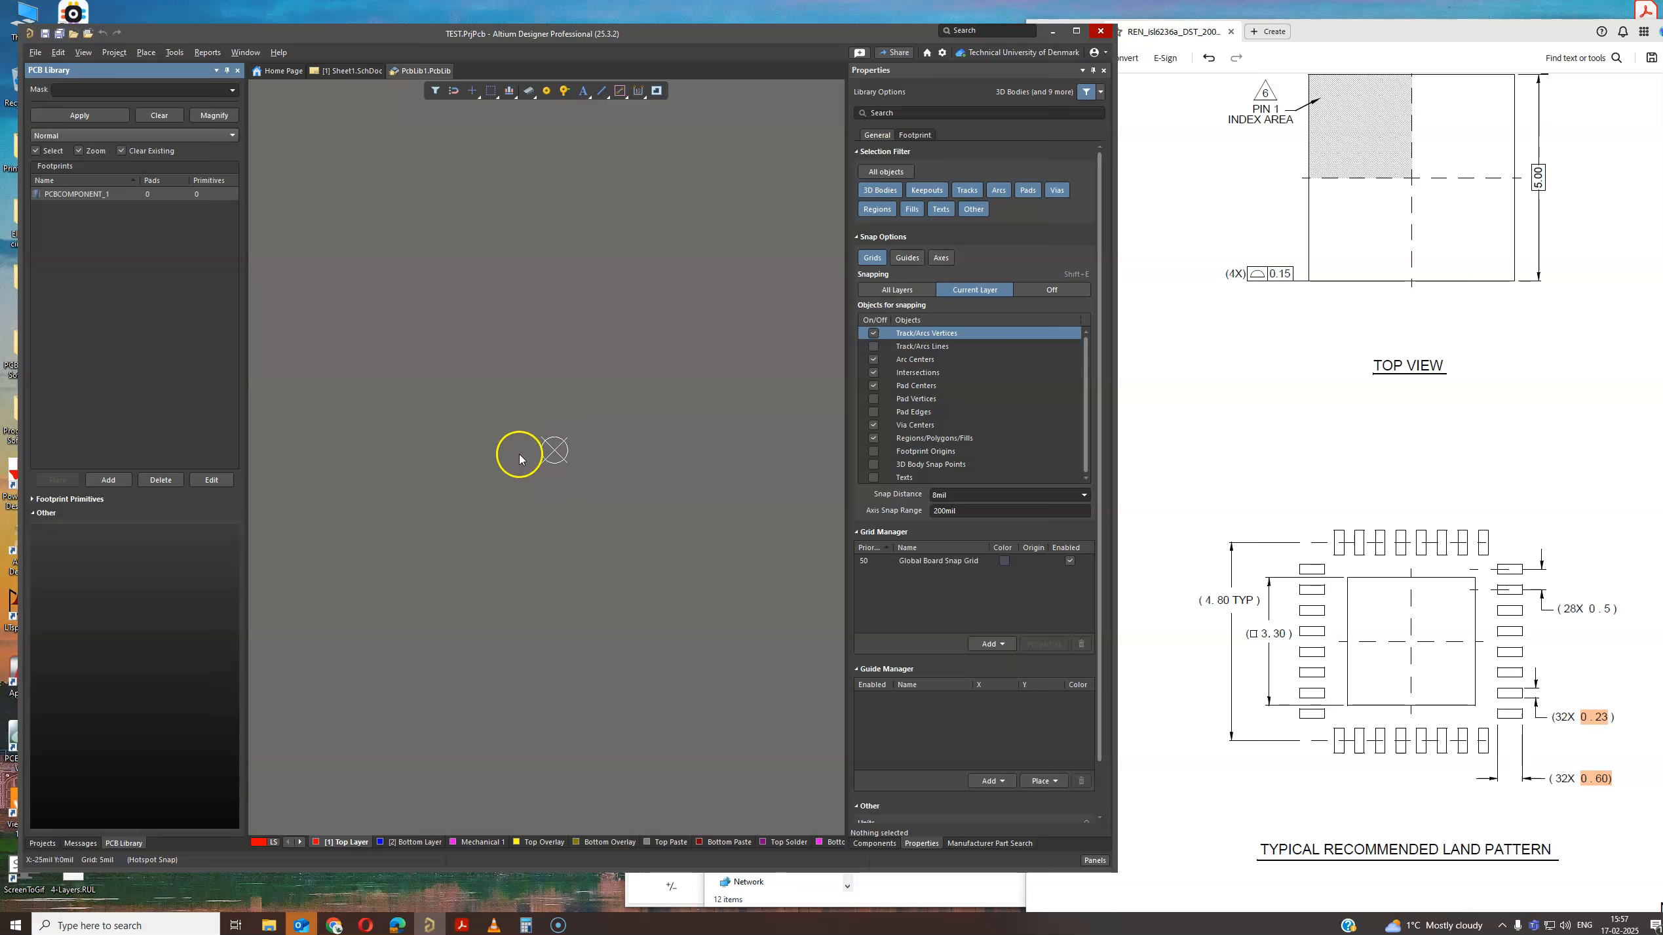
pyautogui.click(175, 52)
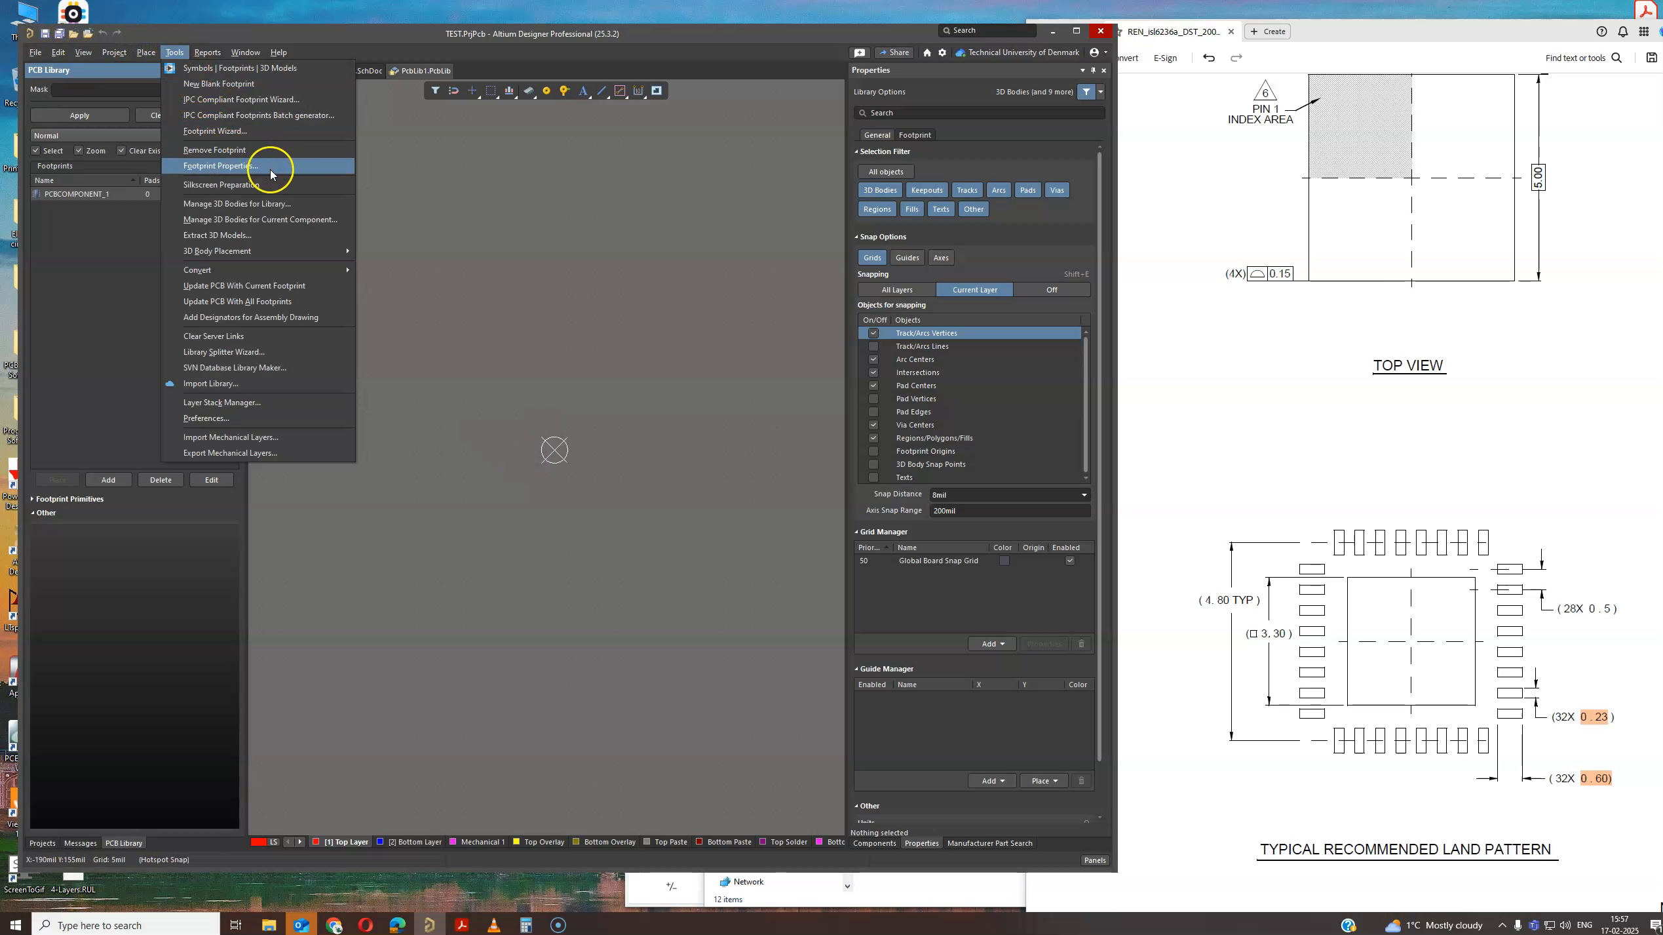
pyautogui.click(230, 132)
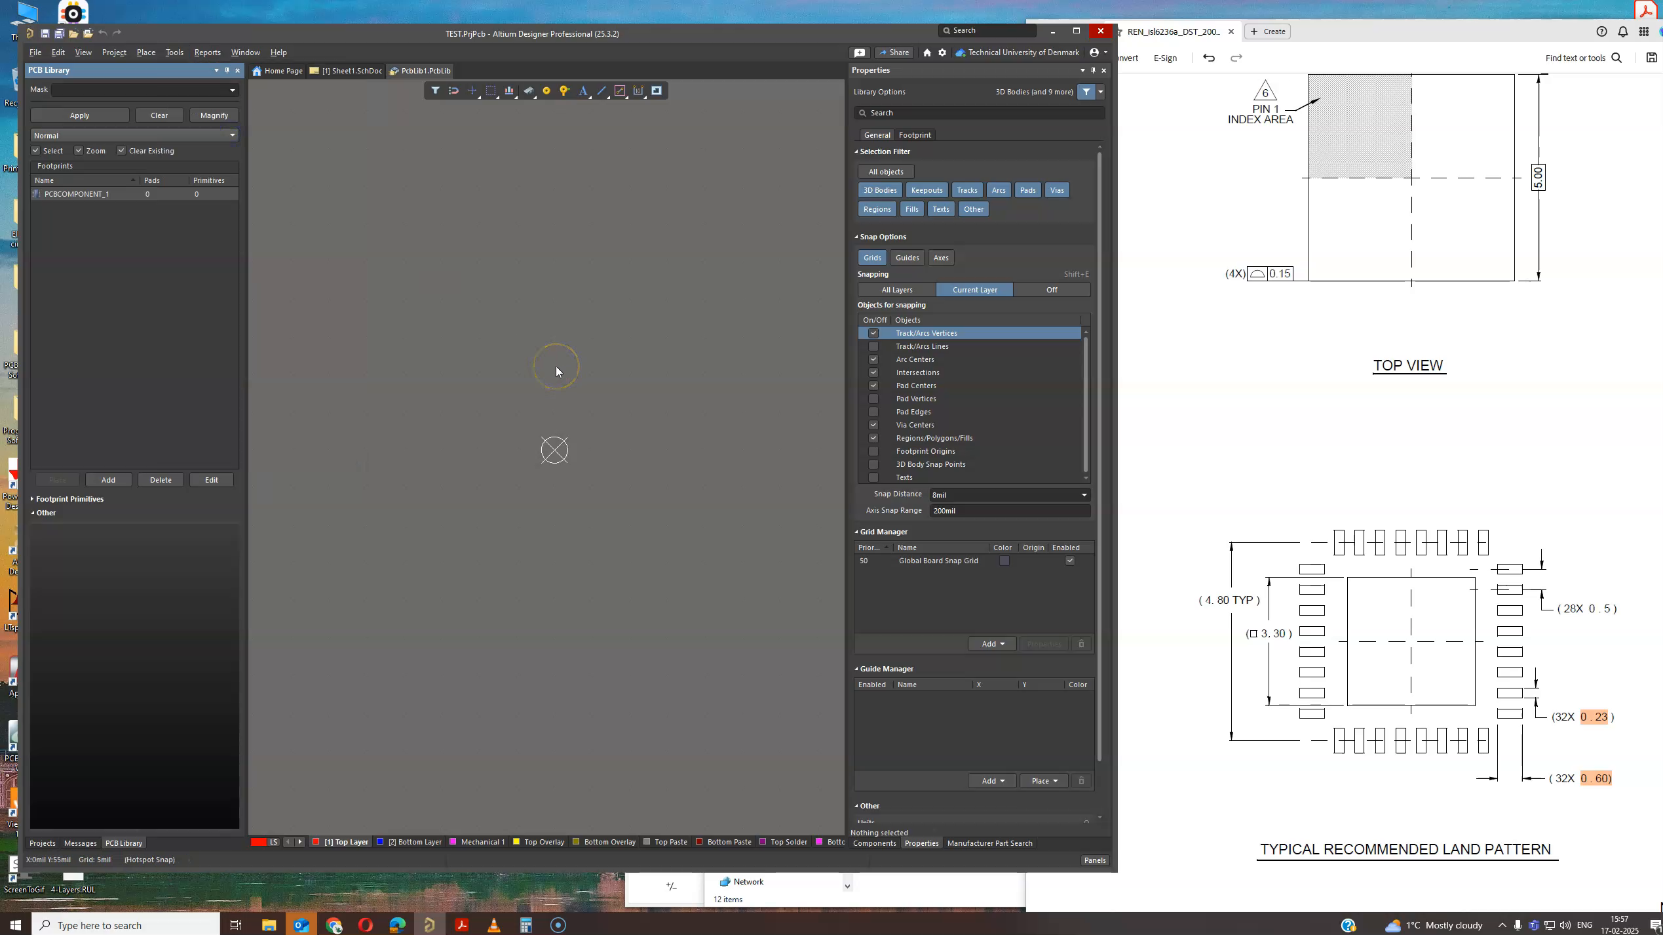
pyautogui.click(921, 587)
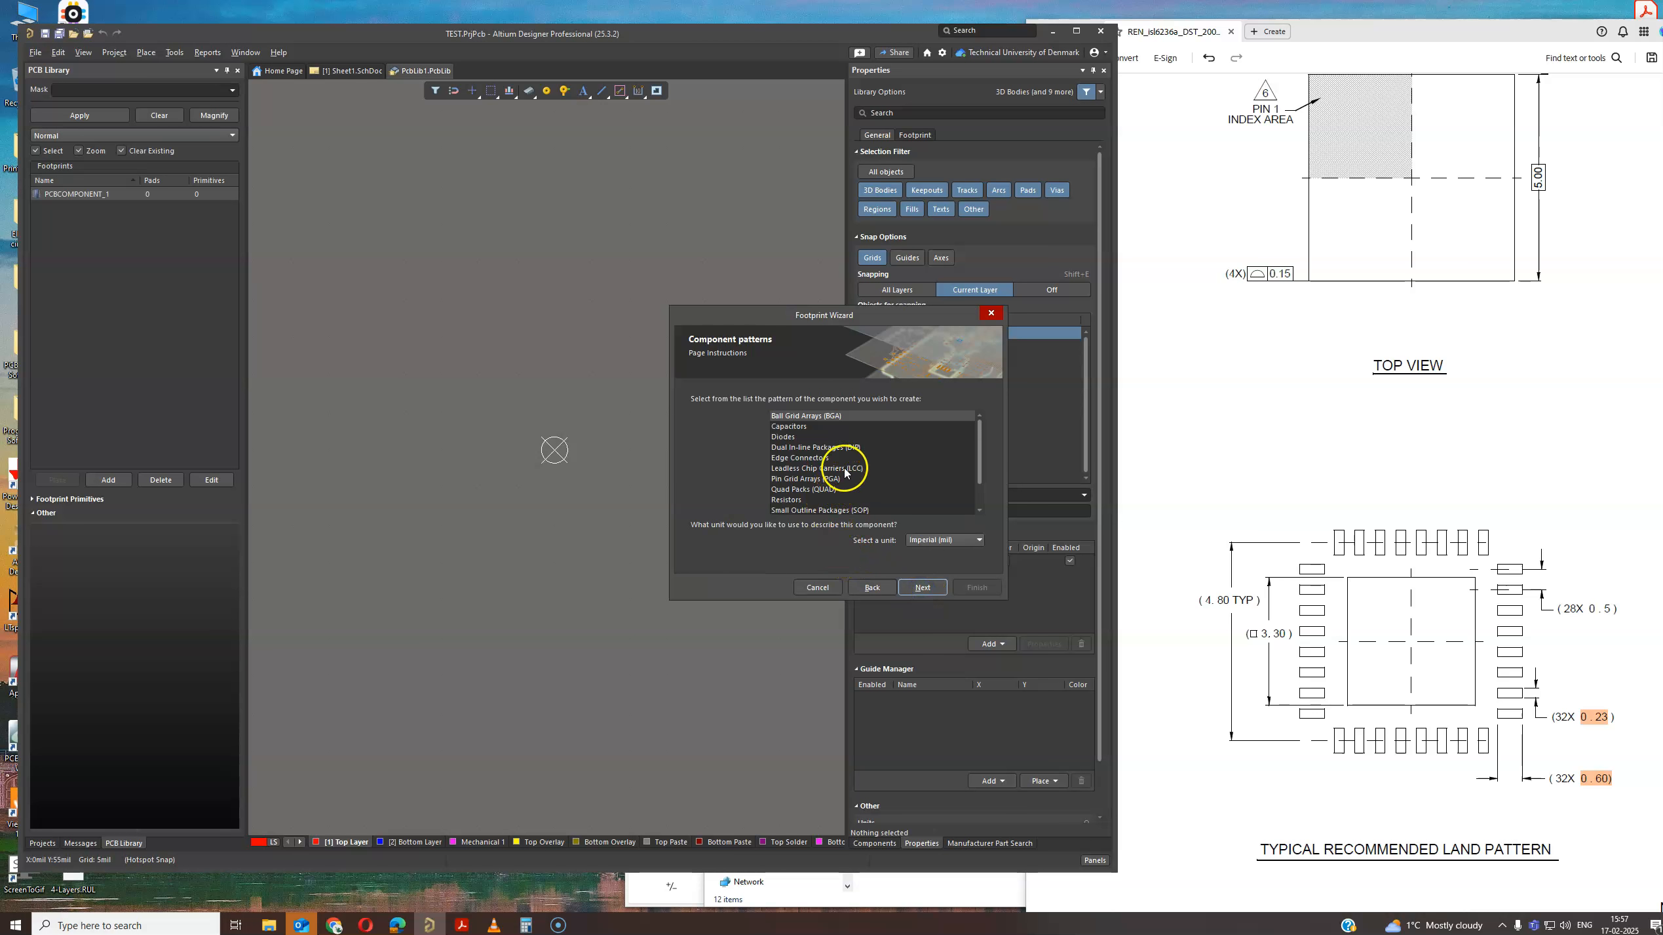
# Choose the Leadless Chip Carriers (LCC) component pattern with Metric (mm) units for the footprint.
pyautogui.click(845, 469)
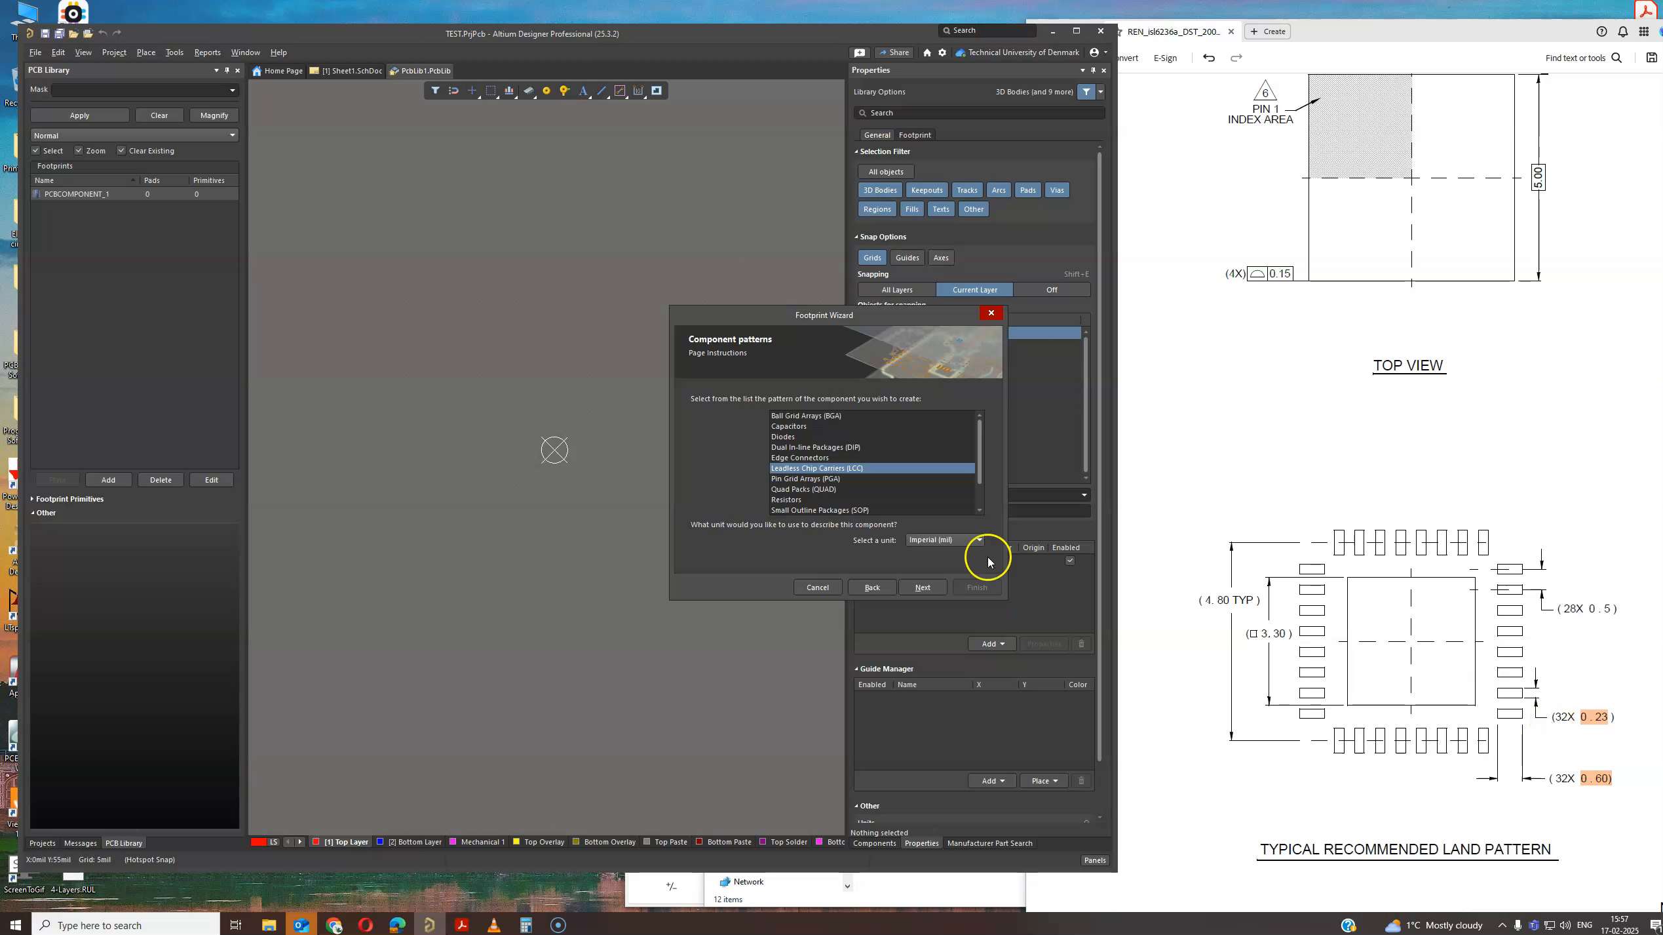
pyautogui.click(971, 541)
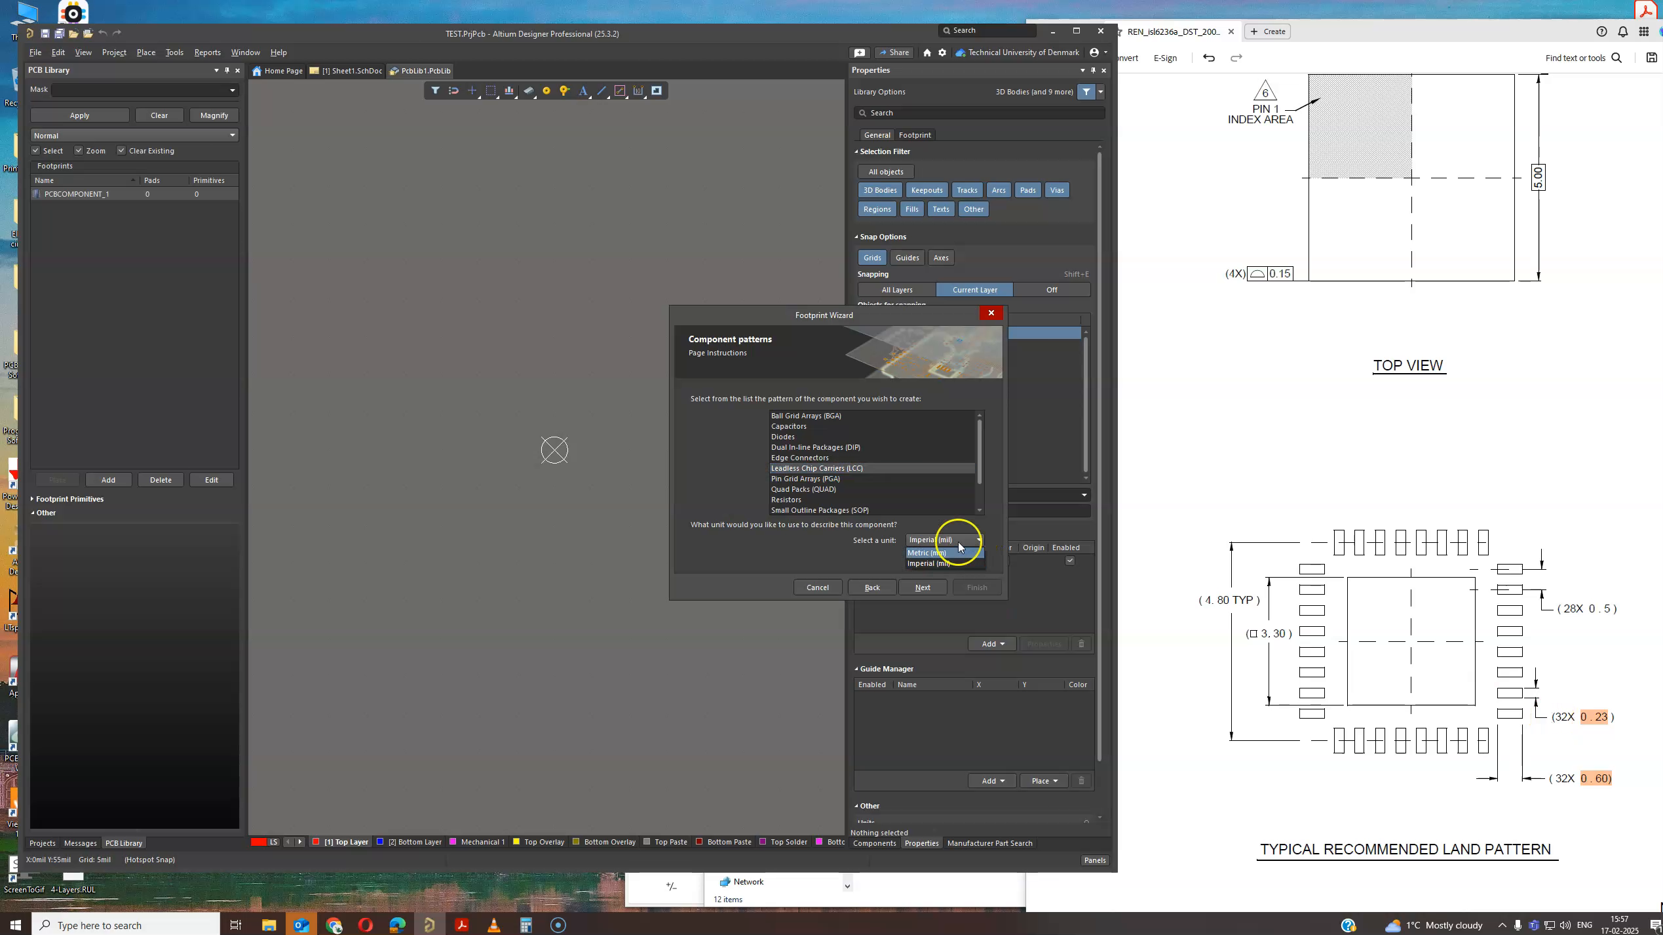
pyautogui.click(957, 554)
pyautogui.click(937, 587)
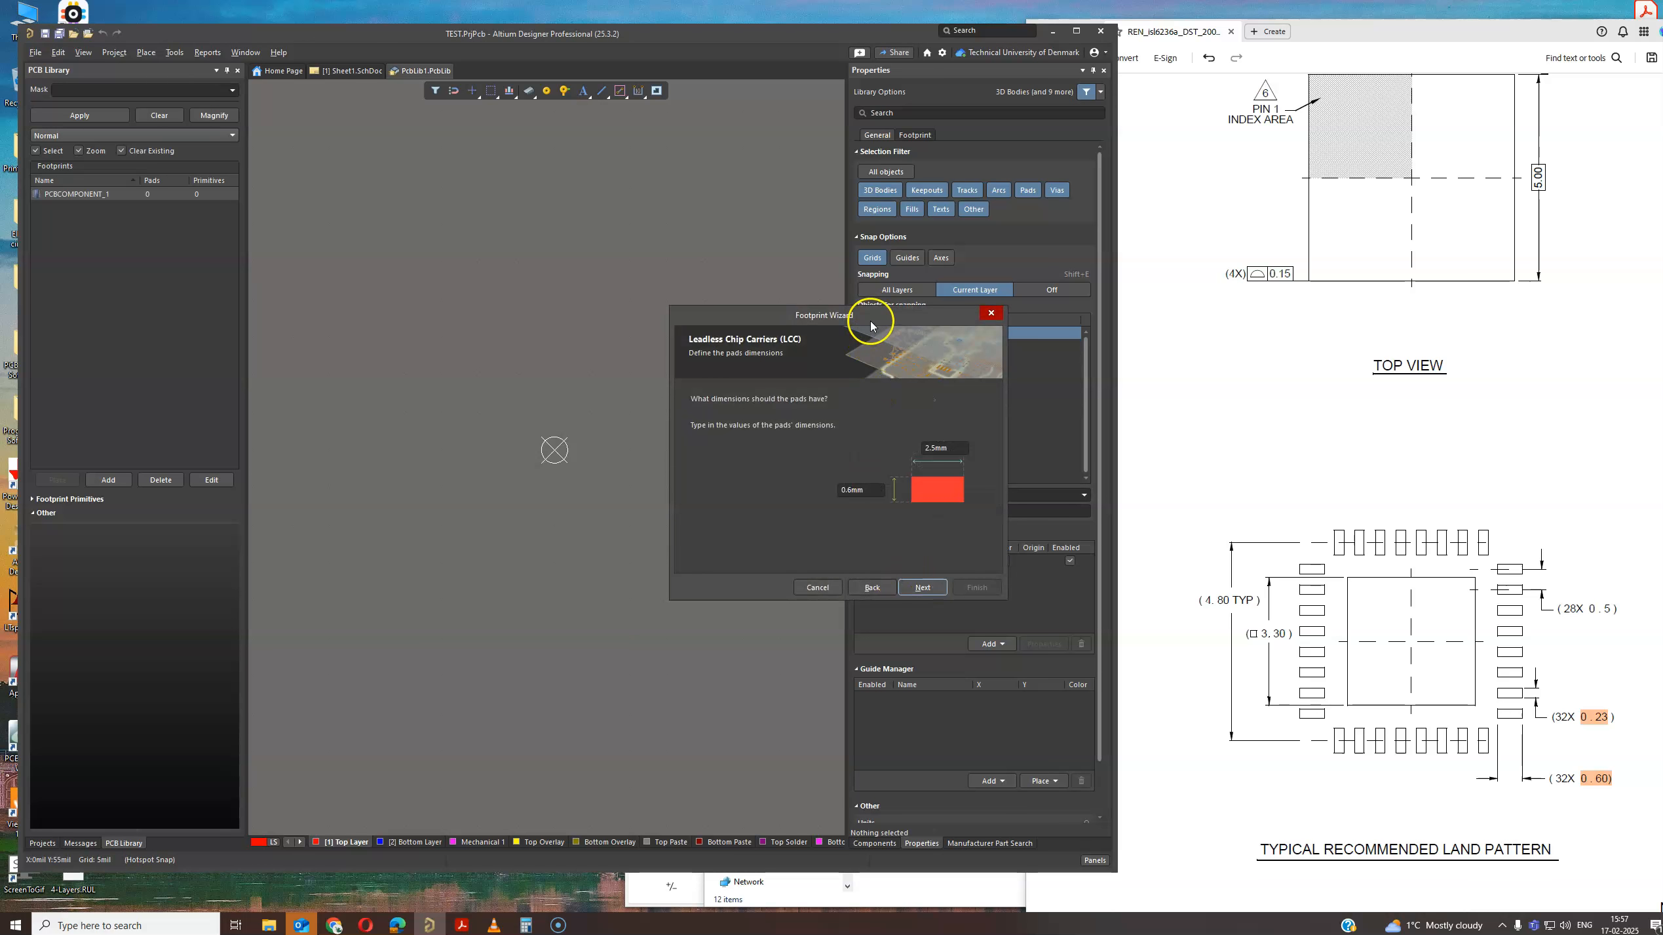
# Set the LCC pad dimensions to 0.6 mm long and 0.23 mm wide.
pyautogui.moveTo(872, 318); pyautogui.dragTo(648, 341)
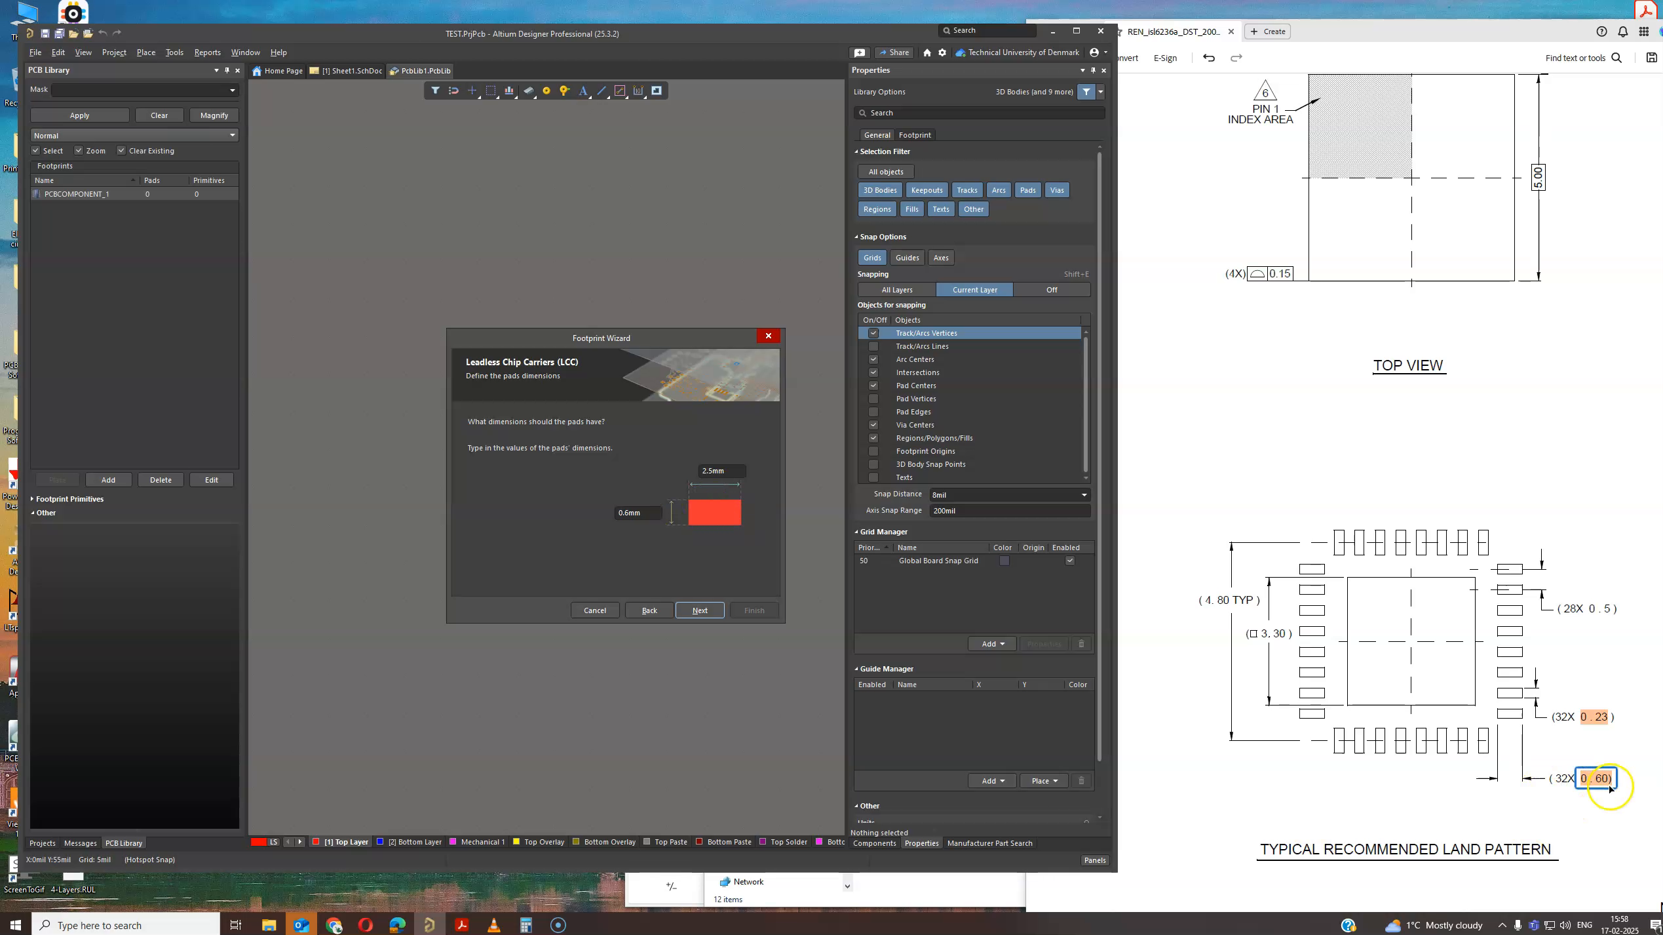
pyautogui.click(729, 470)
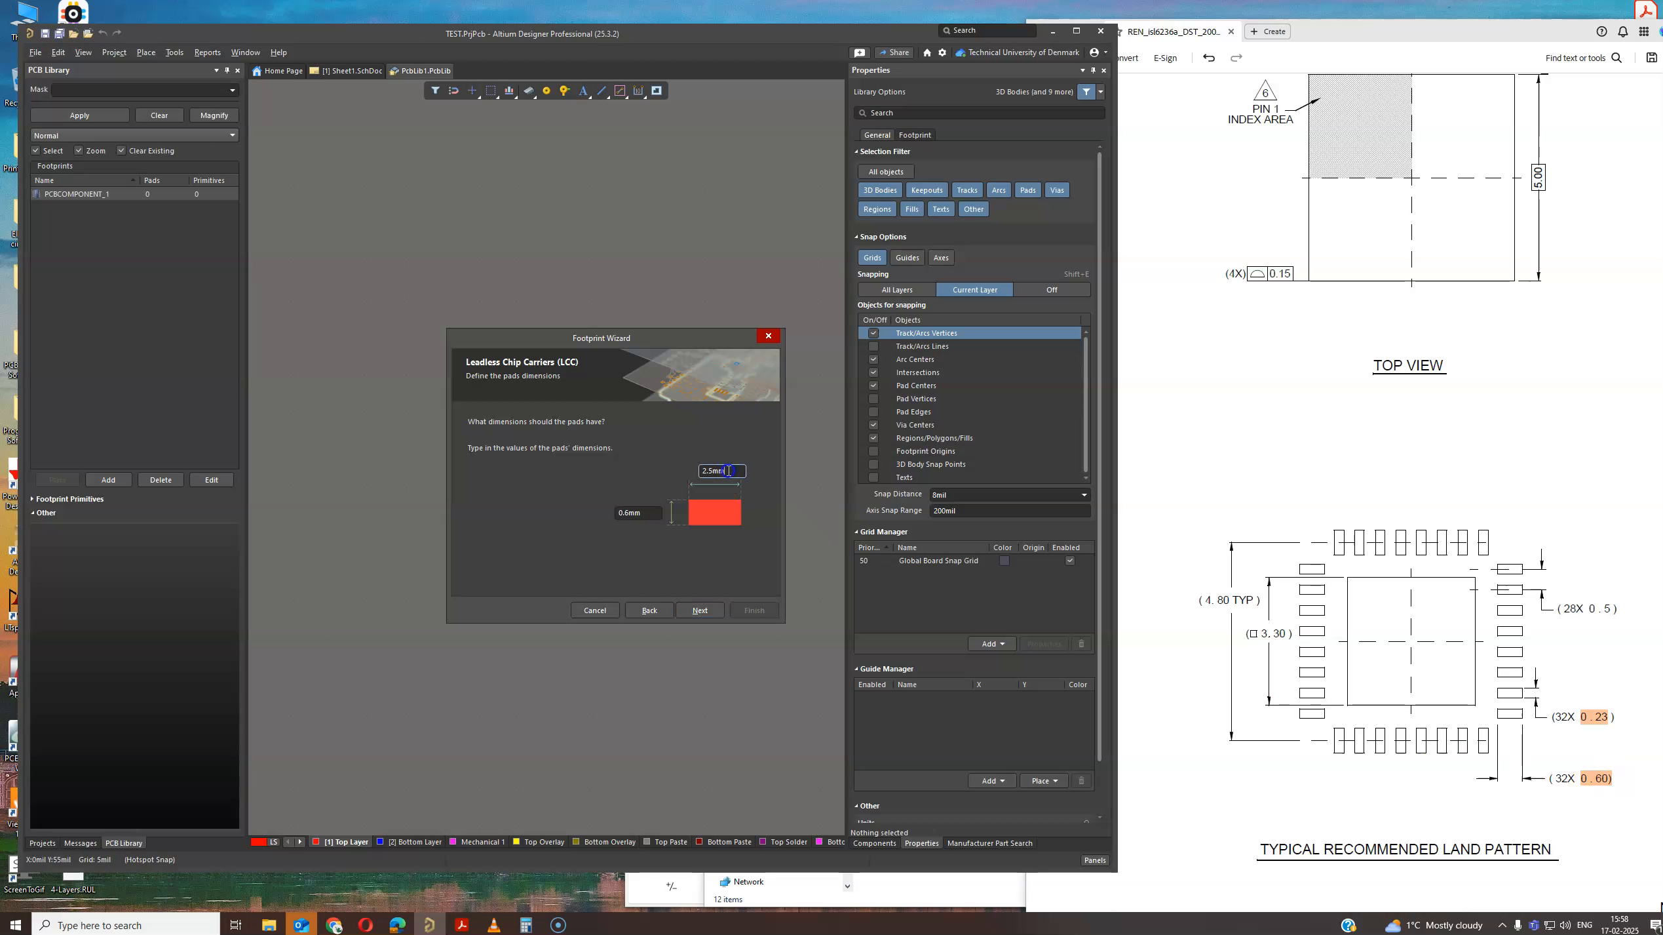
pyautogui.write('0.6')
pyautogui.click(628, 514)
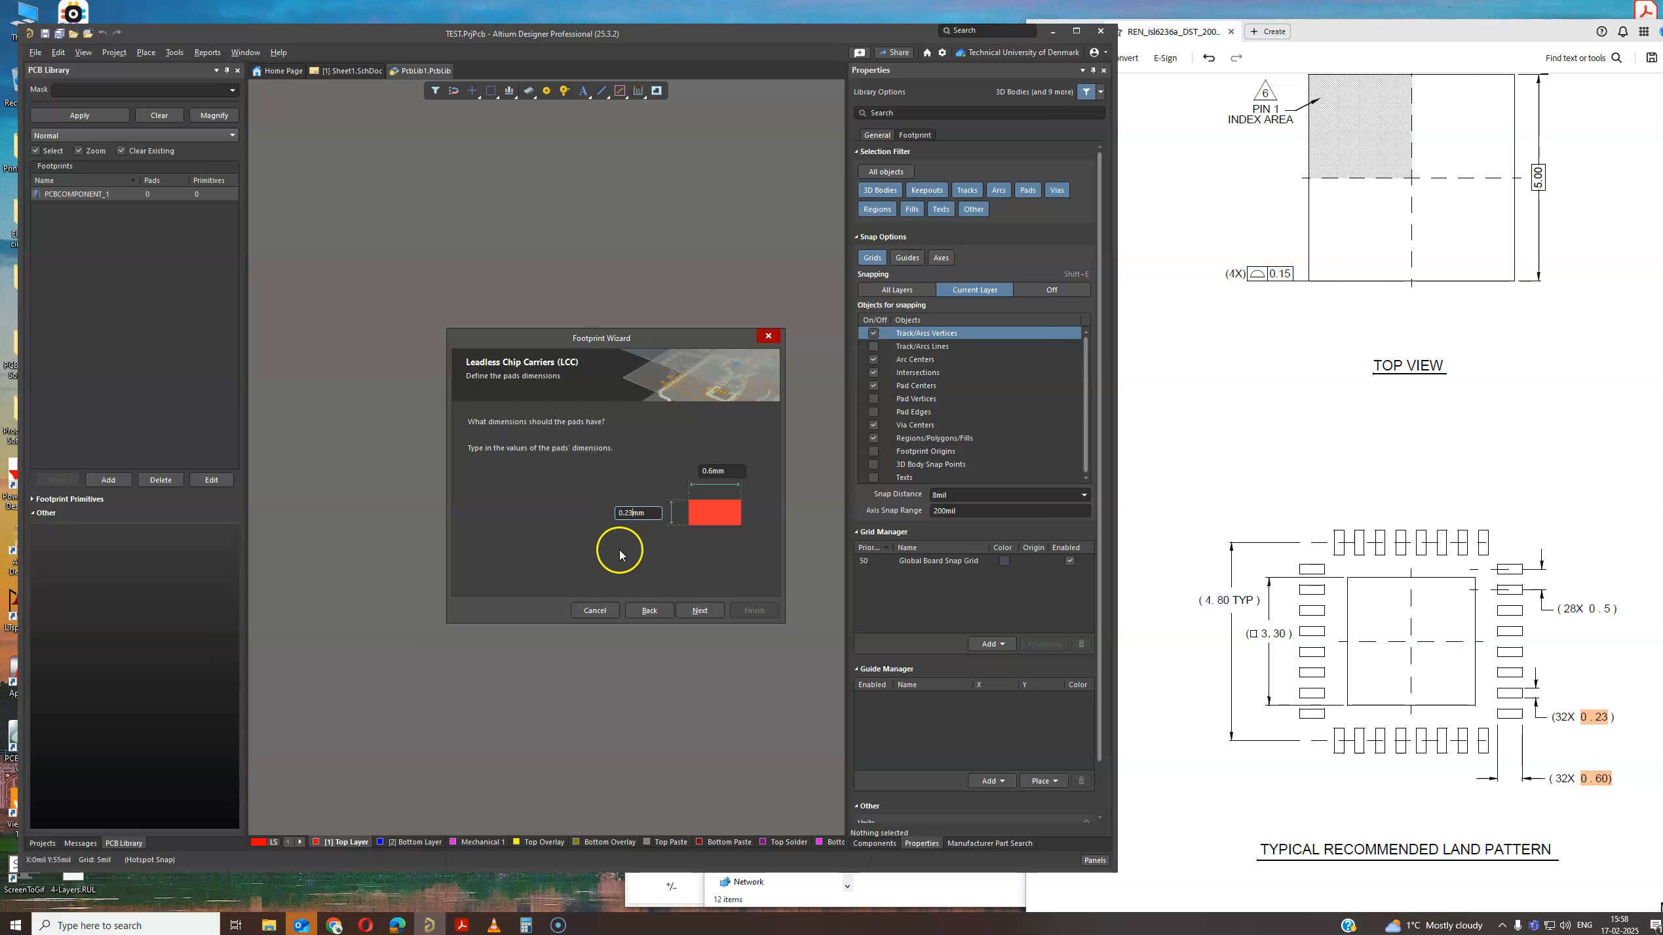
pyautogui.click(694, 611)
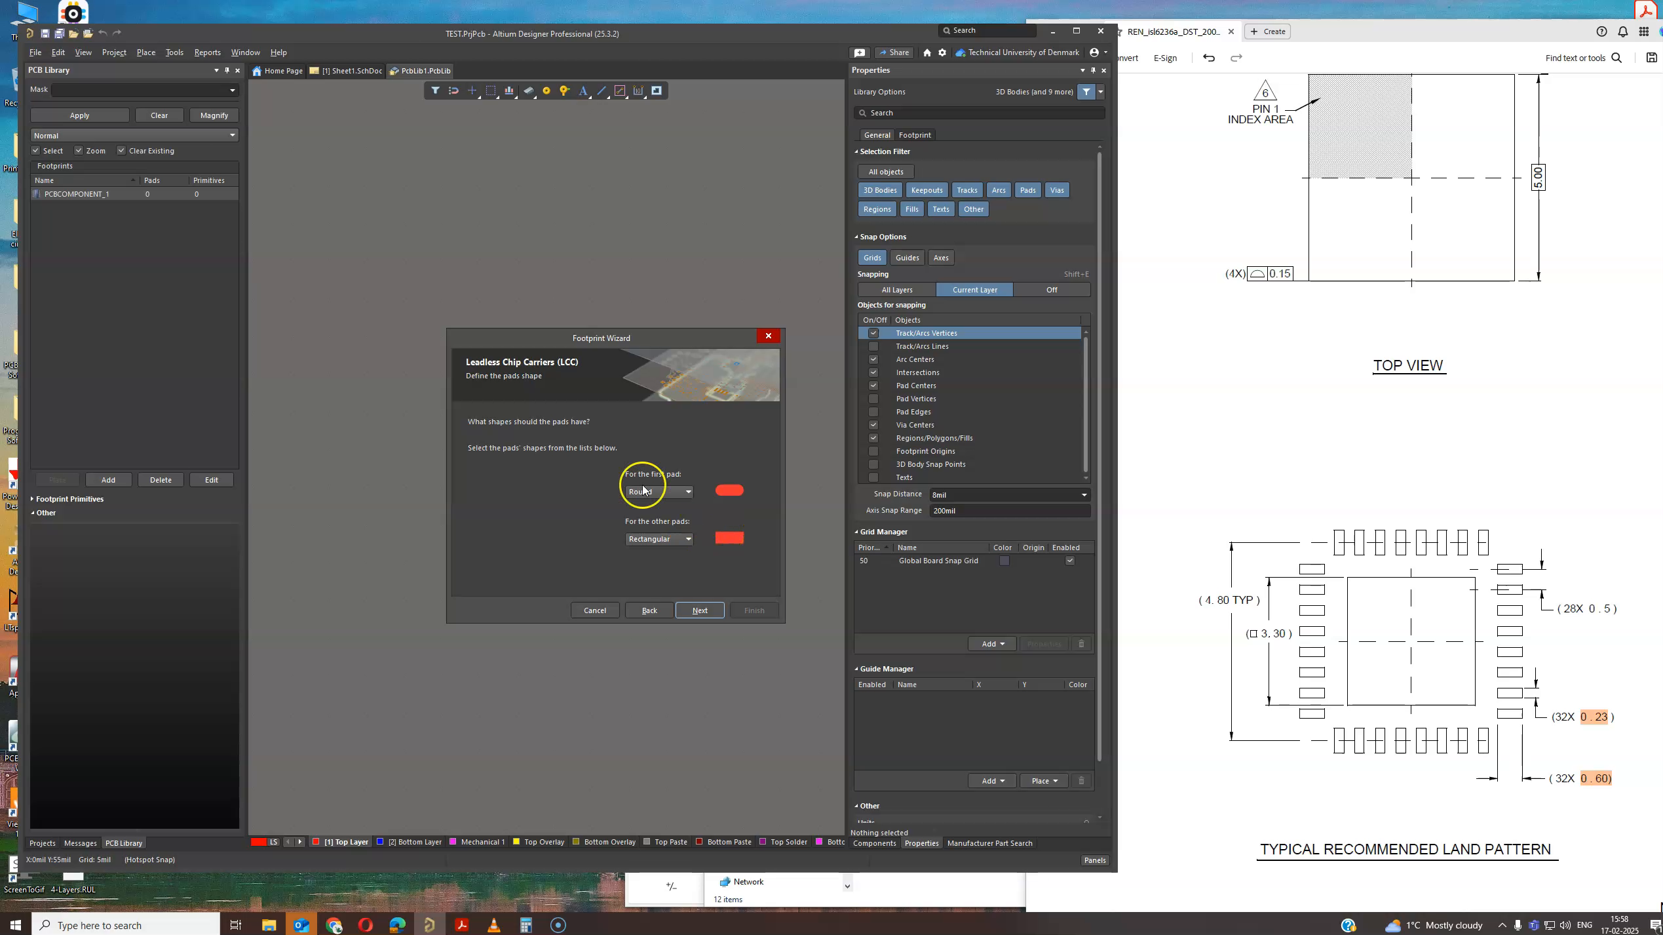
# Make the first pad's shape rectangular and accept the default outline width.
pyautogui.click(663, 493)
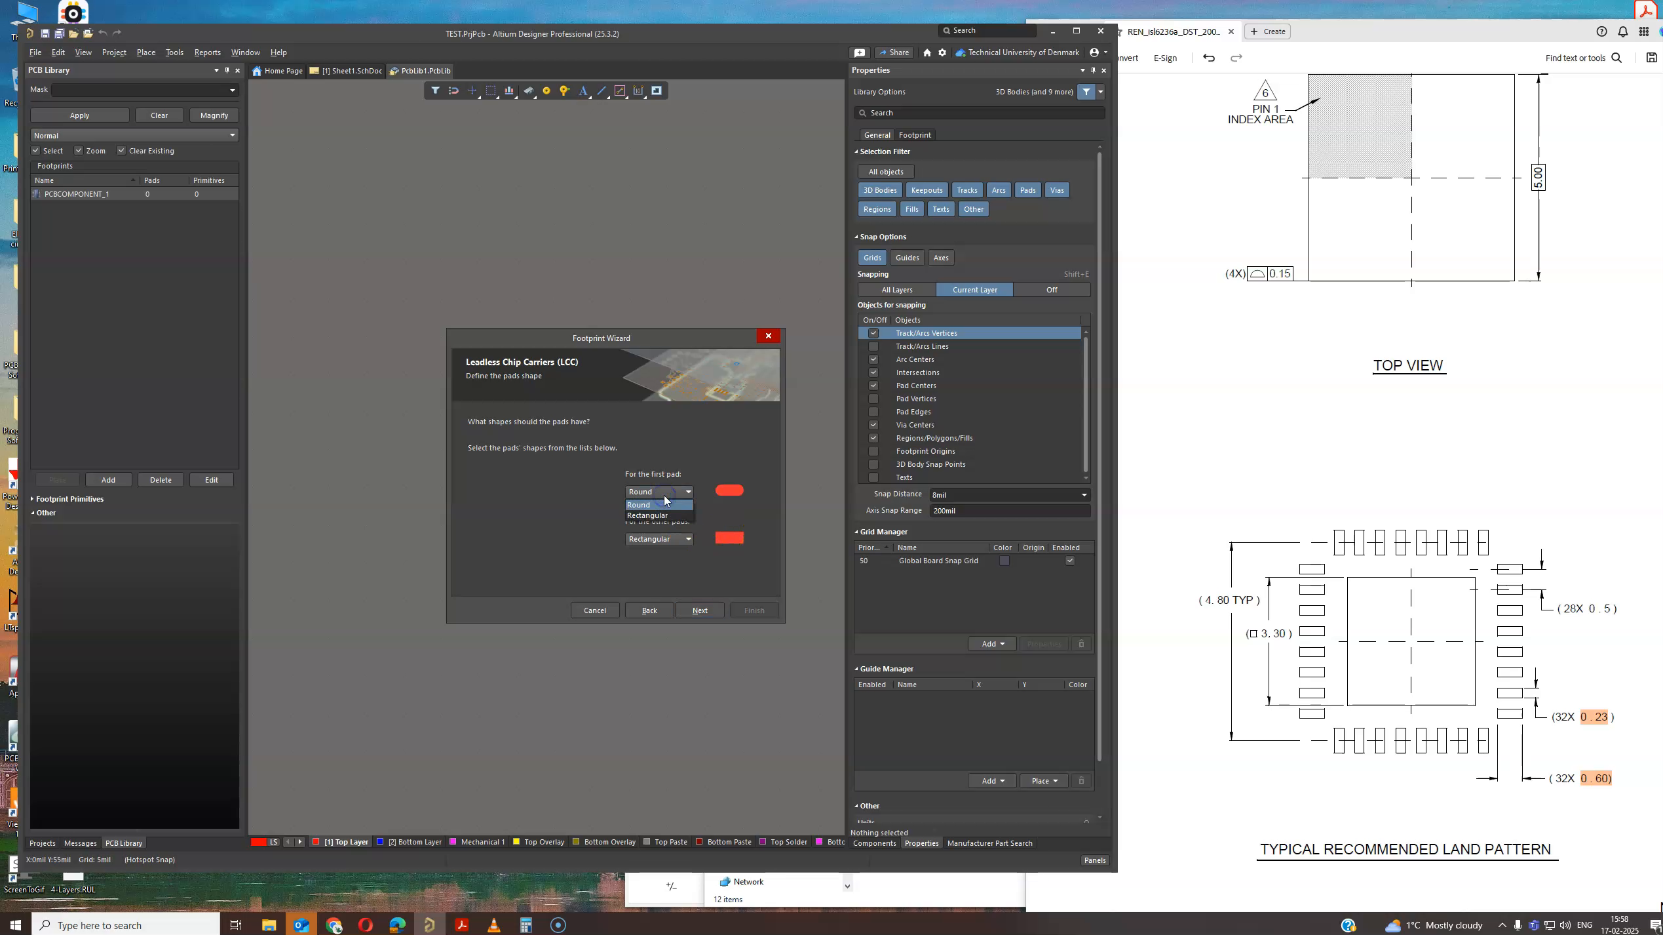
pyautogui.click(664, 515)
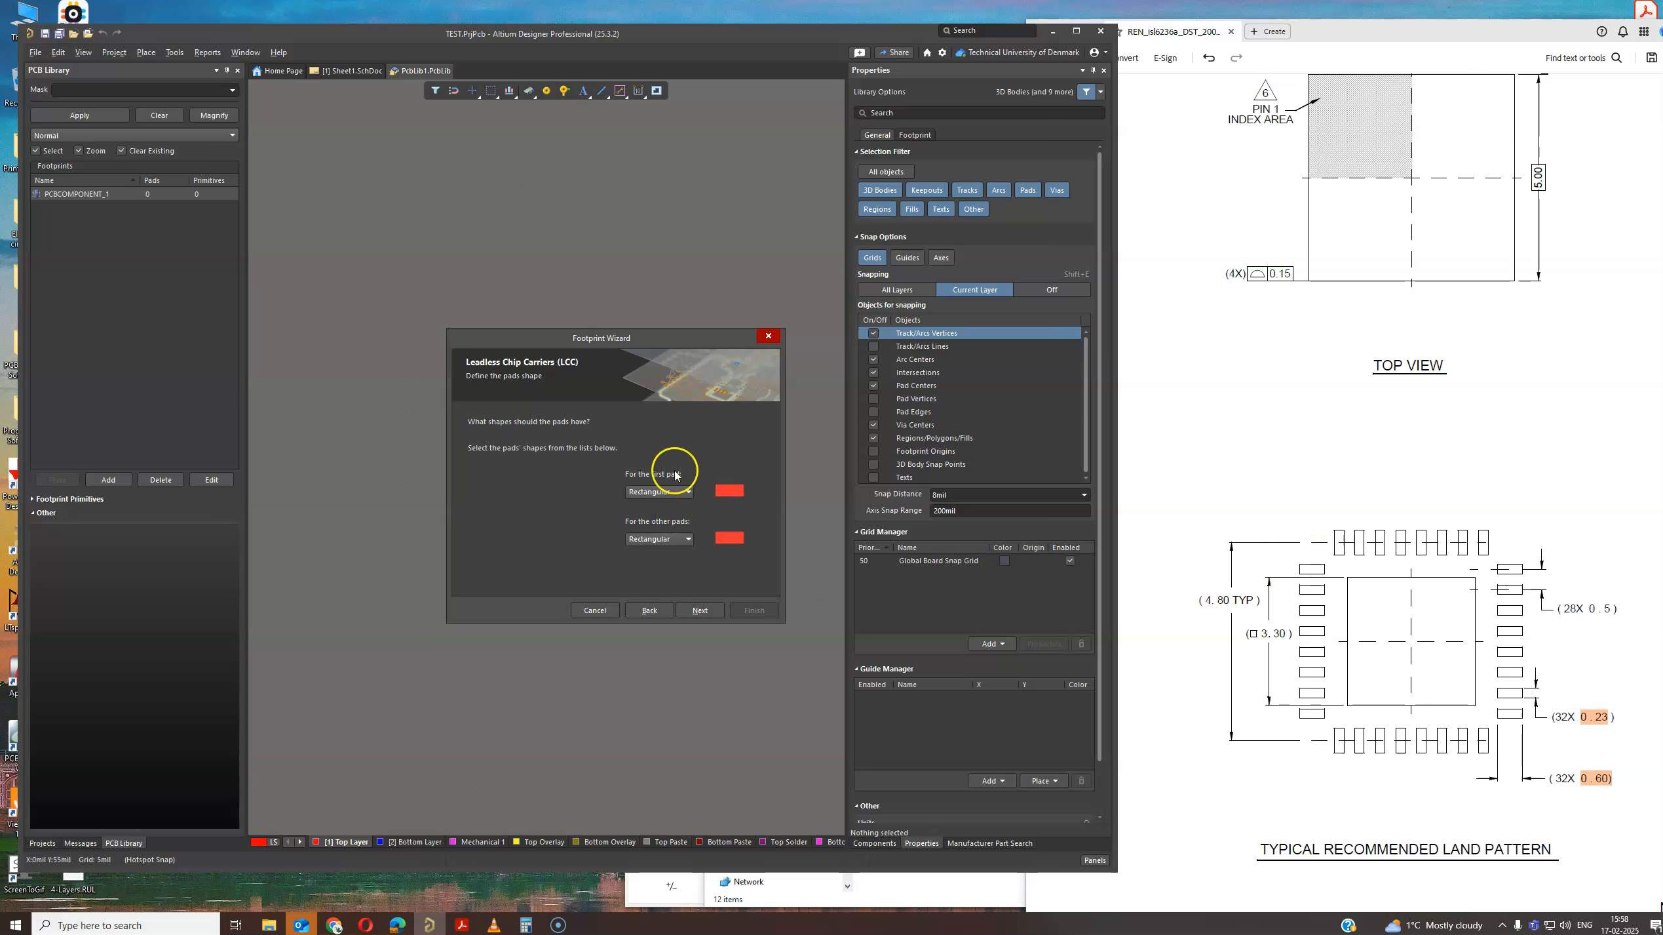
pyautogui.click(691, 616)
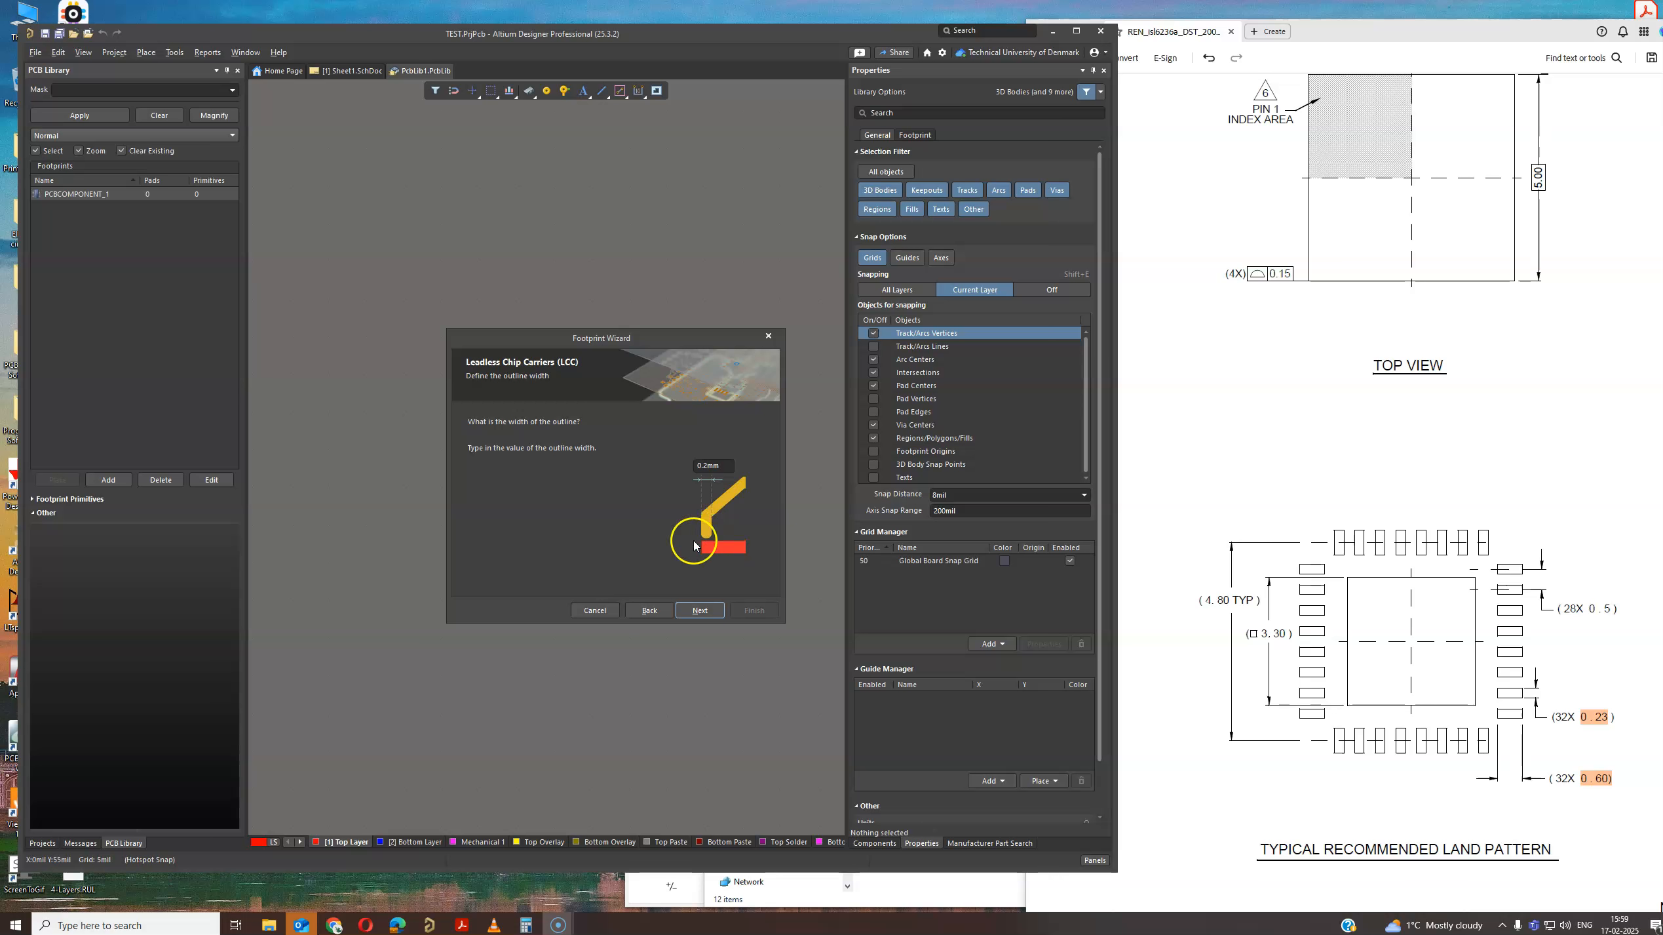
pyautogui.click(700, 610)
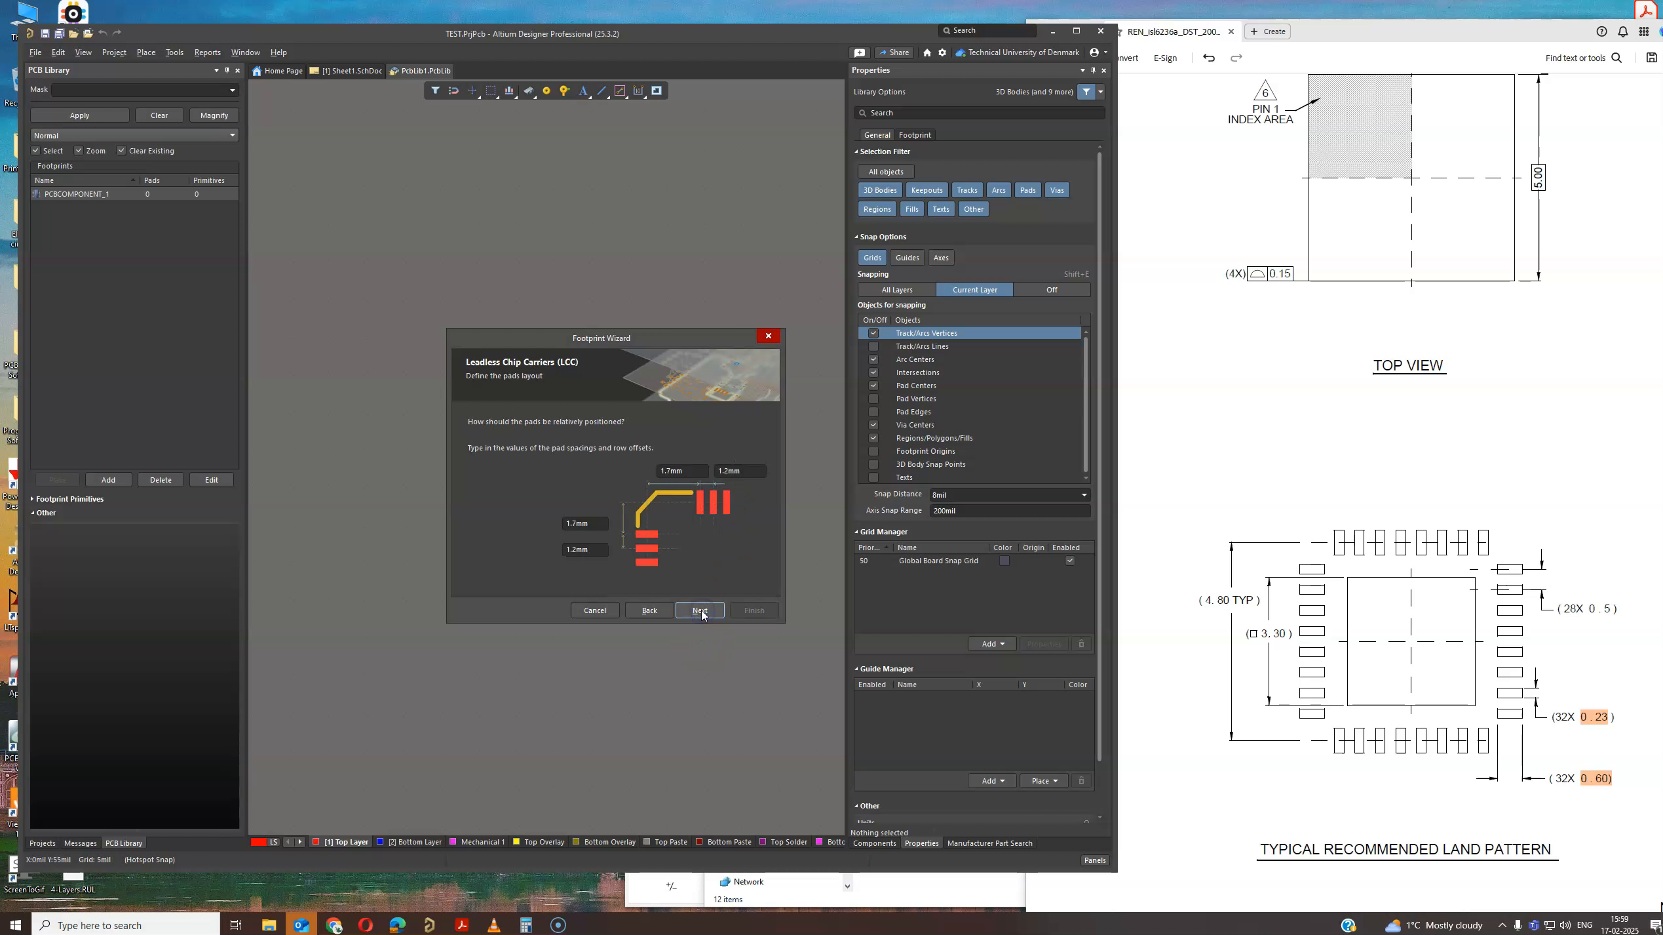
# Set the pad-to-pad spacing to 0.5 mm in both the horizontal and vertical rows.
pyautogui.click(589, 547)
pyautogui.click(735, 471)
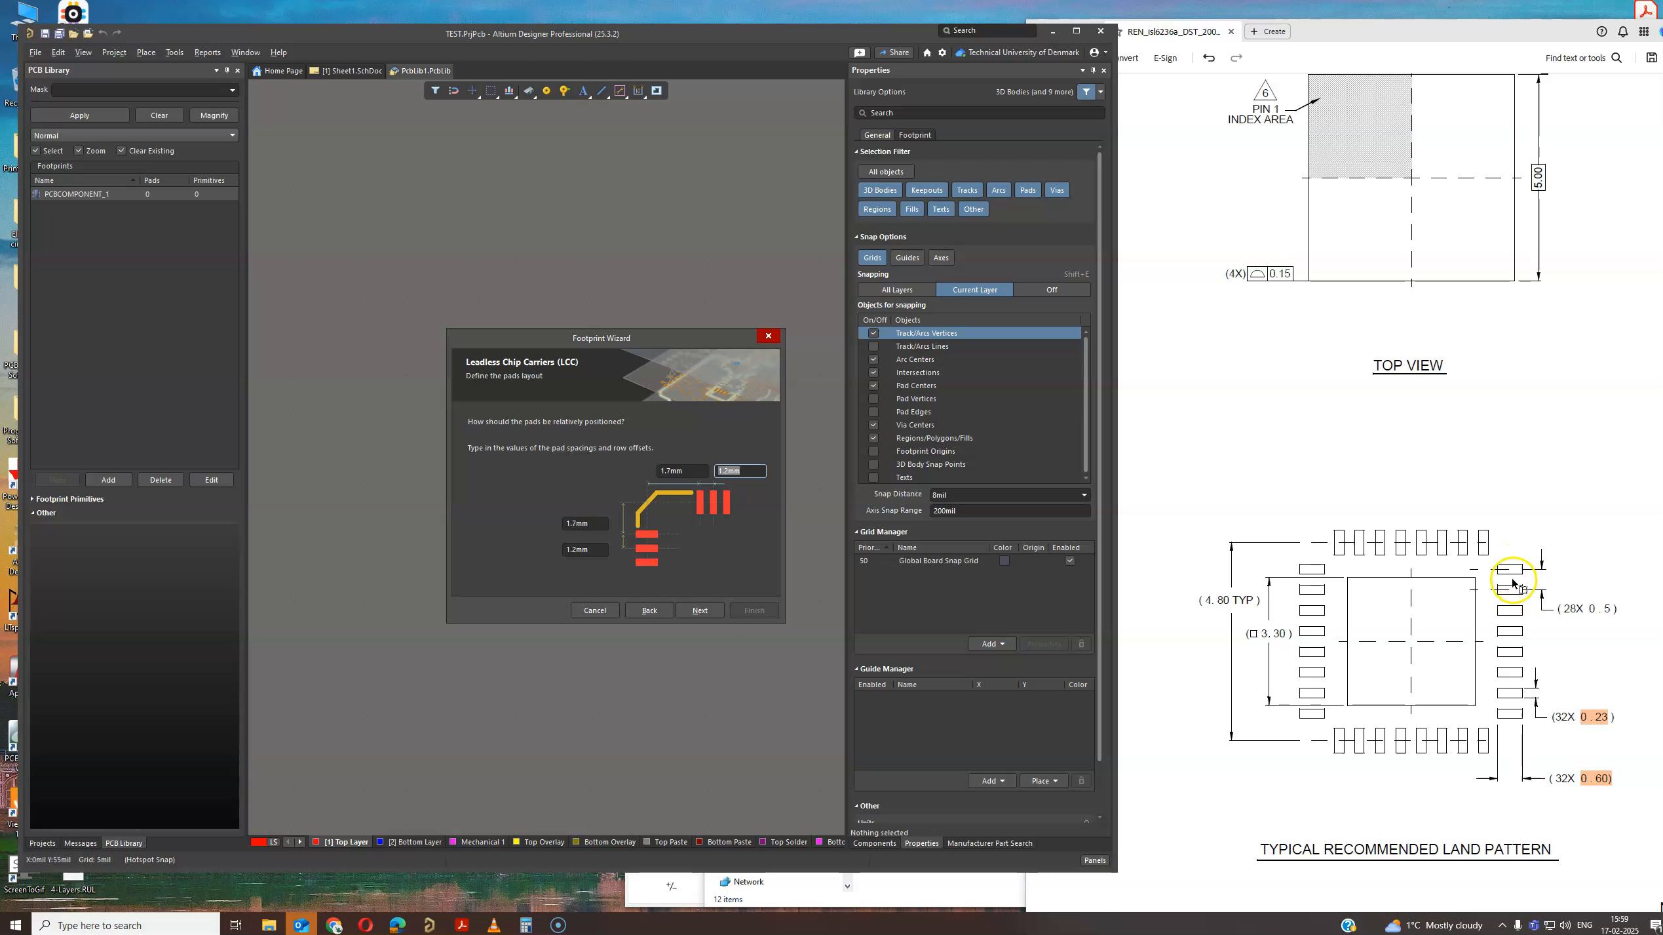
pyautogui.click(595, 549)
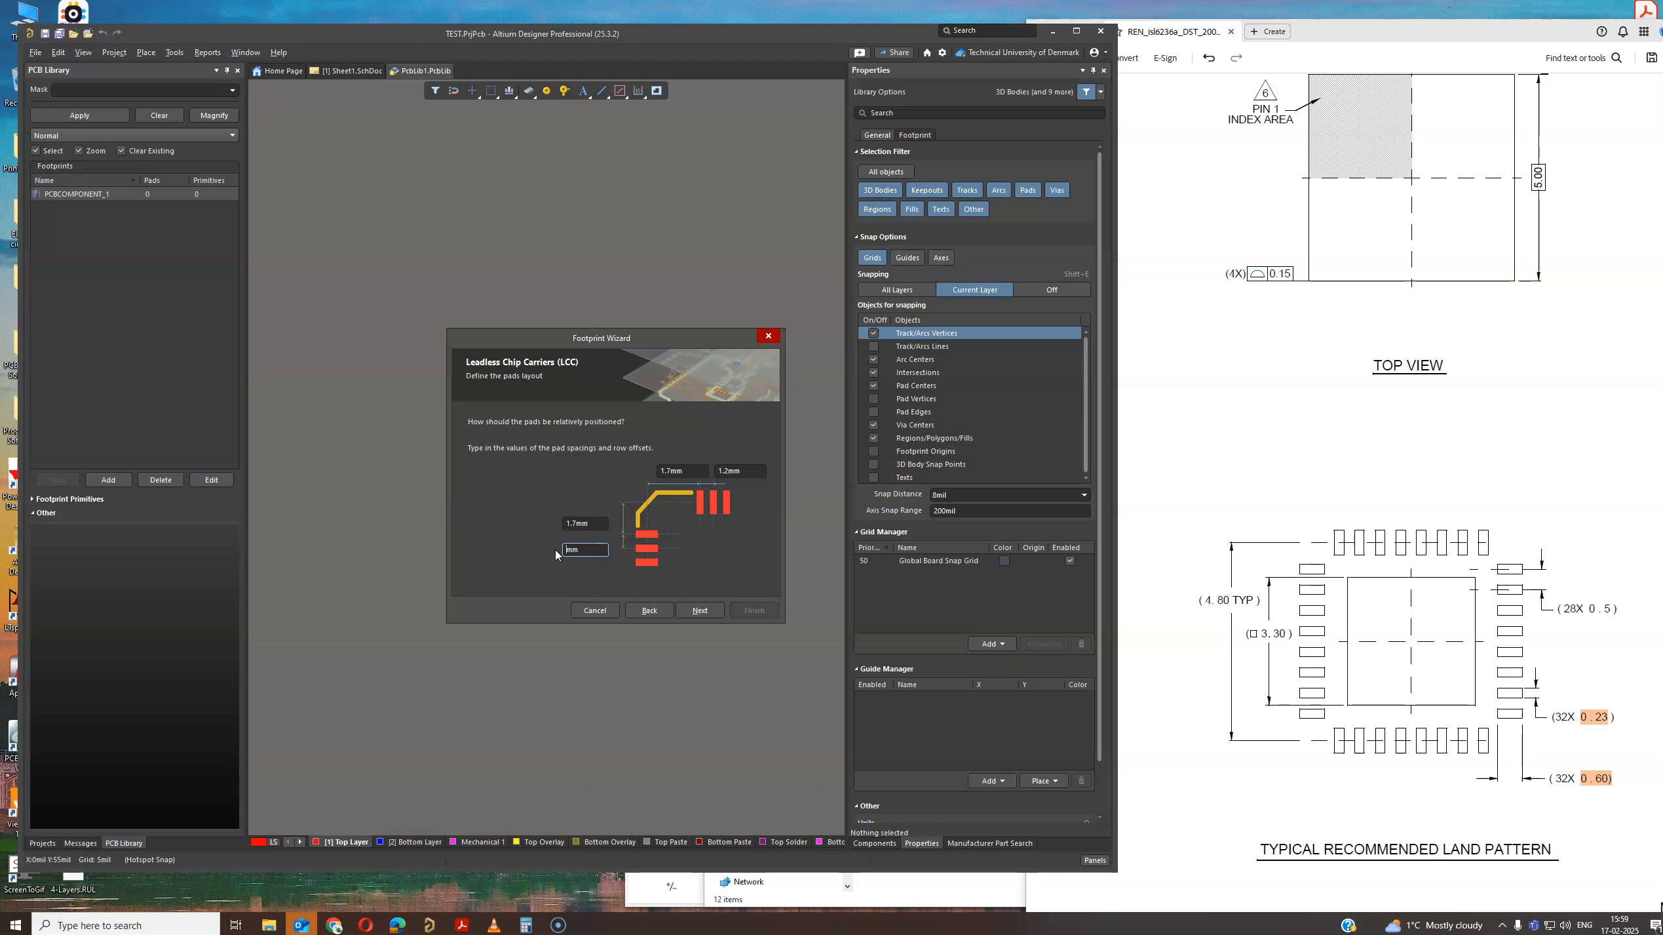
pyautogui.click(731, 470)
pyautogui.write('0.5')
# Switch to Calculator and work out the corner offset as 4.8 − 0.5 × 7, divided by 2.
pyautogui.click(585, 523)
pyautogui.click(528, 926)
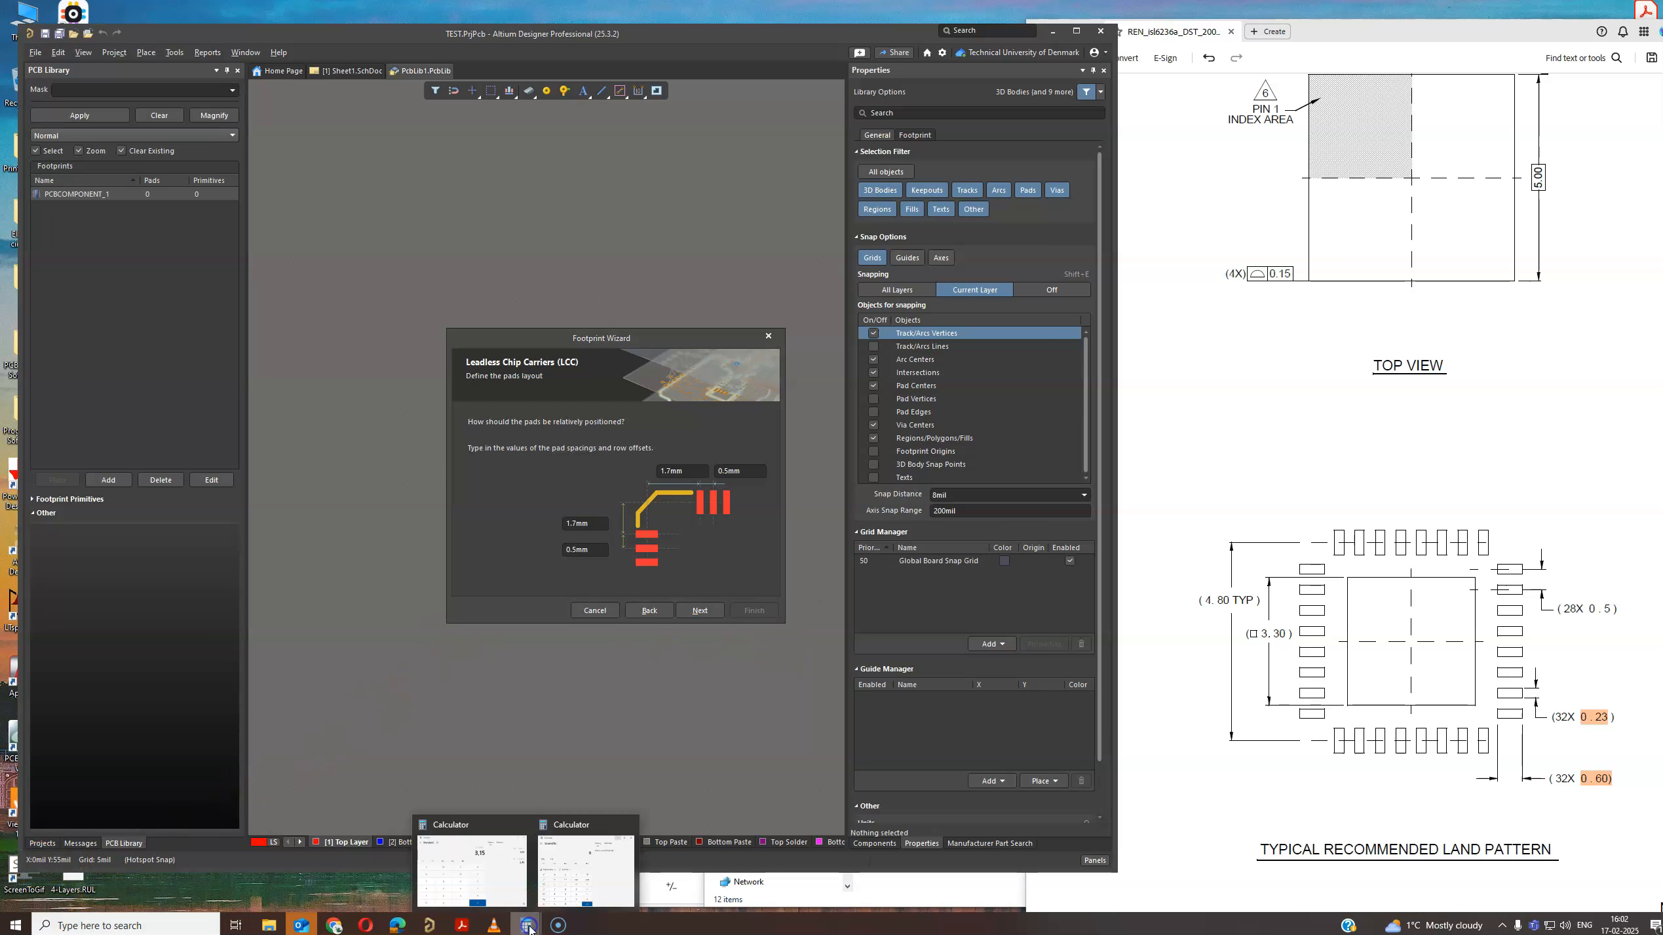
pyautogui.click(573, 877)
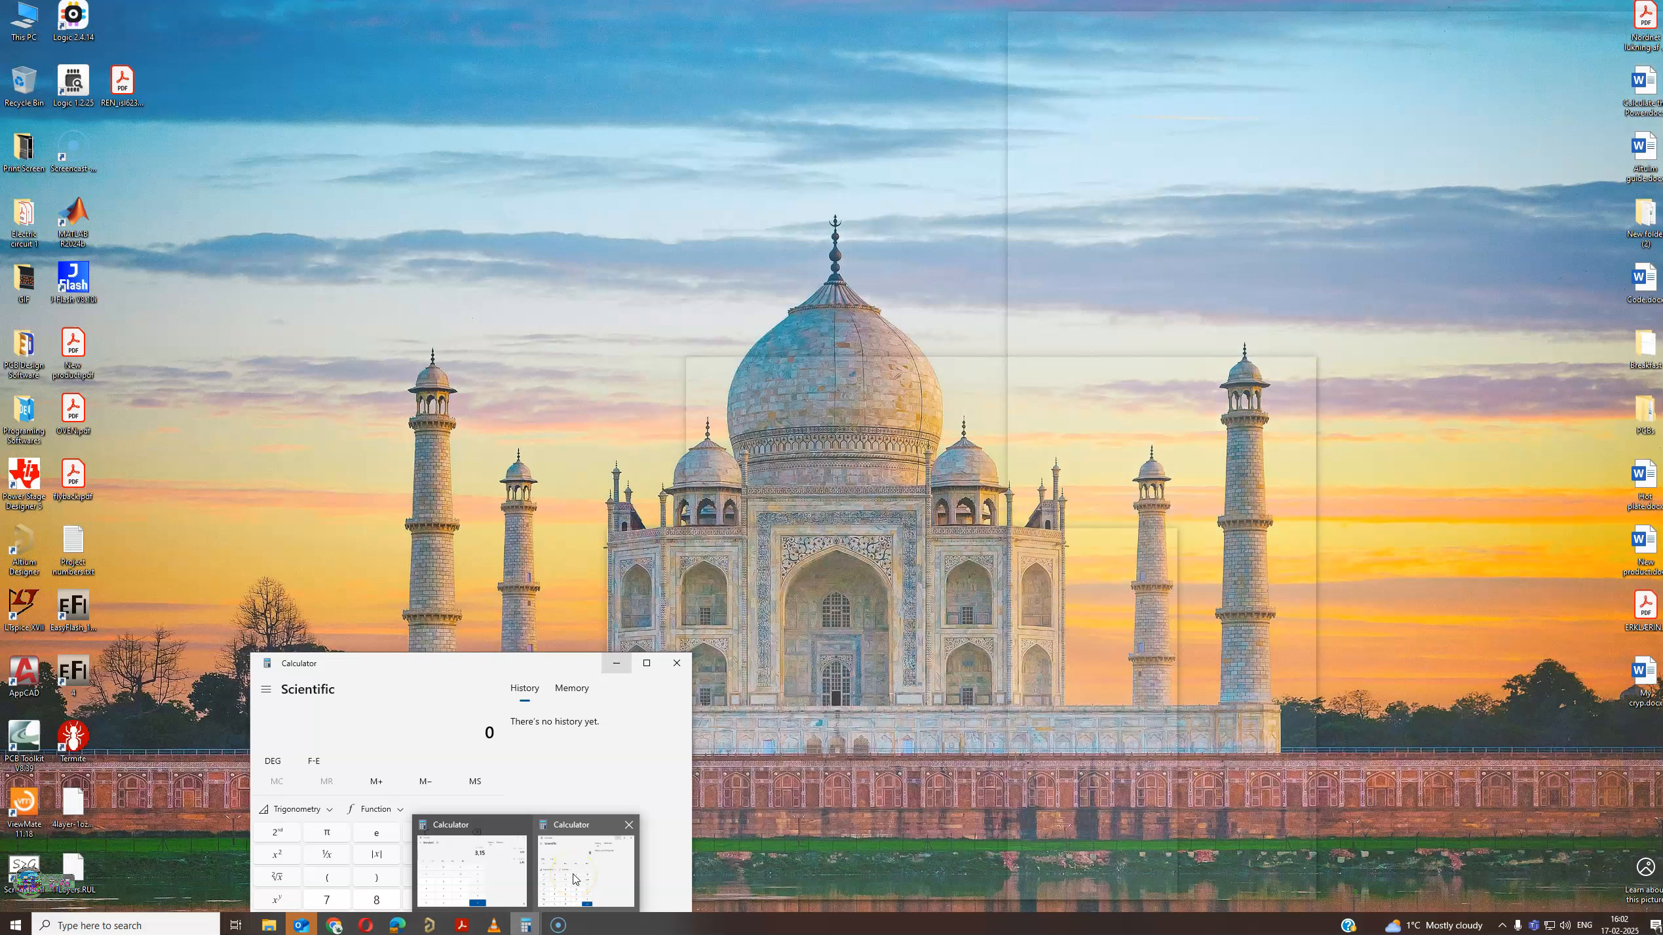
pyautogui.click(573, 877)
pyautogui.moveTo(467, 671); pyautogui.dragTo(1403, 129)
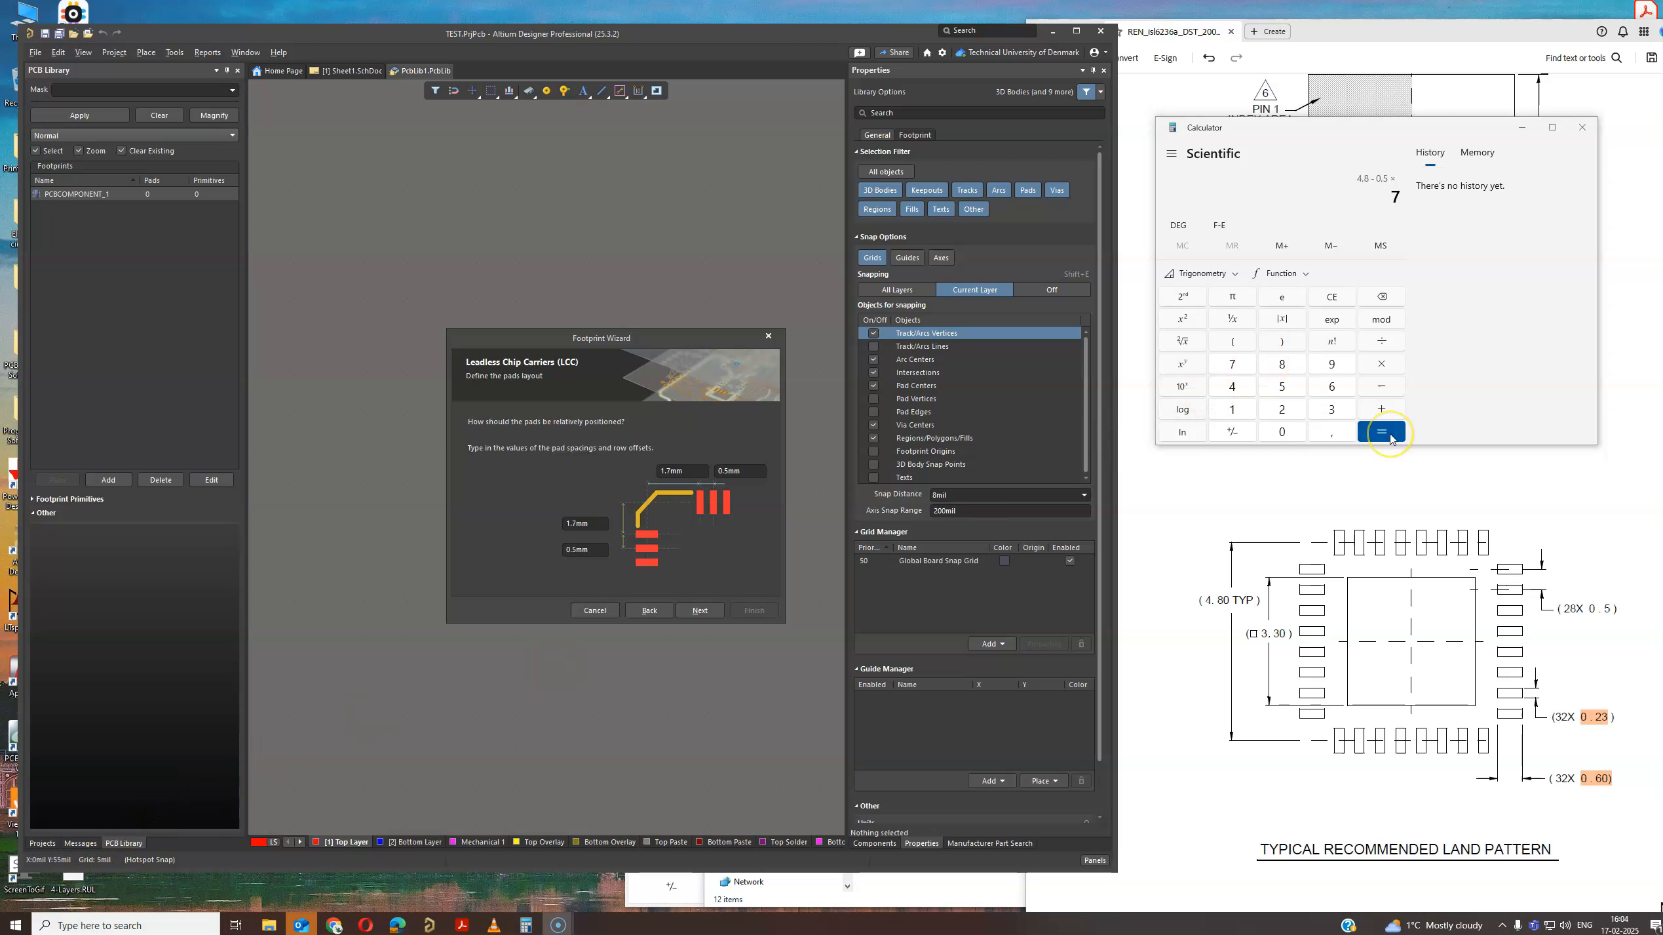
pyautogui.click(1391, 435)
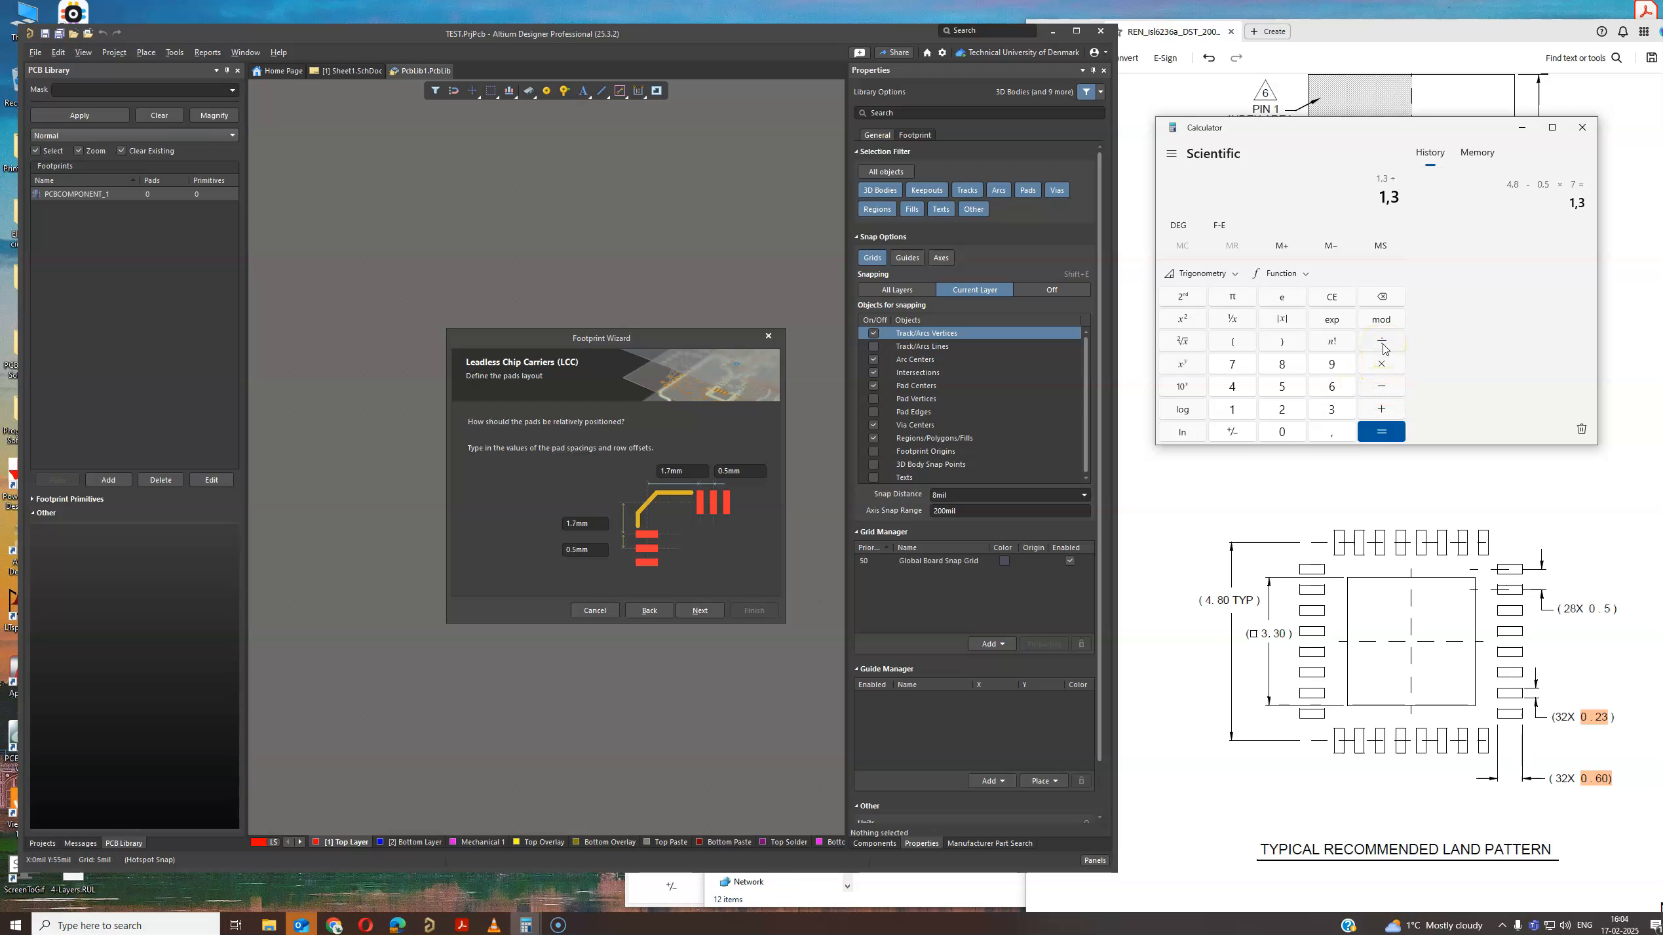
pyautogui.click(1381, 431)
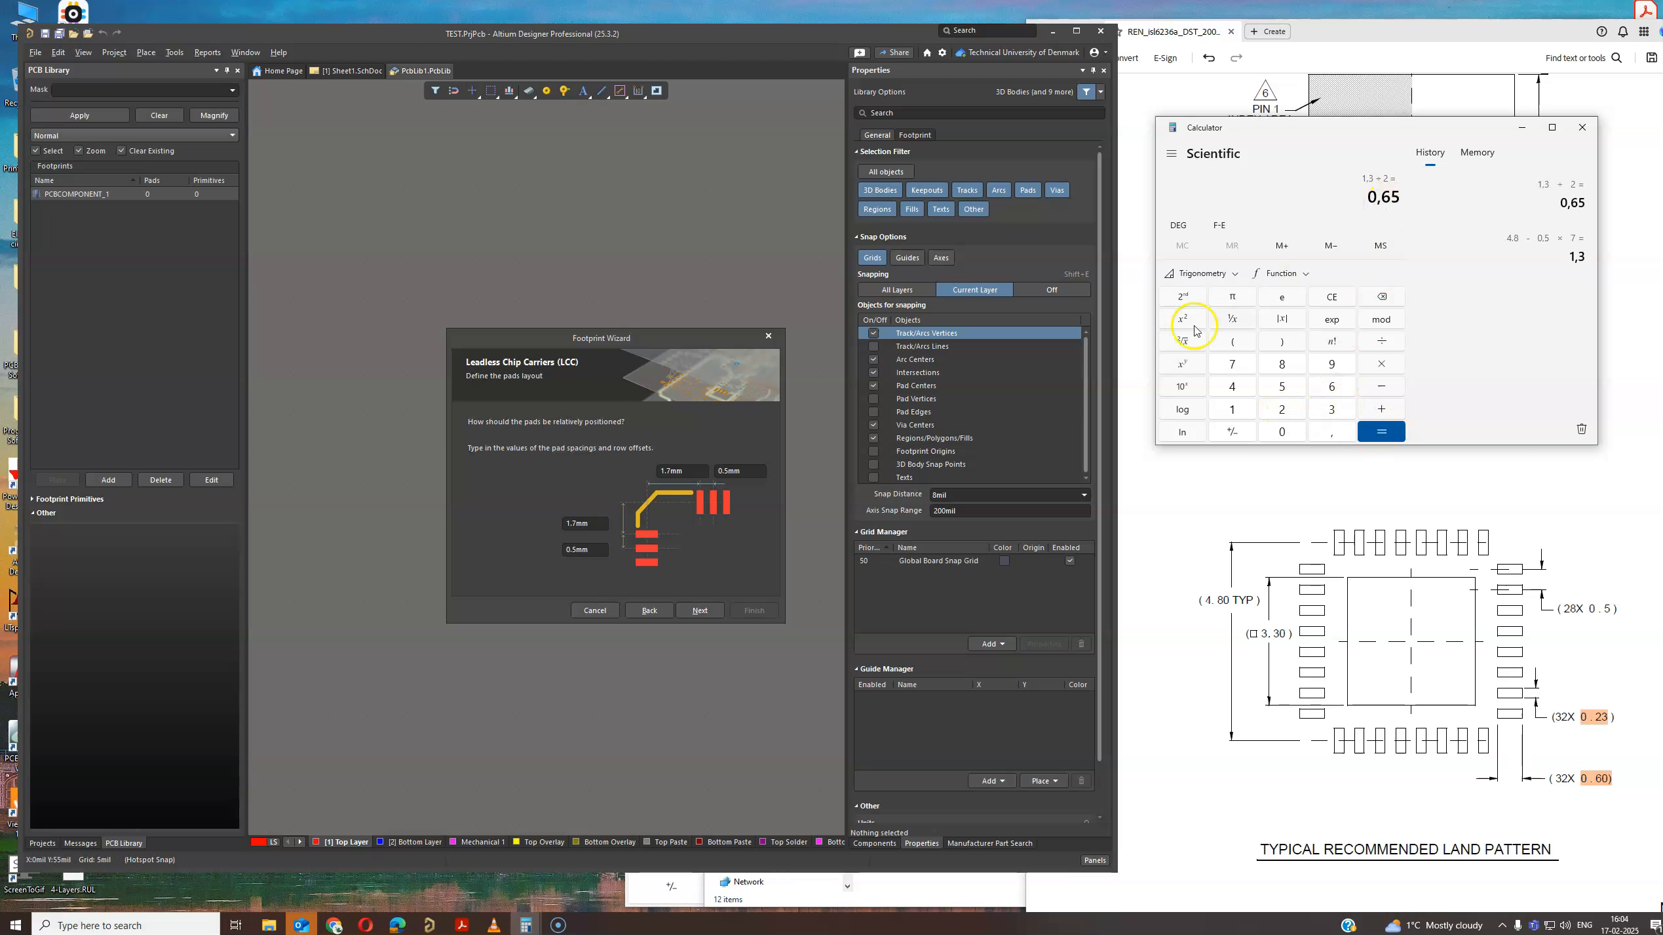
# Set both row offsets from the corner to 0.65 mm and accept the pad layout.
pyautogui.click(573, 523)
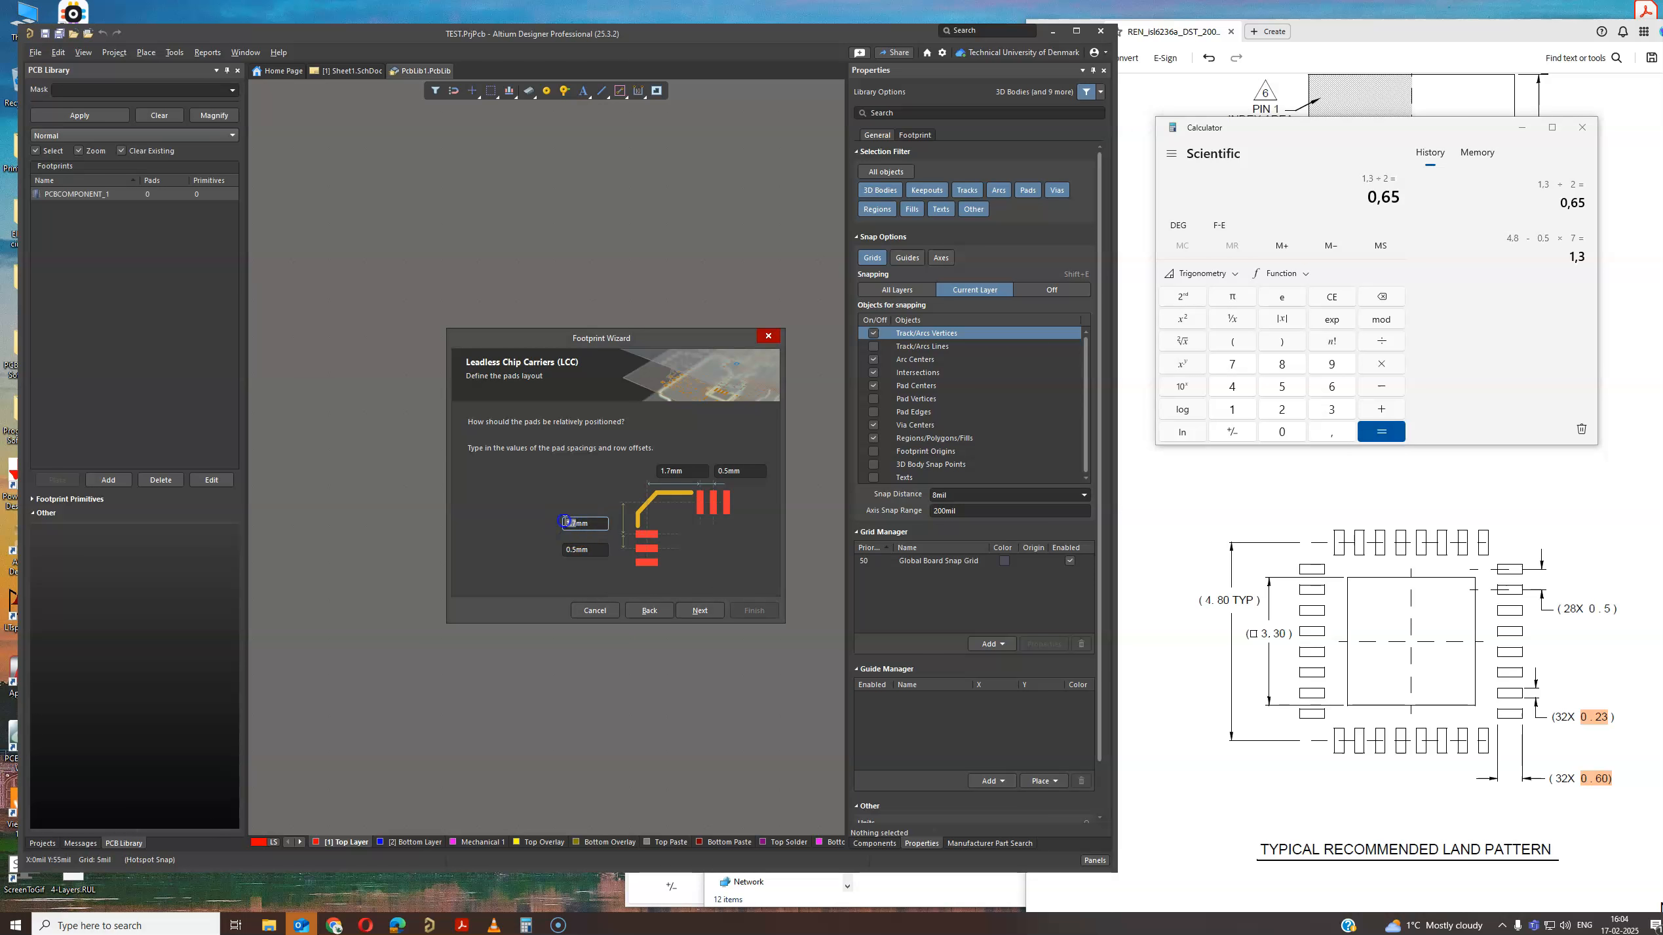
pyautogui.write('0')
pyautogui.click(673, 471)
pyautogui.write('0.65mm')
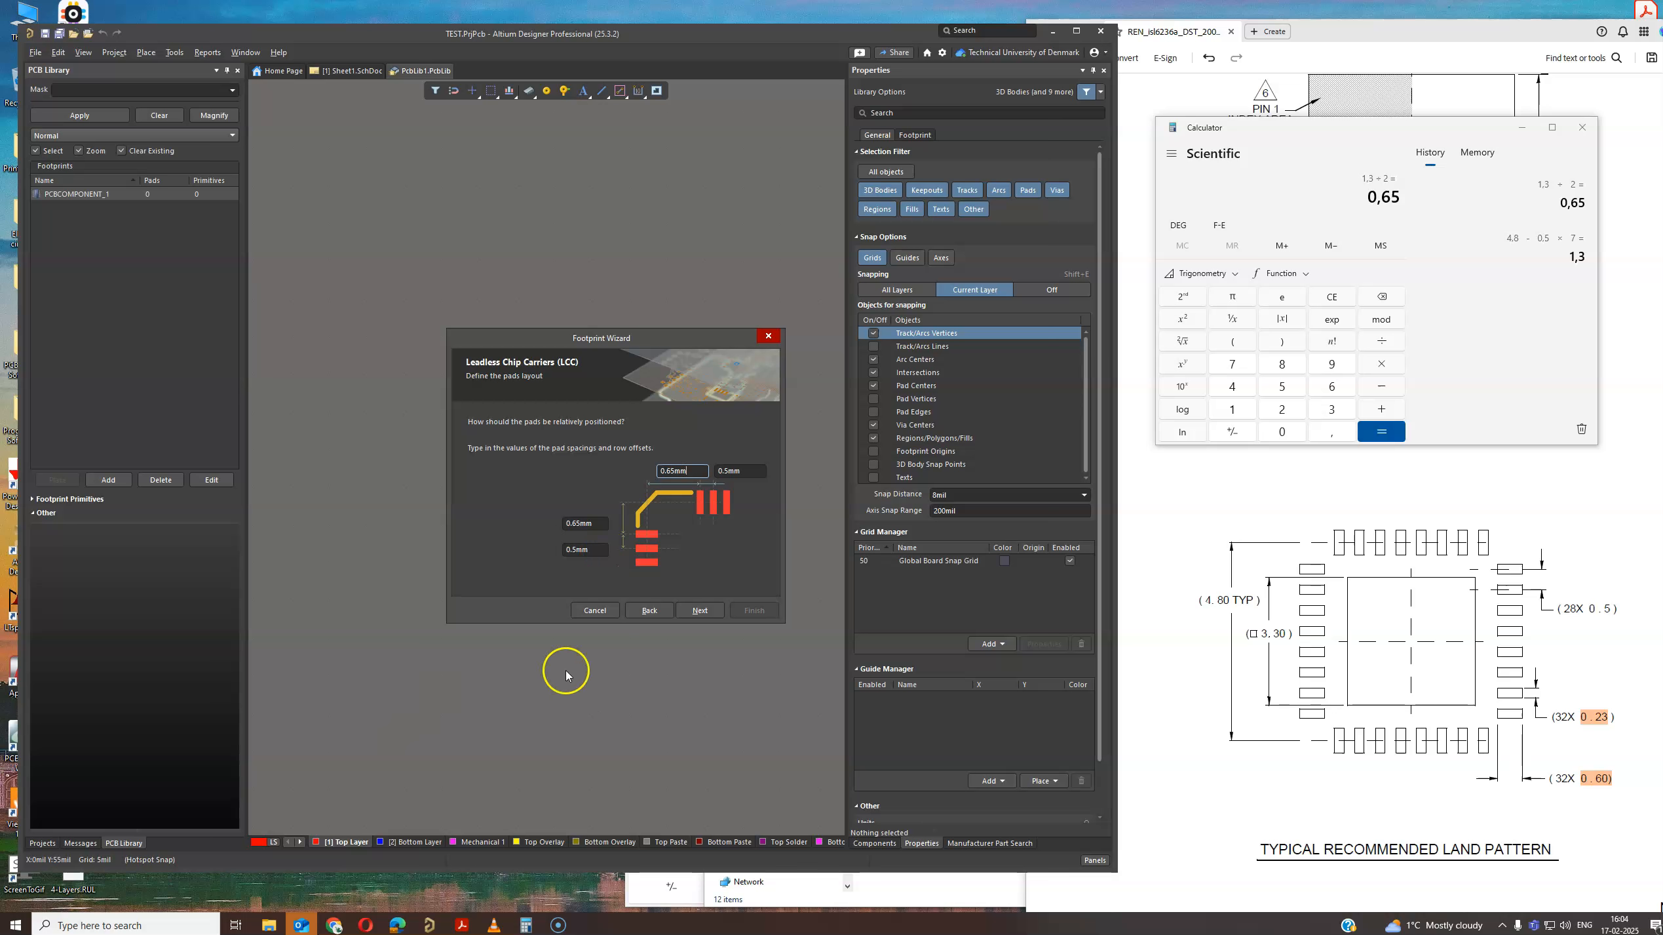
pyautogui.click(702, 612)
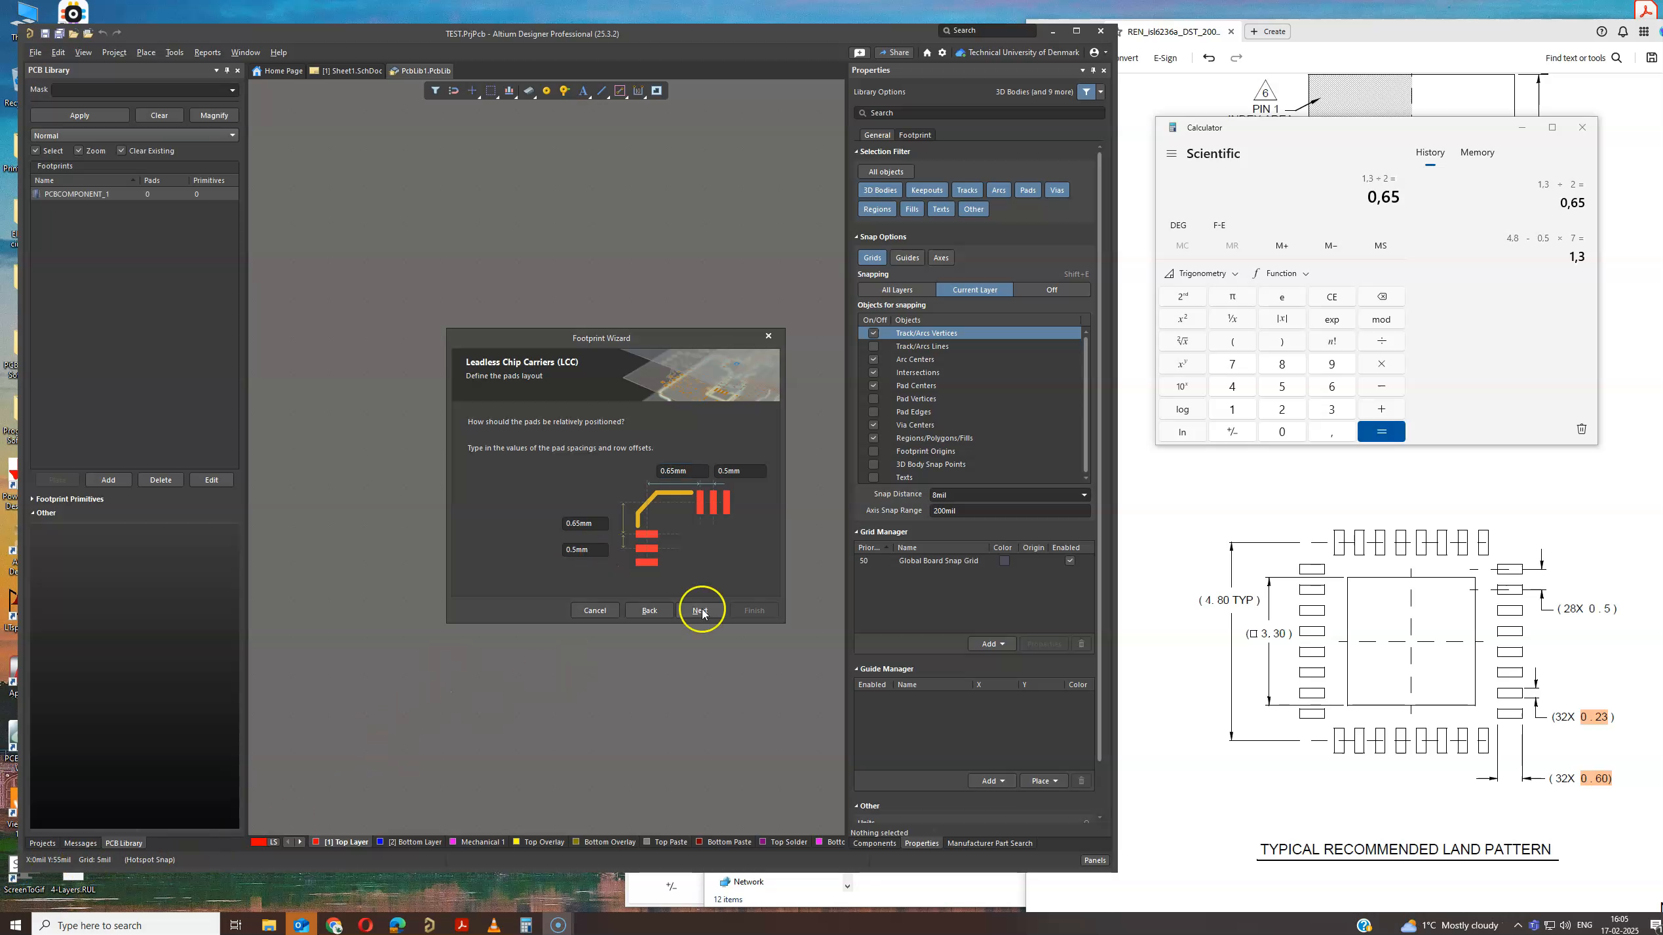
pyautogui.click(700, 610)
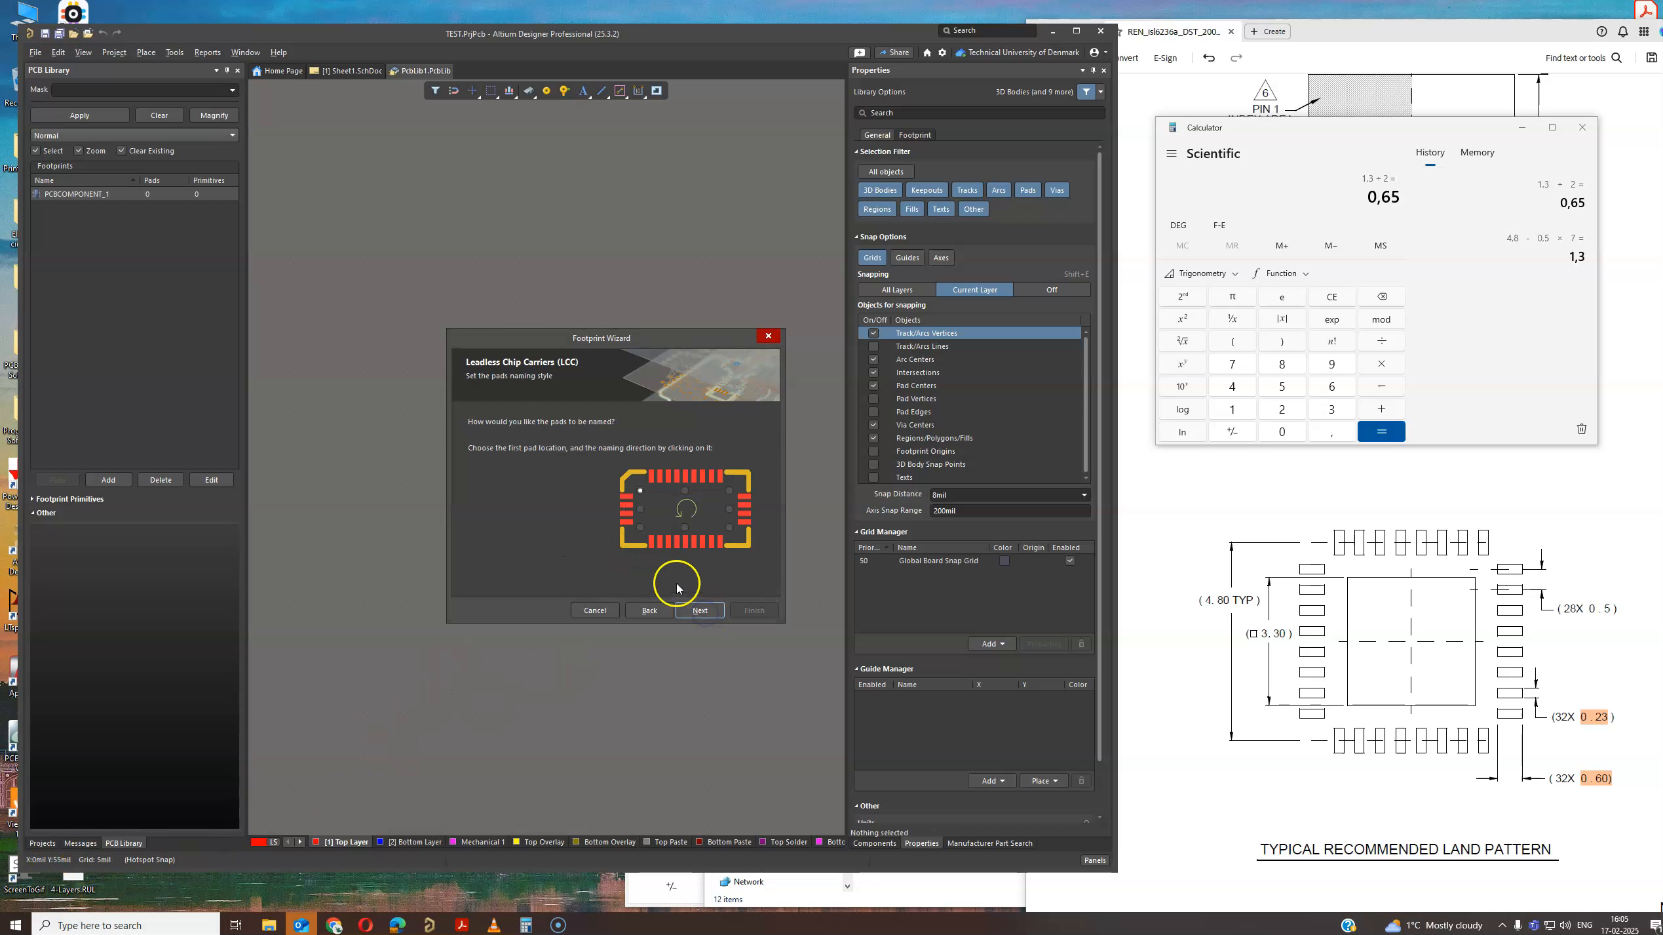
# Choose the upper-left corner as the first pad location and set 8 pads in both the X and Y directions.
pyautogui.click(640, 491)
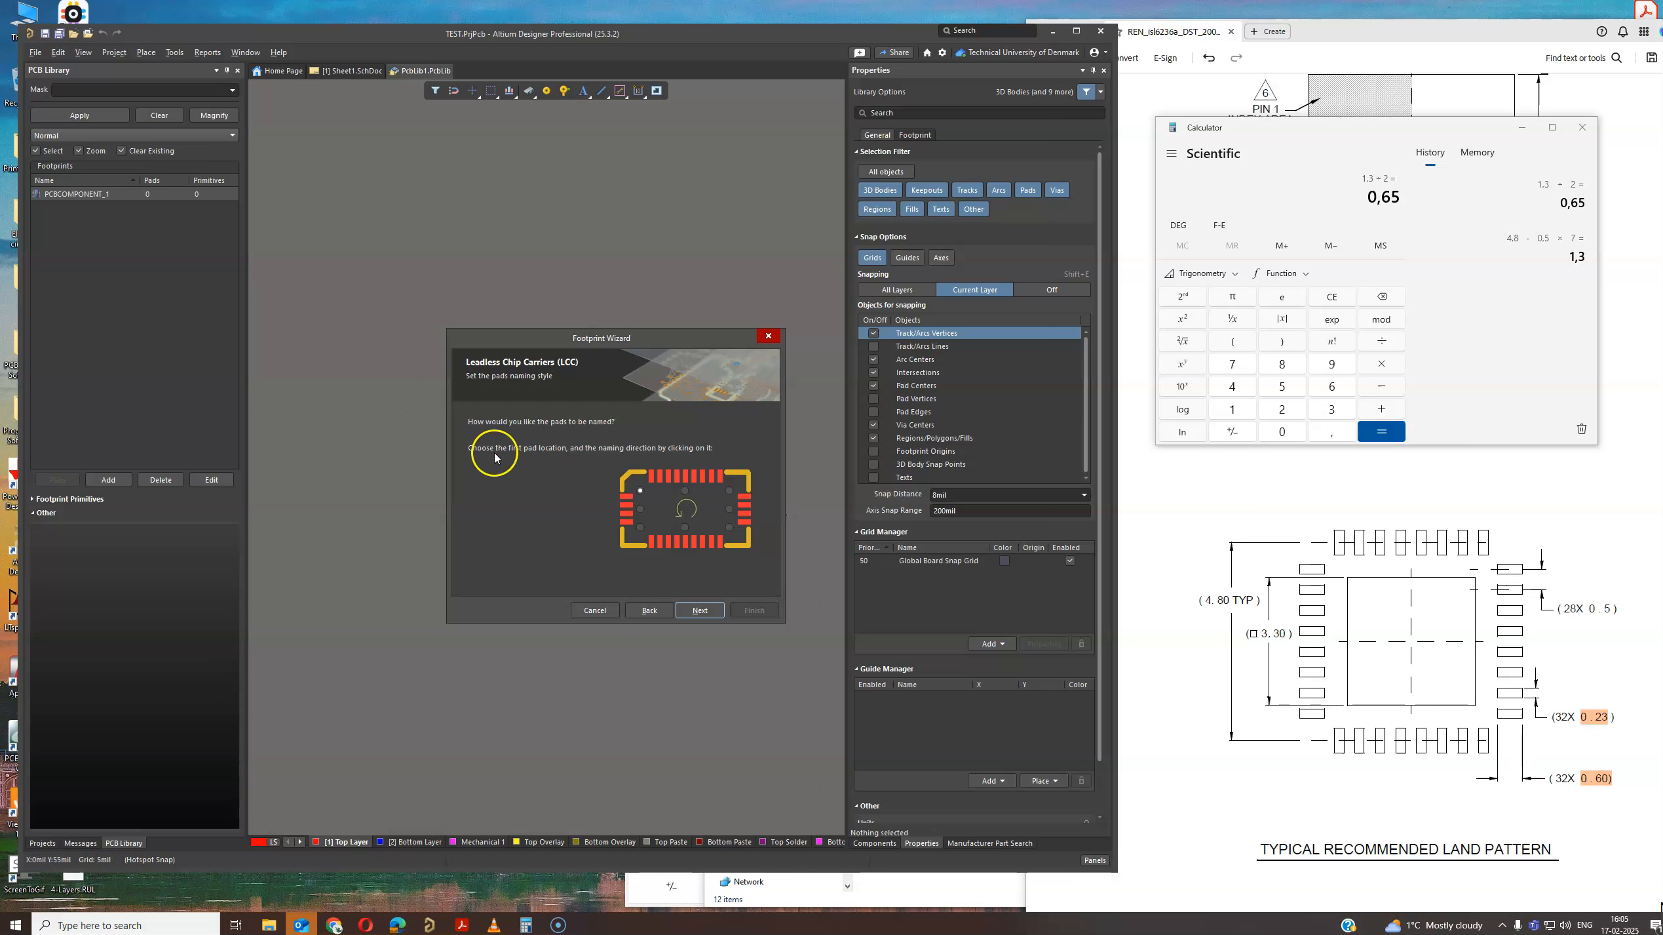
pyautogui.click(706, 613)
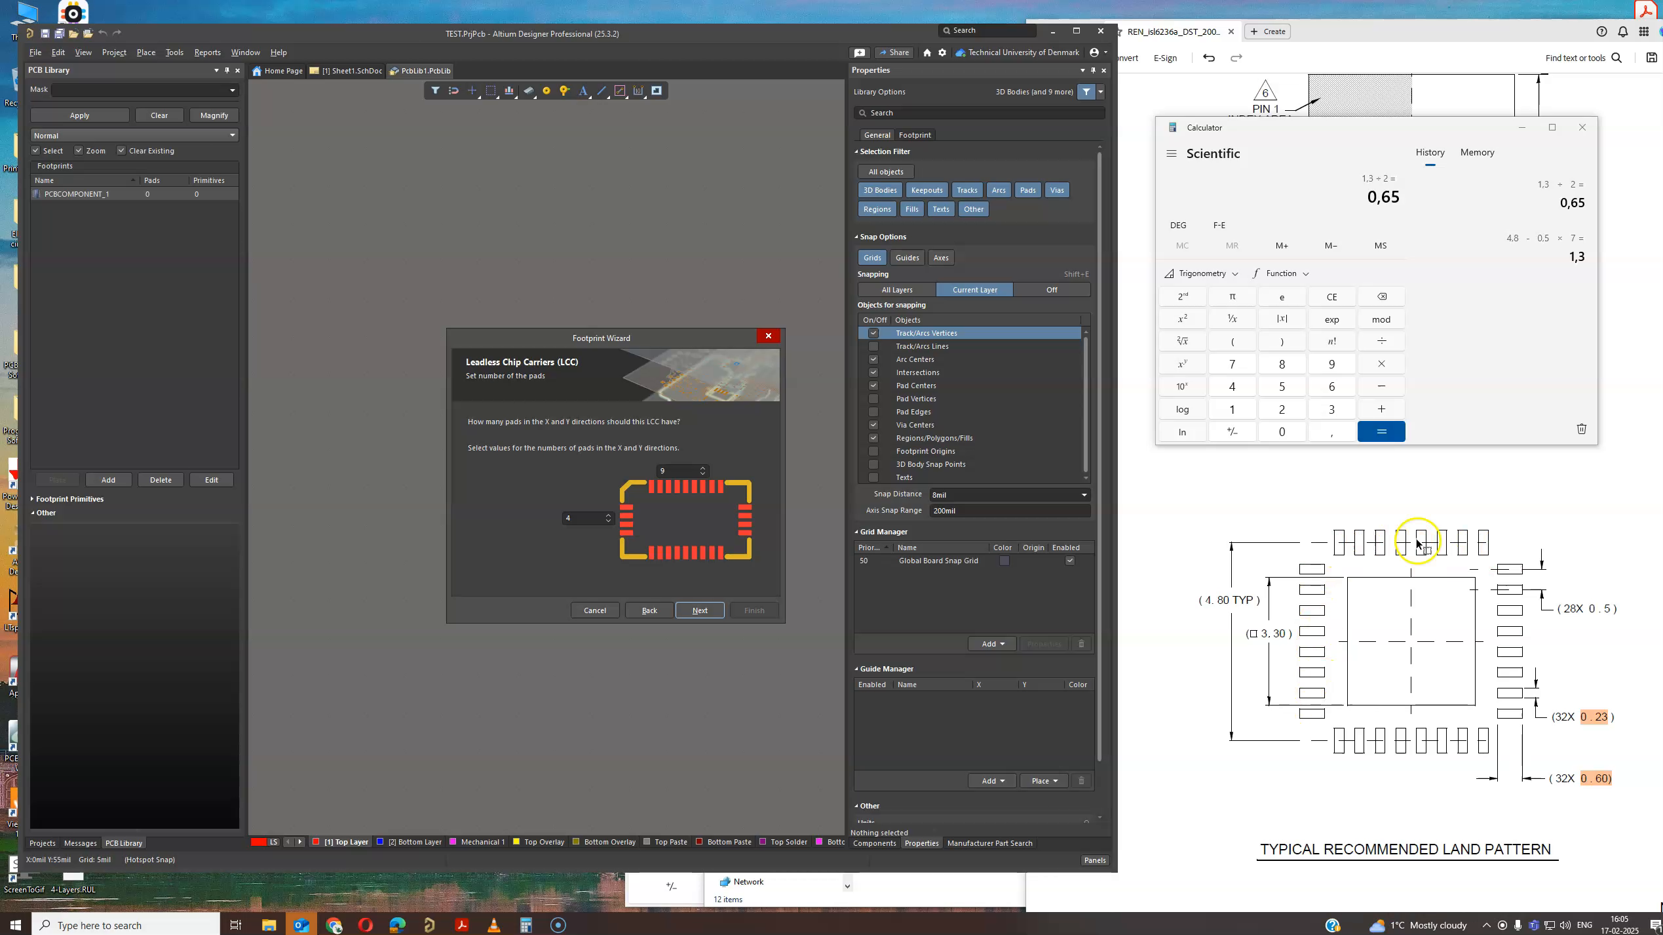
pyautogui.click(593, 518)
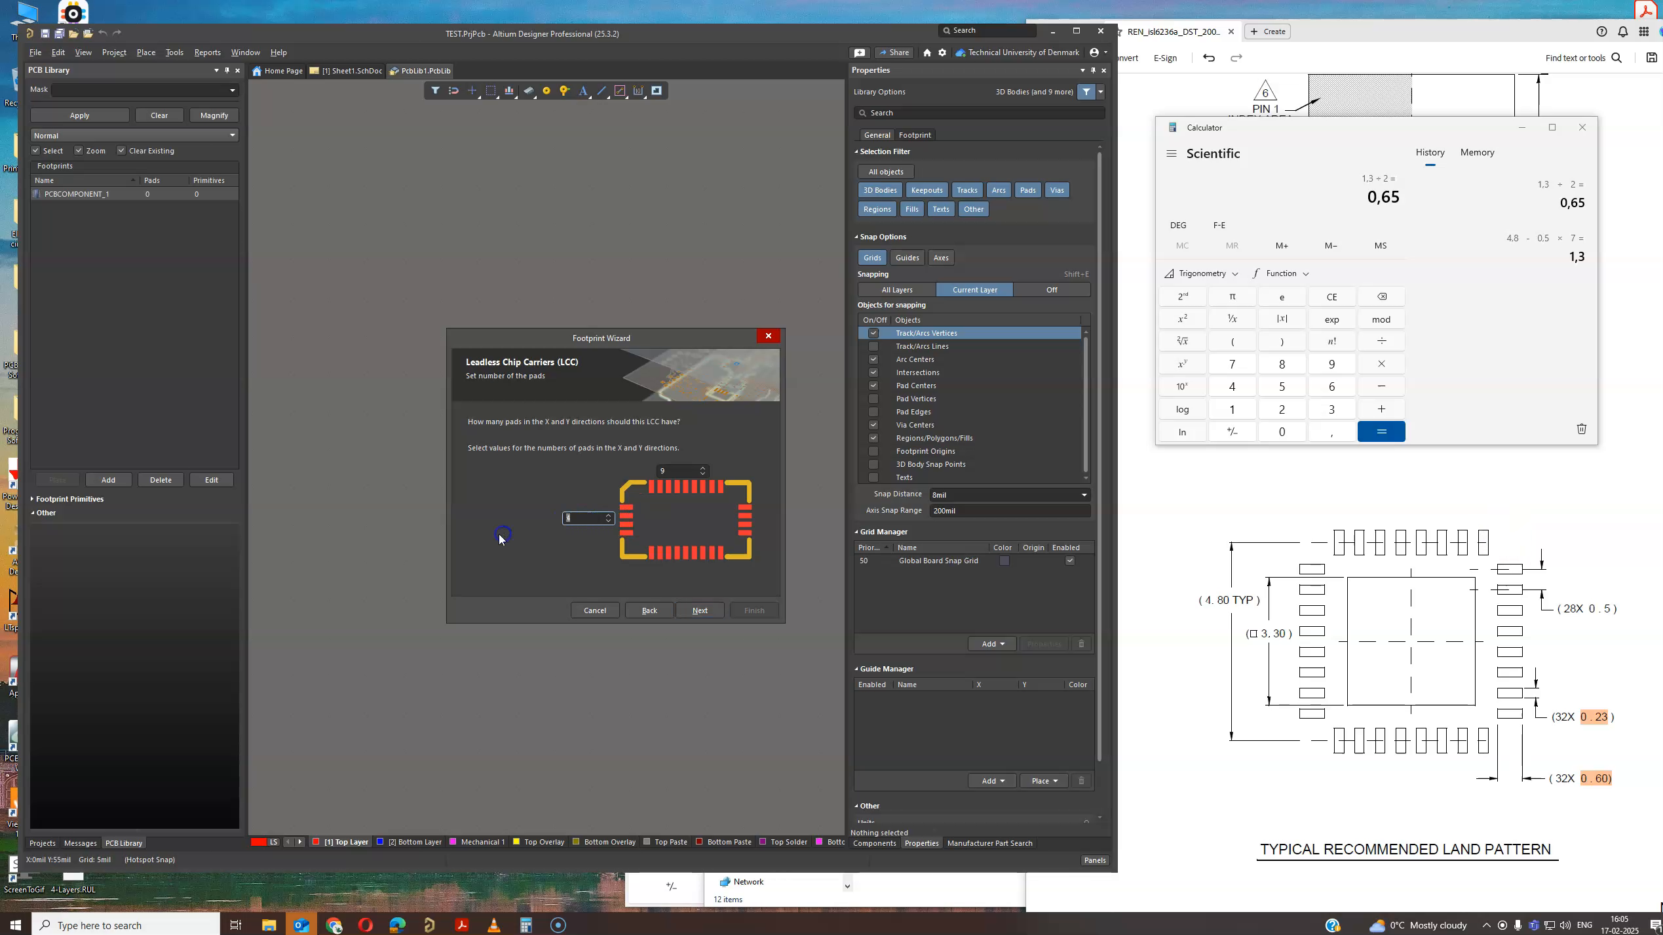
pyautogui.click(673, 471)
pyautogui.click(701, 612)
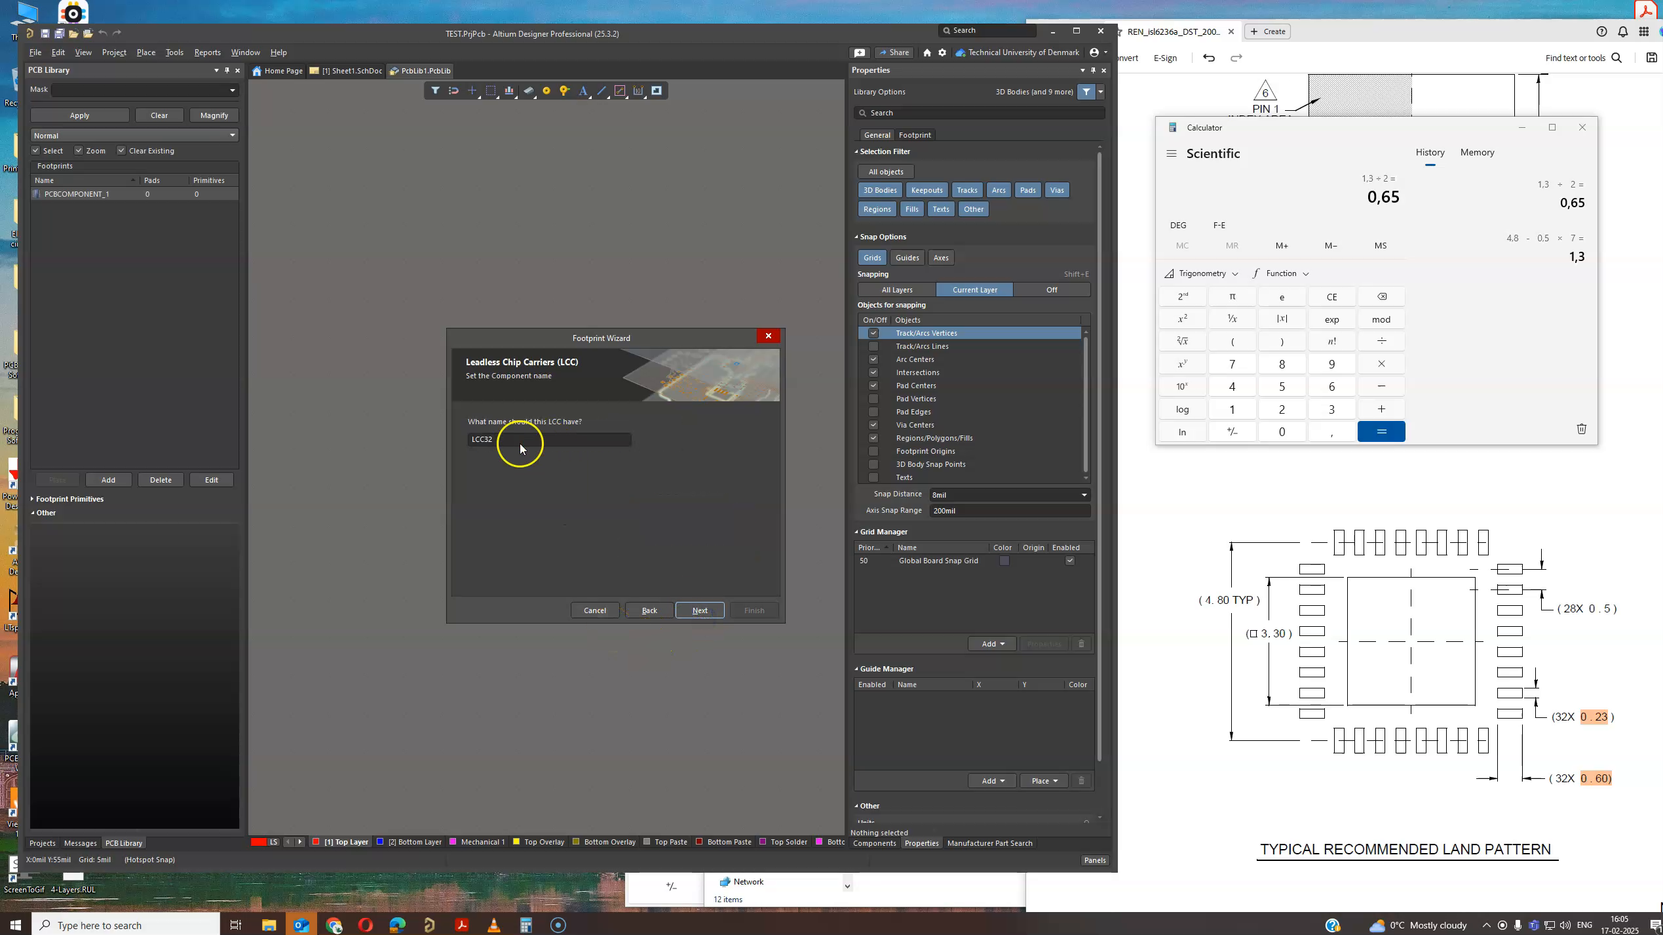
# Copy the package code L32.5x5B from the datasheet's outline drawing and use it as the footprint's name.
pyautogui.click(1523, 127)
pyautogui.scroll(3, 1309, 456)
pyautogui.scroll(3, 1309, 456)
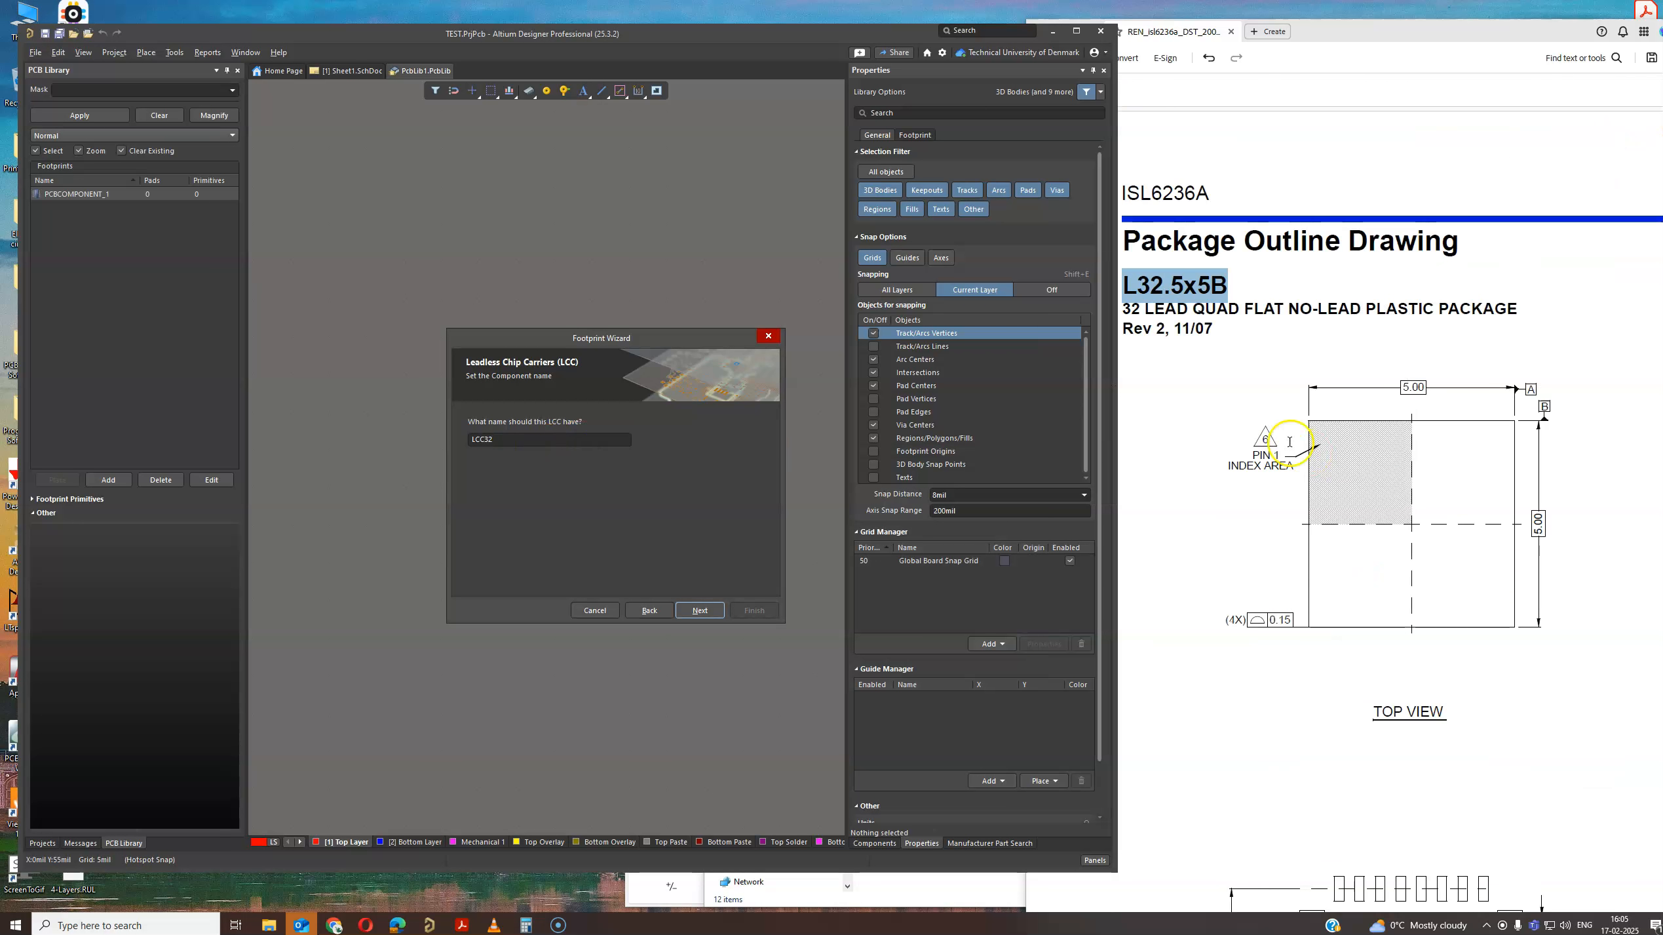
pyautogui.rightClick(1189, 288)
pyautogui.click(1204, 300)
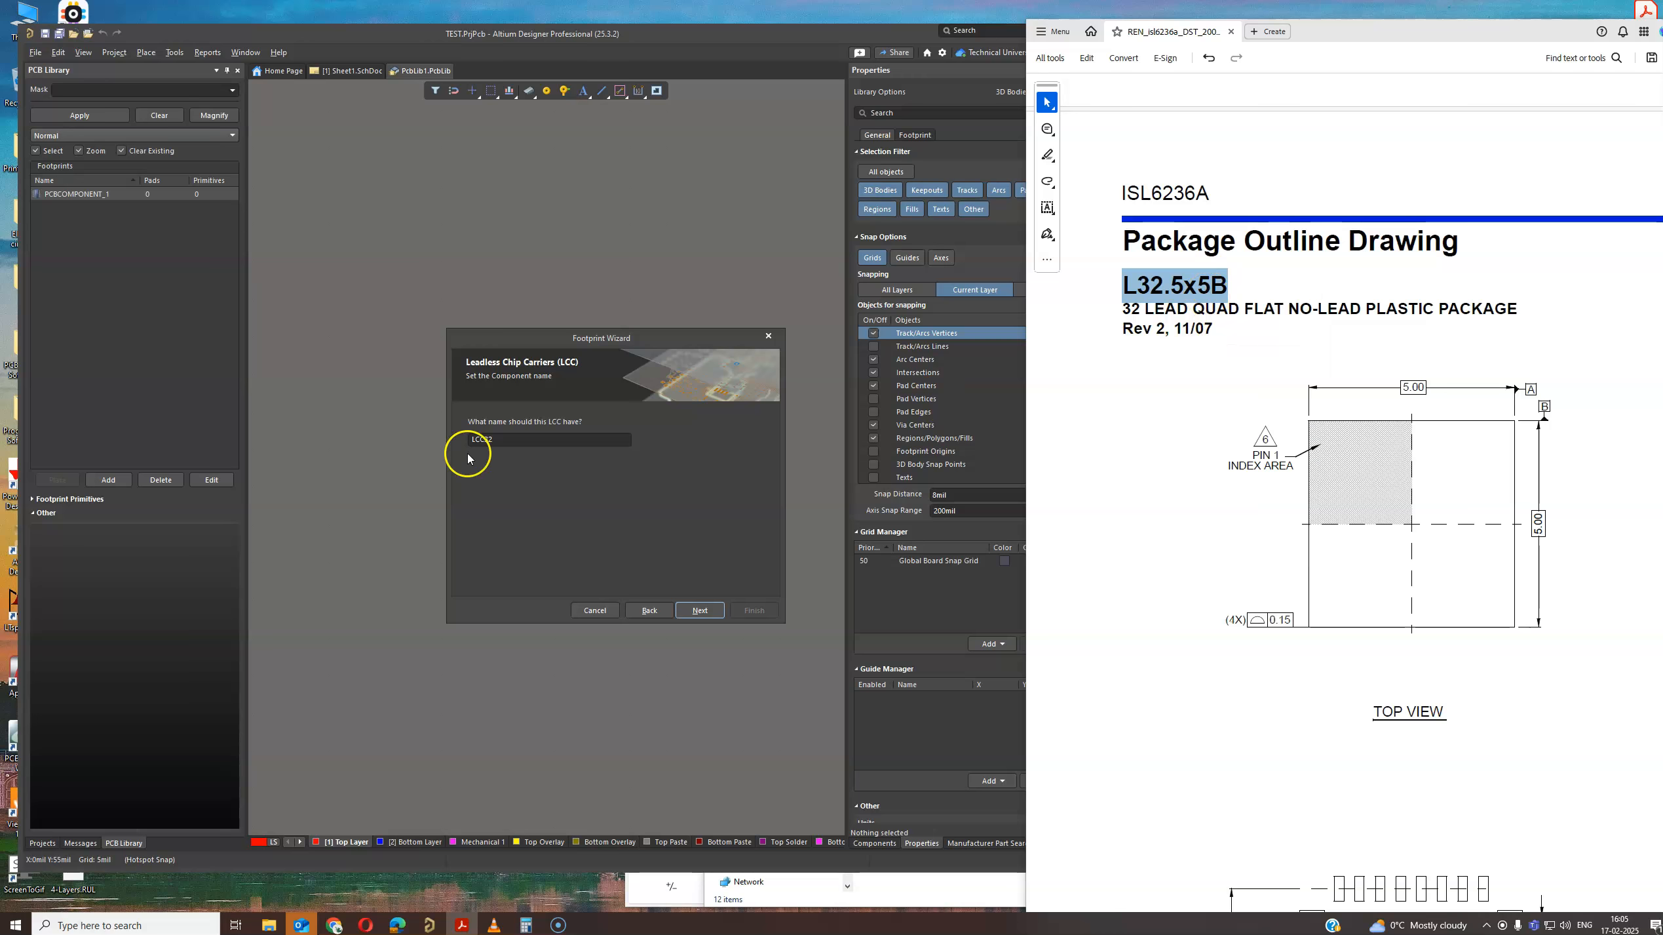
pyautogui.doubleClick(499, 439)
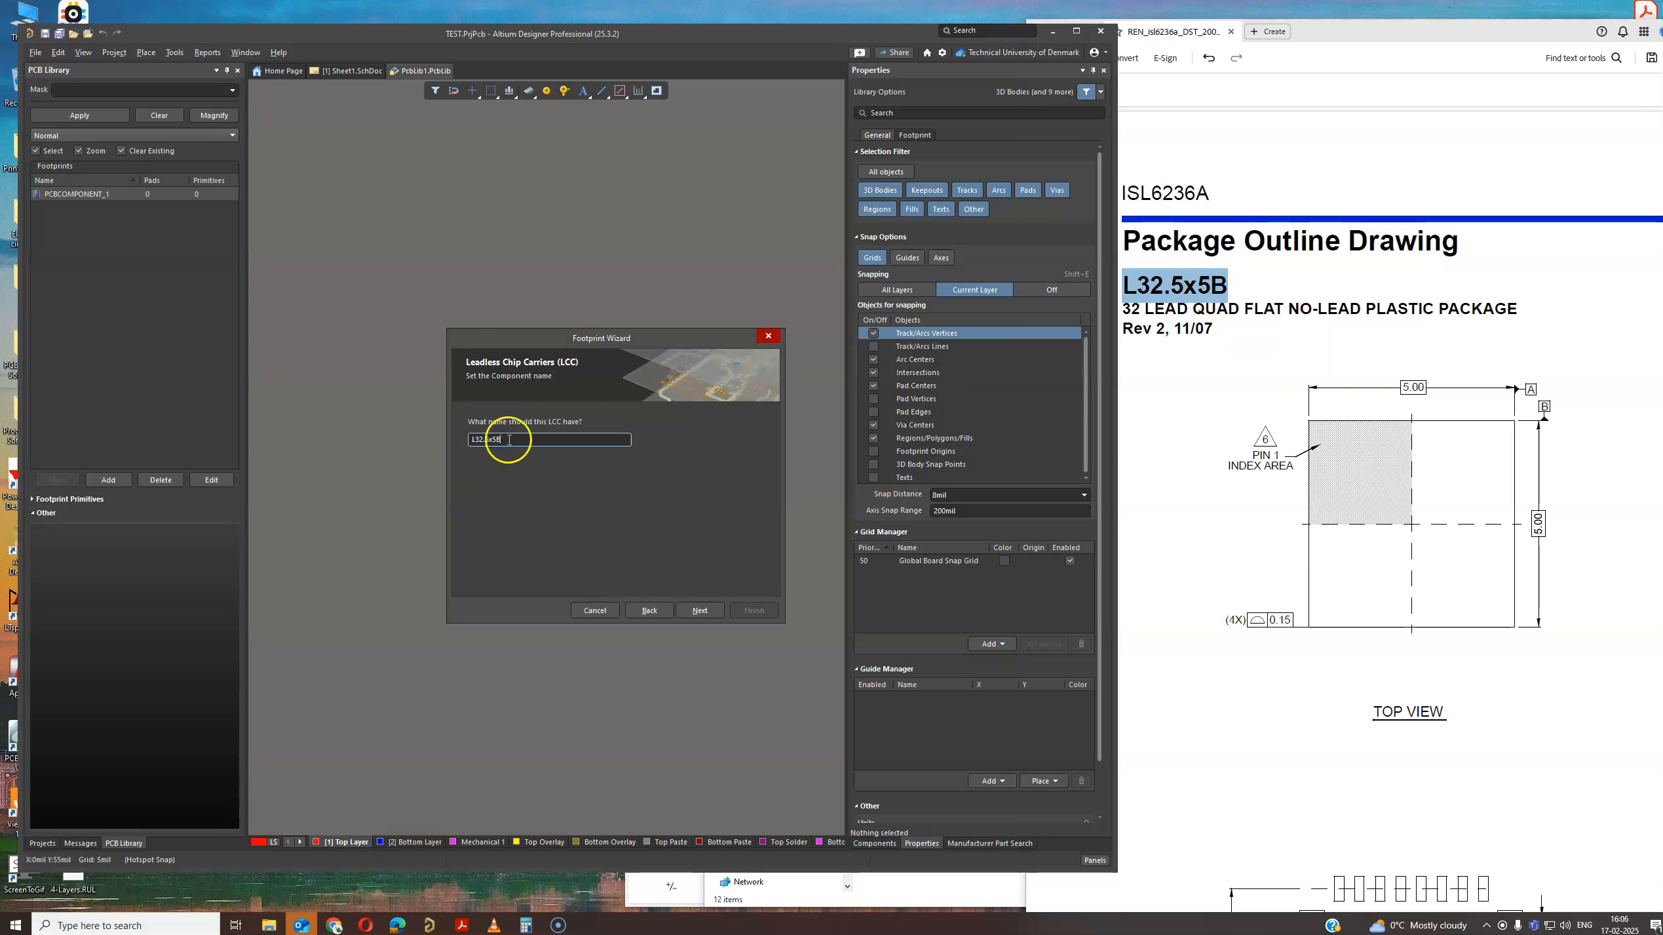
pyautogui.click(700, 610)
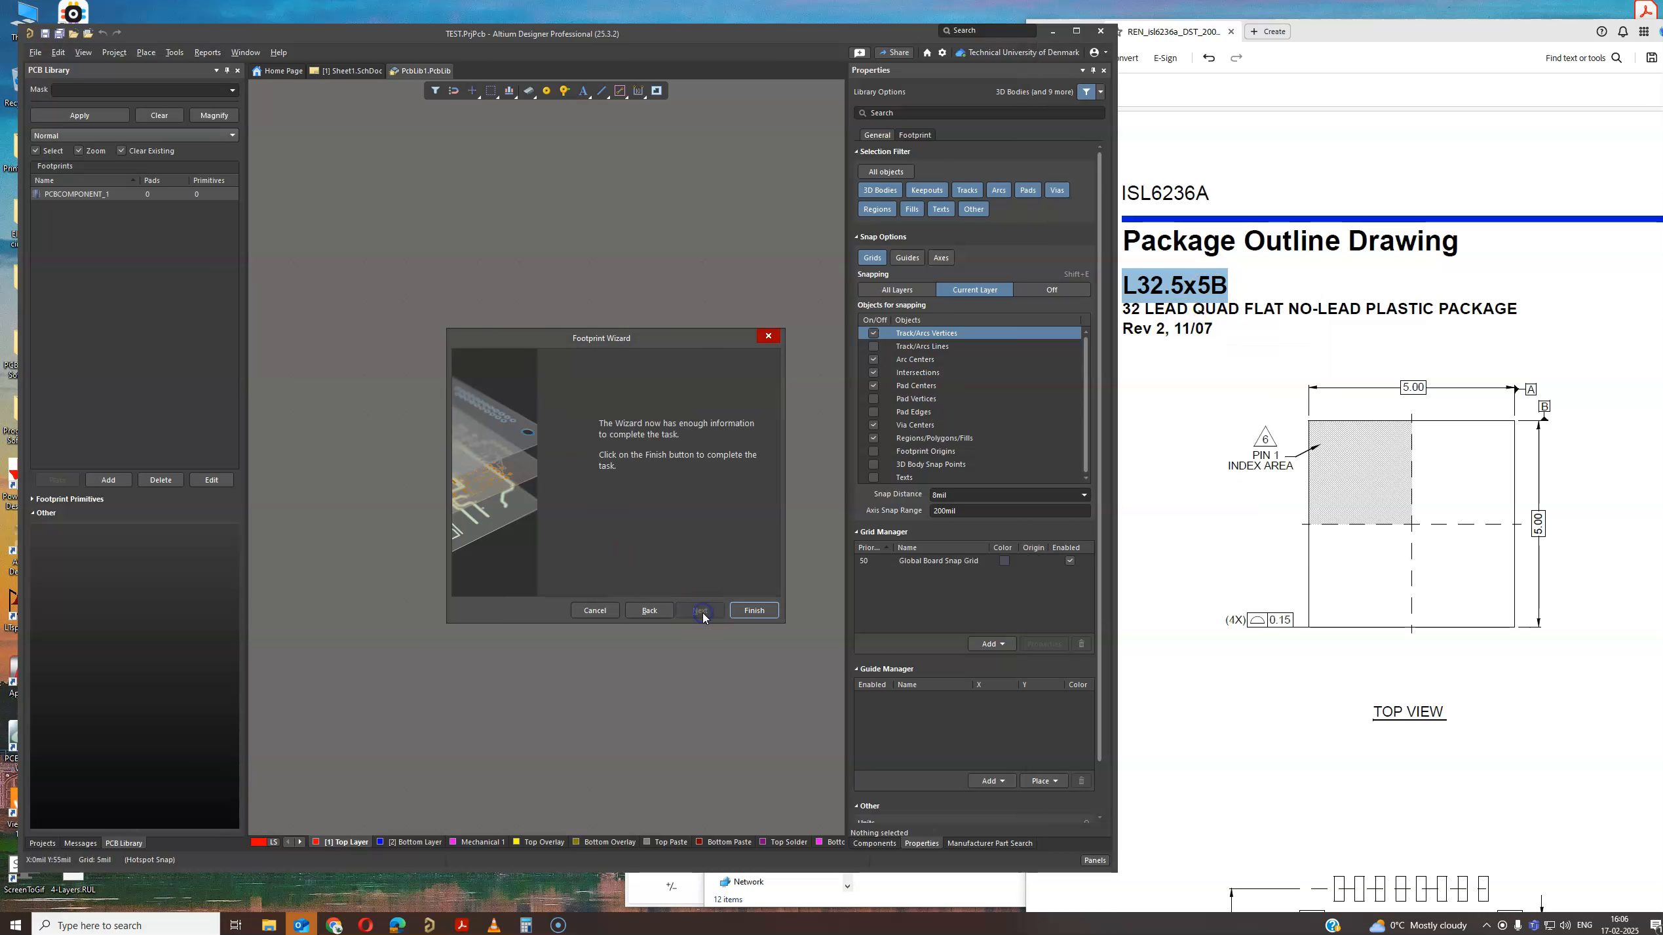
# Complete the Footprint Wizard to generate the L32.5x5B footprint and look over its pads.
pyautogui.click(754, 610)
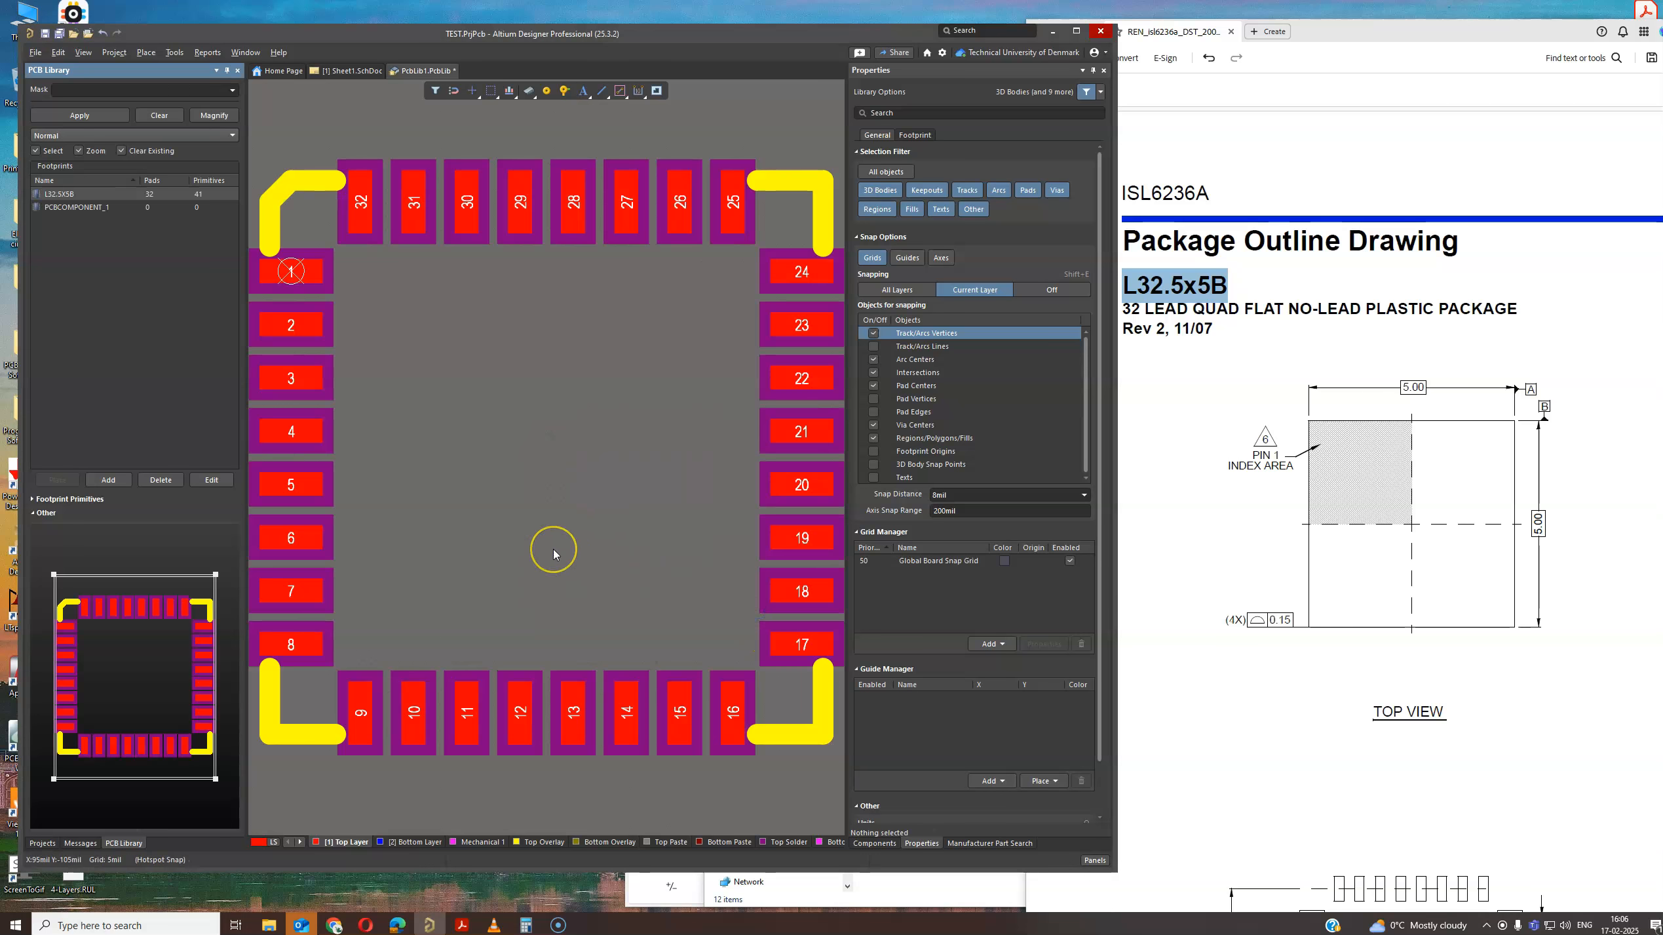
pyautogui.keyDown('ctrl'); pyautogui.scroll(-2, 554, 554); pyautogui.keyUp('ctrl')
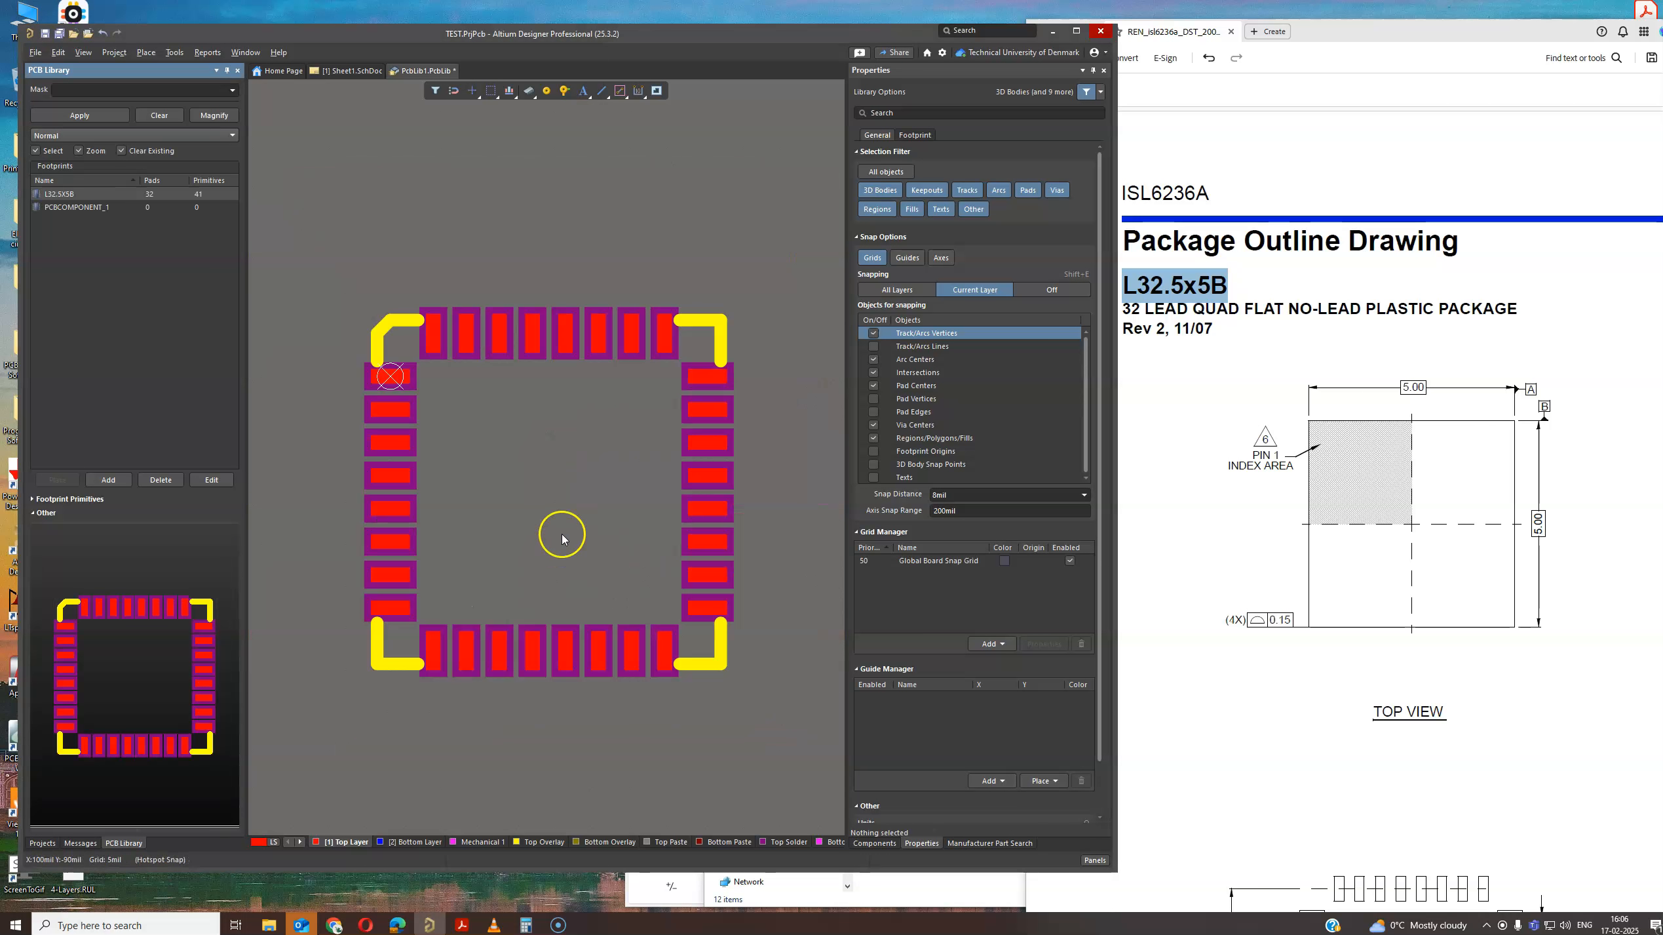
pyautogui.moveTo(543, 488); pyautogui.dragTo(582, 494, button='right')
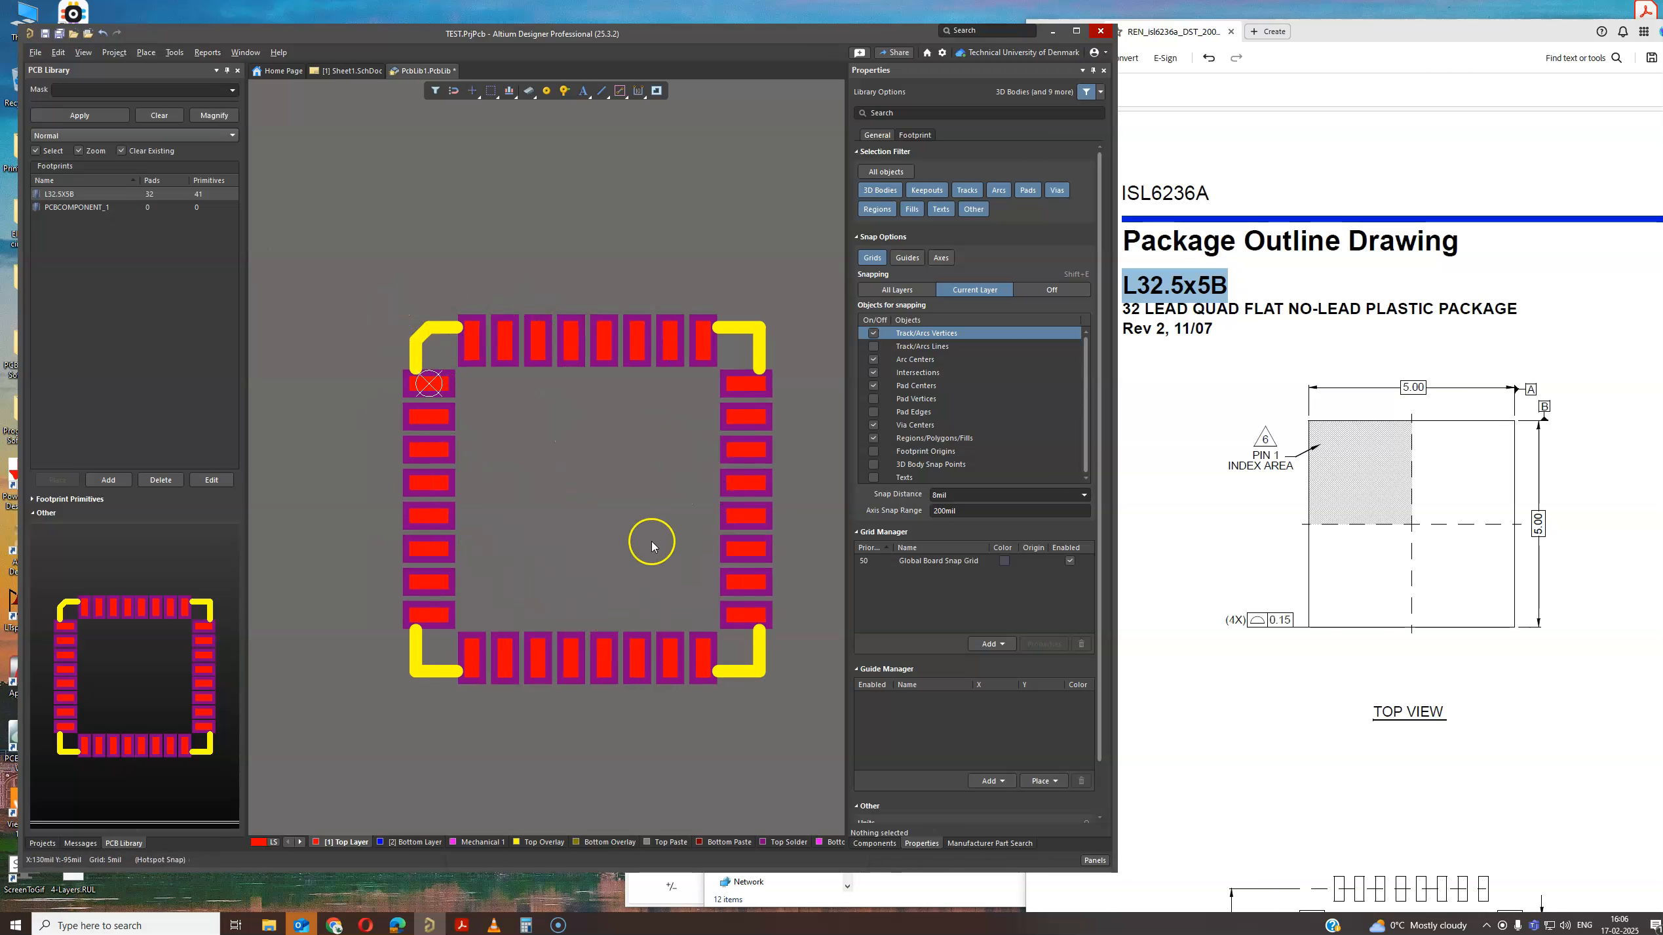
pyautogui.keyDown('ctrl'); pyautogui.scroll(2, 682, 445); pyautogui.keyUp('ctrl')
pyautogui.moveTo(494, 473)
pyautogui.mouseDown(button='right')
pyautogui.moveTo(515, 438)
pyautogui.moveTo(495, 429)
pyautogui.mouseUp(button='right')
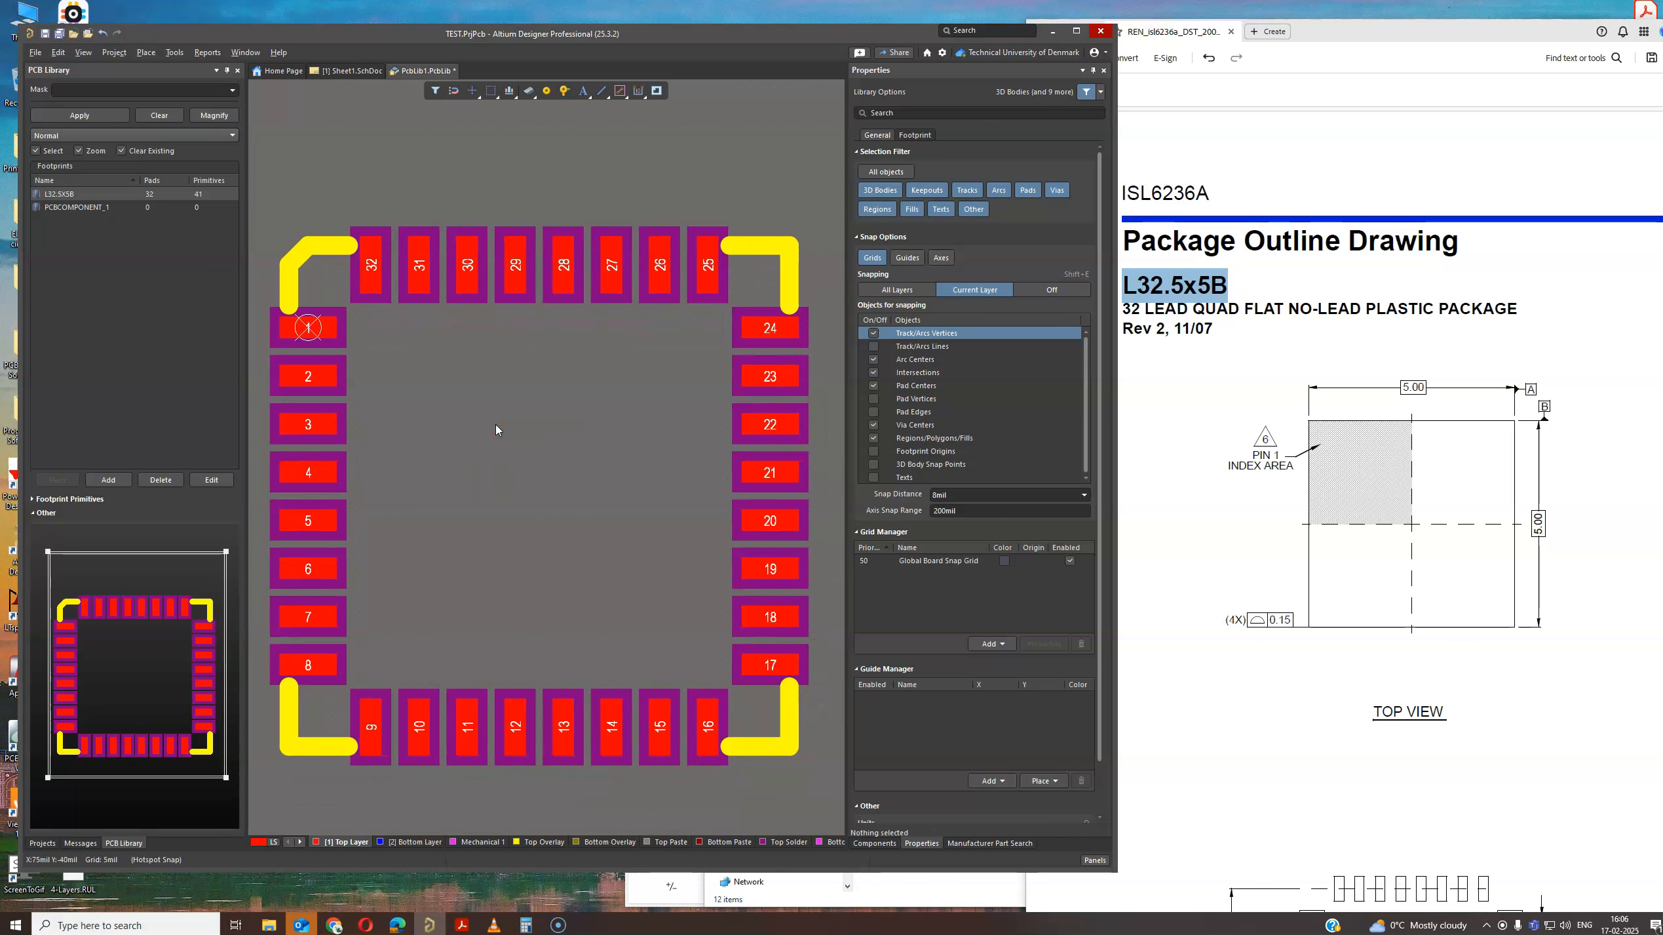
# Switch the measurement units to millimetres and set the footprint's reference point to its center.
pyautogui.press('q')
pyautogui.keyDown('ctrl'); pyautogui.scroll(-2, 401, 423); pyautogui.keyUp('ctrl')
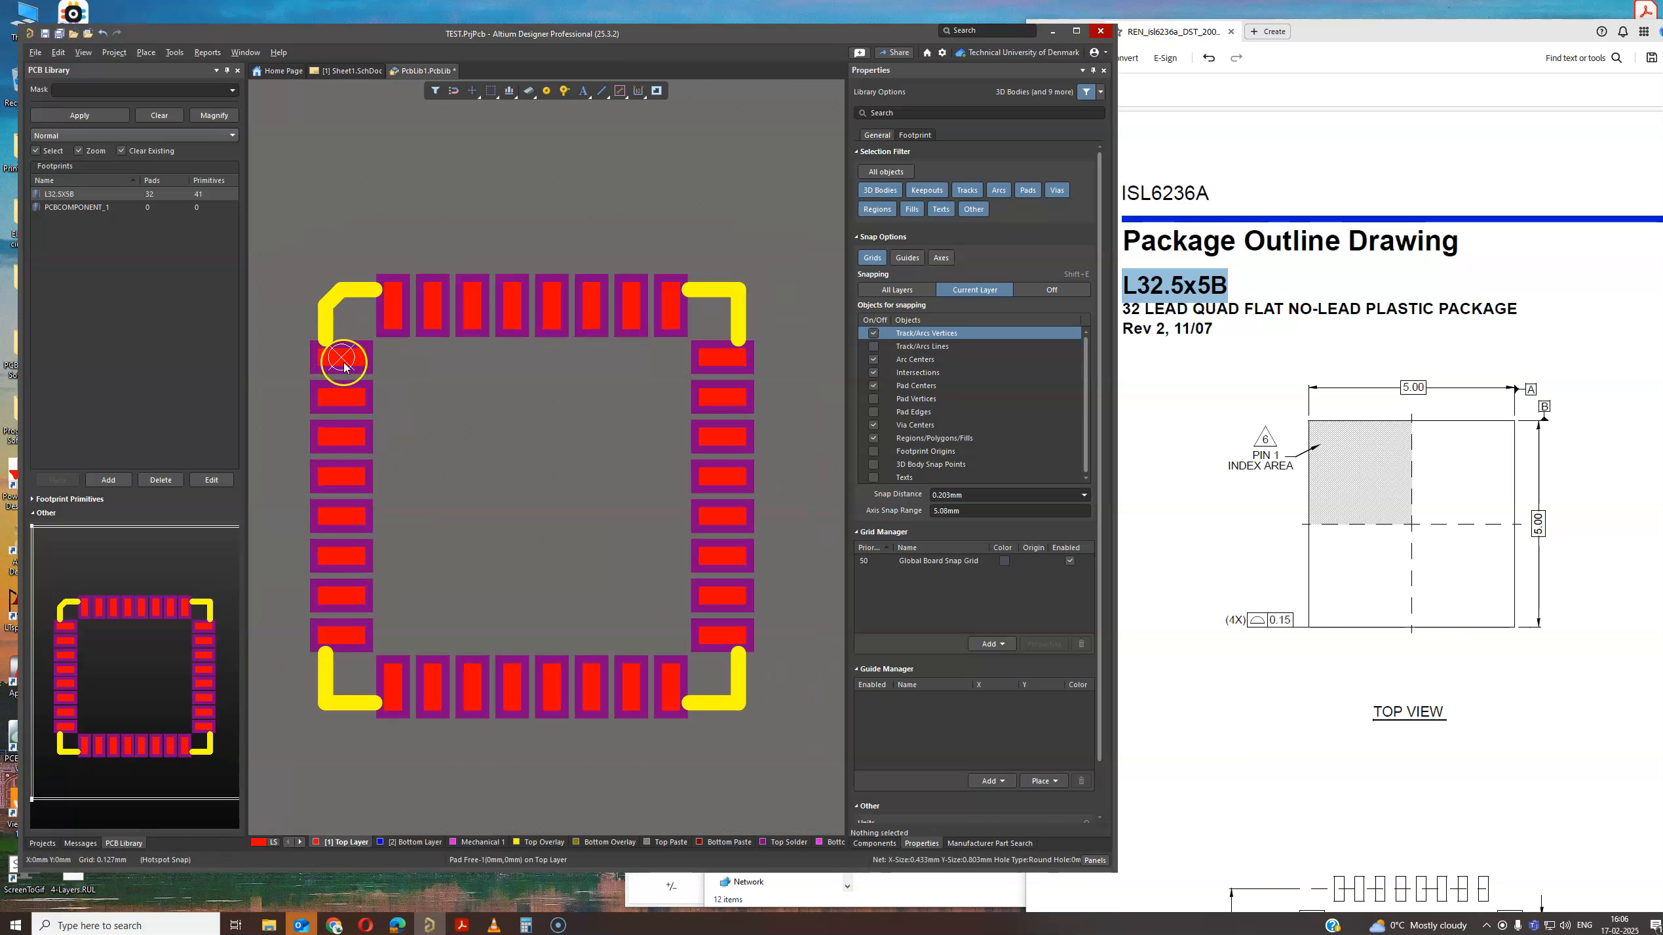
pyautogui.keyDown('ctrl'); pyautogui.scroll(3, 342, 361); pyautogui.keyUp('ctrl')
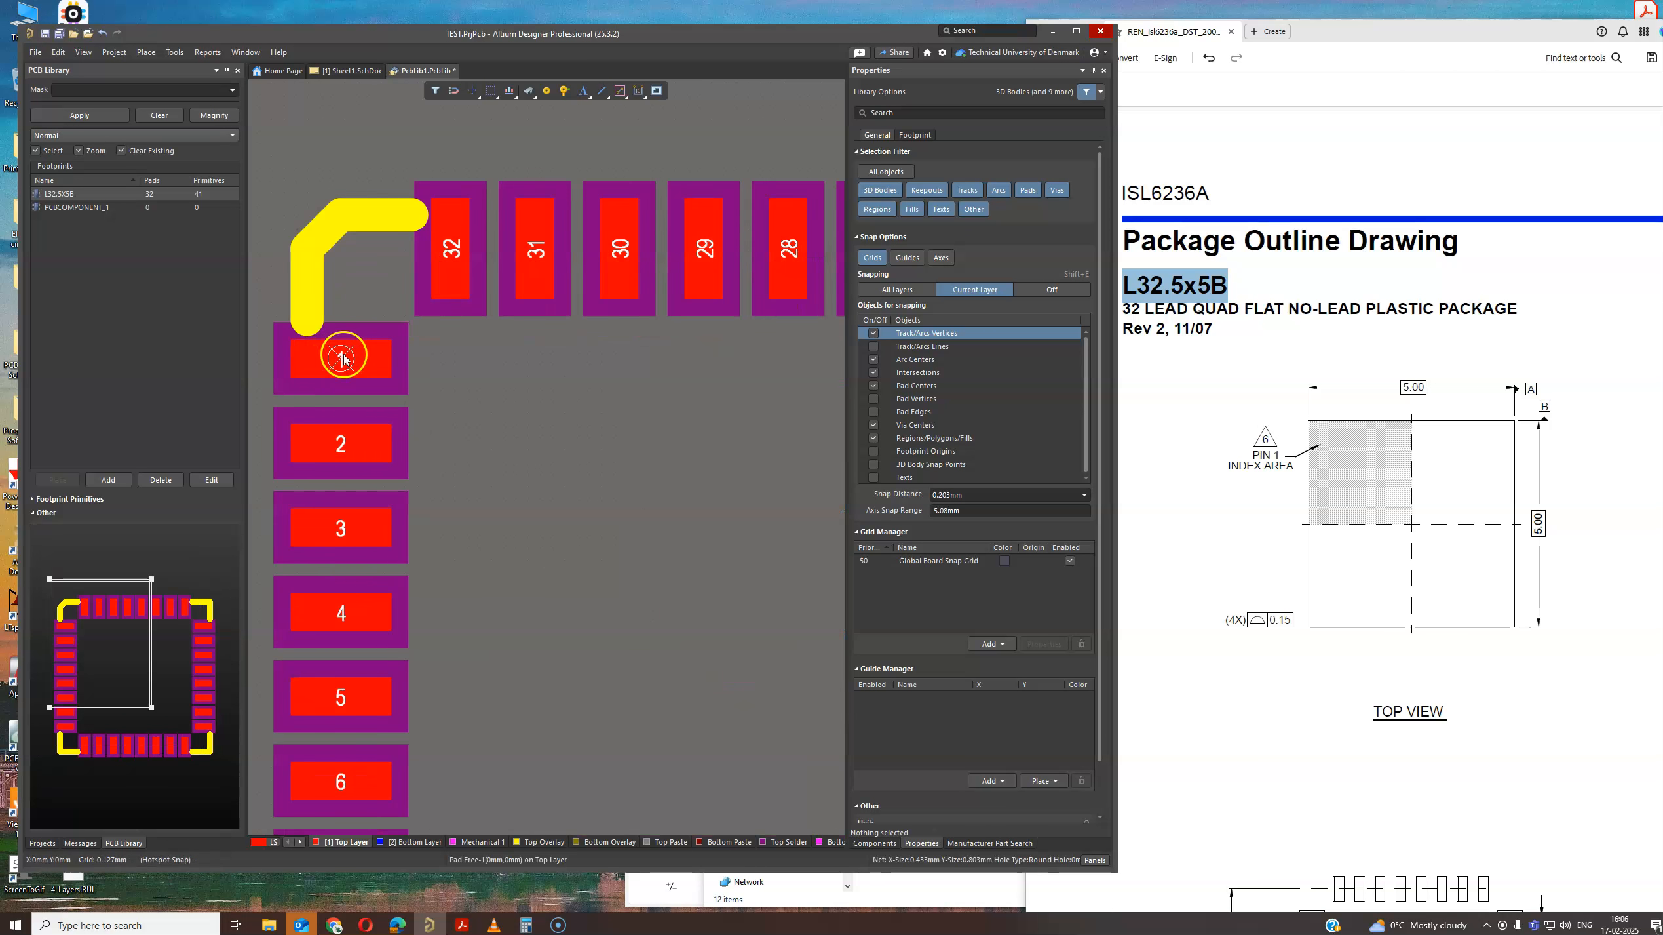
pyautogui.keyDown('ctrl'); pyautogui.scroll(-2, 344, 358); pyautogui.keyUp('ctrl')
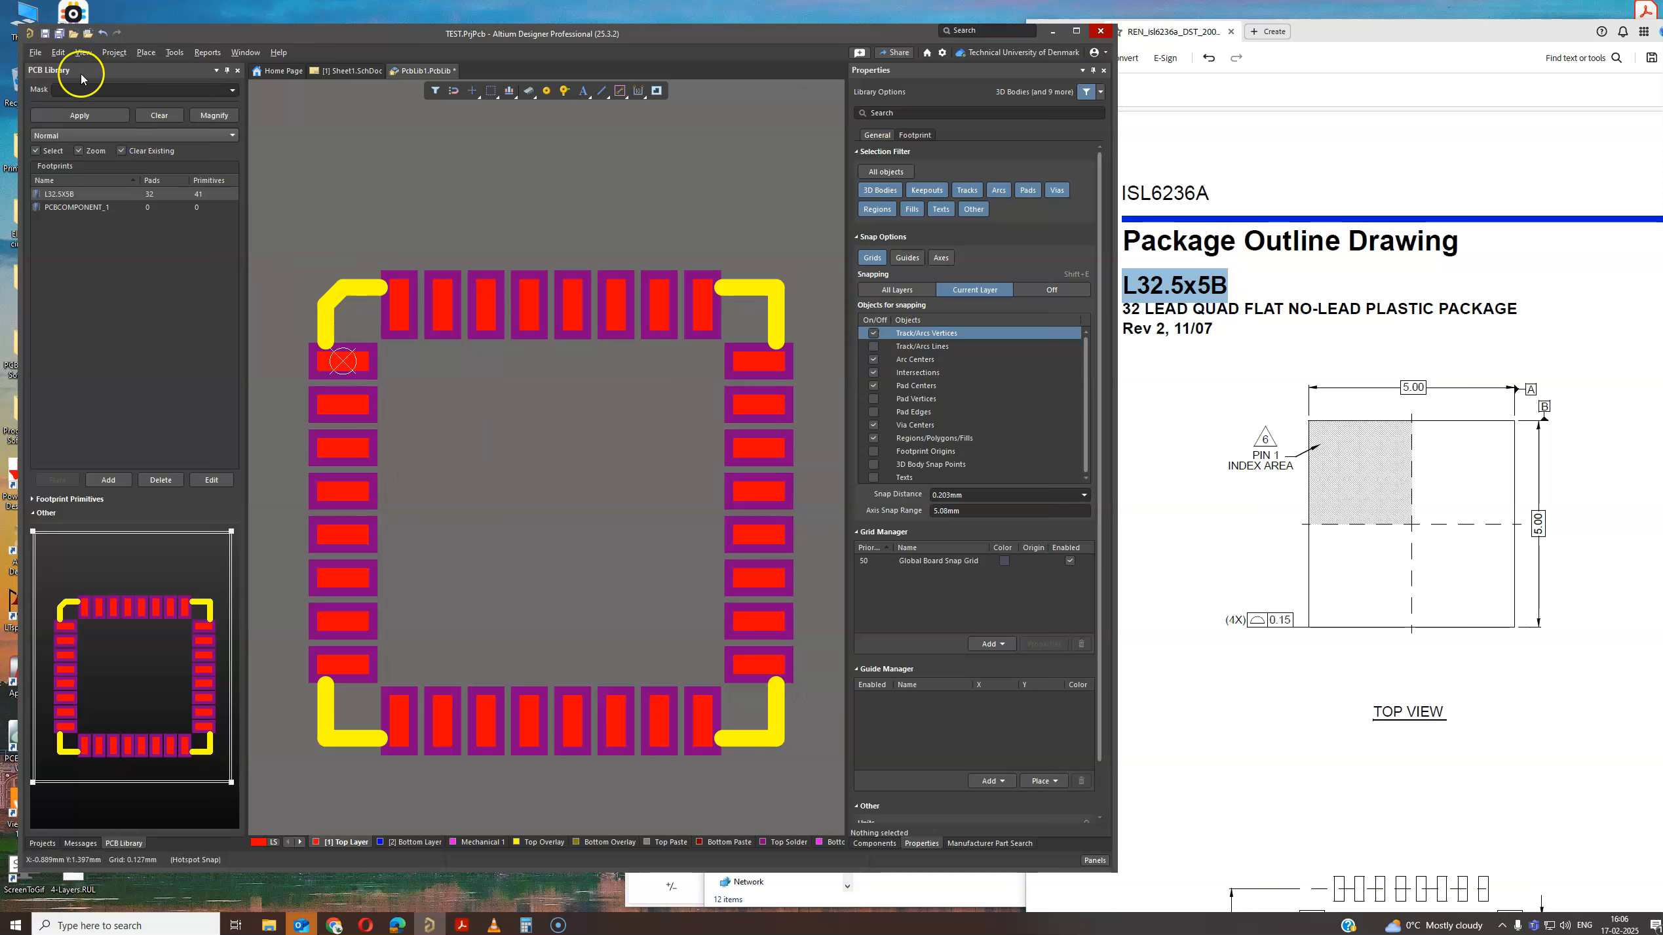
pyautogui.click(58, 52)
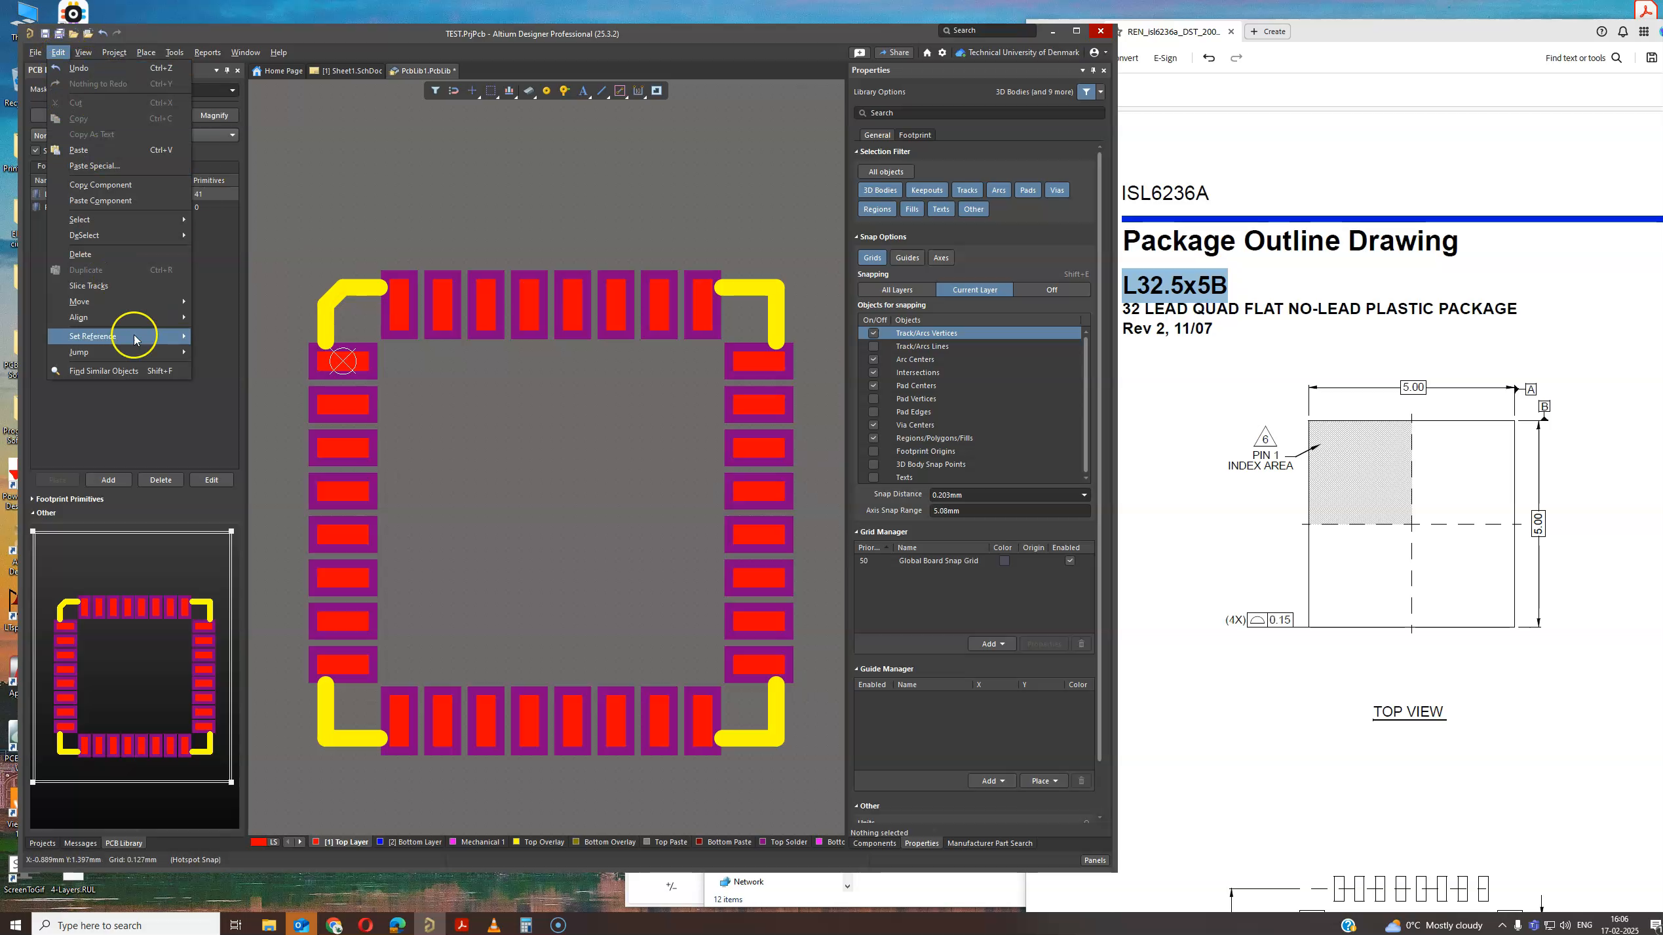
pyautogui.moveTo(147, 346)
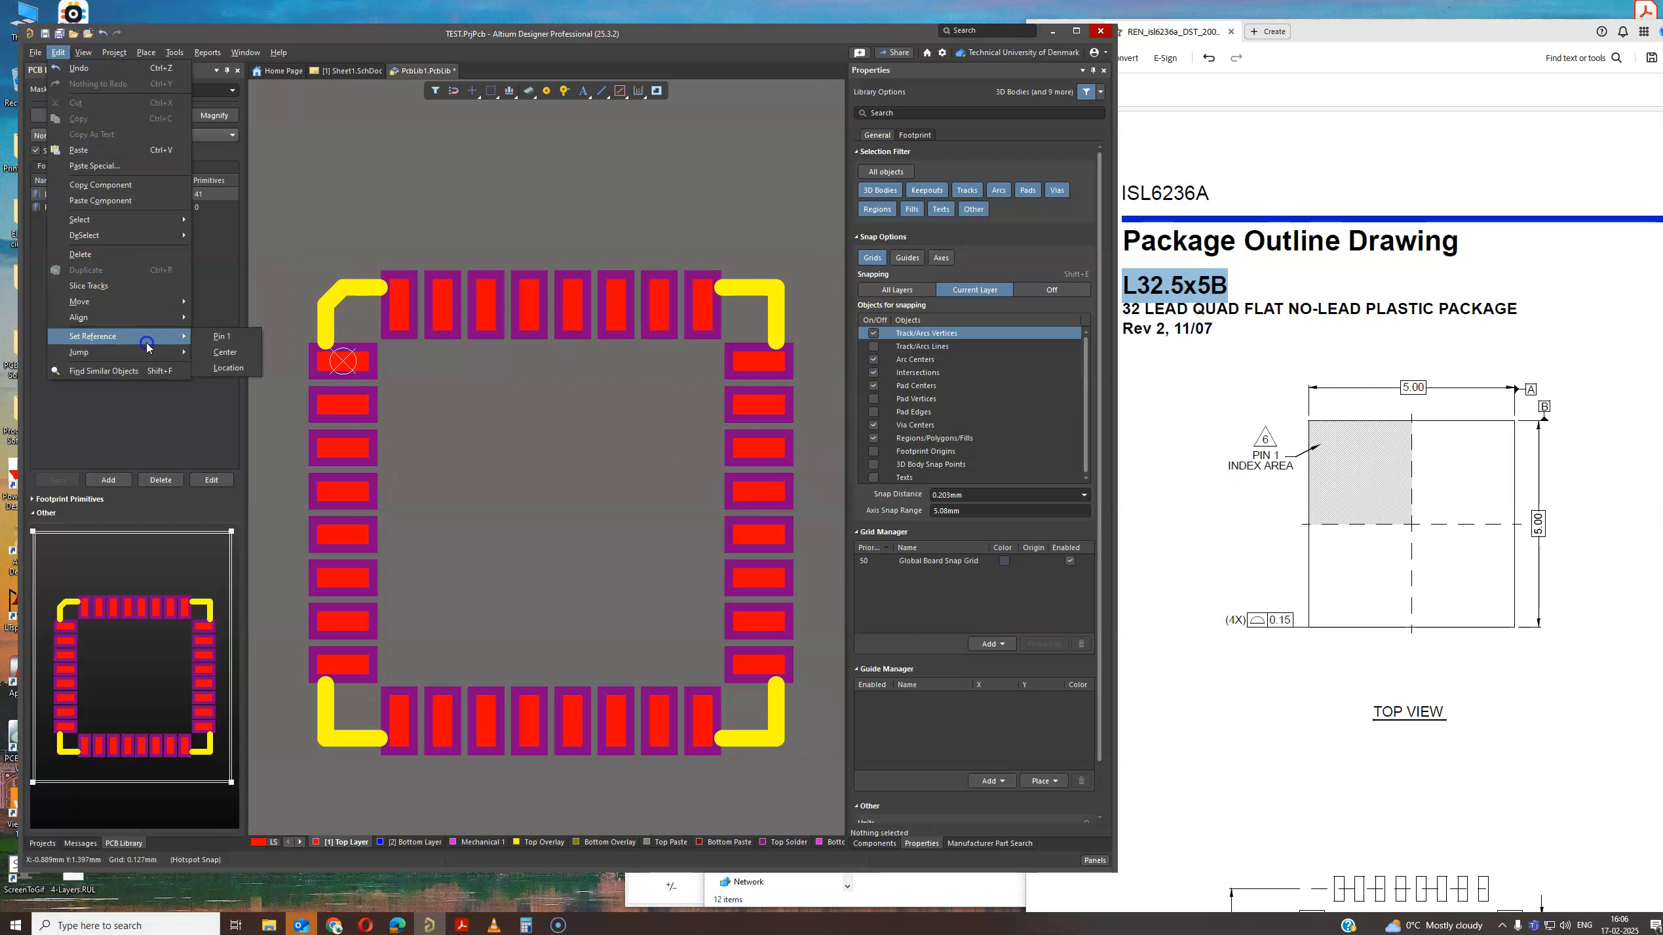
pyautogui.click(225, 351)
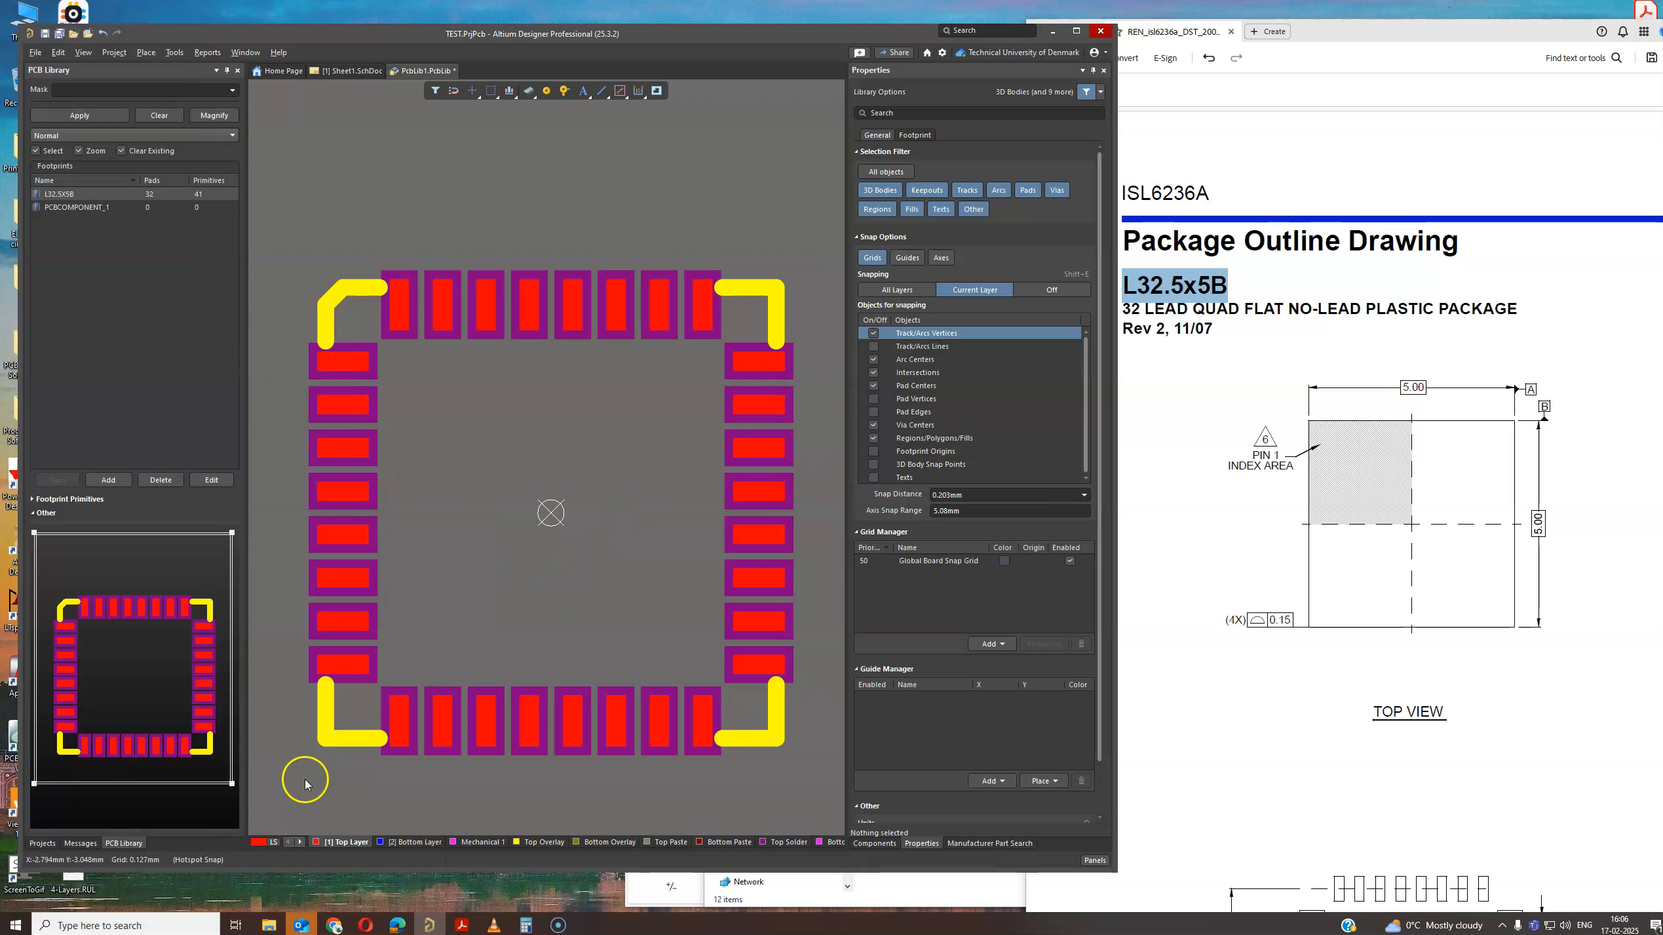
# Examine the solder mask gaps between neighbouring pads on the Top Solder layer, finishing with Top Layer active again.
pyautogui.keyDown('ctrl'); pyautogui.scroll(-2, 438, 624); pyautogui.keyUp('ctrl')
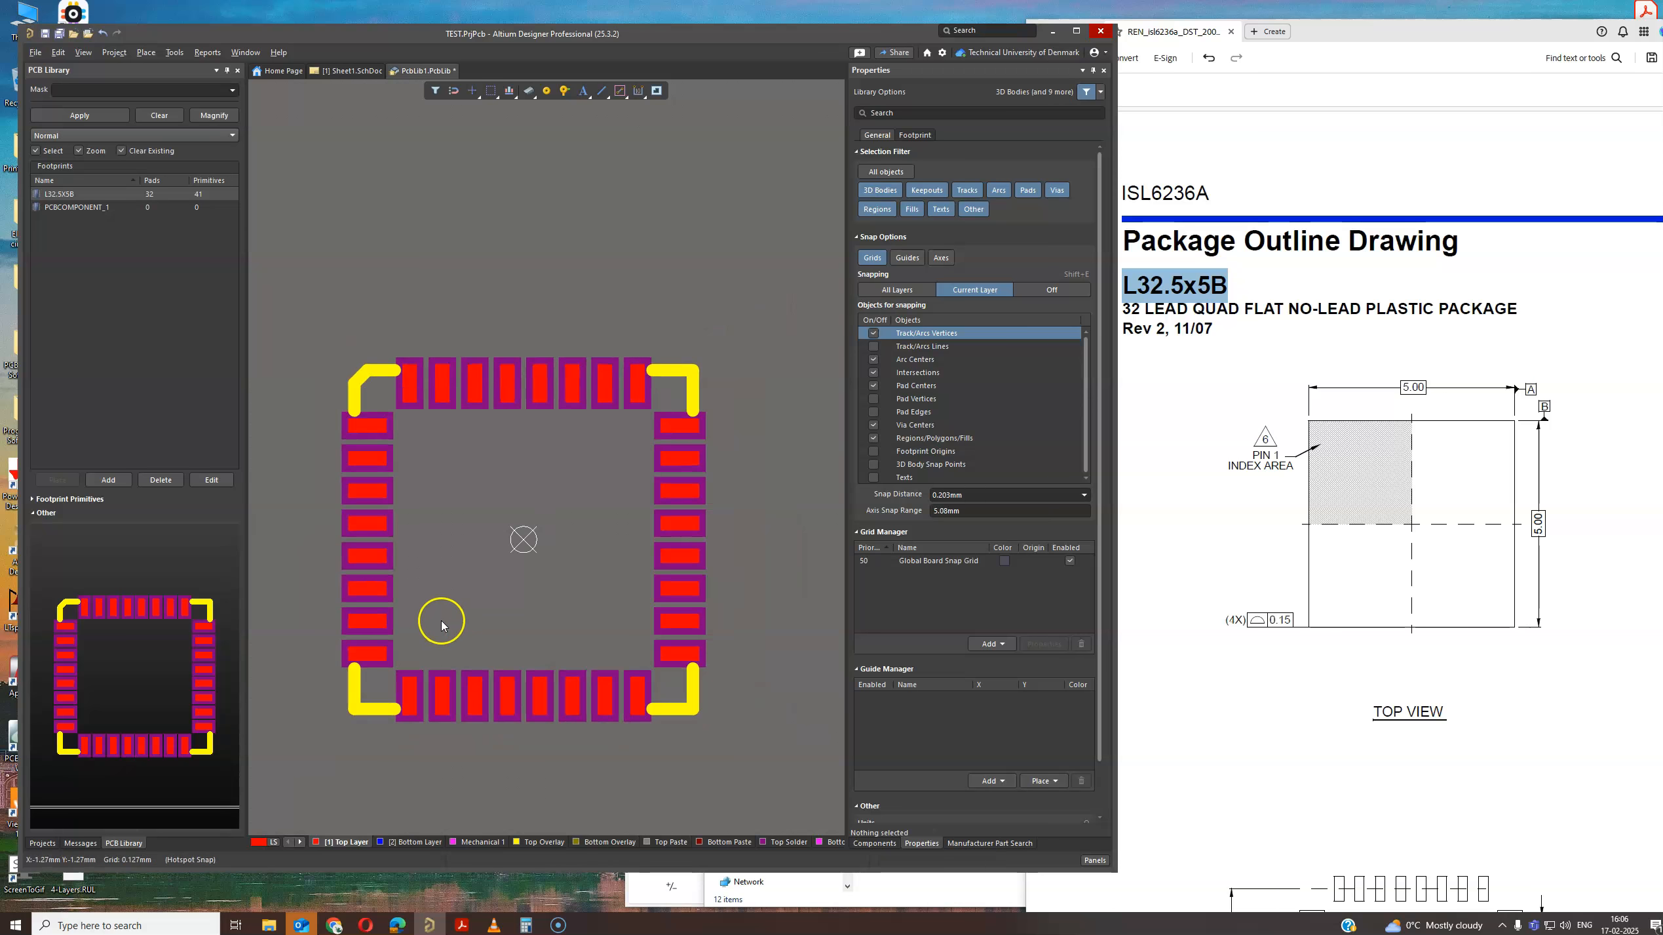
pyautogui.moveTo(444, 585); pyautogui.dragTo(520, 568, button='right')
pyautogui.keyDown('ctrl'); pyautogui.scroll(1, 504, 569); pyautogui.keyUp('ctrl')
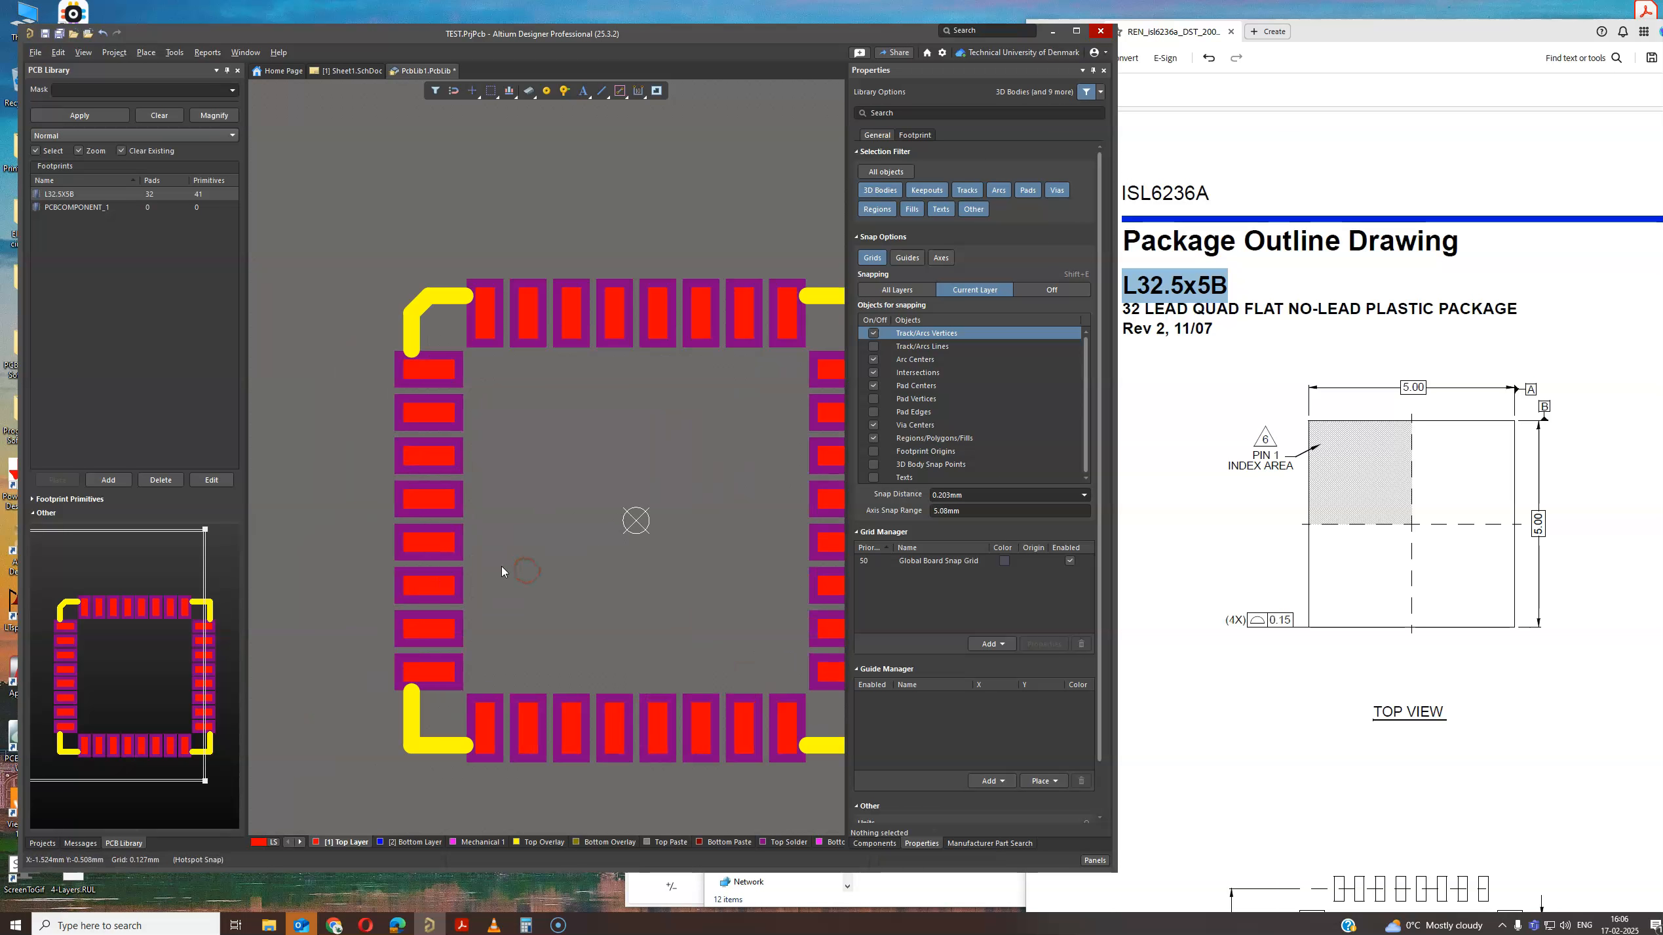
pyautogui.keyDown('ctrl'); pyautogui.scroll(2, 553, 564); pyautogui.keyUp('ctrl')
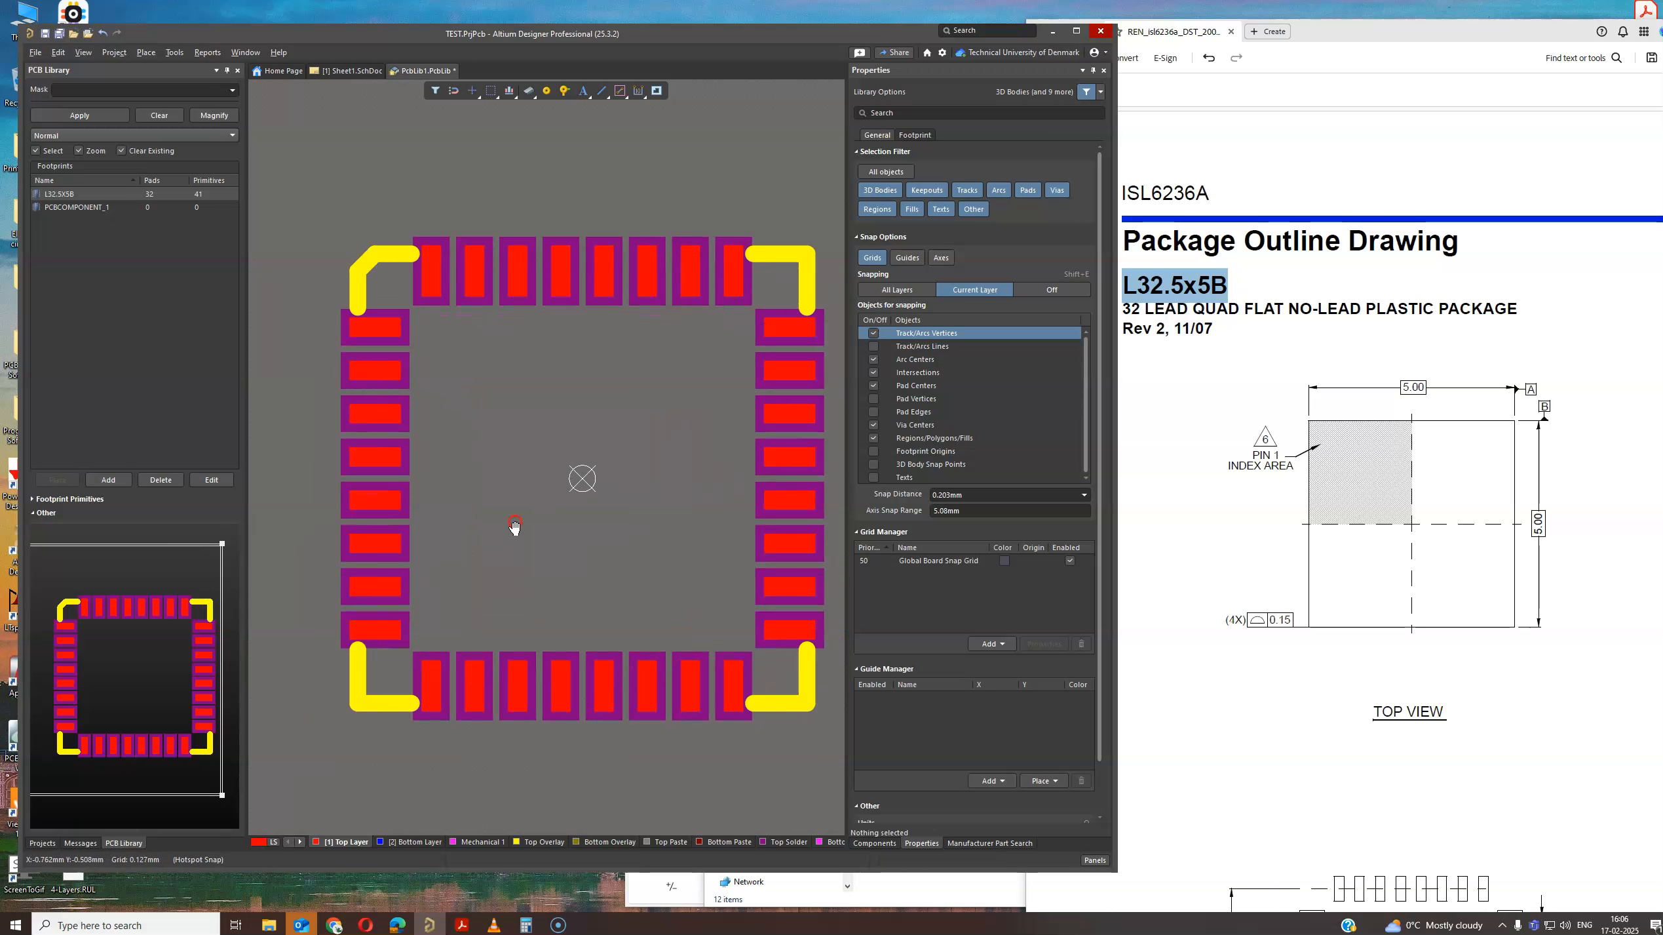
pyautogui.keyDown('ctrl'); pyautogui.scroll(-2, 603, 583); pyautogui.keyUp('ctrl')
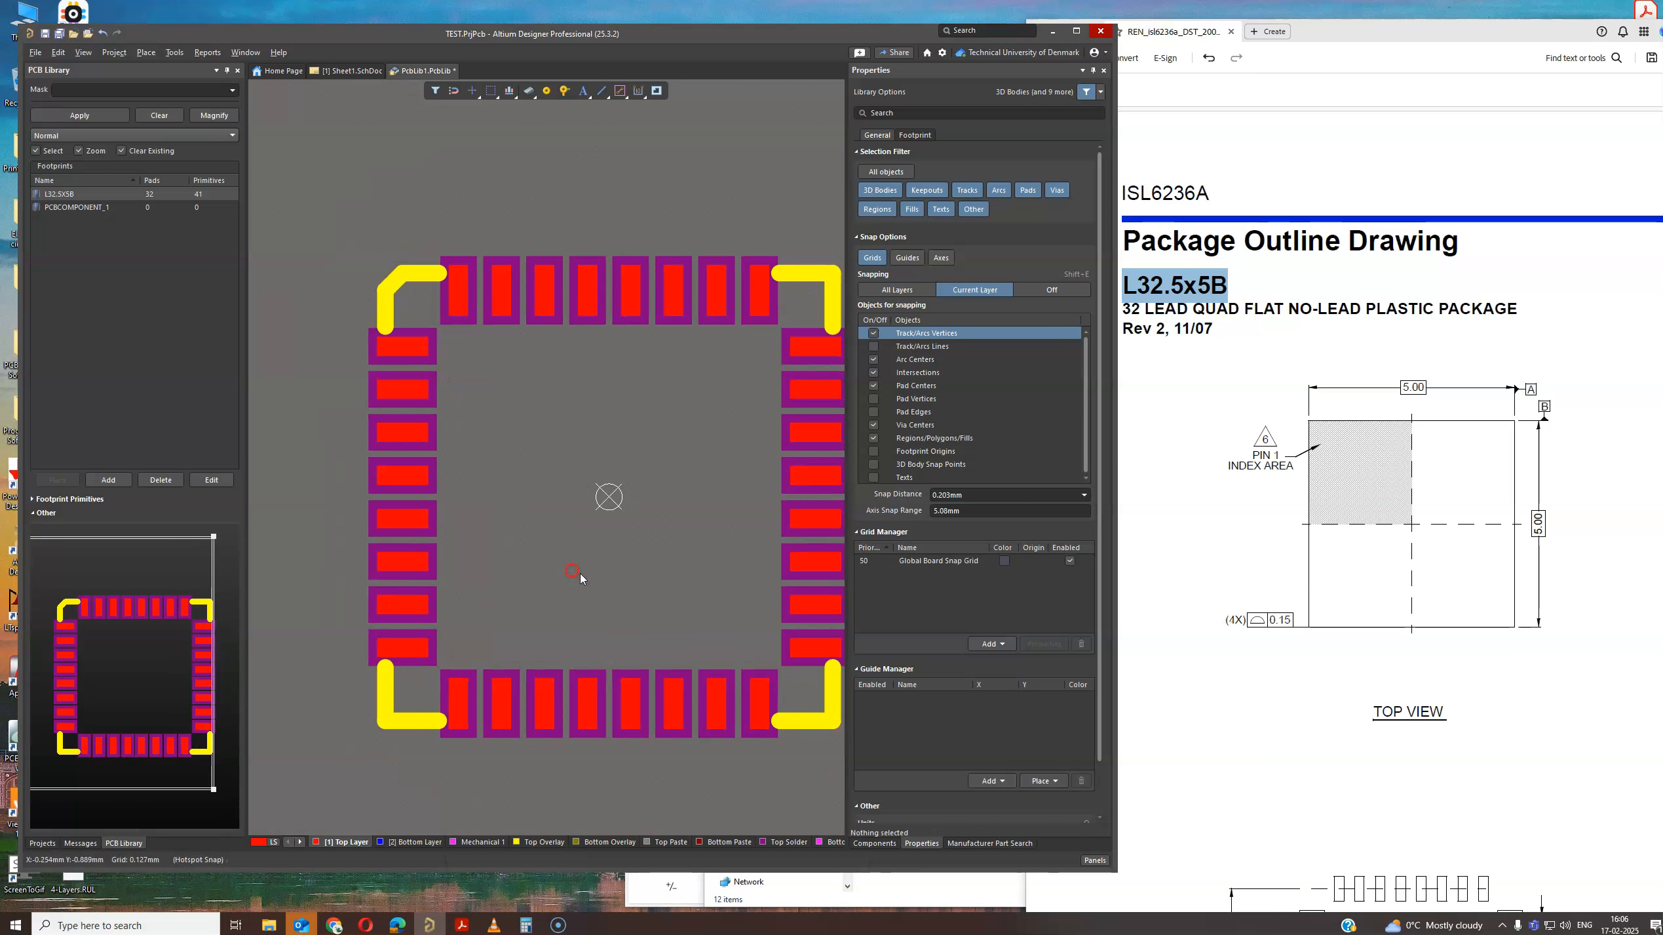
pyautogui.click(780, 843)
pyautogui.keyDown('ctrl'); pyautogui.scroll(-2, 504, 462); pyautogui.keyUp('ctrl')
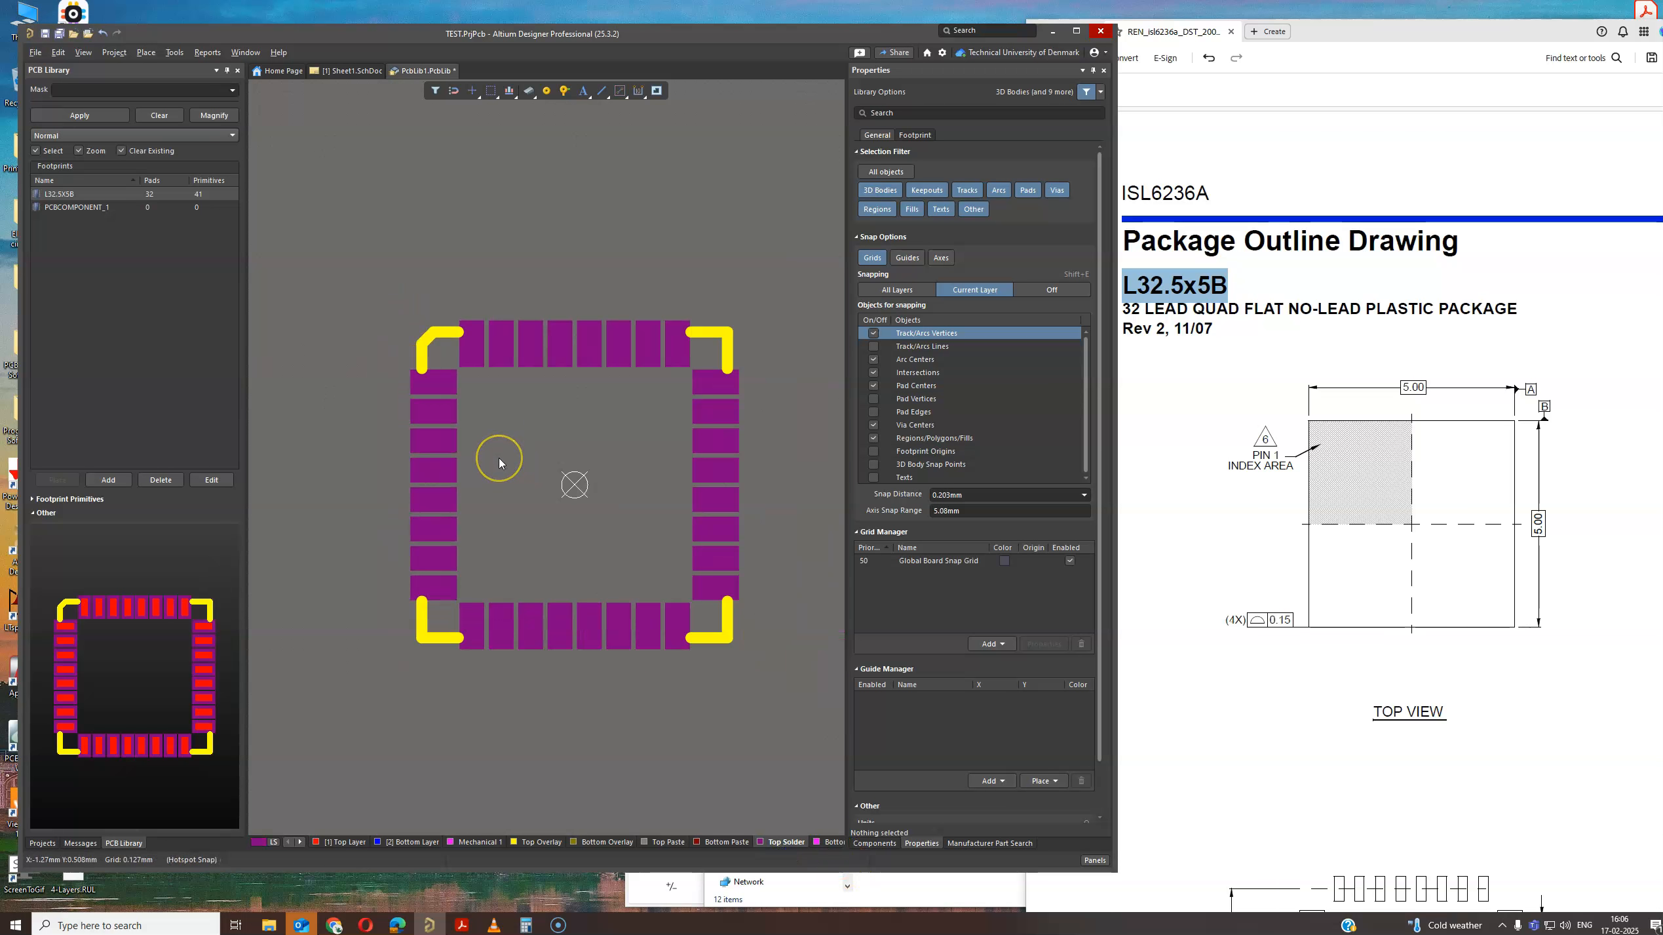
pyautogui.keyDown('ctrl'); pyautogui.scroll(3, 501, 462); pyautogui.keyUp('ctrl')
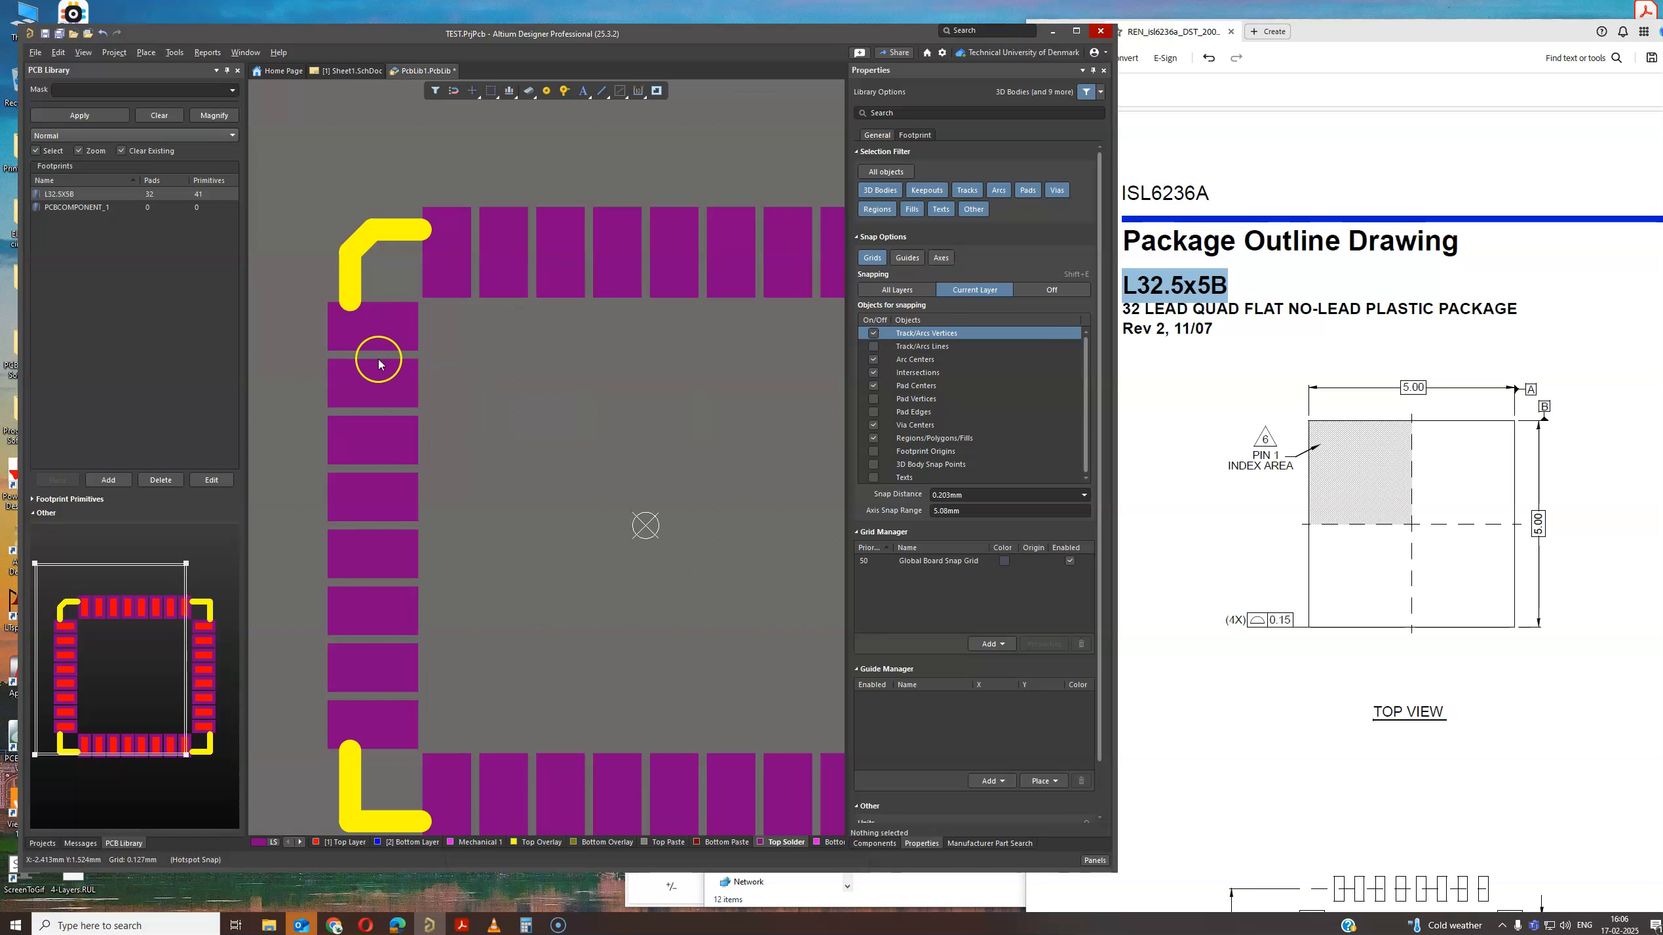
pyautogui.keyDown('ctrl'); pyautogui.scroll(2, 372, 348); pyautogui.keyUp('ctrl')
pyautogui.keyDown('ctrl'); pyautogui.scroll(-1, 425, 334); pyautogui.keyUp('ctrl')
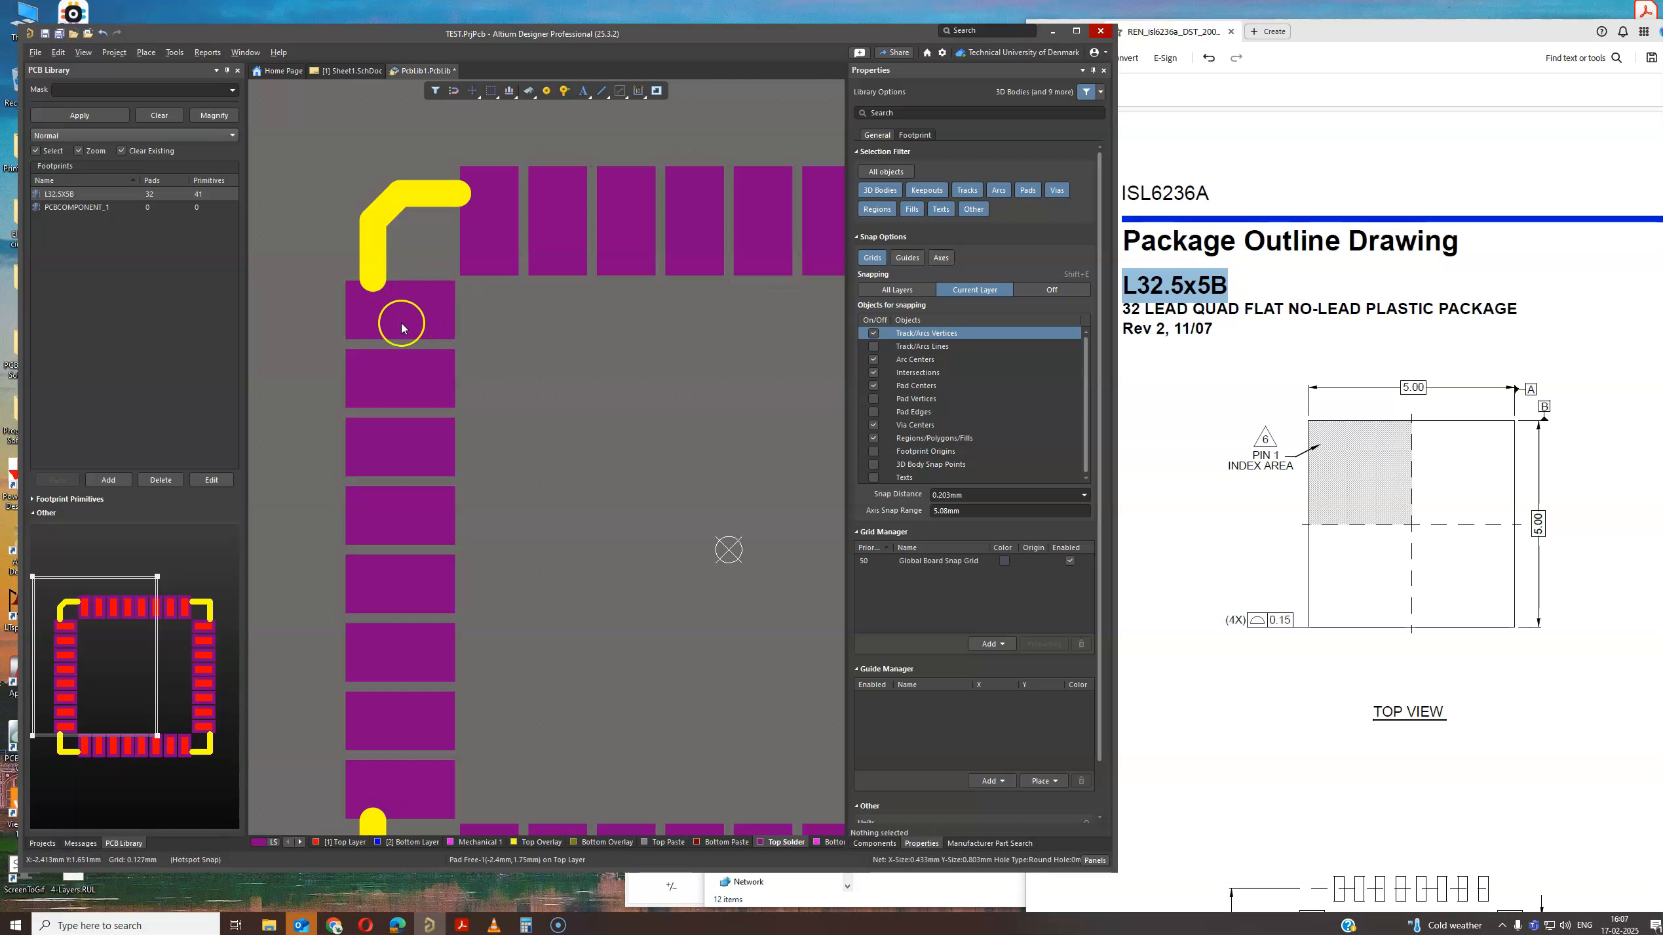
pyautogui.keyDown('ctrl'); pyautogui.scroll(1, 325, 355); pyautogui.keyUp('ctrl')
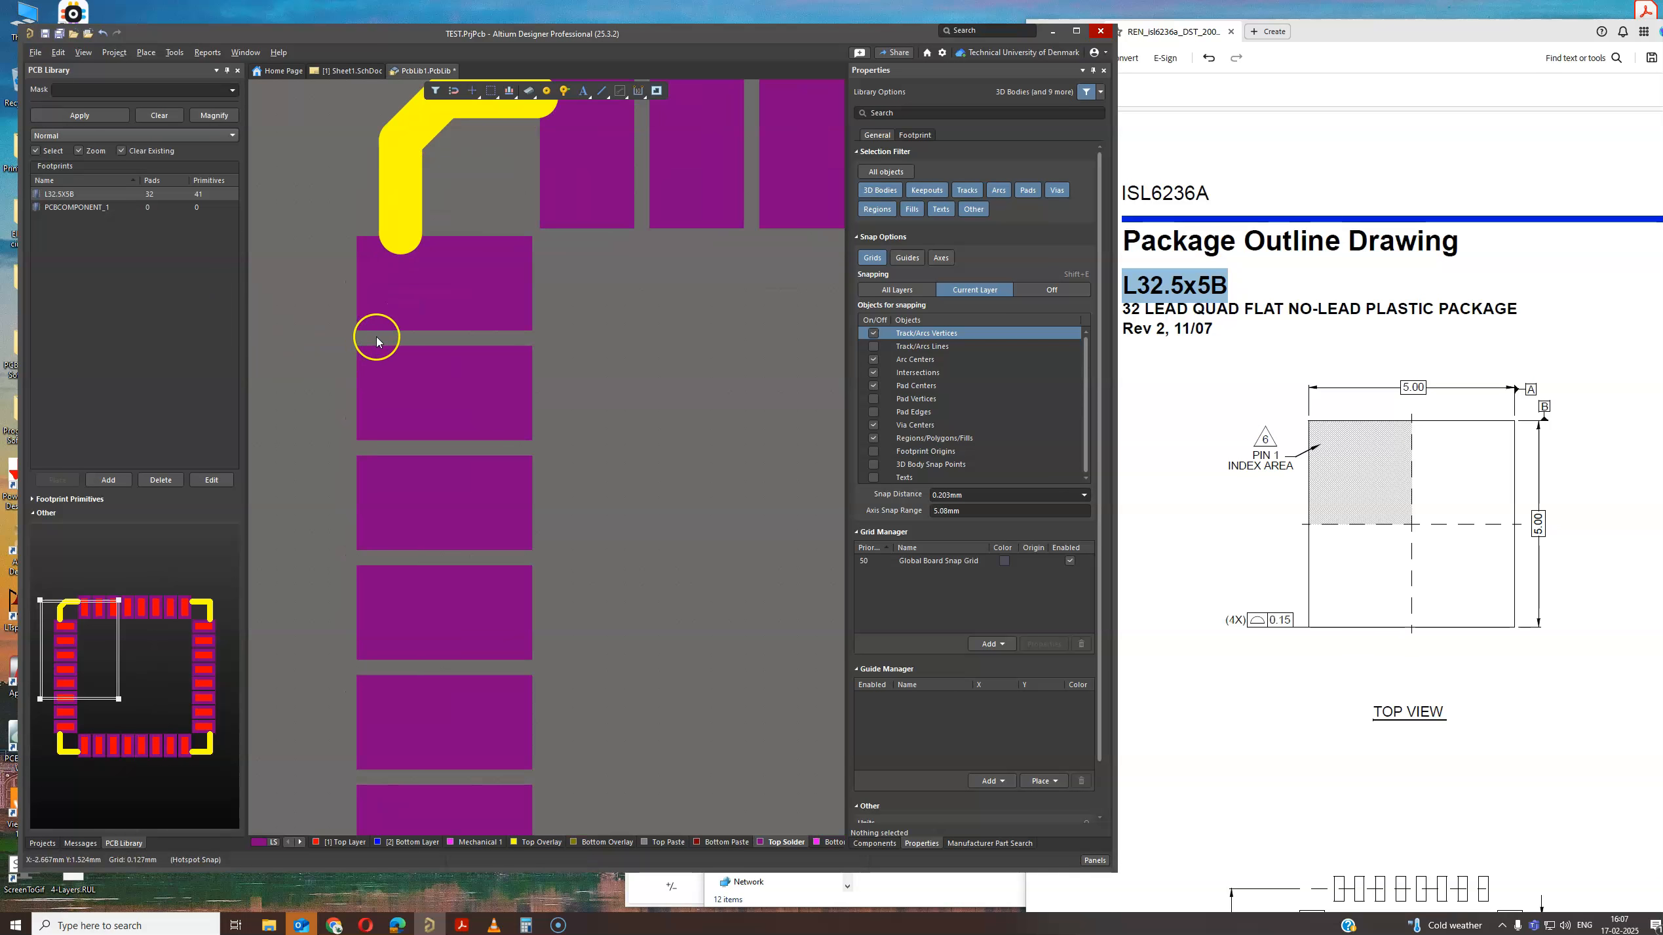
pyautogui.keyDown('ctrl'); pyautogui.scroll(1, 367, 341); pyautogui.keyUp('ctrl')
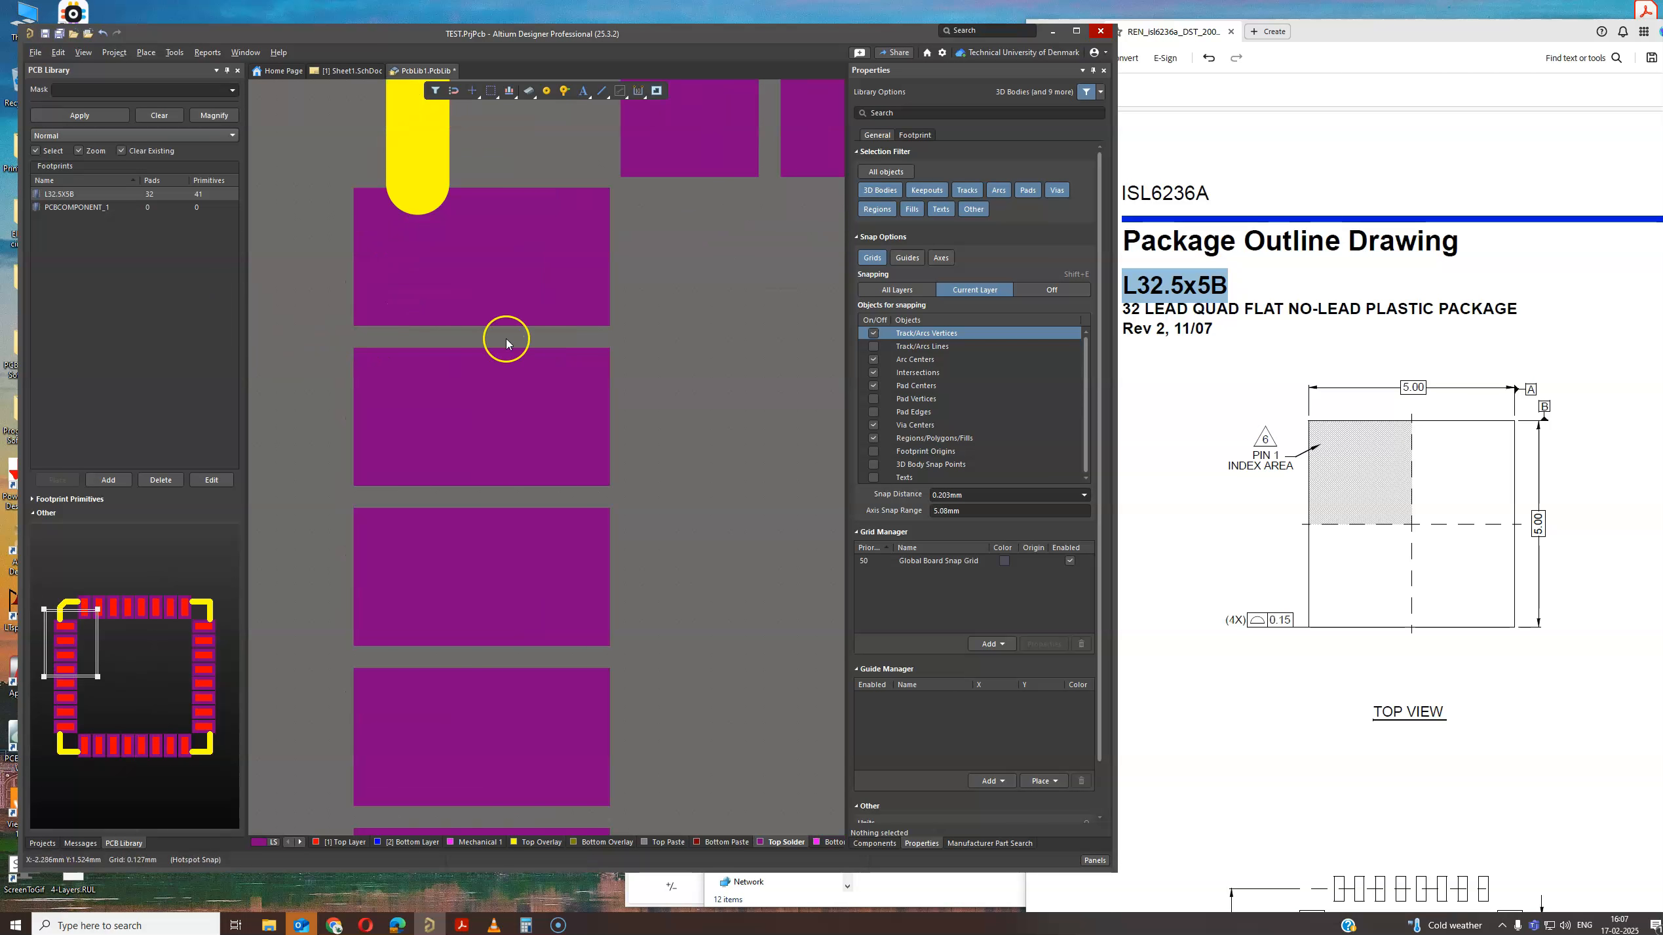
pyautogui.keyDown('ctrl'); pyautogui.scroll(-4, 372, 409); pyautogui.keyUp('ctrl')
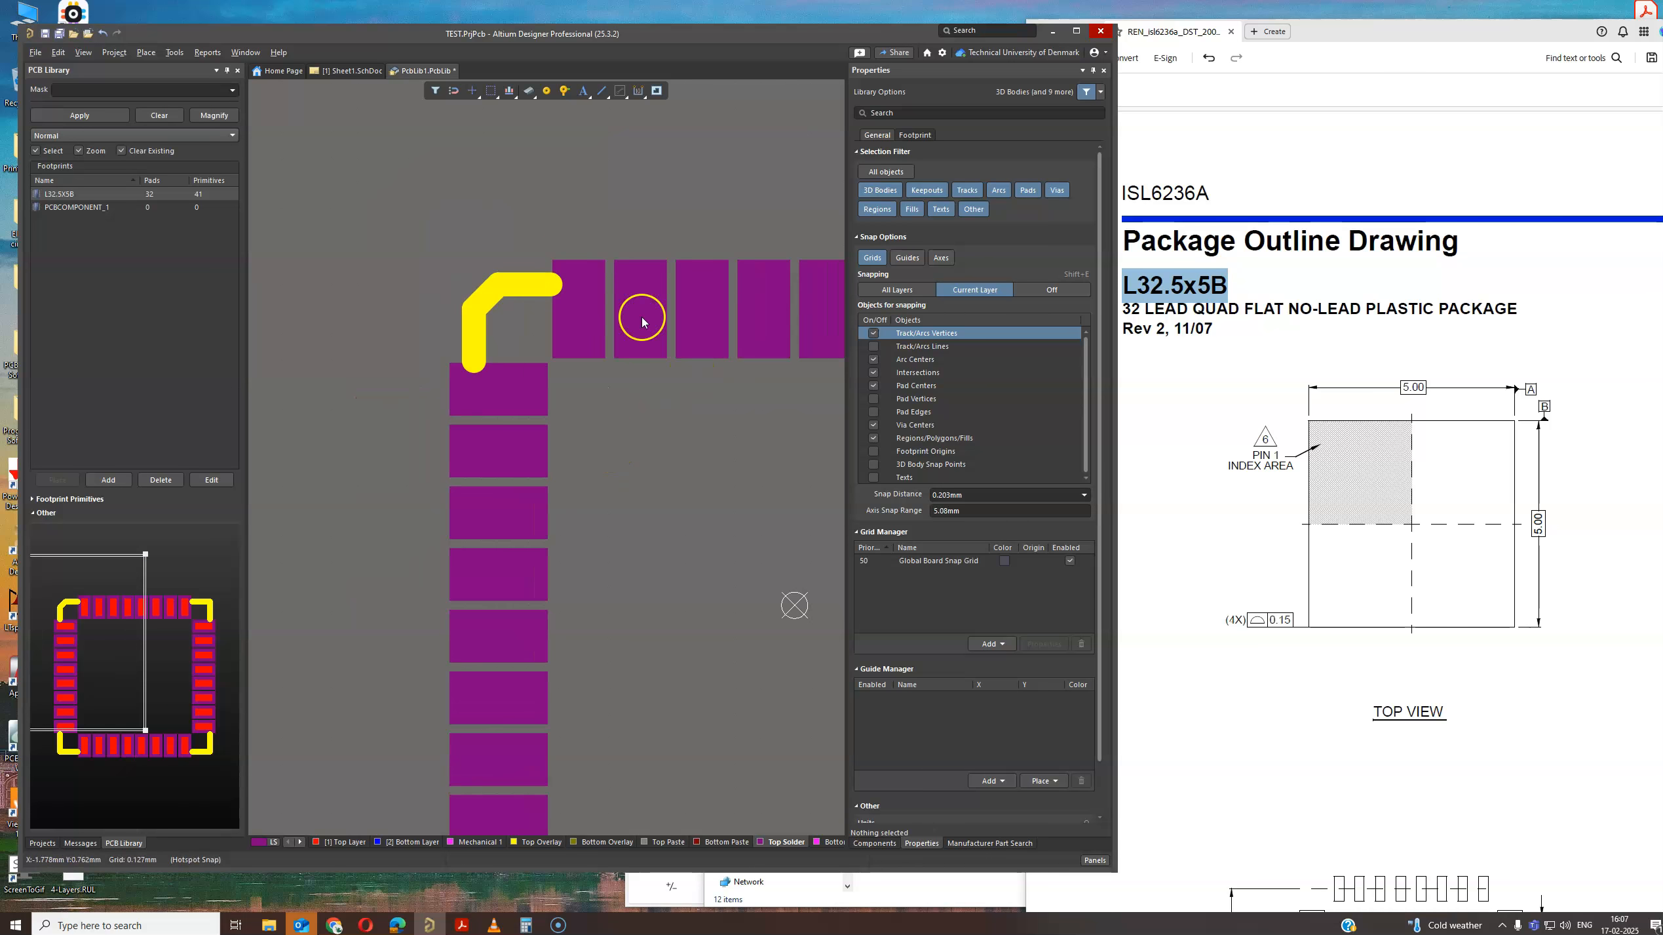
pyautogui.keyDown('ctrl'); pyautogui.scroll(-2, 642, 321); pyautogui.keyUp('ctrl')
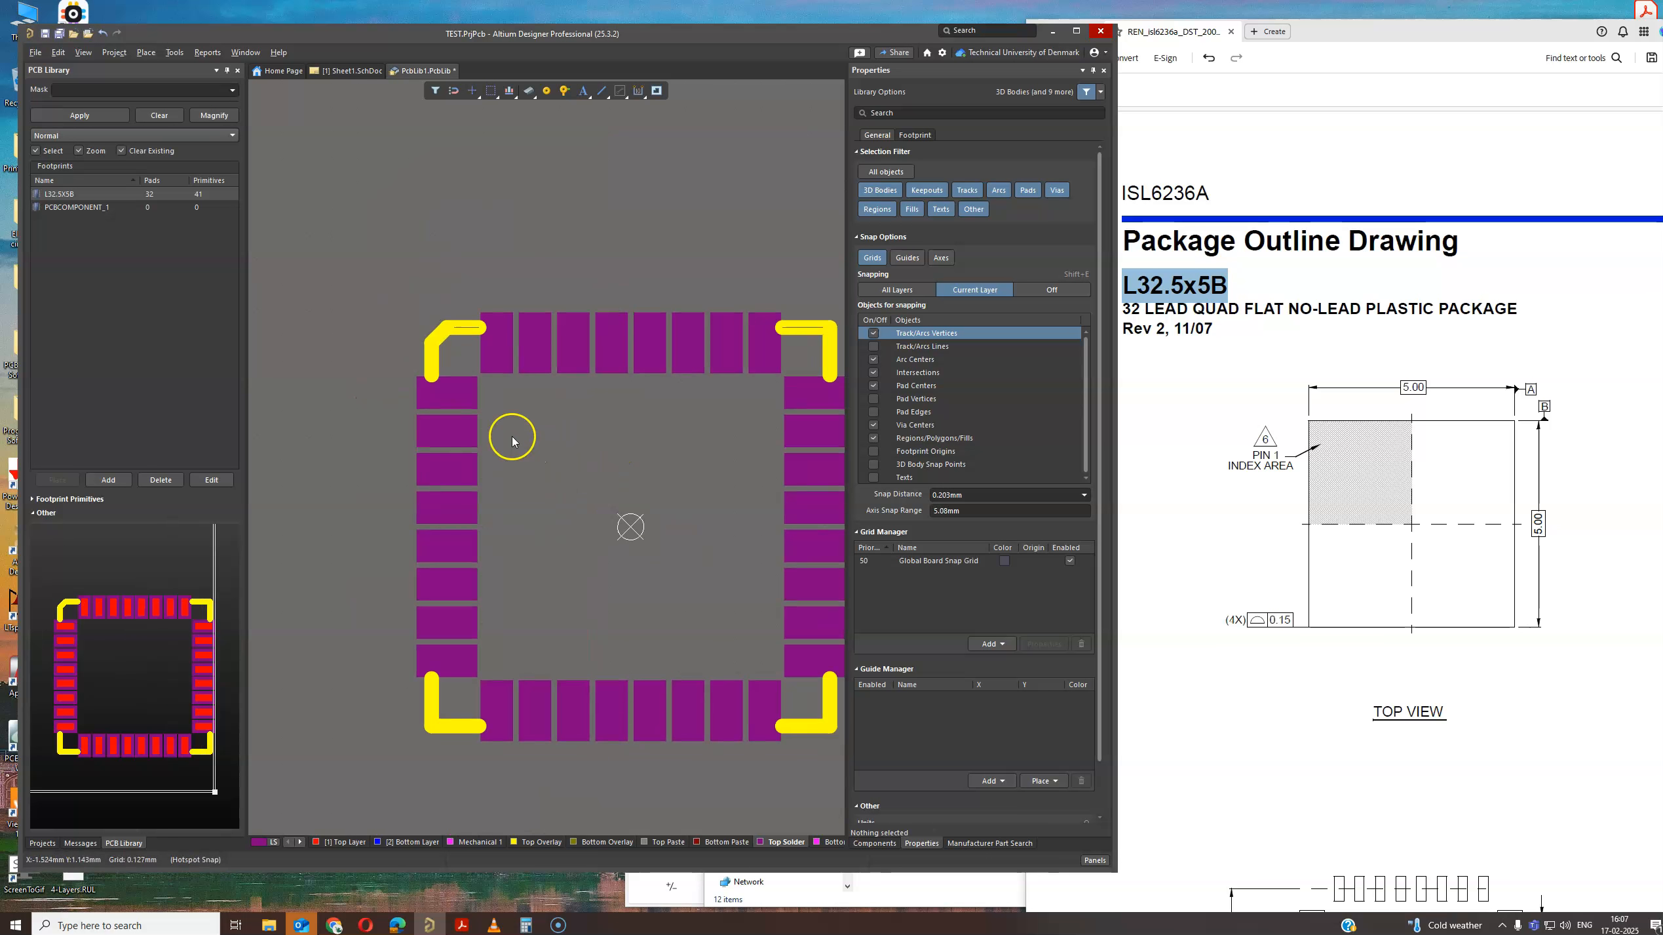
pyautogui.keyDown('ctrl'); pyautogui.scroll(2, 512, 436); pyautogui.keyUp('ctrl')
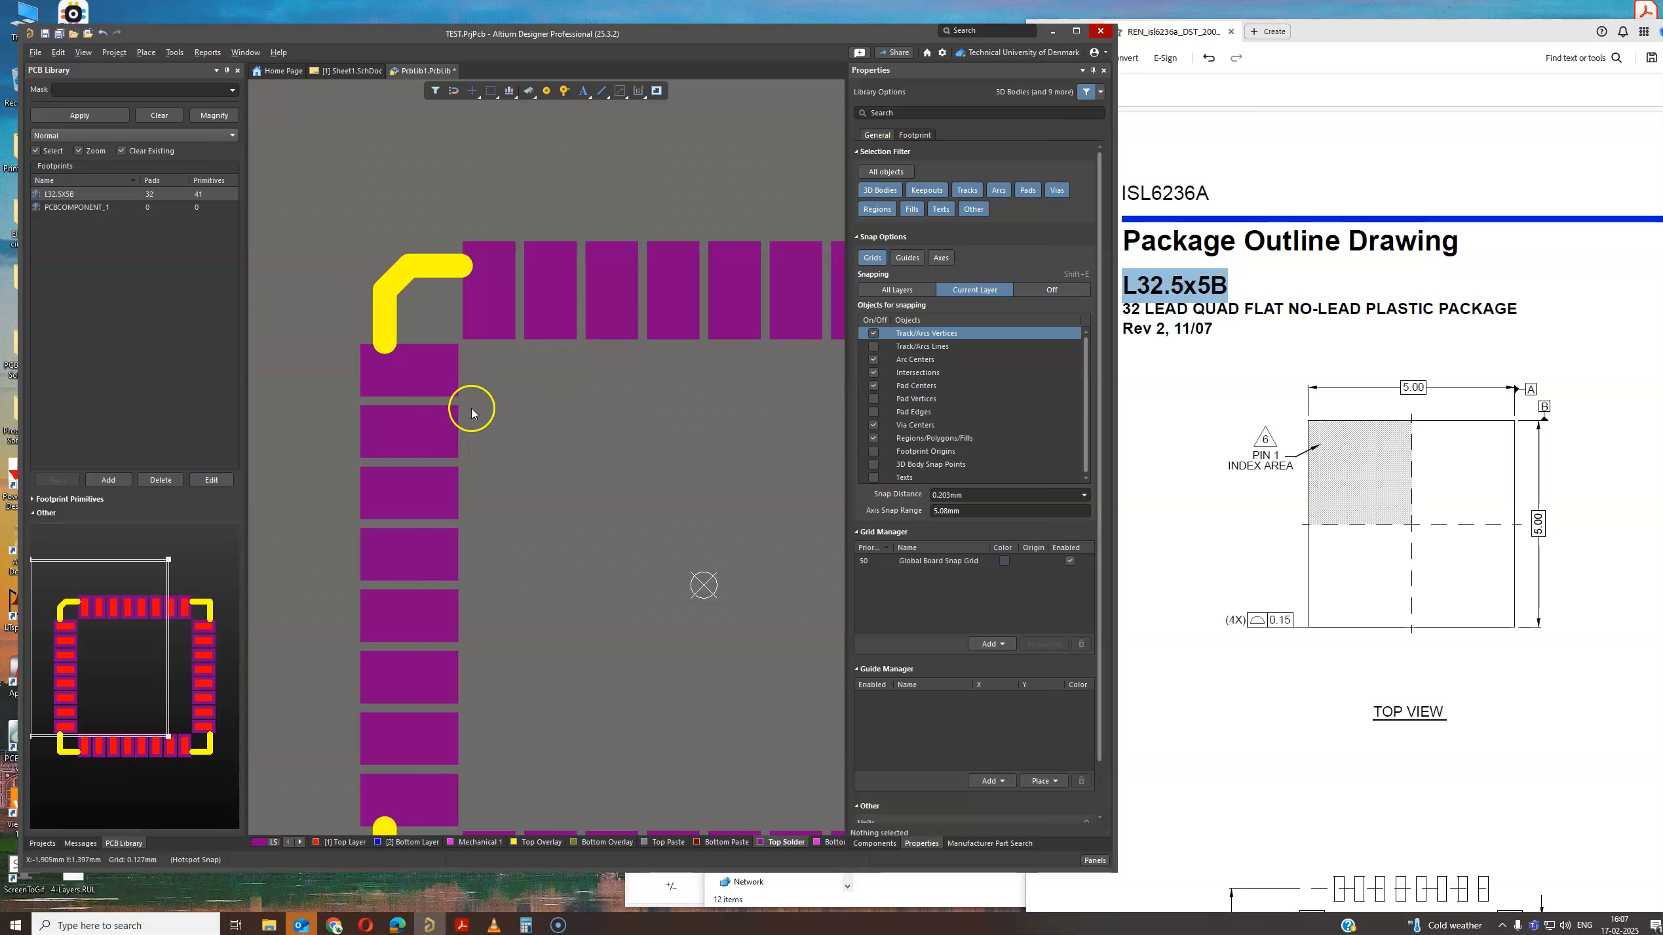
pyautogui.keyDown('ctrl'); pyautogui.scroll(-2, 472, 411); pyautogui.keyUp('ctrl')
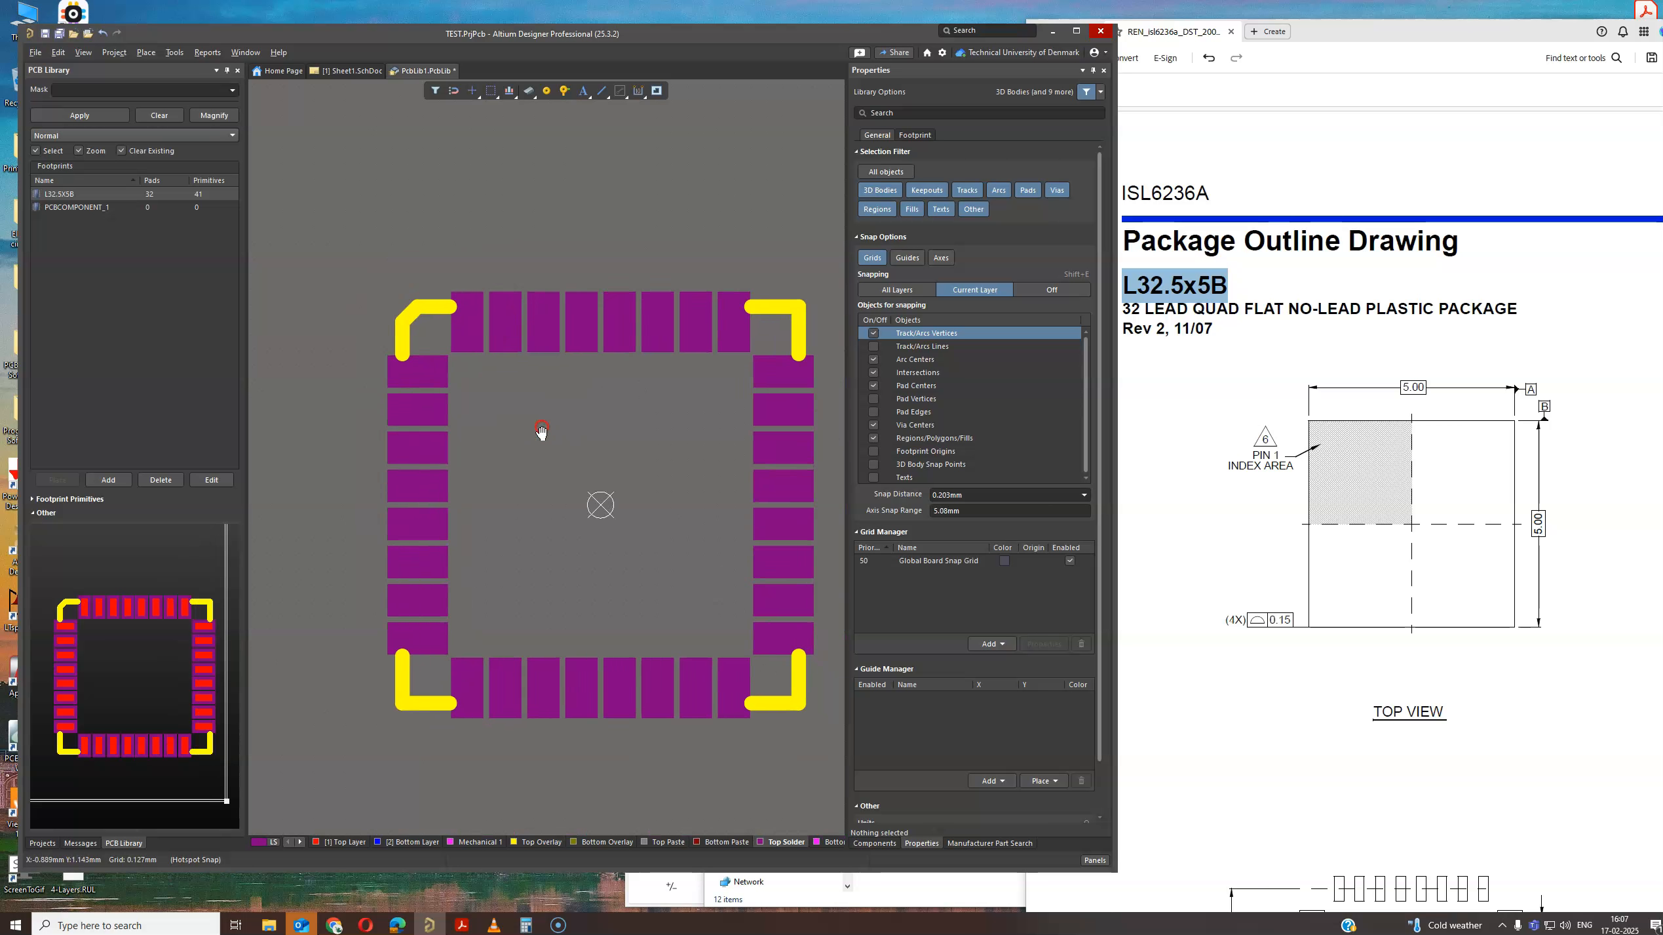
pyautogui.moveTo(542, 431); pyautogui.dragTo(523, 414, button='right')
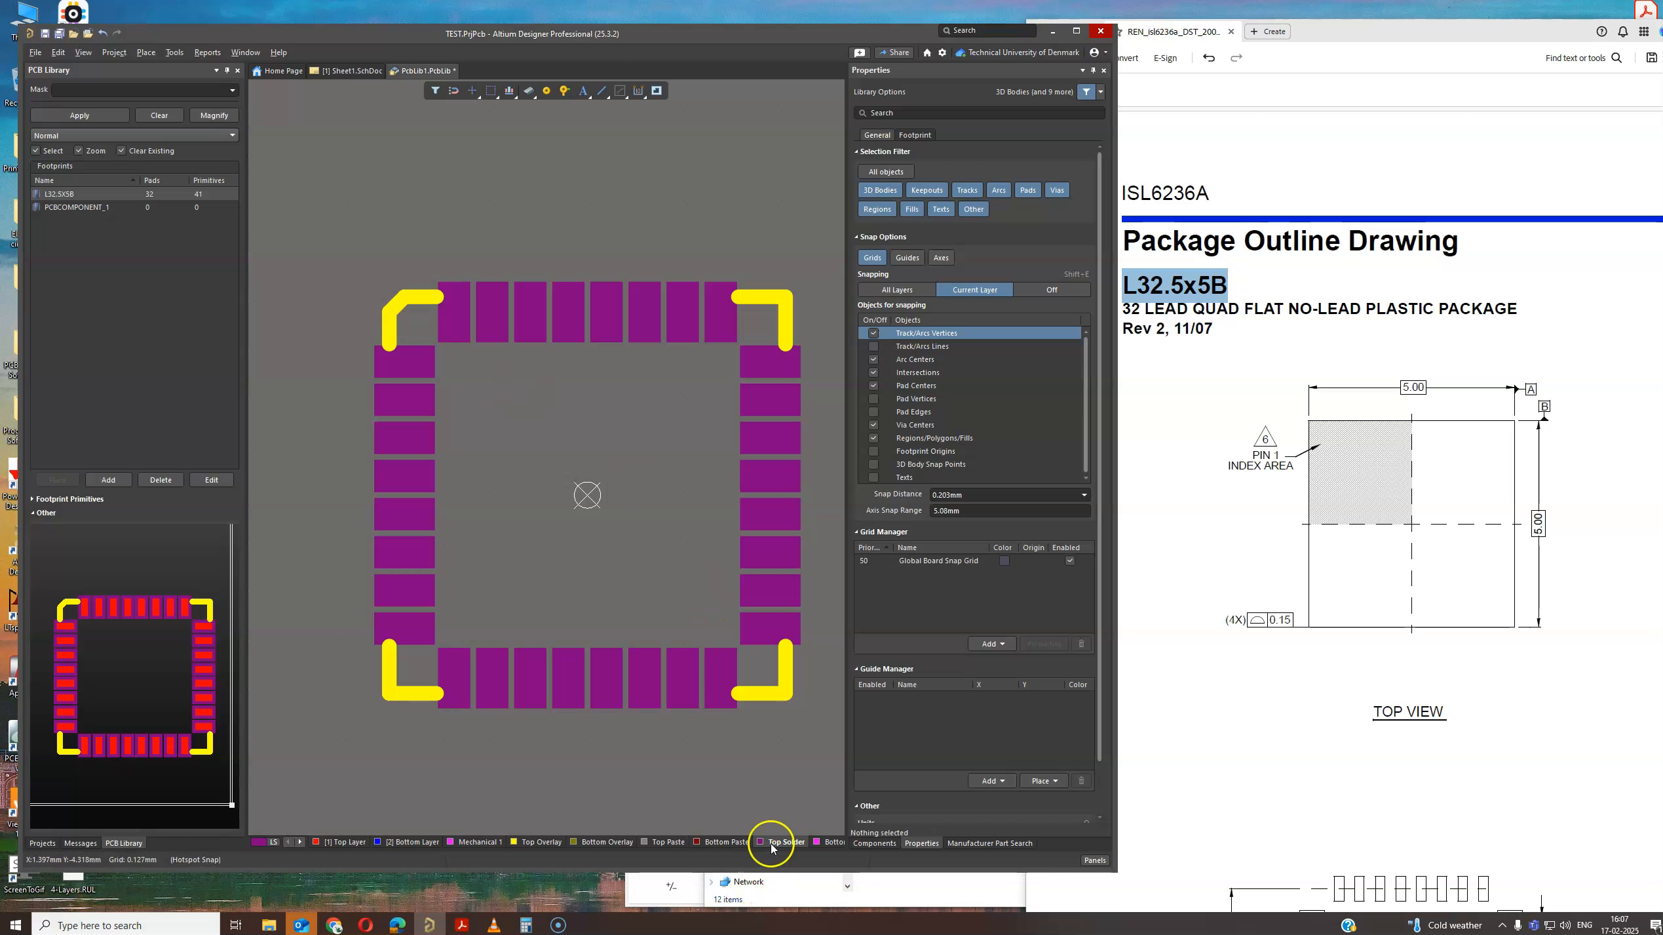
pyautogui.click(344, 843)
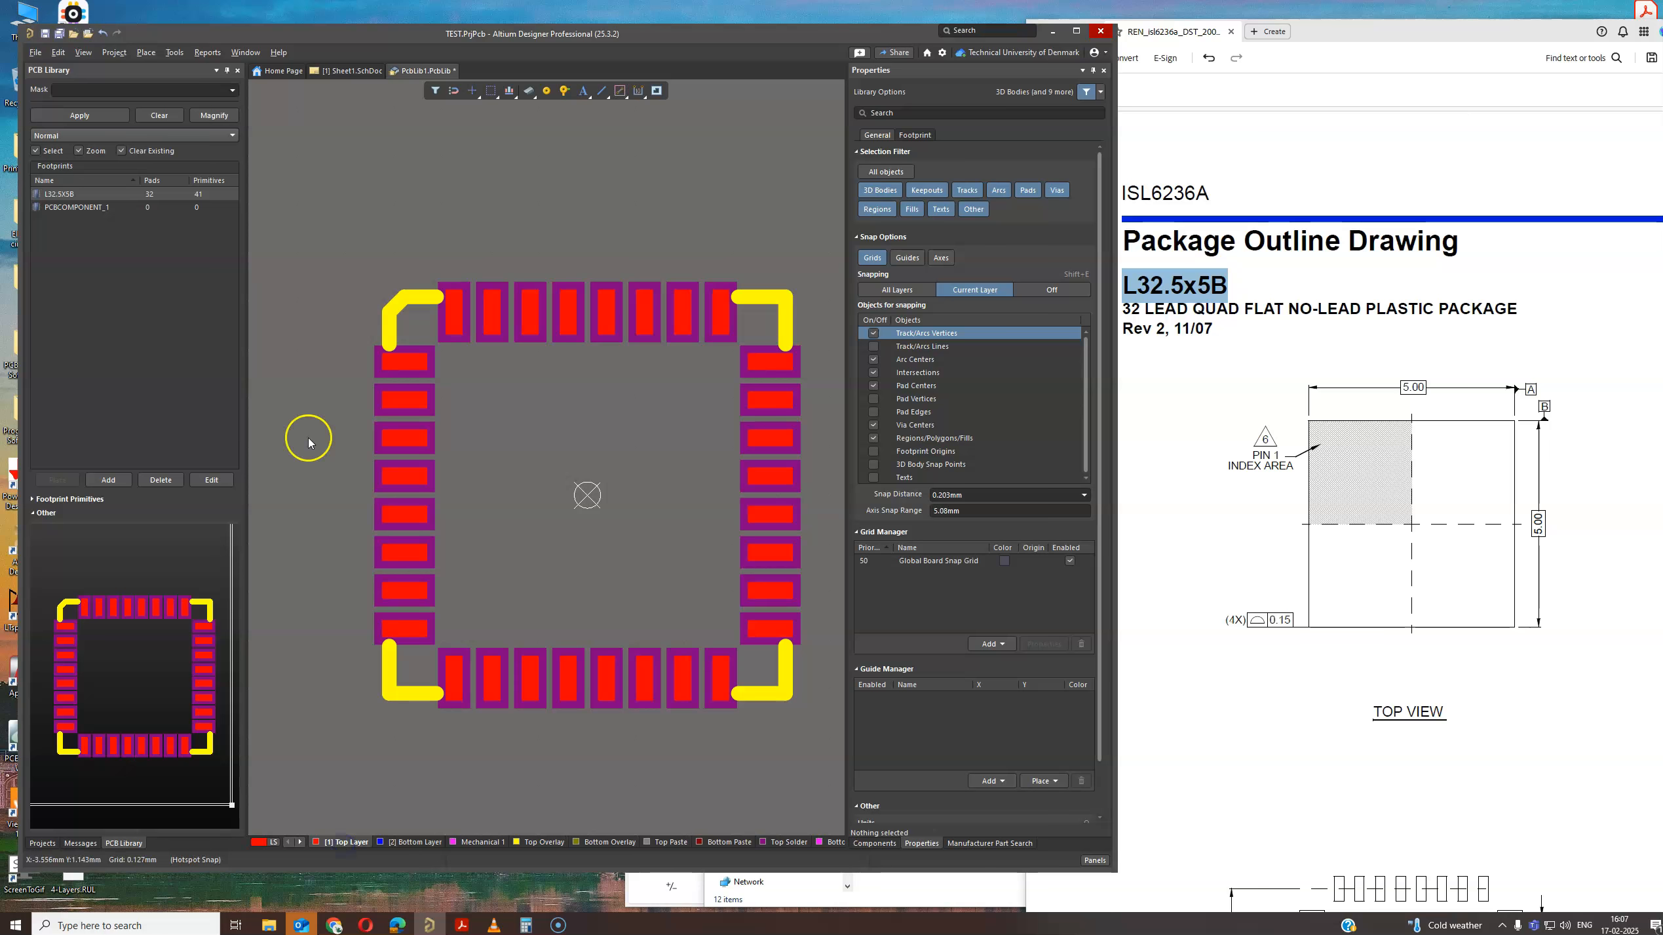
pyautogui.keyDown('ctrl'); pyautogui.scroll(-2, 325, 438); pyautogui.keyUp('ctrl')
pyautogui.moveTo(313, 272); pyautogui.dragTo(642, 621)
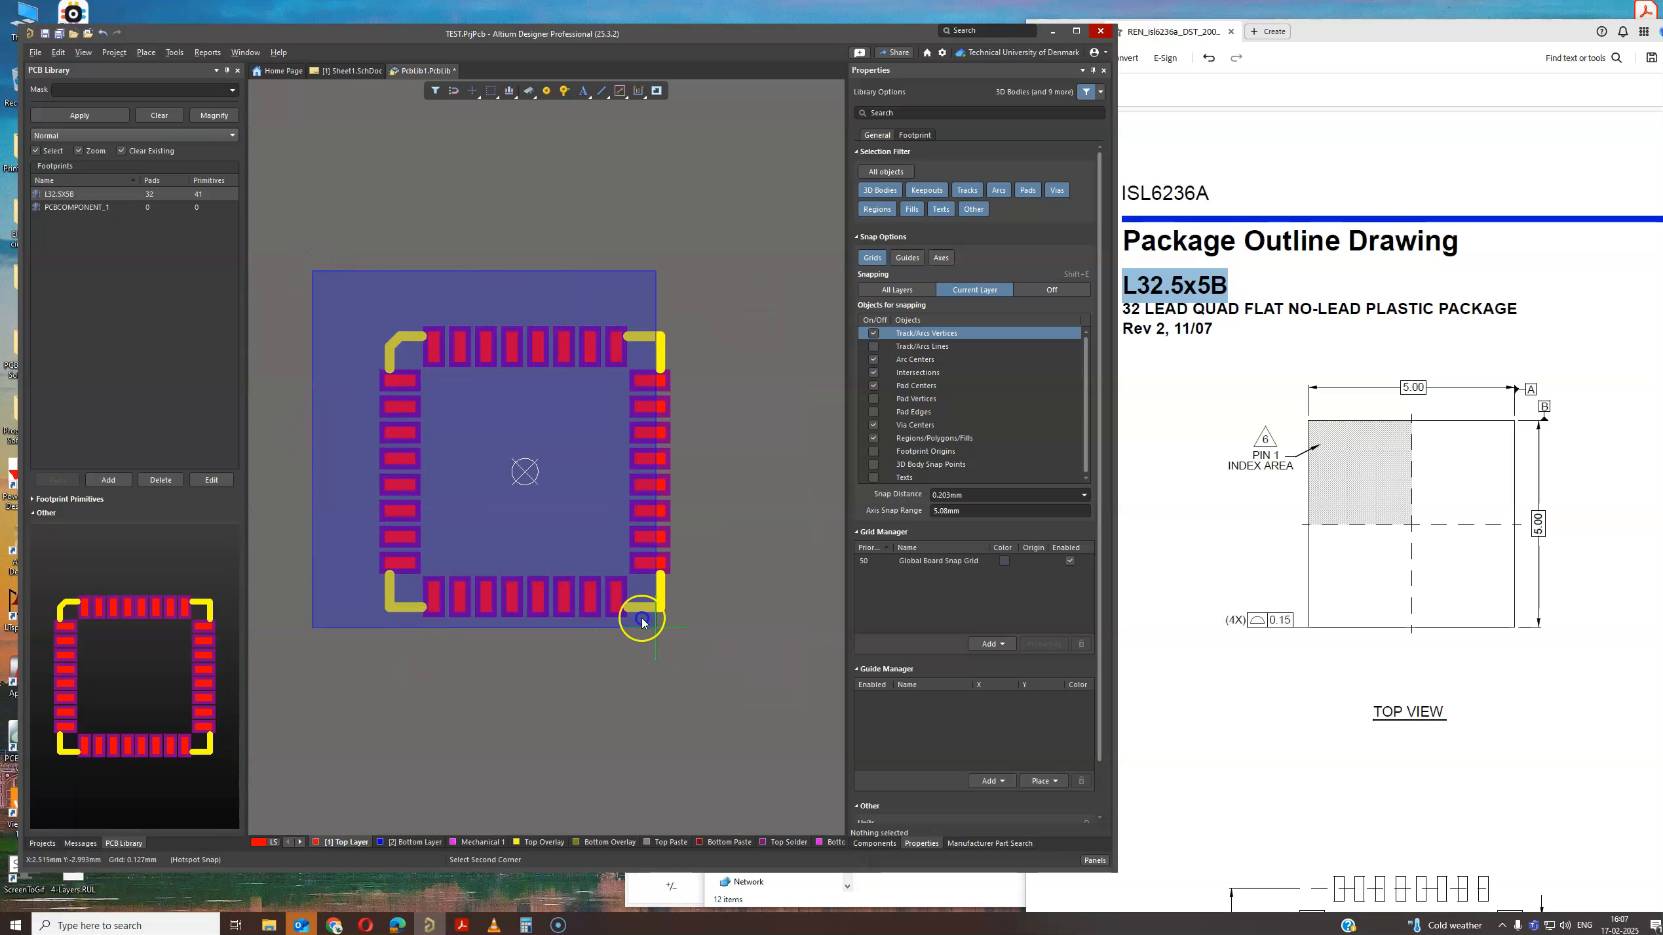
pyautogui.click(738, 648)
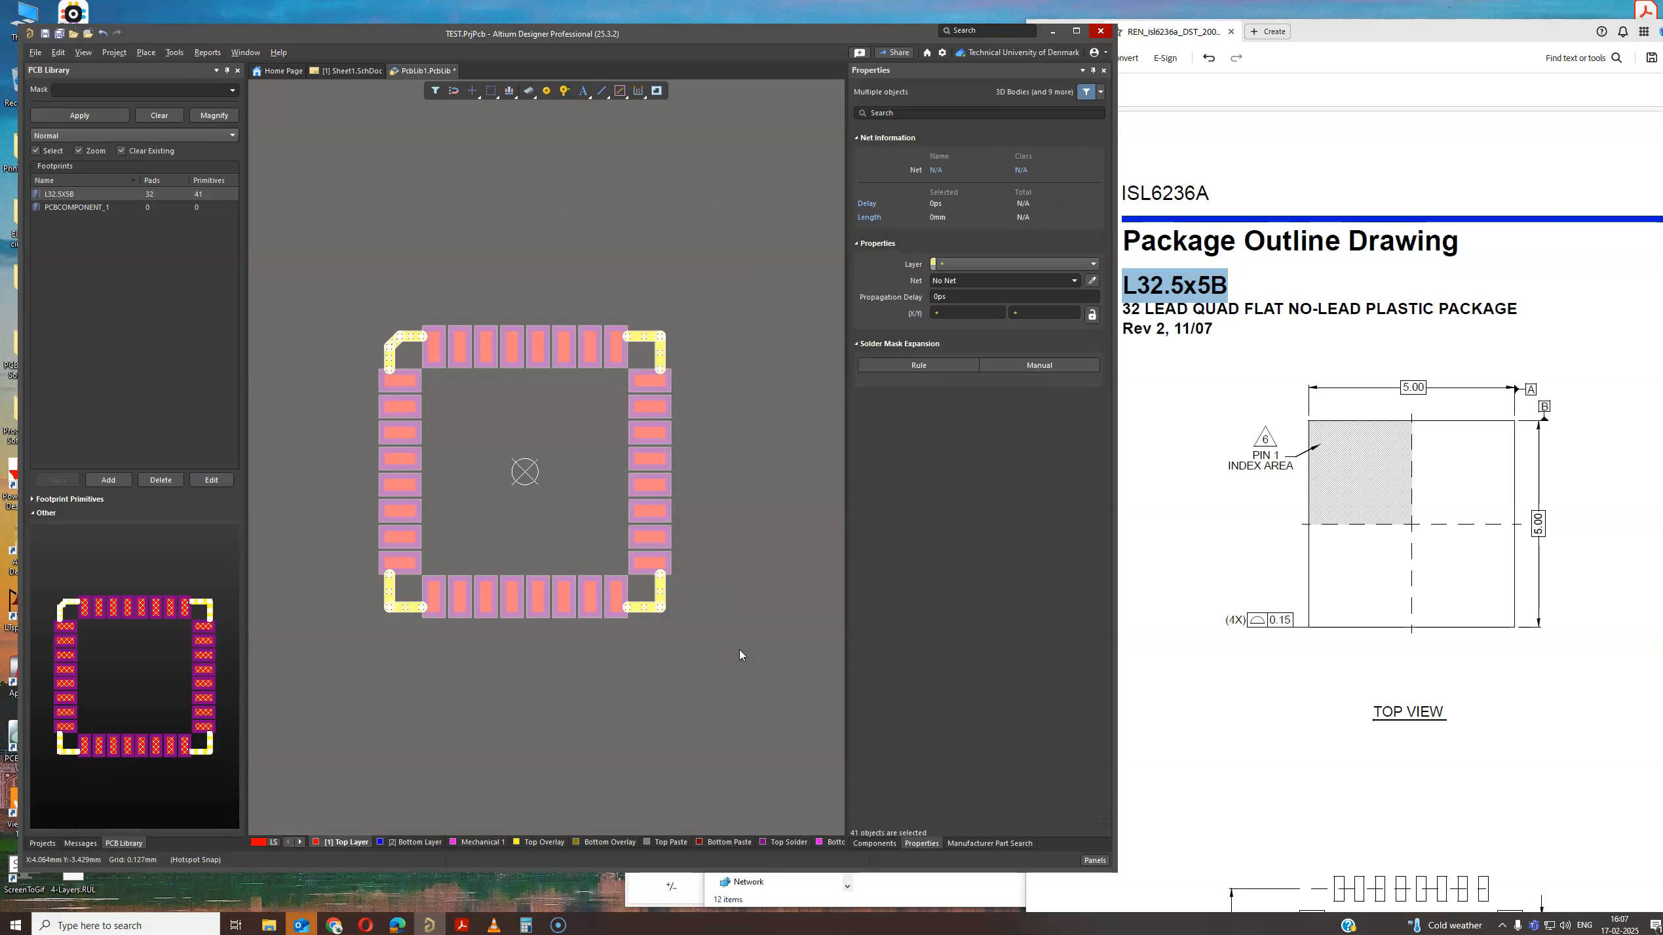
pyautogui.click(664, 664)
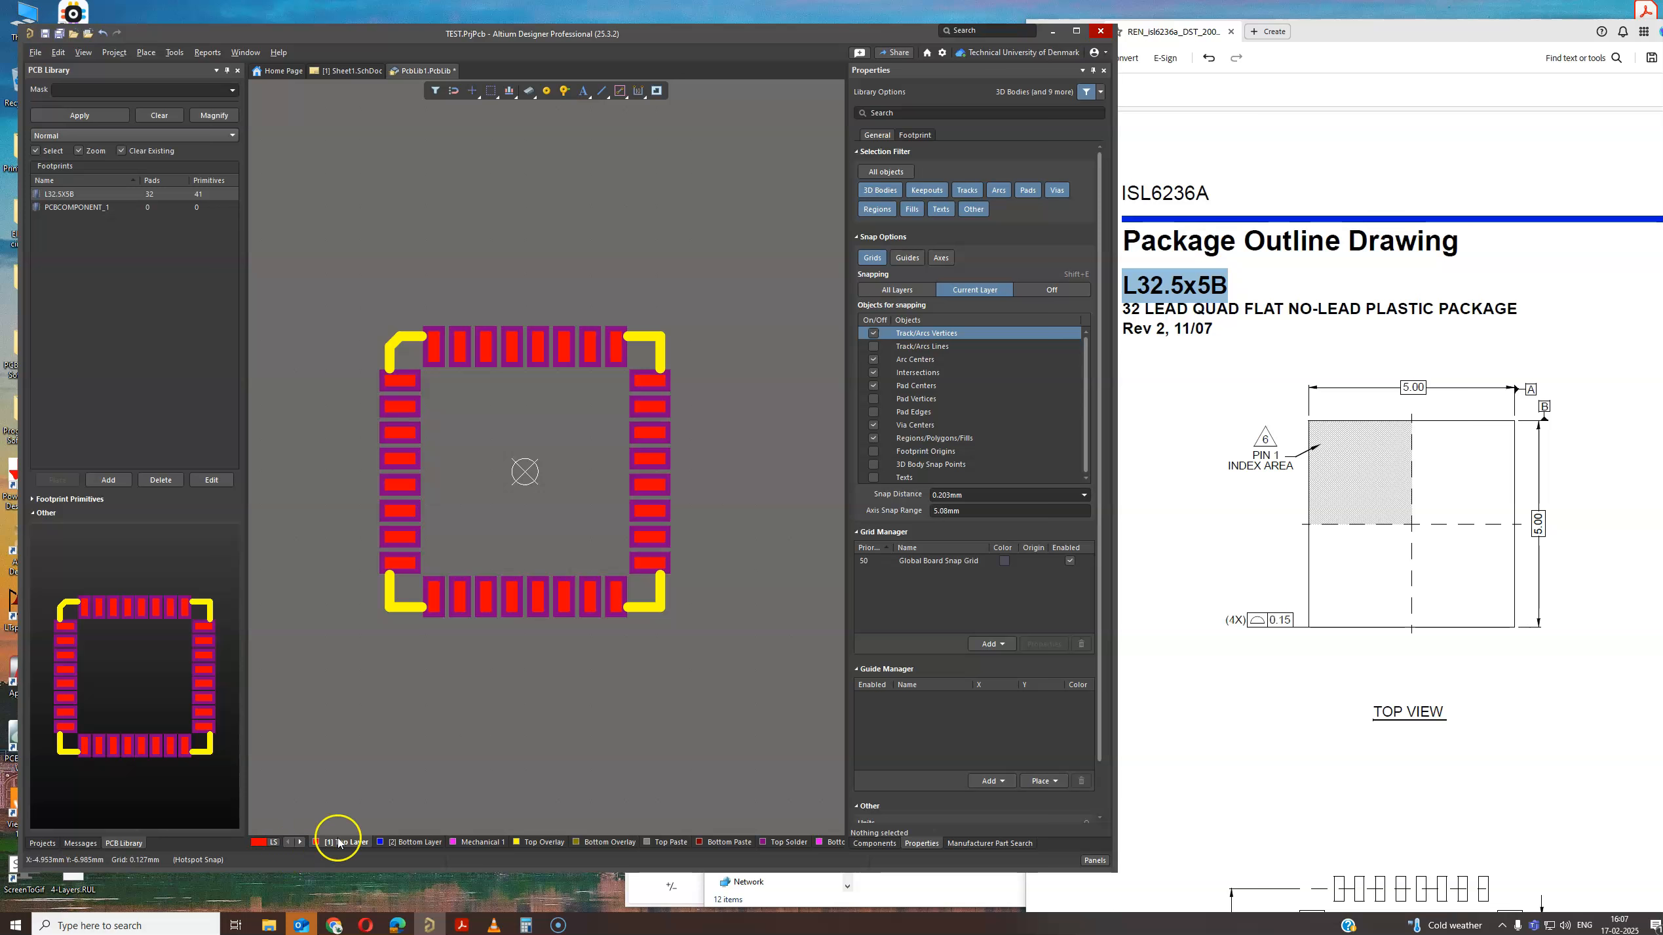
pyautogui.moveTo(328, 287); pyautogui.dragTo(724, 639)
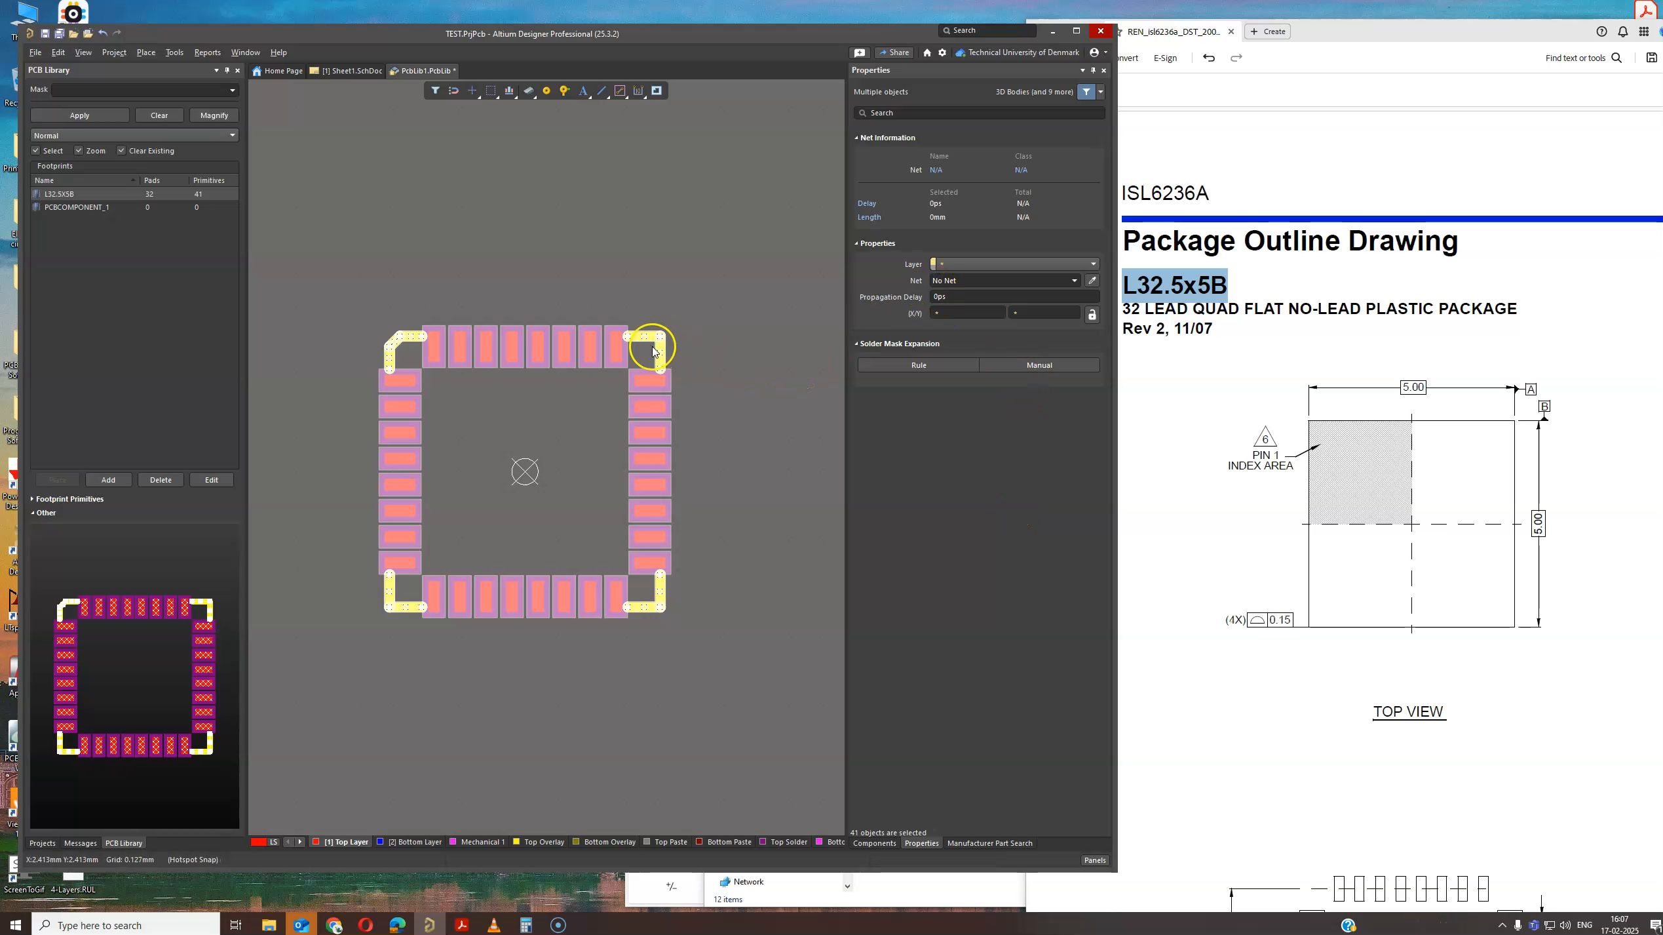
pyautogui.click(737, 451)
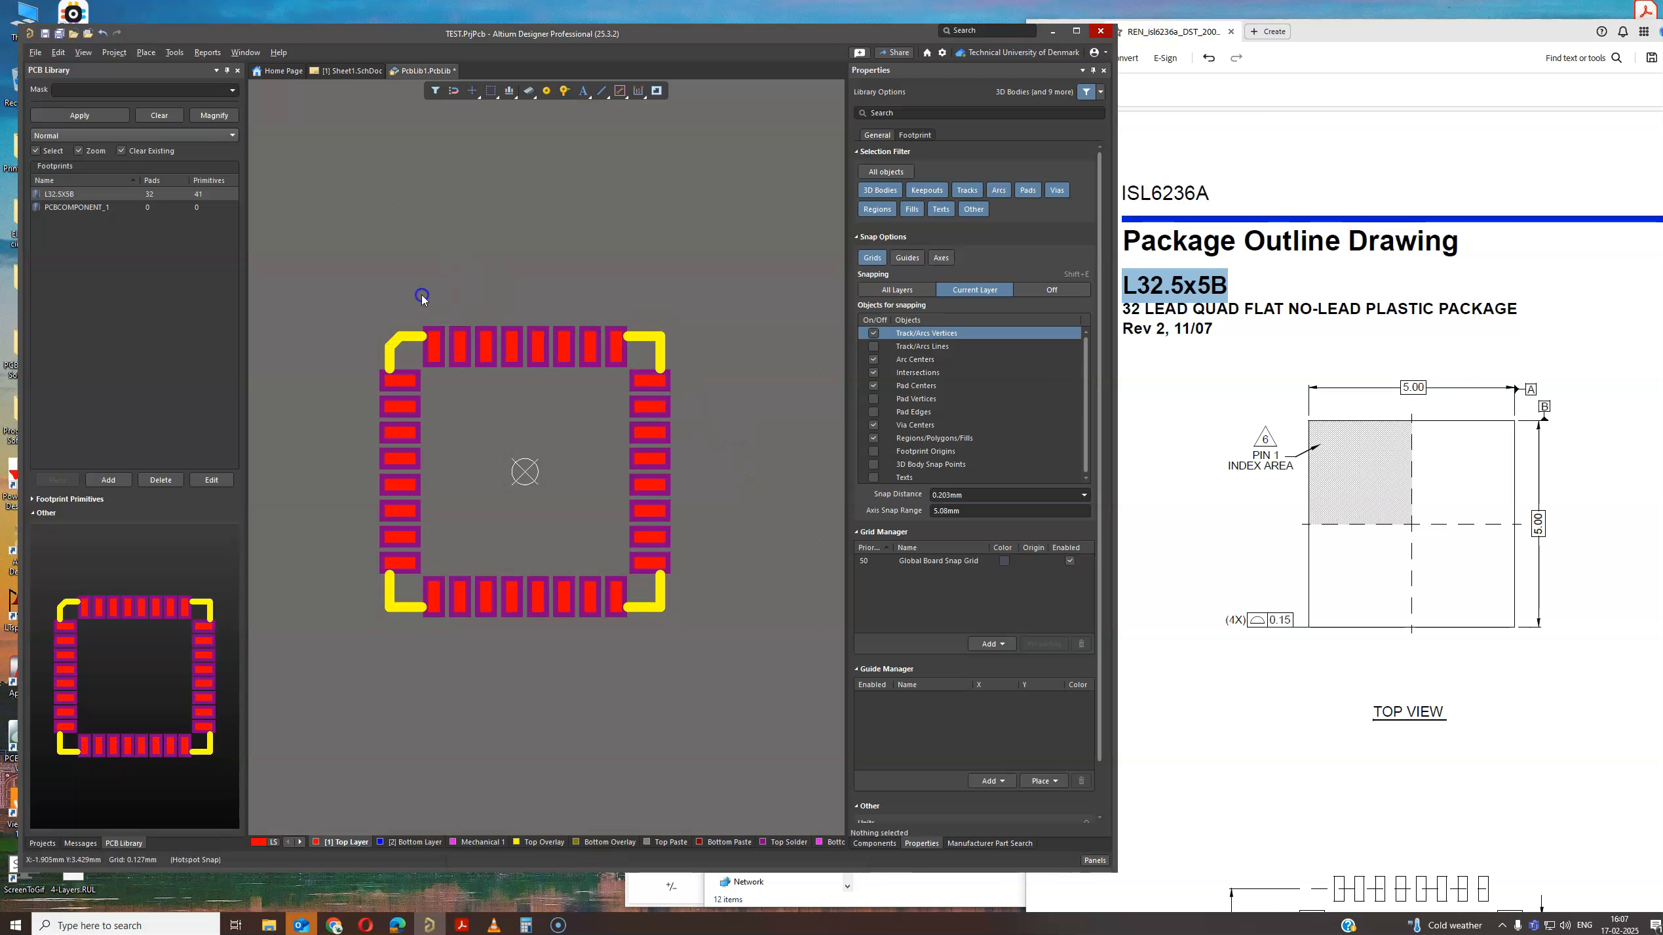
# Restrict the selection filter to pads only and select all the pads of the footprint.
pyautogui.click(886, 174)
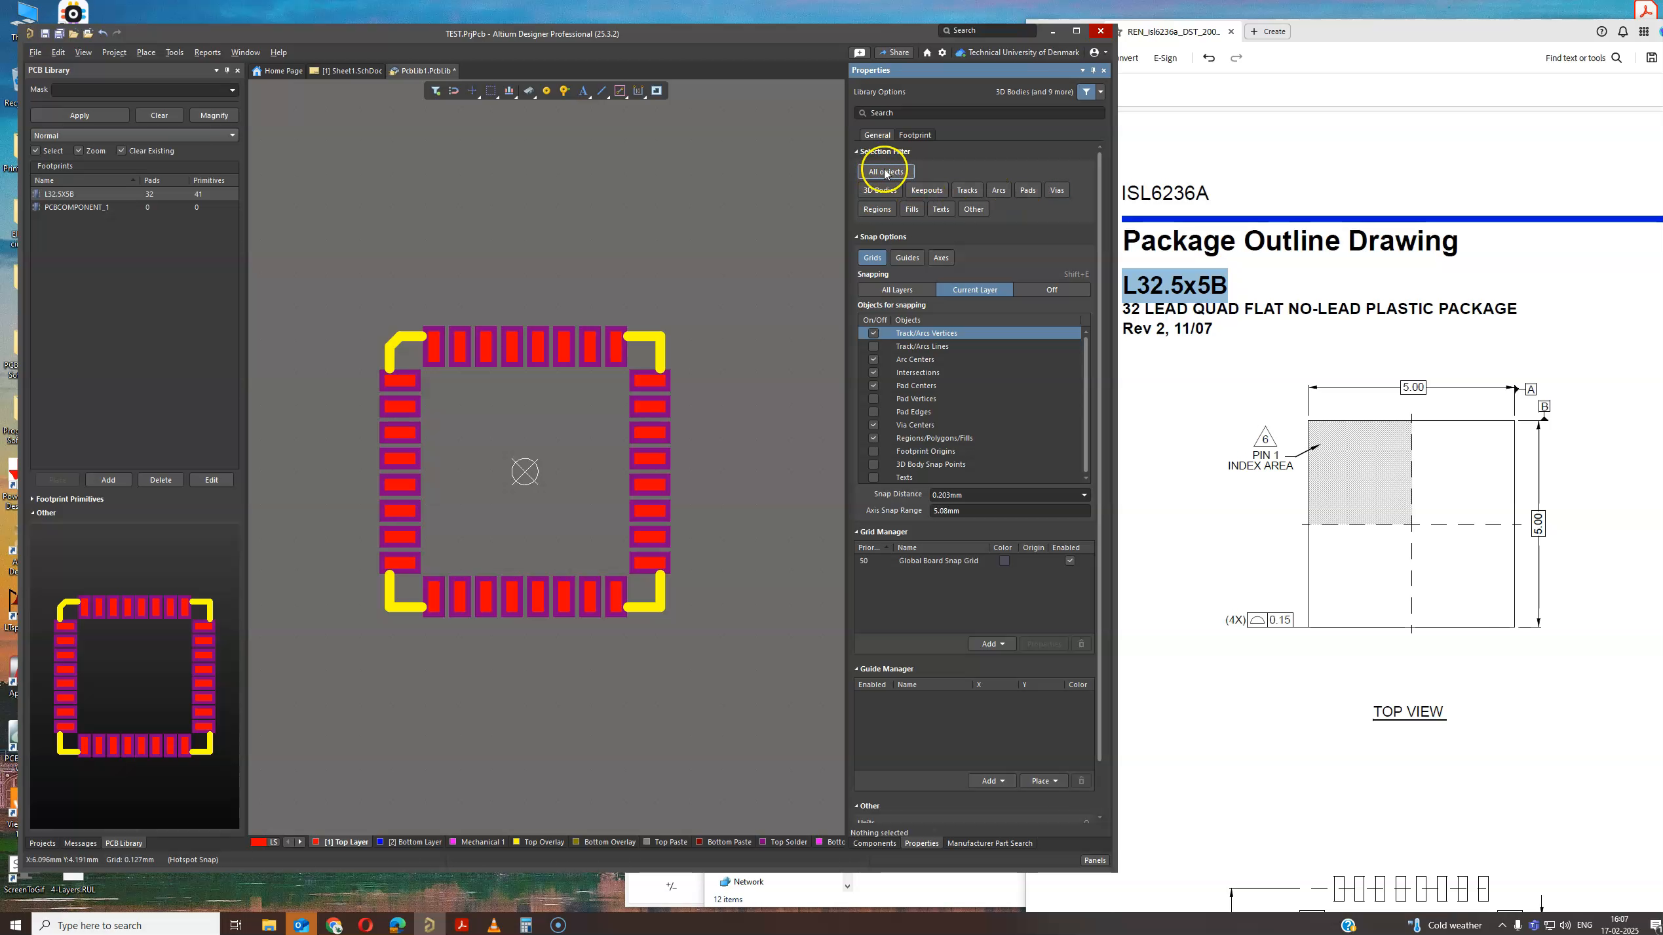
pyautogui.click(1027, 190)
pyautogui.moveTo(323, 267); pyautogui.dragTo(764, 719)
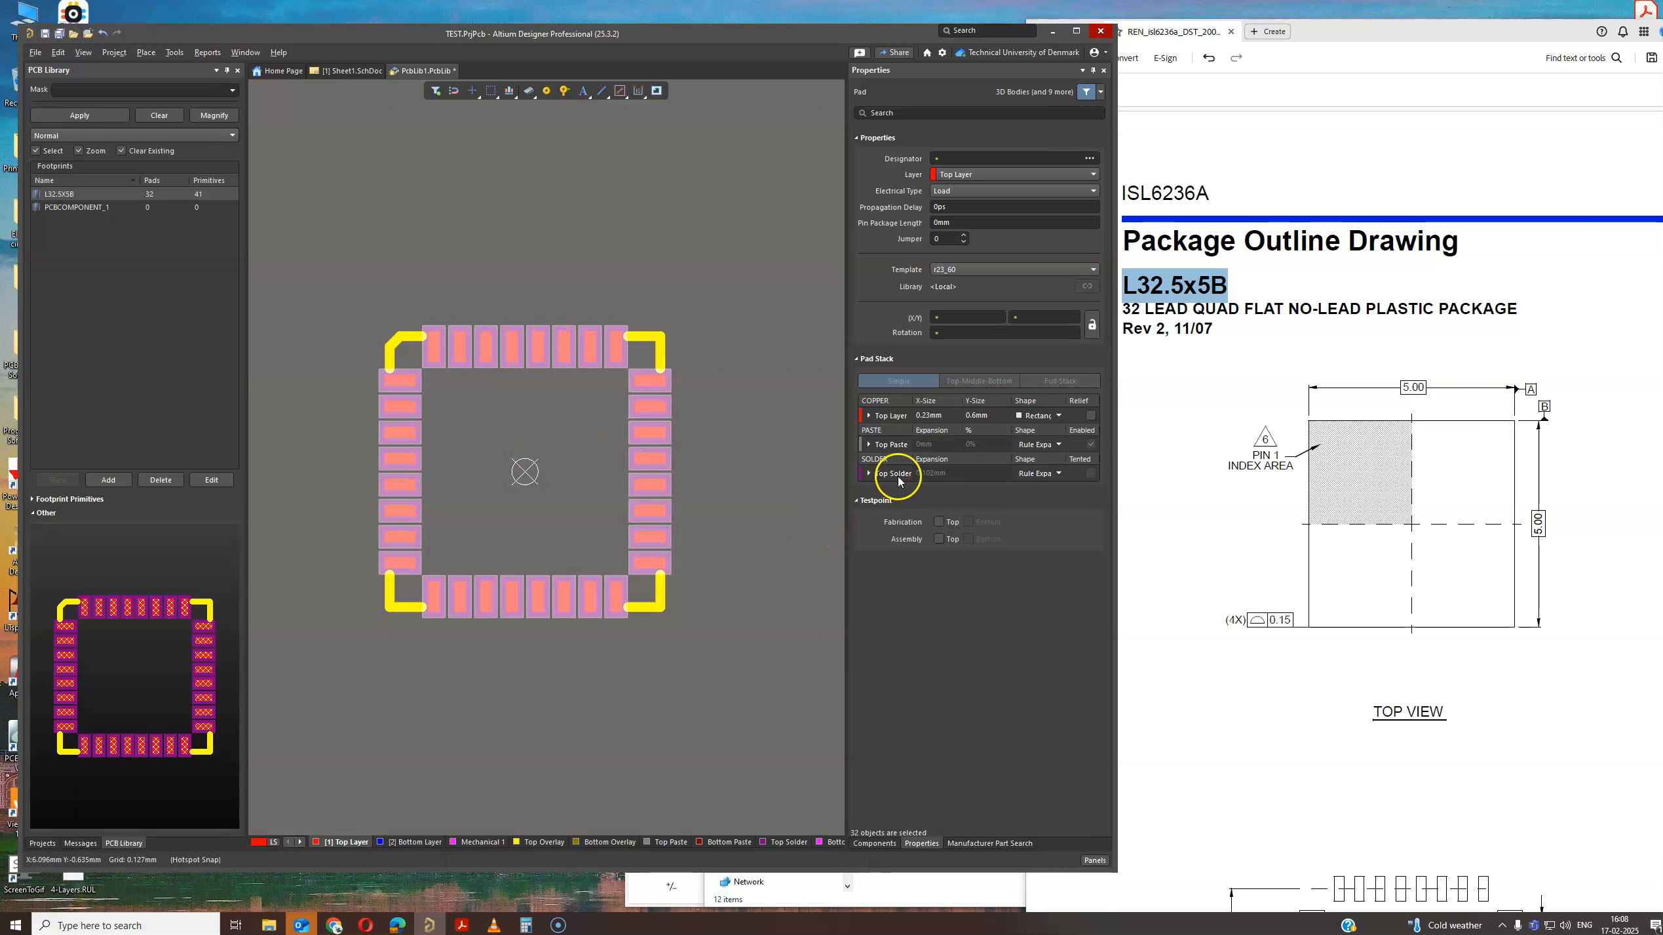
# Change the selected pads' Top Solder expansion from rule-based to manual and set it to 0.05 mm.
pyautogui.click(1044, 474)
pyautogui.click(1040, 500)
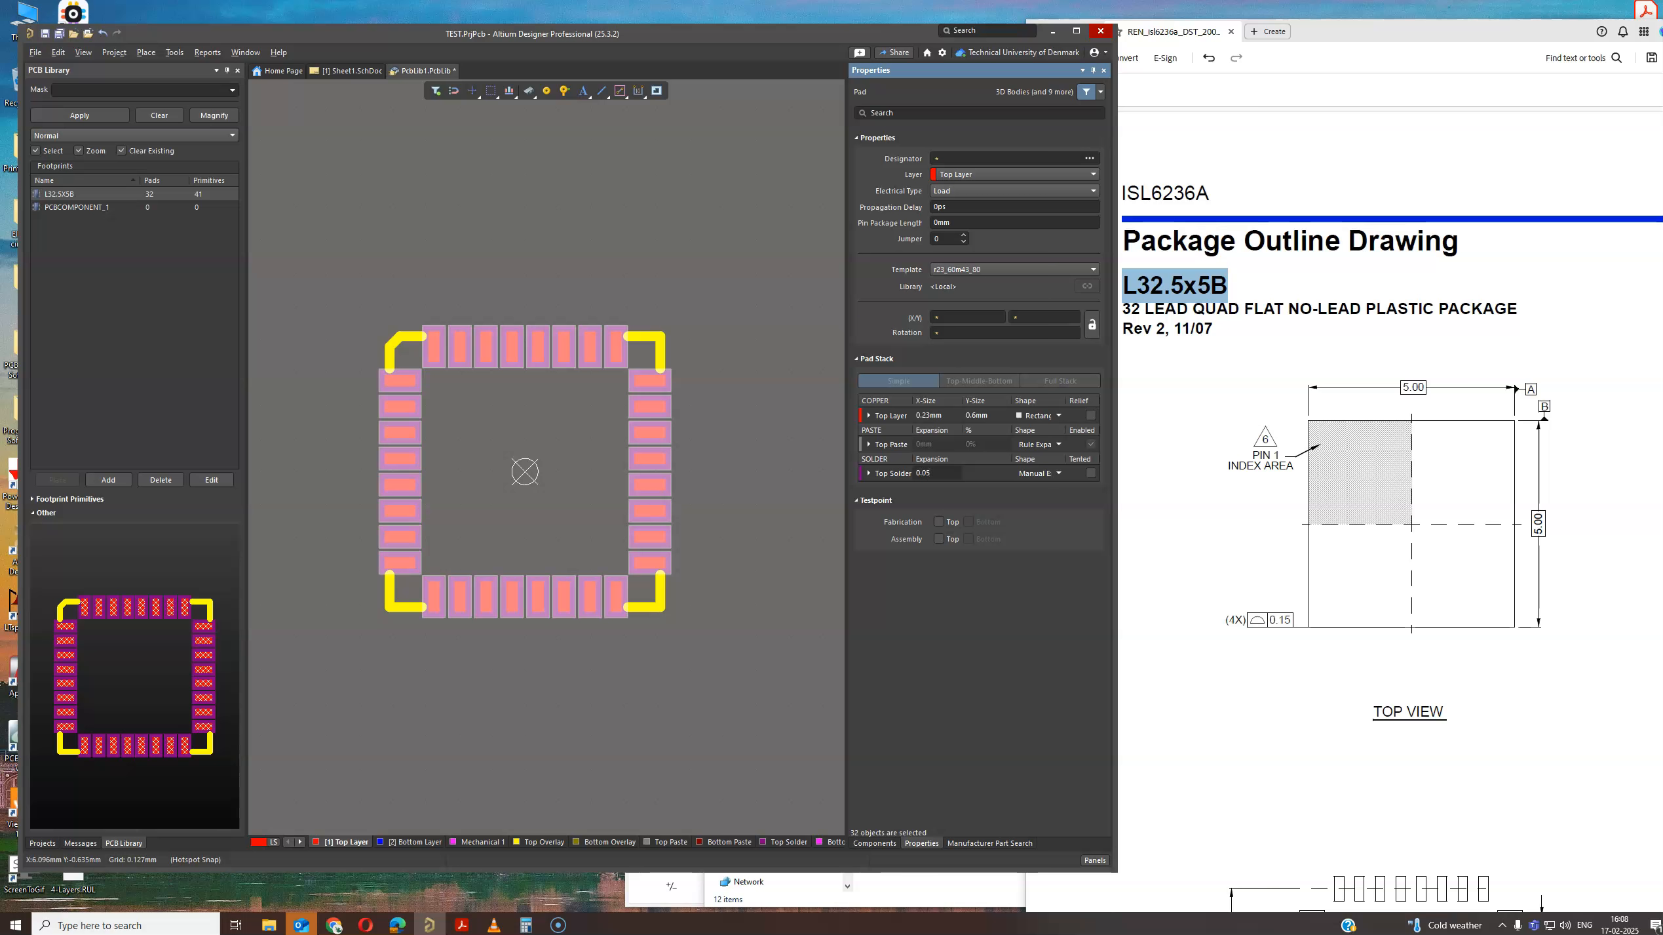
pyautogui.press('Return')
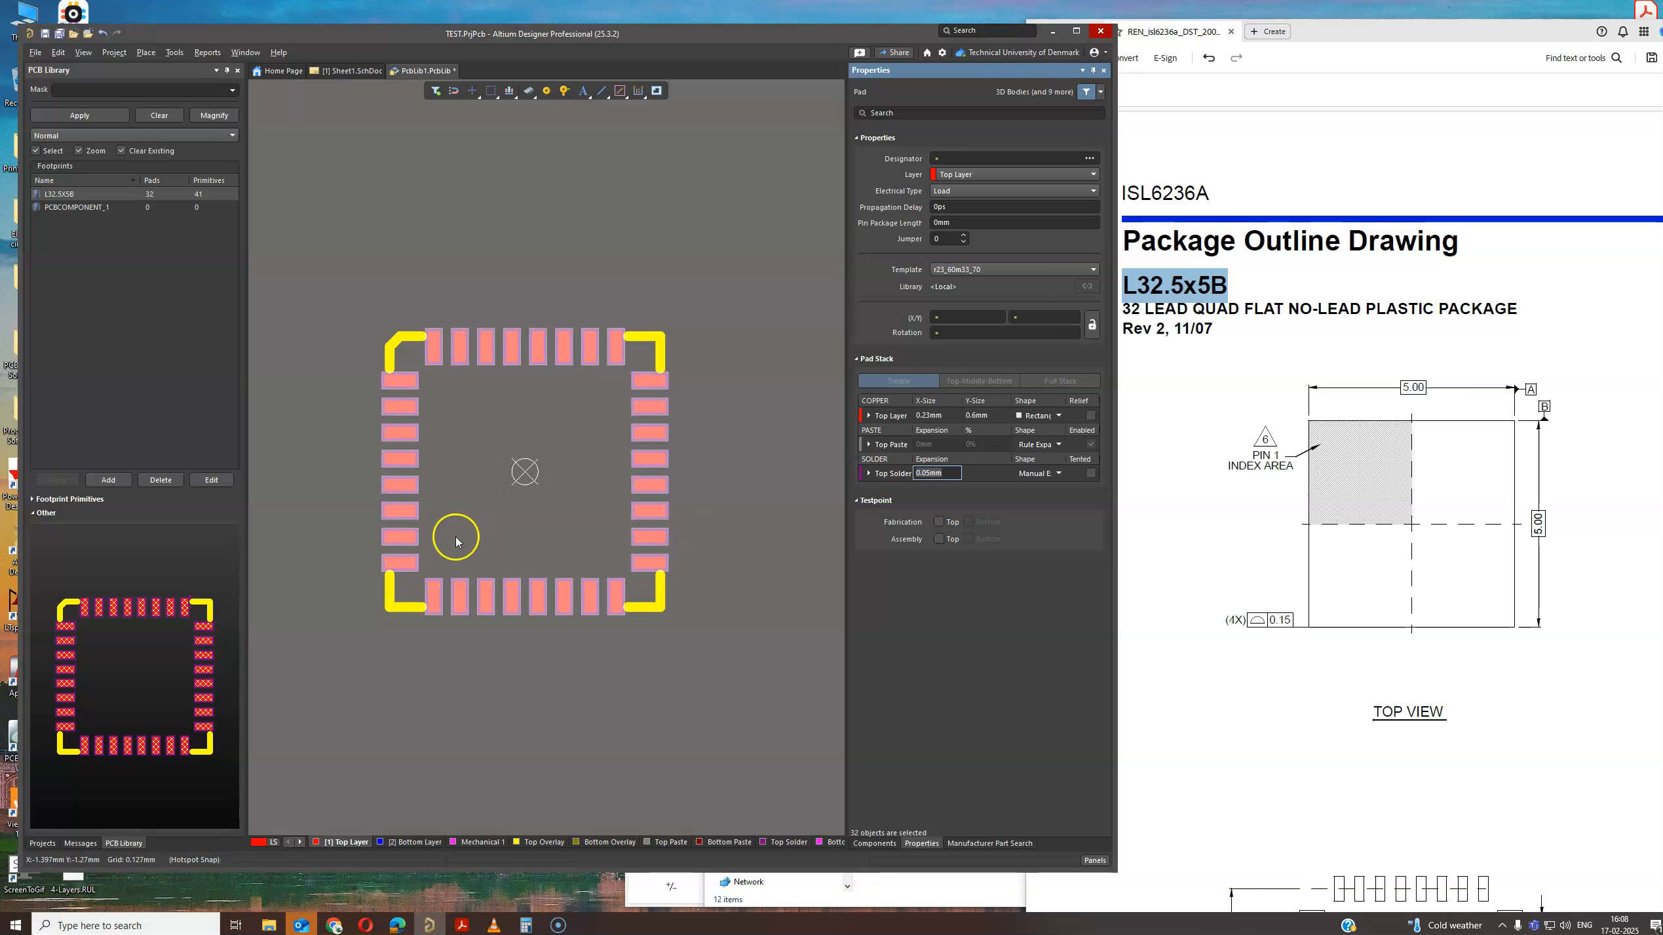
pyautogui.keyDown('ctrl'); pyautogui.scroll(1, 411, 431); pyautogui.keyUp('ctrl')
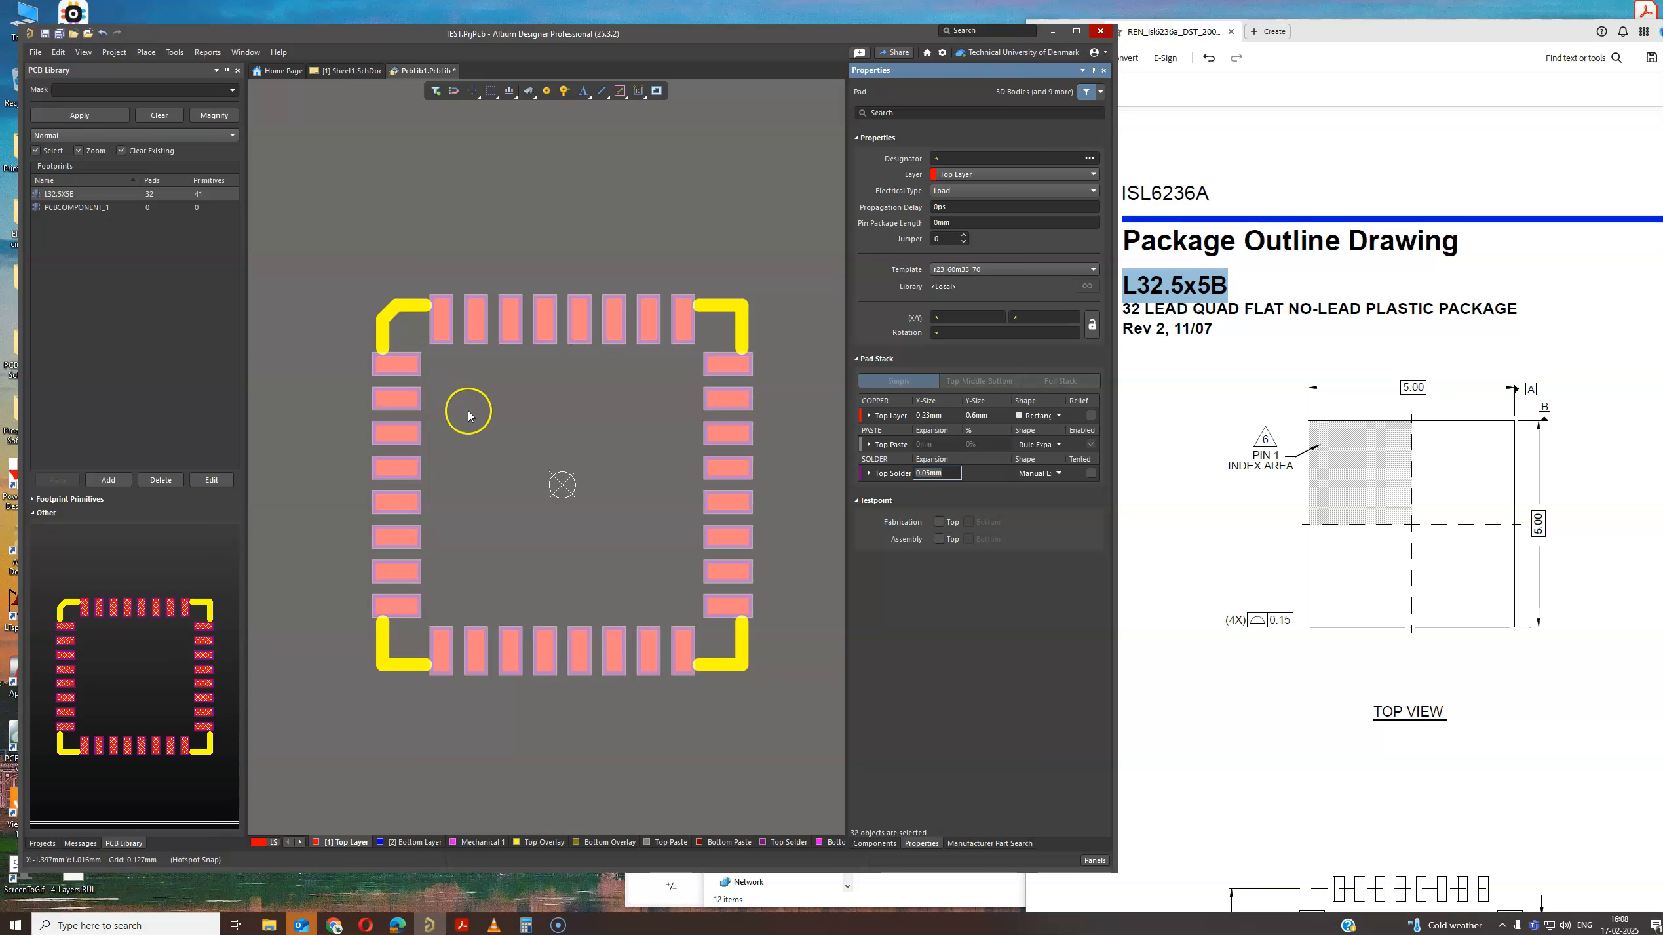
pyautogui.click(281, 461)
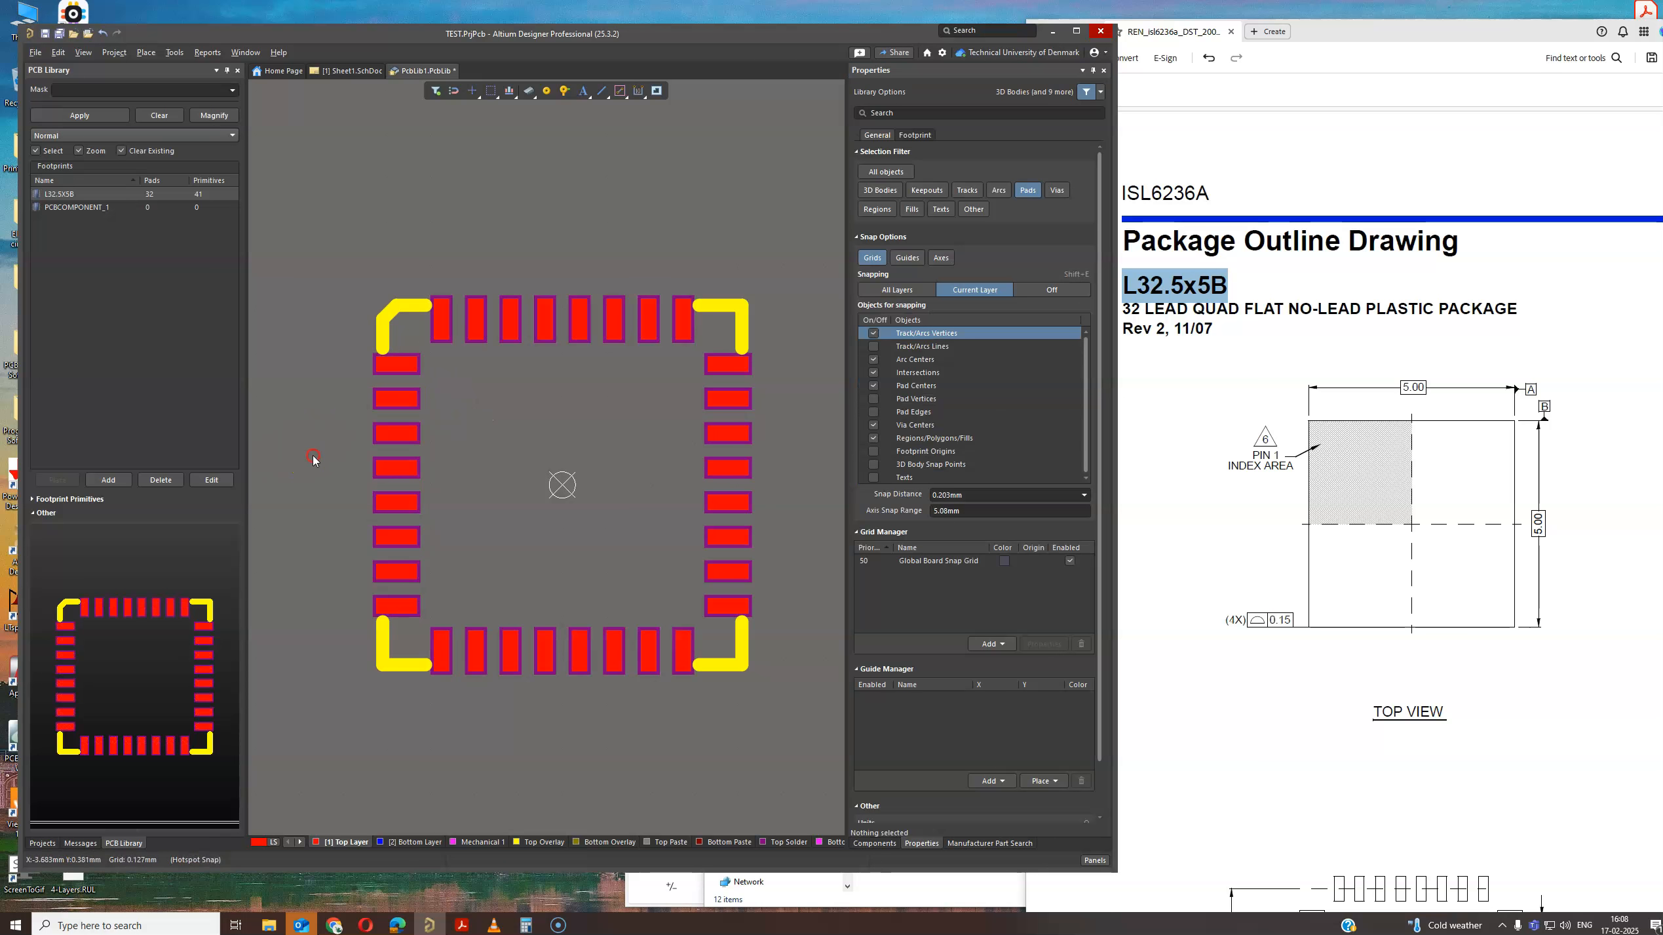
pyautogui.moveTo(325, 456); pyautogui.dragTo(338, 457, button='right')
pyautogui.keyDown('ctrl'); pyautogui.scroll(2, 353, 450); pyautogui.keyUp('ctrl')
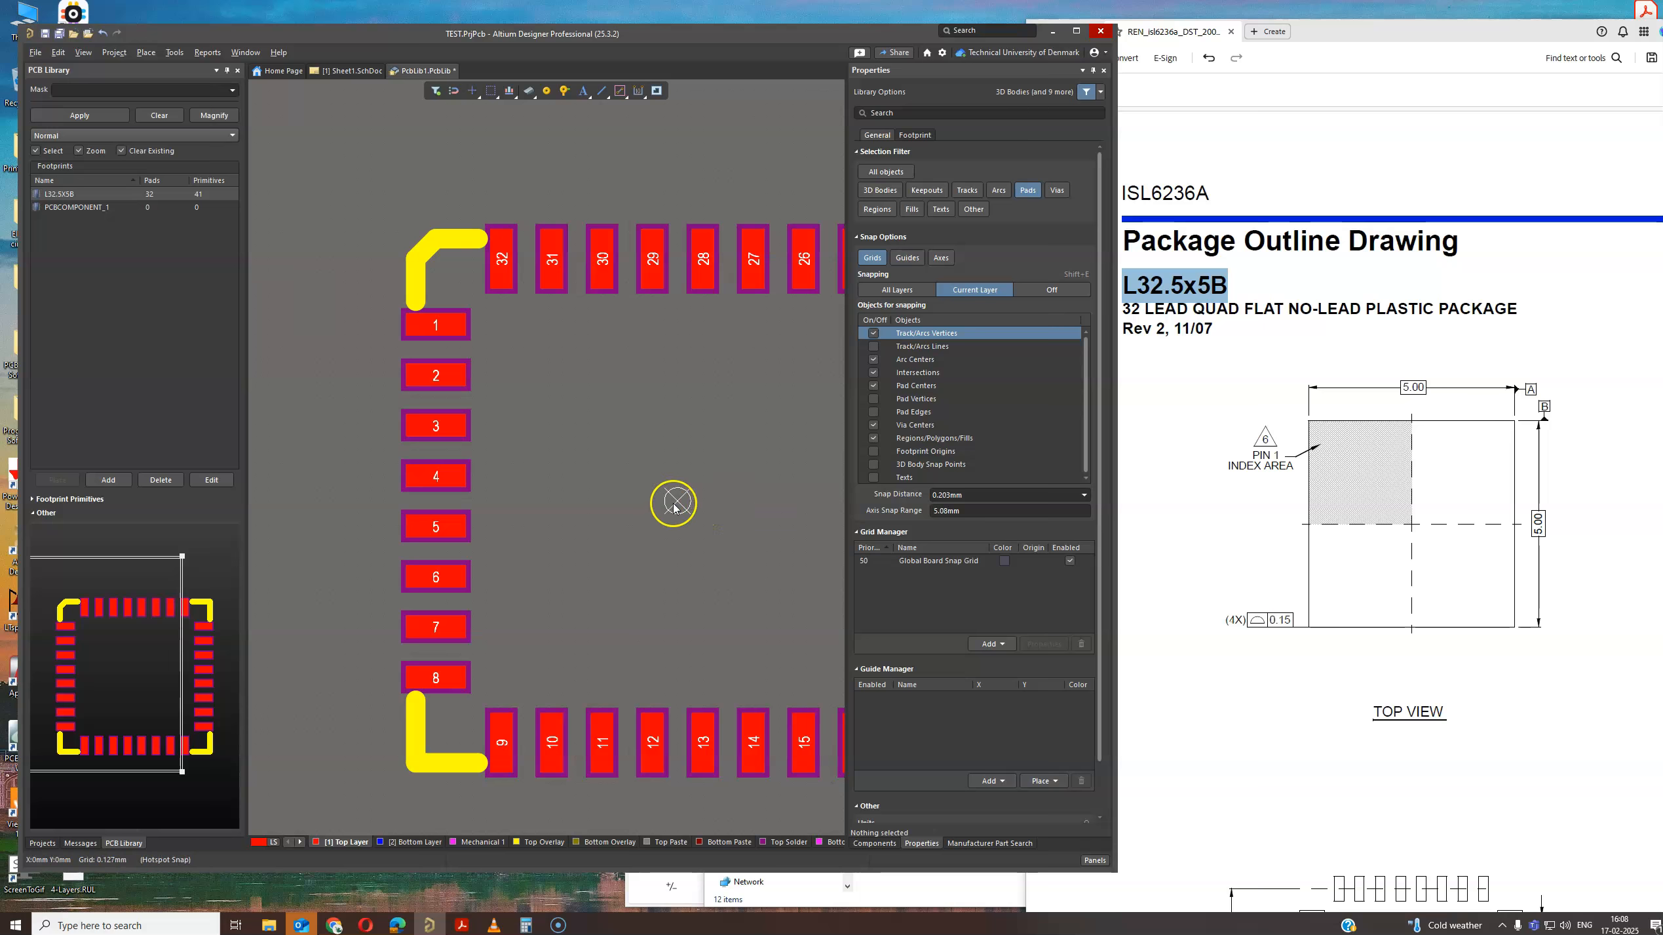
pyautogui.keyDown('ctrl'); pyautogui.scroll(-1, 675, 498); pyautogui.keyUp('ctrl')
pyautogui.keyDown('ctrl'); pyautogui.scroll(-2, 649, 499); pyautogui.keyUp('ctrl')
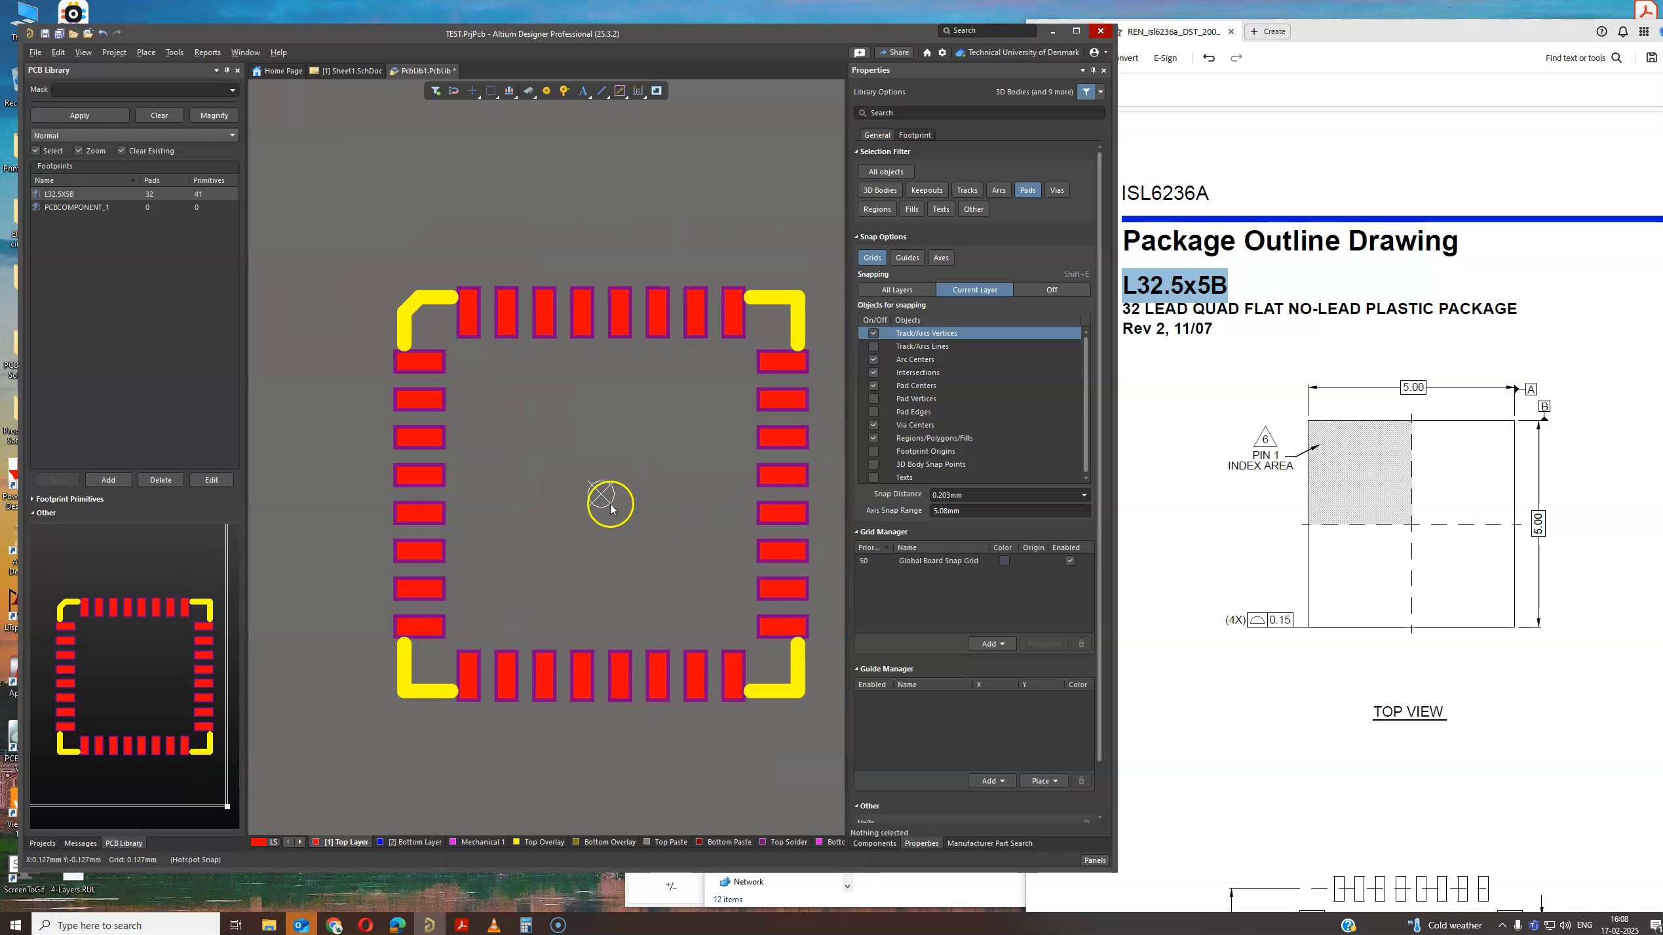
# Place an additional pad on the Top Layer at the footprint's origin, using pad 1's settings.
pyautogui.keyDown('ctrl'); pyautogui.scroll(2, 429, 370); pyautogui.keyUp('ctrl')
pyautogui.click(429, 367)
pyautogui.click(425, 359)
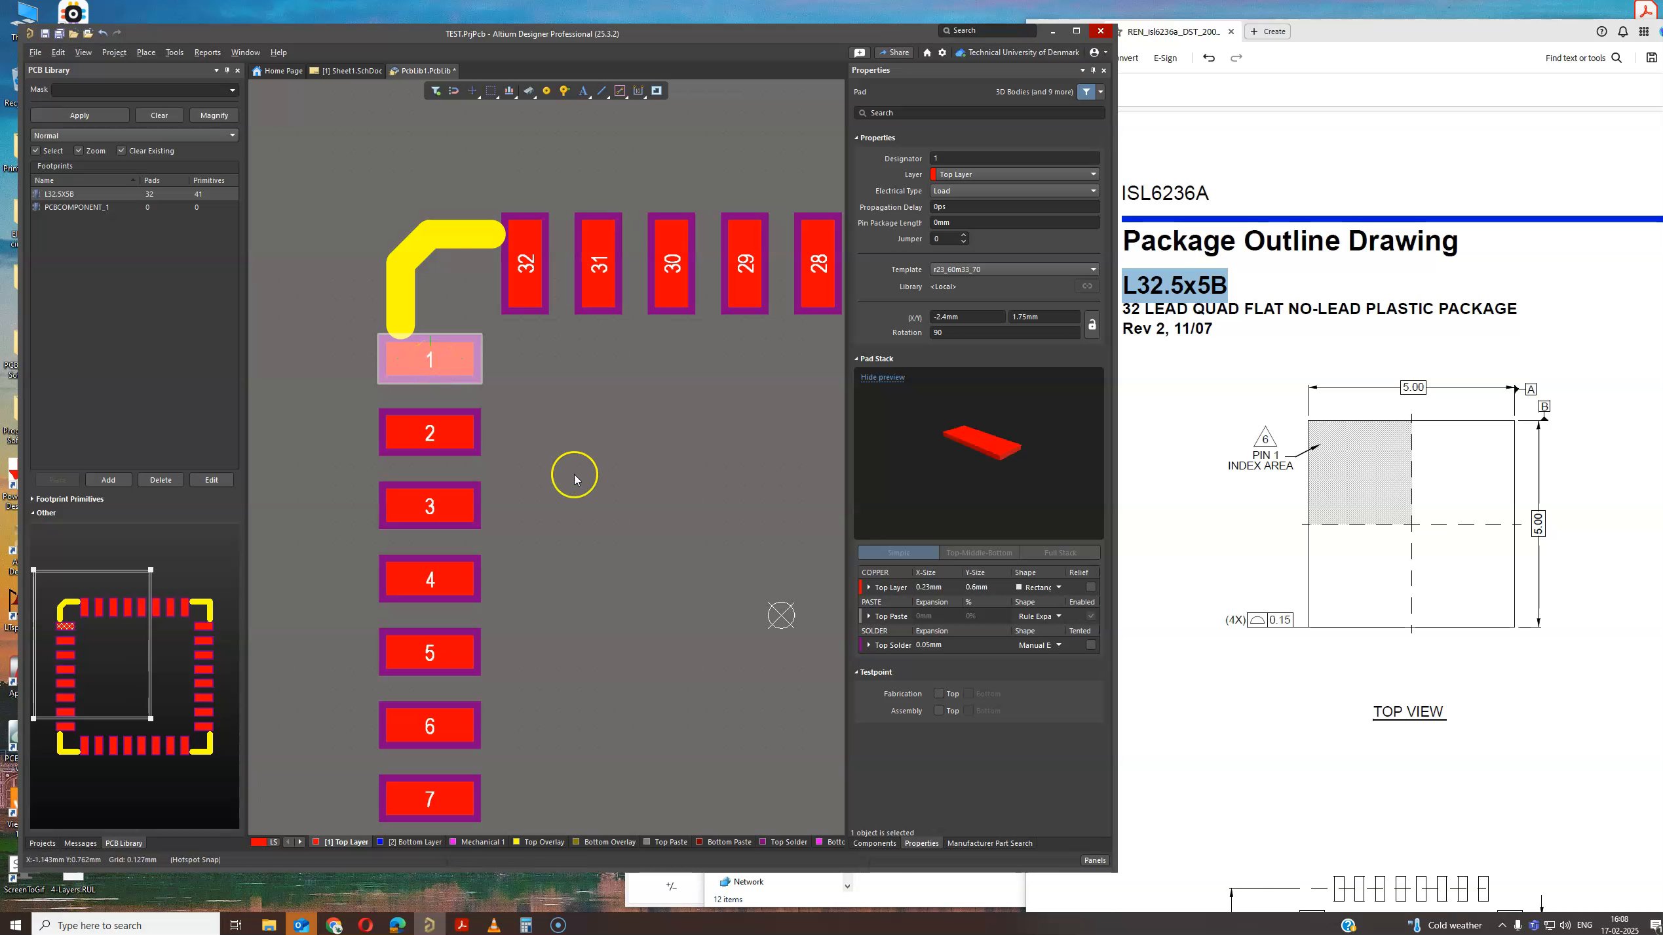
pyautogui.keyDown('ctrl'); pyautogui.scroll(-2, 629, 520); pyautogui.keyUp('ctrl')
pyautogui.press('p')
pyautogui.press('p')
pyautogui.keyDown('ctrl'); pyautogui.scroll(2, 721, 582); pyautogui.keyUp('ctrl')
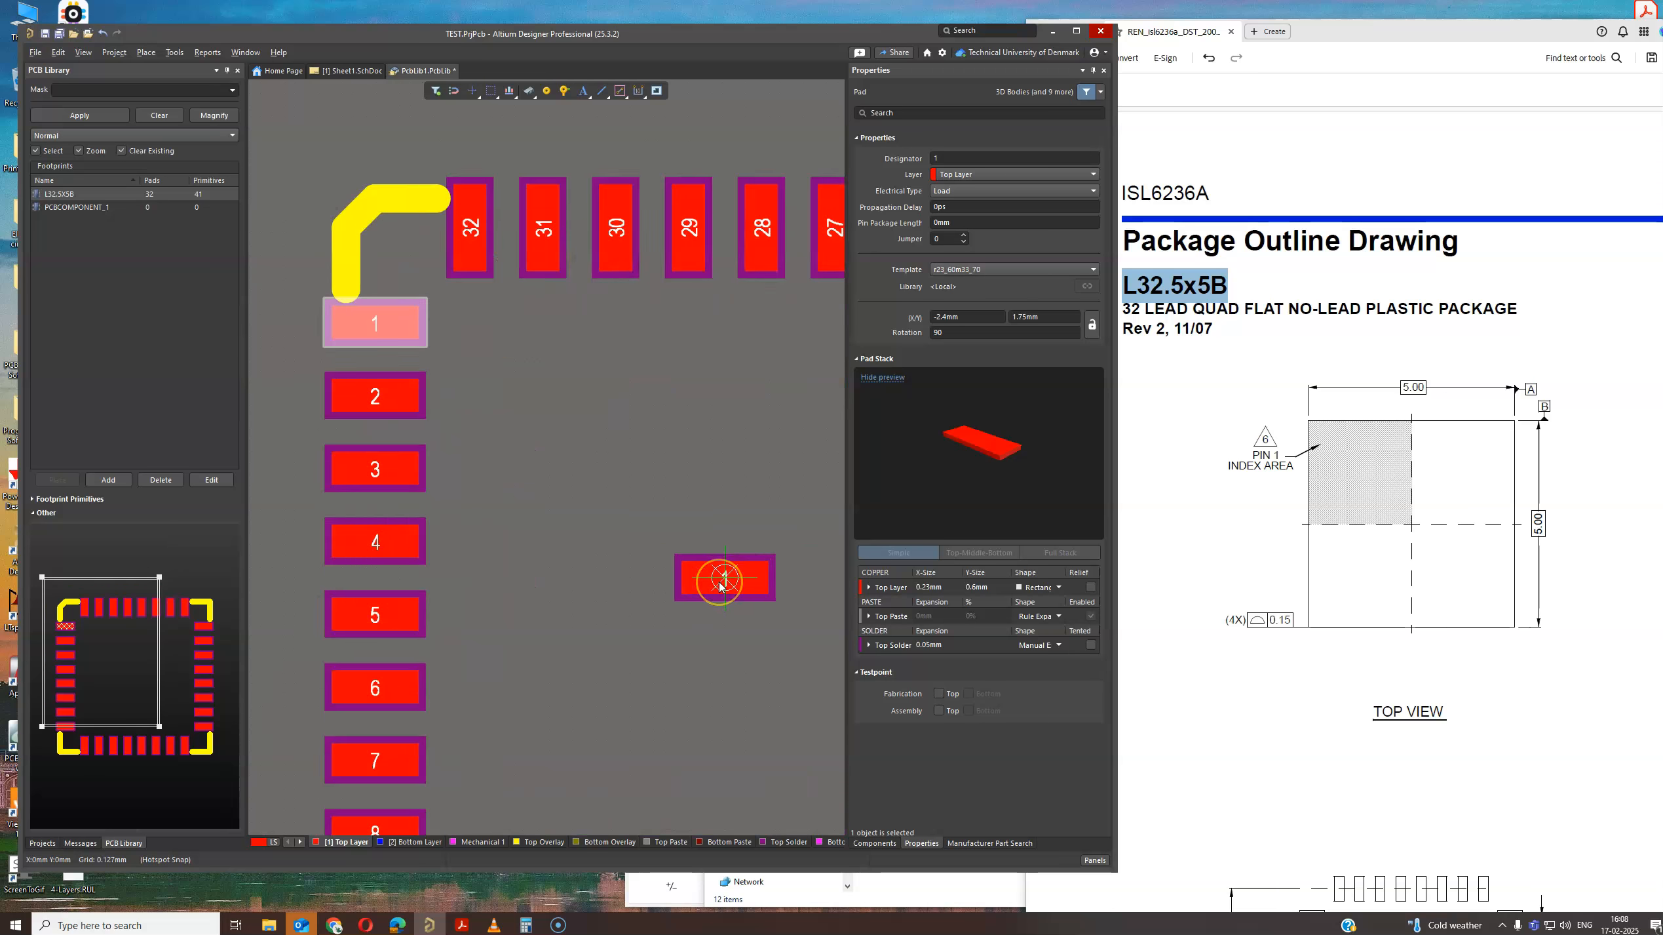
pyautogui.keyDown('ctrl'); pyautogui.scroll(1, 721, 583); pyautogui.keyUp('ctrl')
pyautogui.click(730, 574)
pyautogui.keyDown('ctrl'); pyautogui.scroll(-3, 616, 544); pyautogui.keyUp('ctrl')
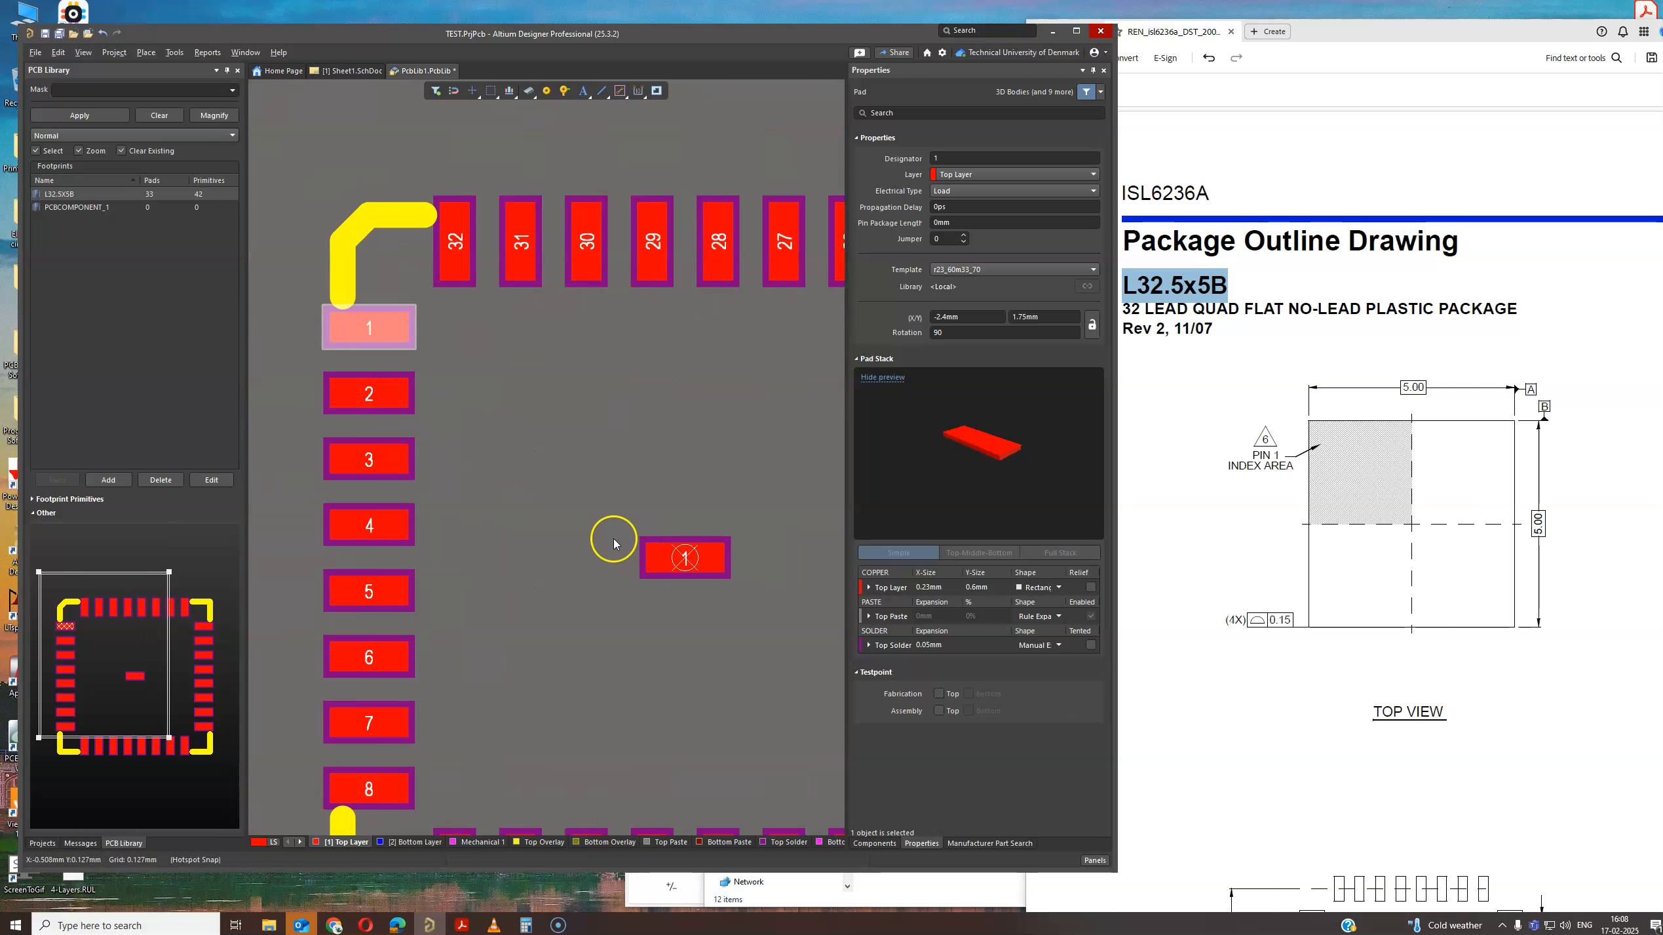
pyautogui.click(597, 609)
# Size the new center pad to 3.3 mm by 3.3 mm according to the datasheet's recommended land pattern.
pyautogui.click(656, 565)
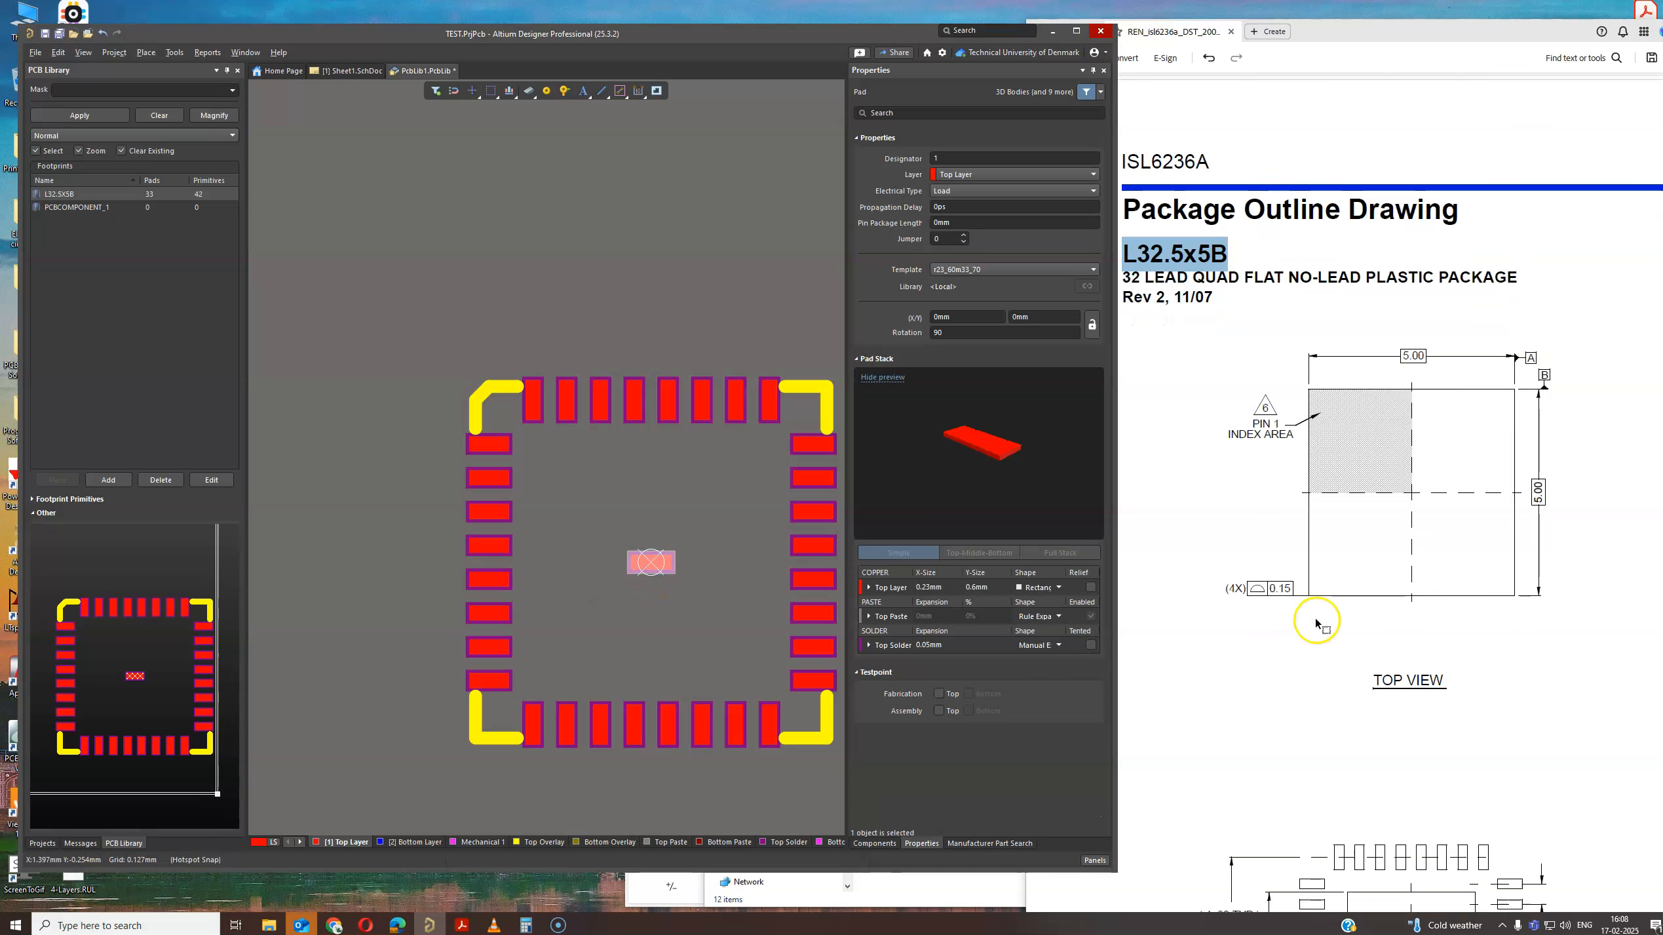
pyautogui.scroll(-5, 1278, 648)
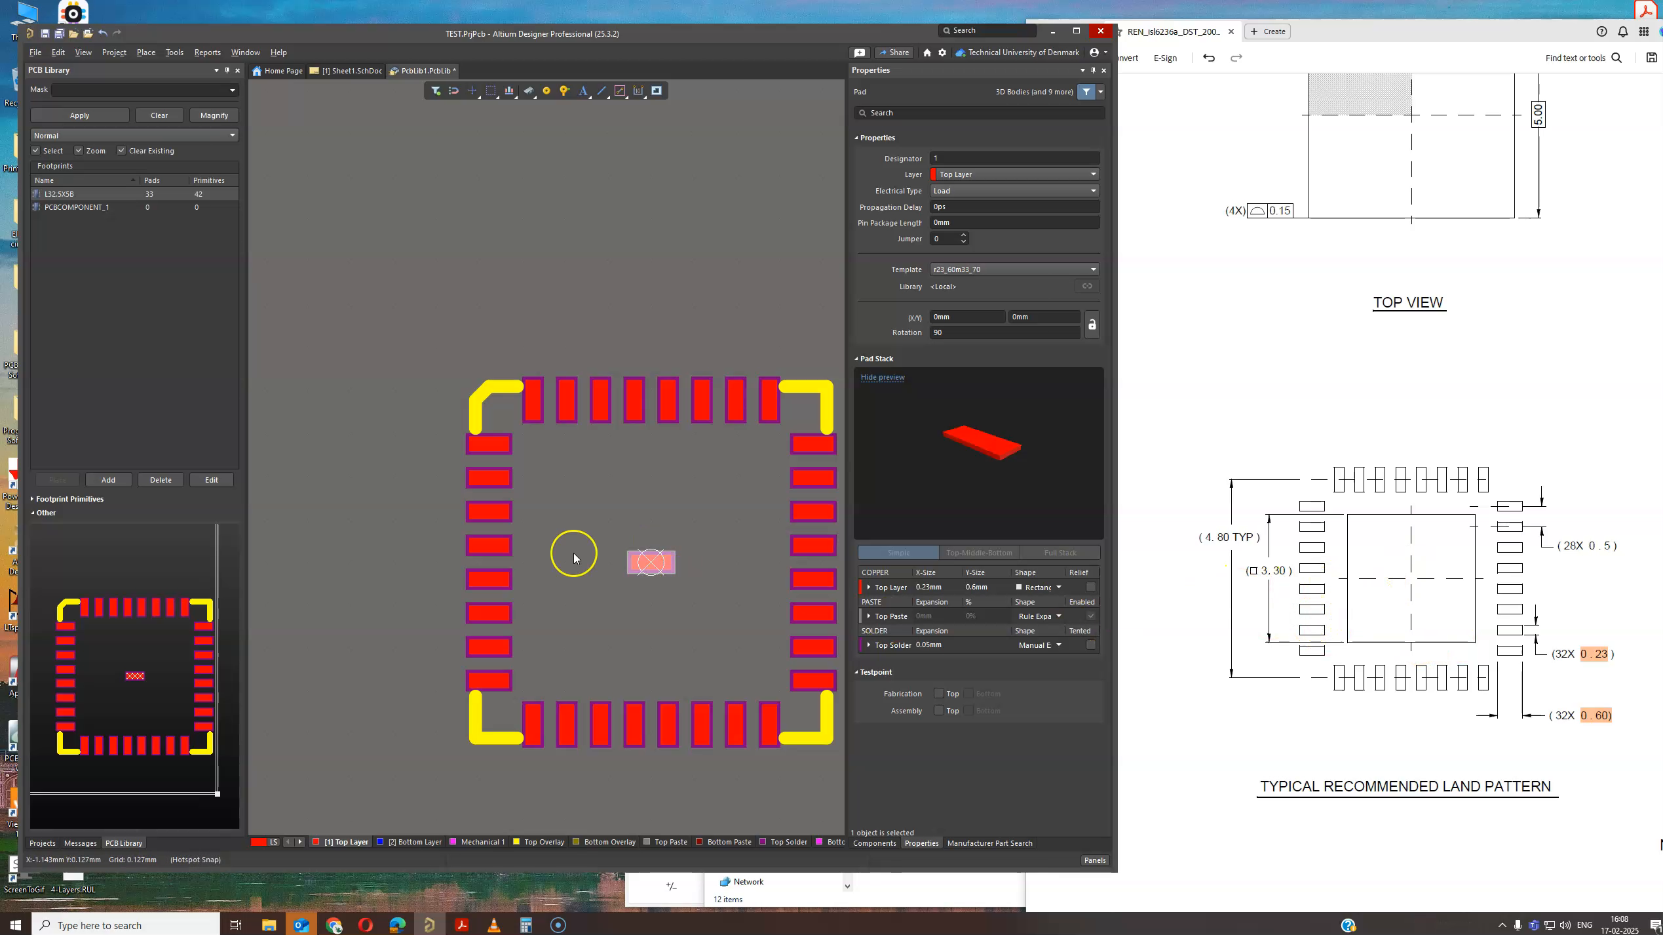
pyautogui.click(932, 587)
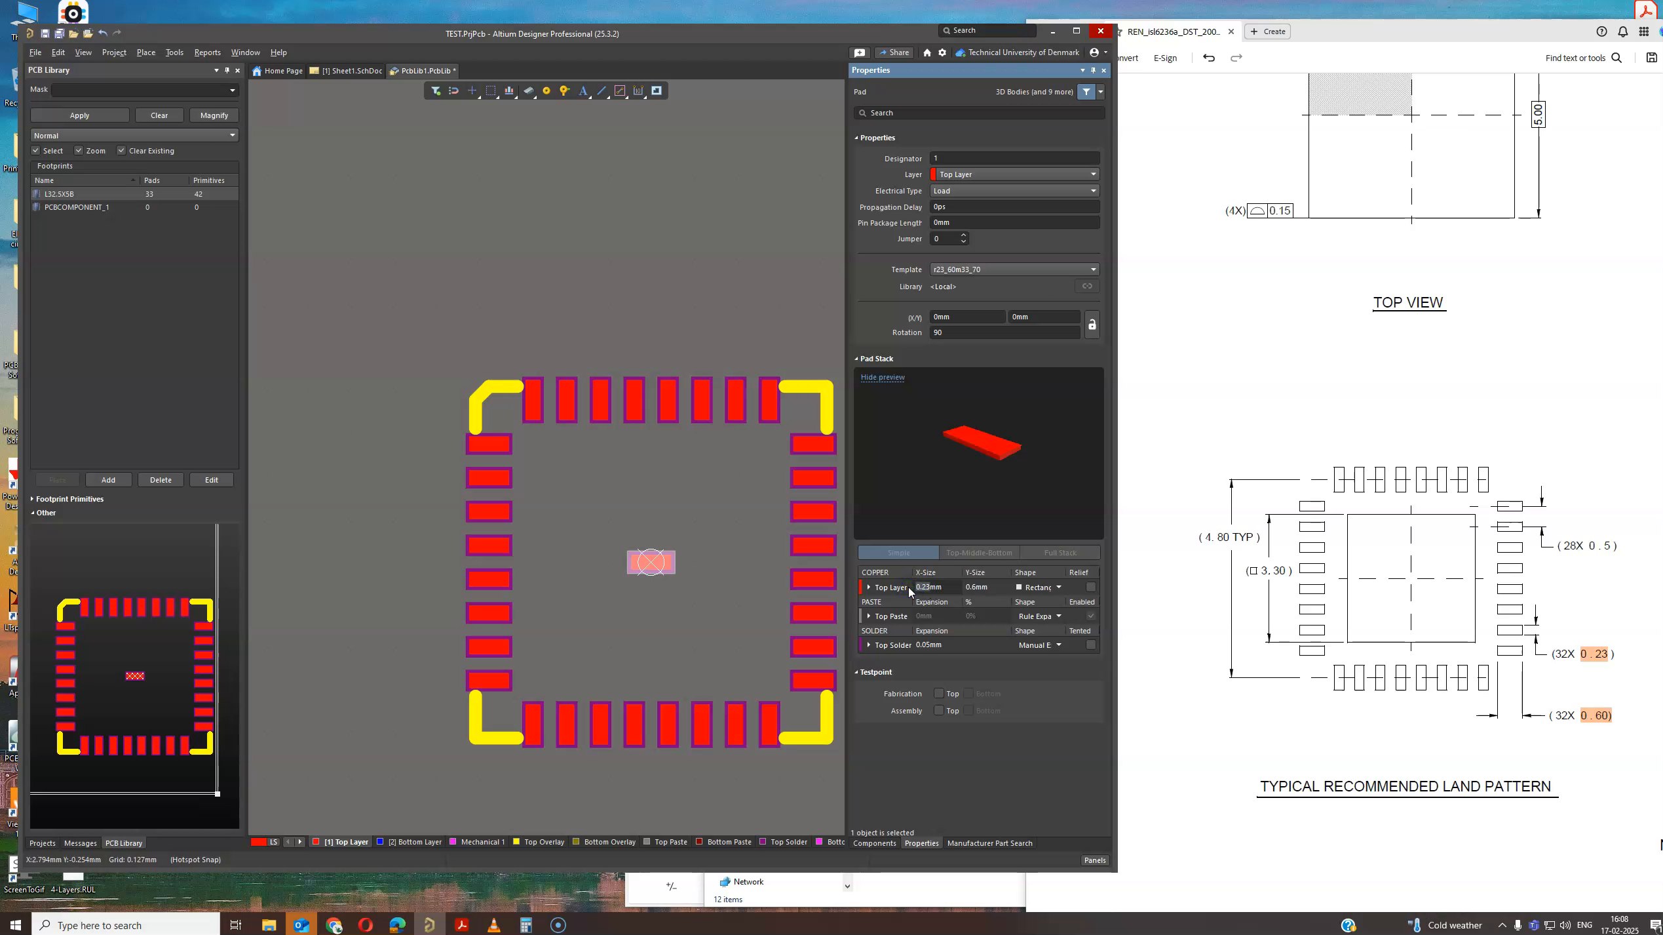
pyautogui.write('3.3mm')
pyautogui.click(977, 587)
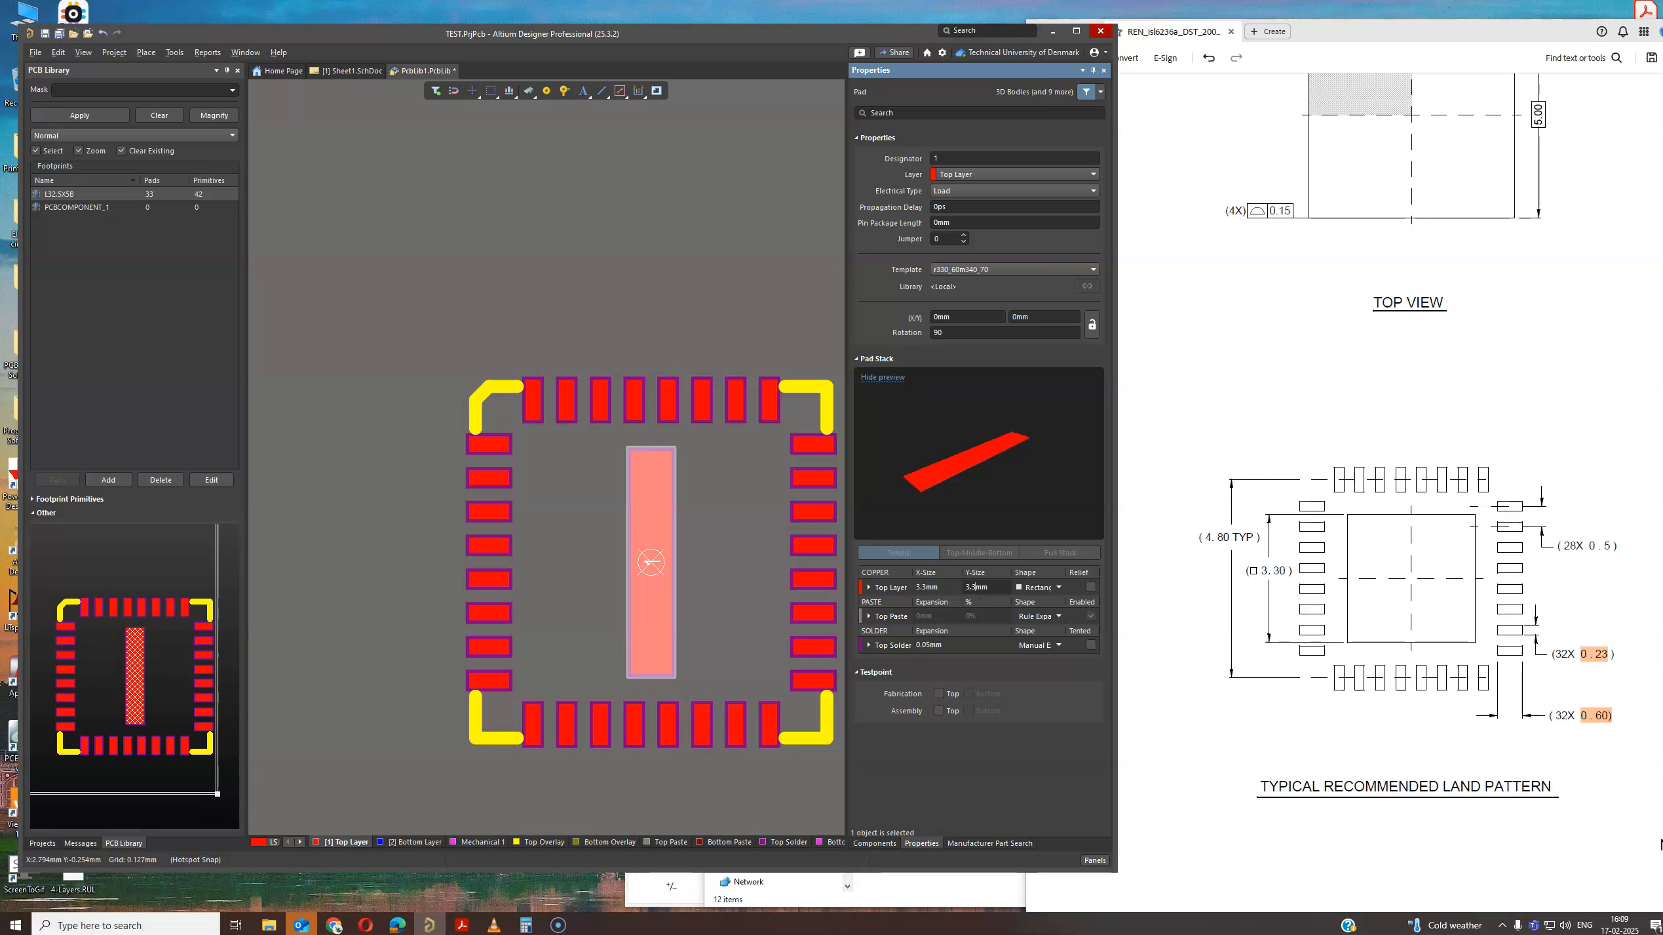
pyautogui.press('Return')
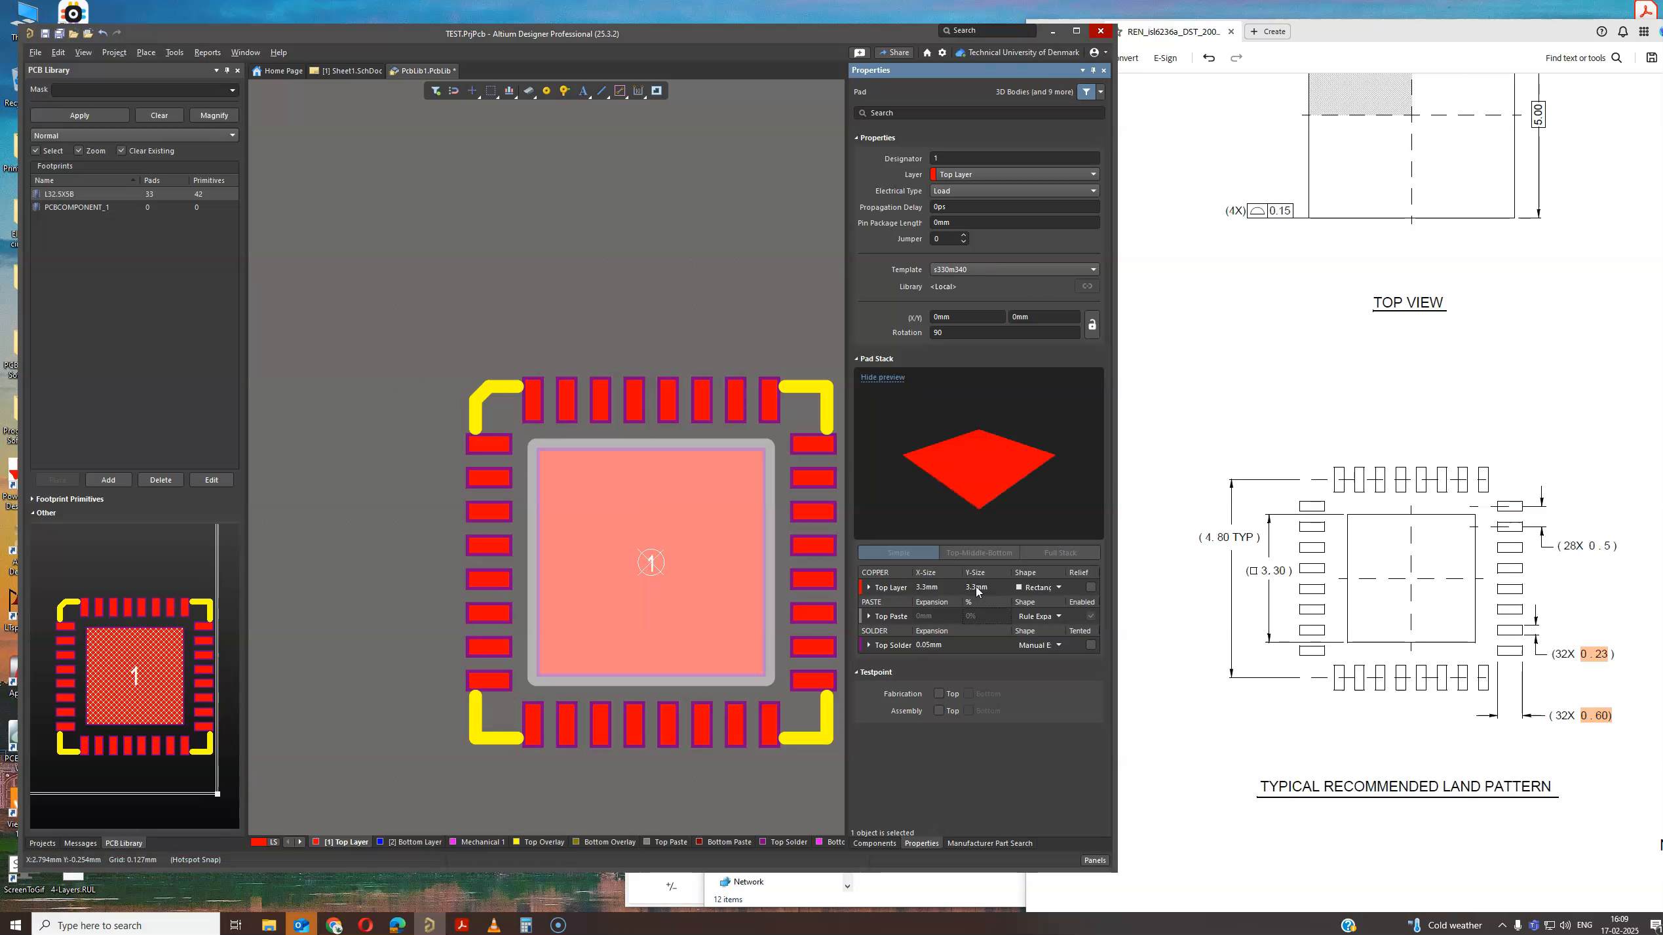
# Examine the center pad's solder mask expansion and its clearance to the surrounding pads.
pyautogui.click(414, 542)
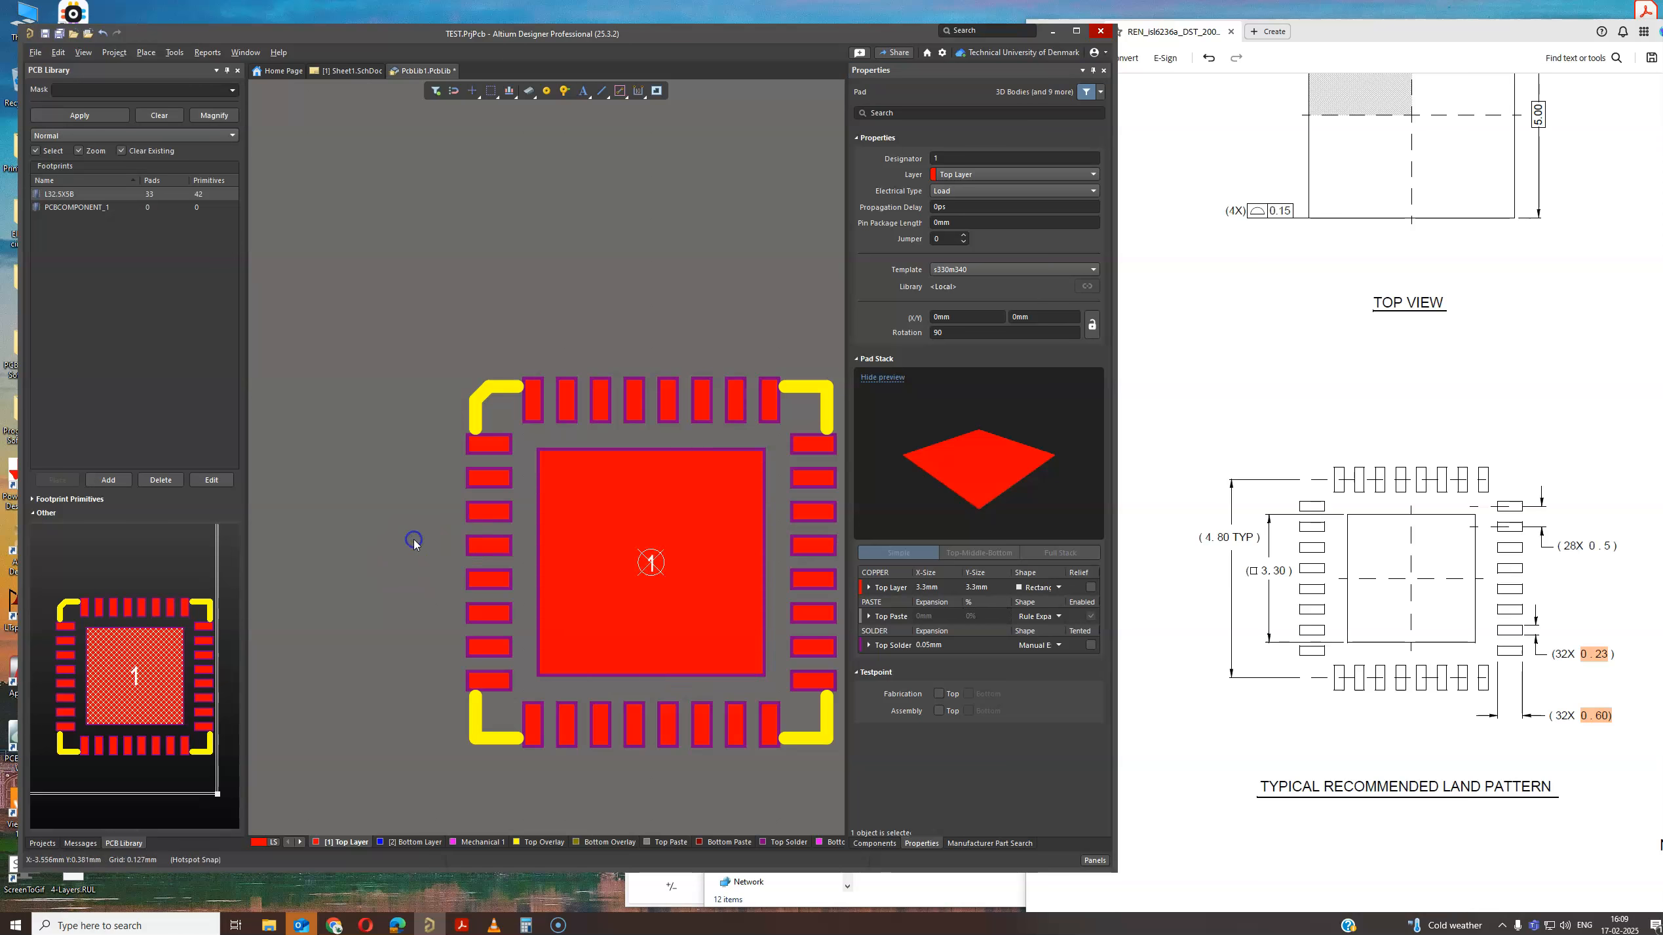
pyautogui.keyDown('ctrl'); pyautogui.scroll(3, 414, 541); pyautogui.keyUp('ctrl')
pyautogui.click(687, 513)
pyautogui.keyDown('ctrl'); pyautogui.scroll(-5, 687, 513); pyautogui.keyUp('ctrl')
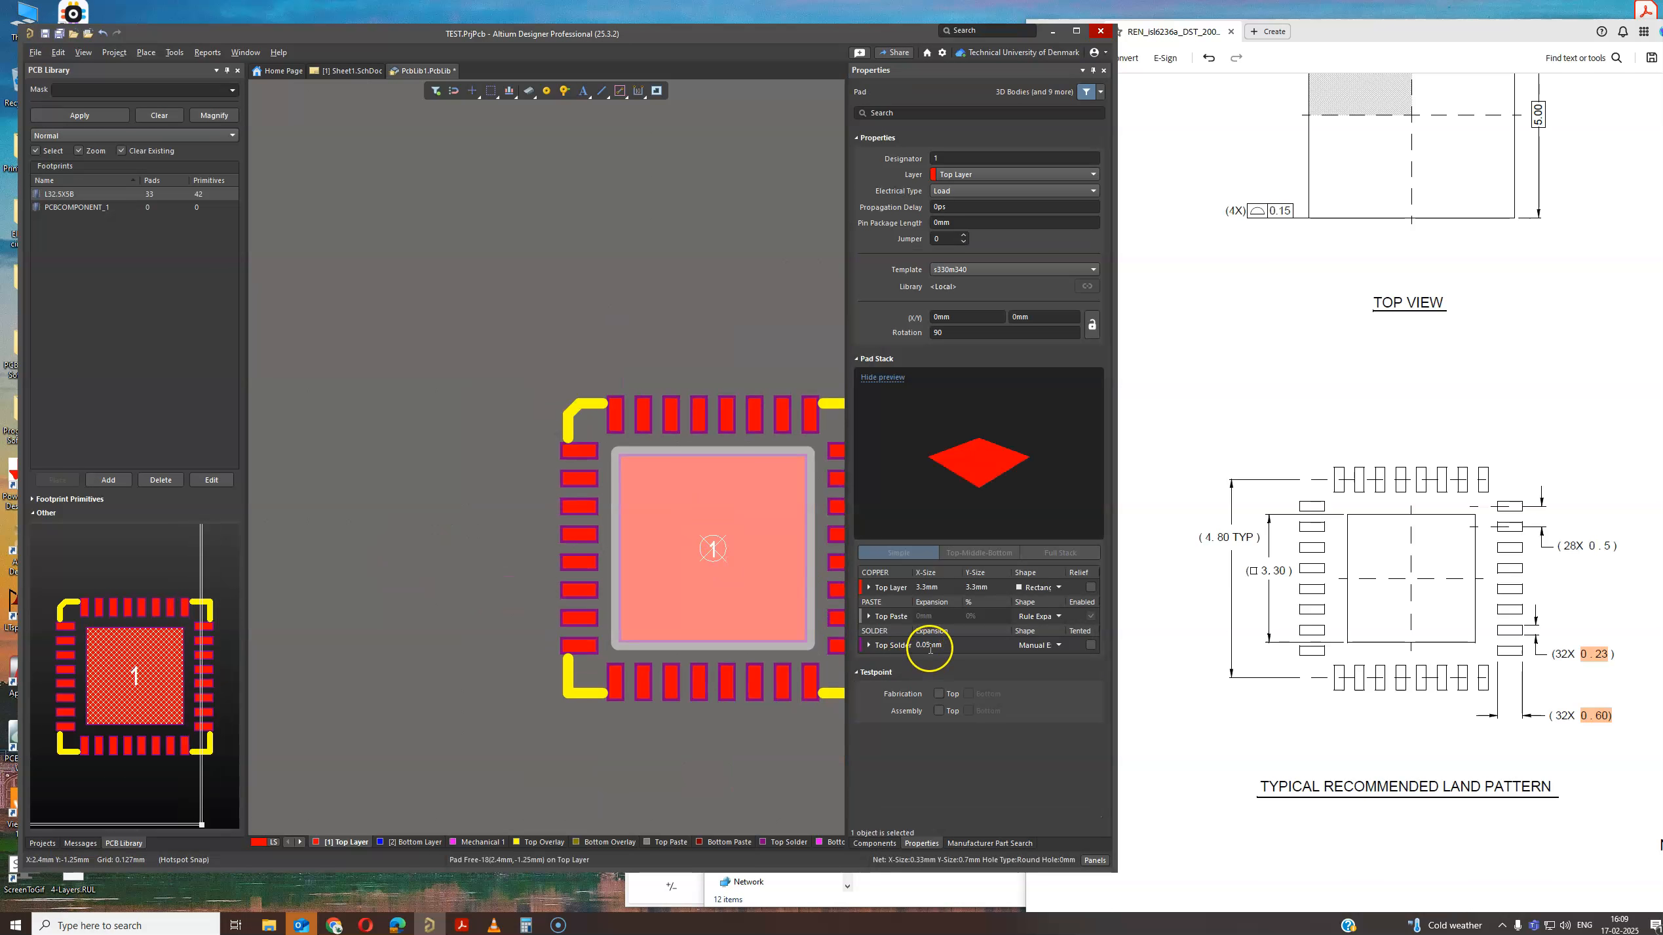
pyautogui.moveTo(668, 330); pyautogui.dragTo(527, 304, button='right')
pyautogui.keyDown('ctrl'); pyautogui.scroll(3, 557, 561); pyautogui.keyUp('ctrl')
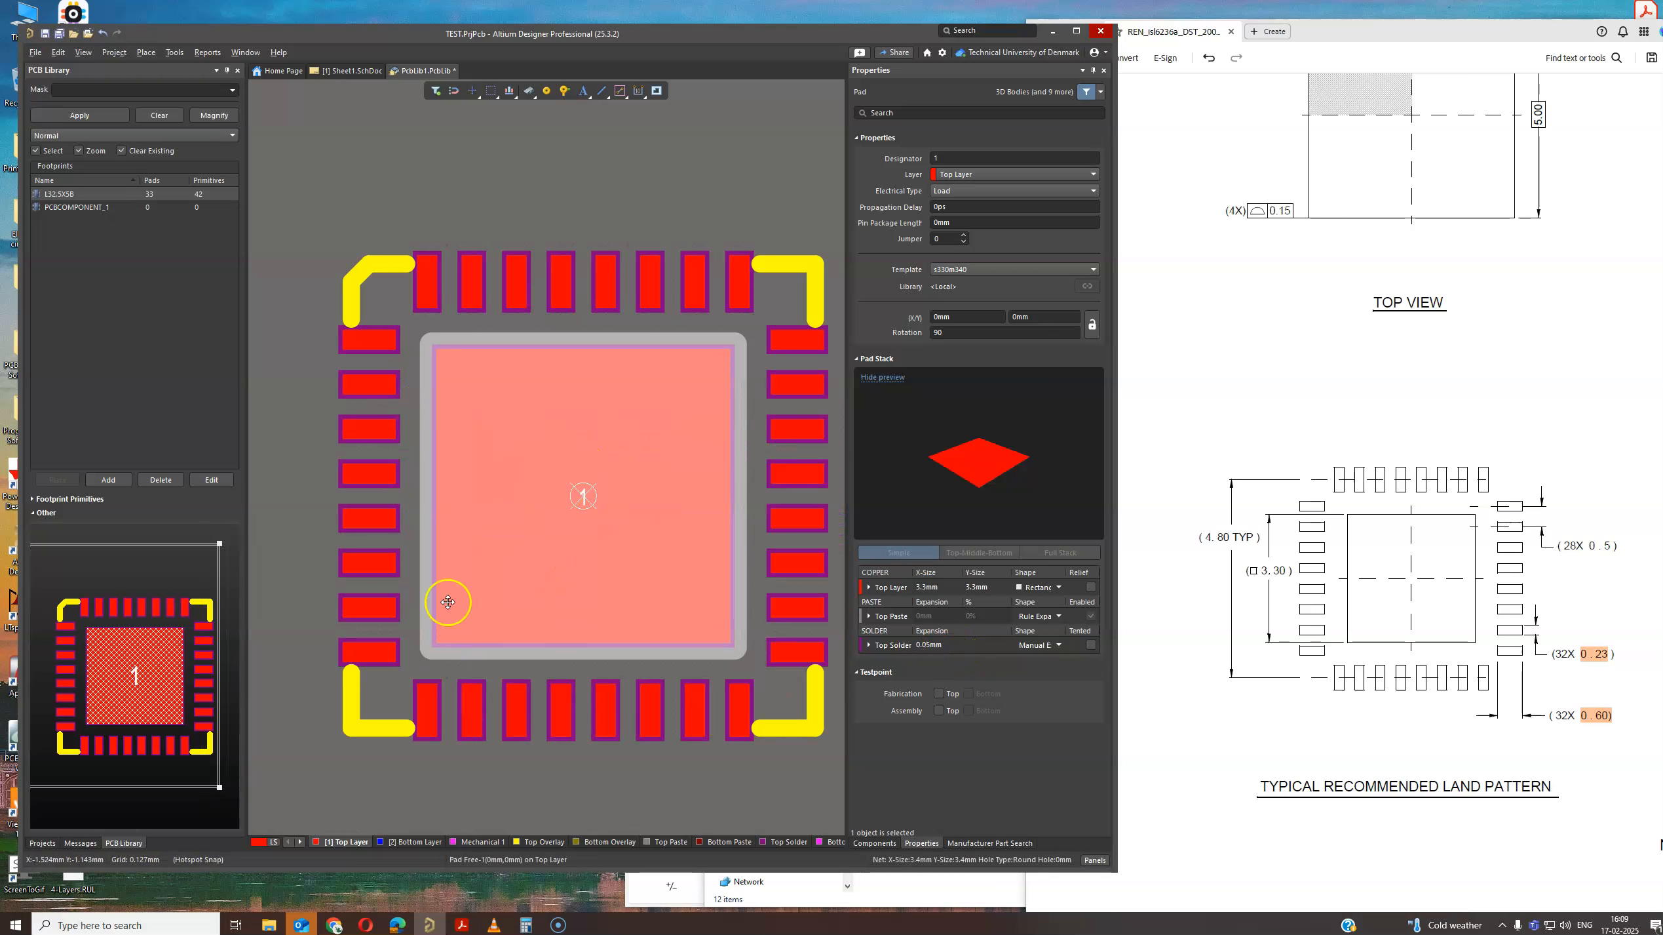
pyautogui.keyDown('ctrl'); pyautogui.scroll(-2, 519, 641); pyautogui.keyUp('ctrl')
pyautogui.click(367, 747)
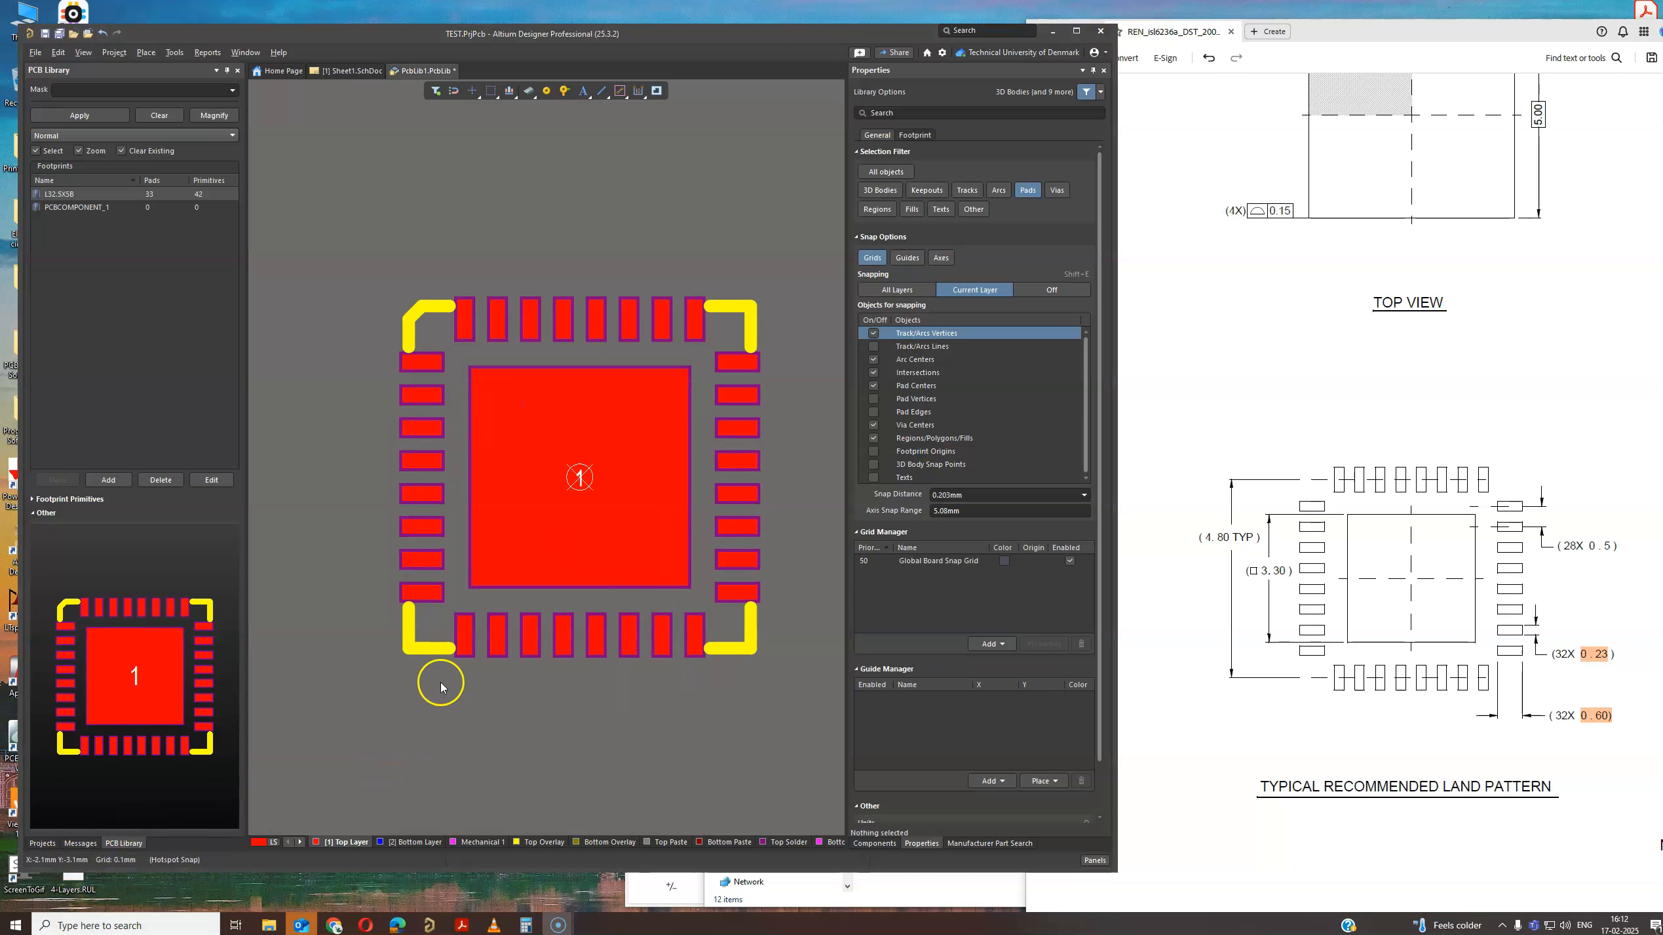
pyautogui.keyDown('ctrl'); pyautogui.scroll(1, 438, 680); pyautogui.keyUp('ctrl')
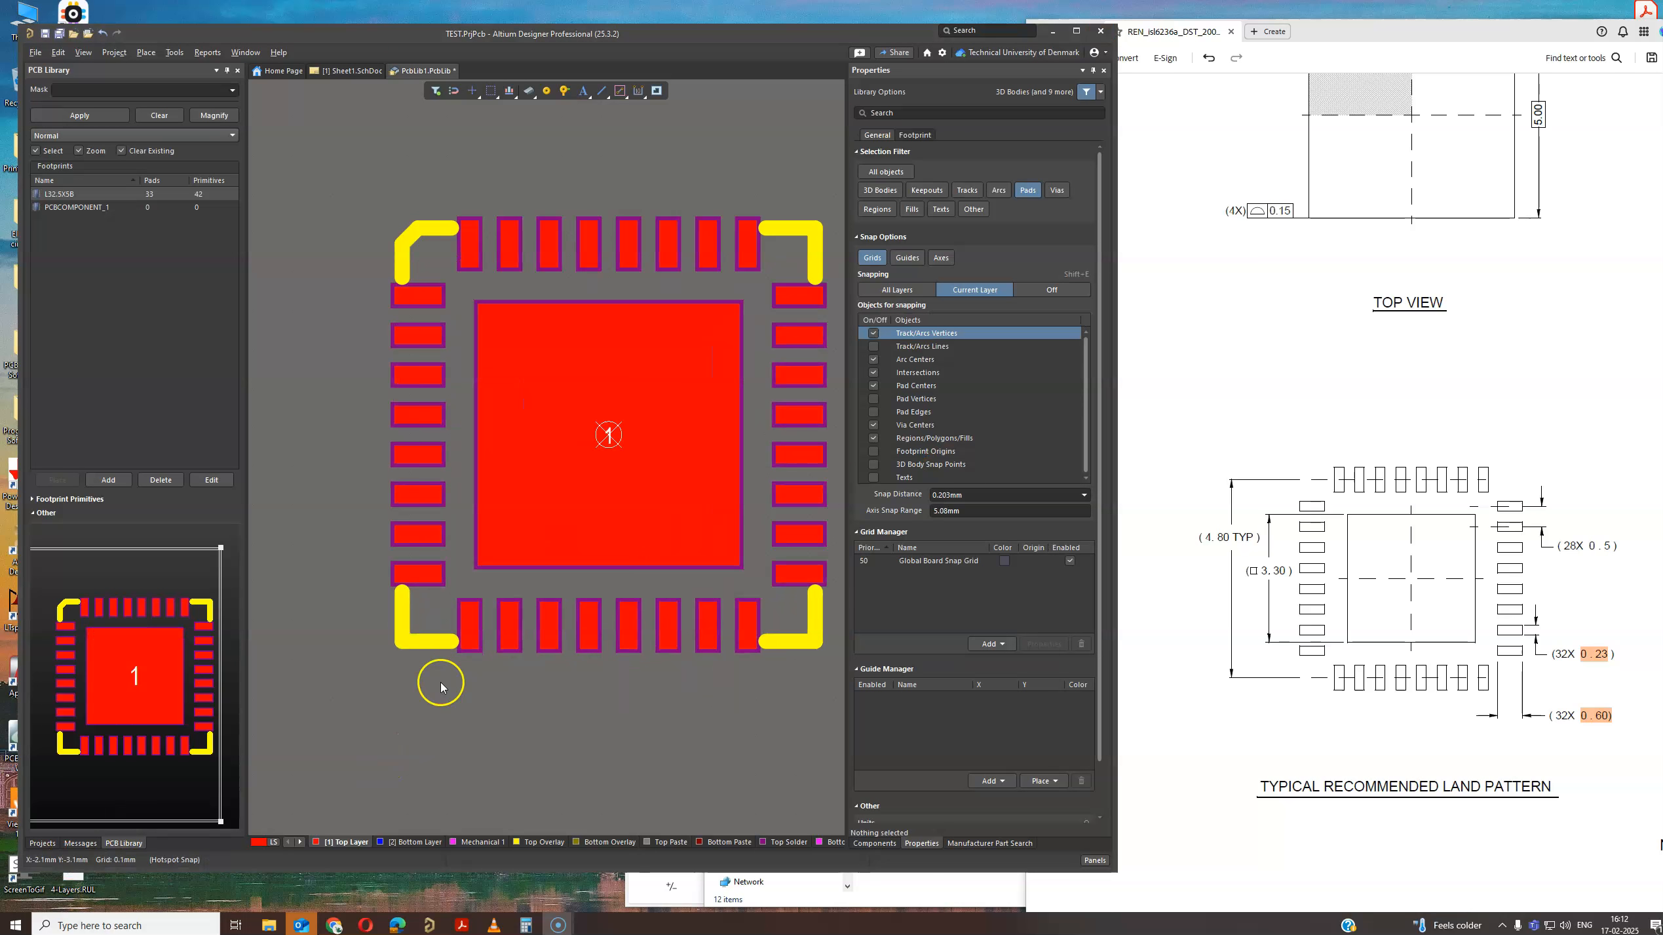
# Make Top Overlay the active layer and allow all object types in the selection filter.
pyautogui.click(544, 842)
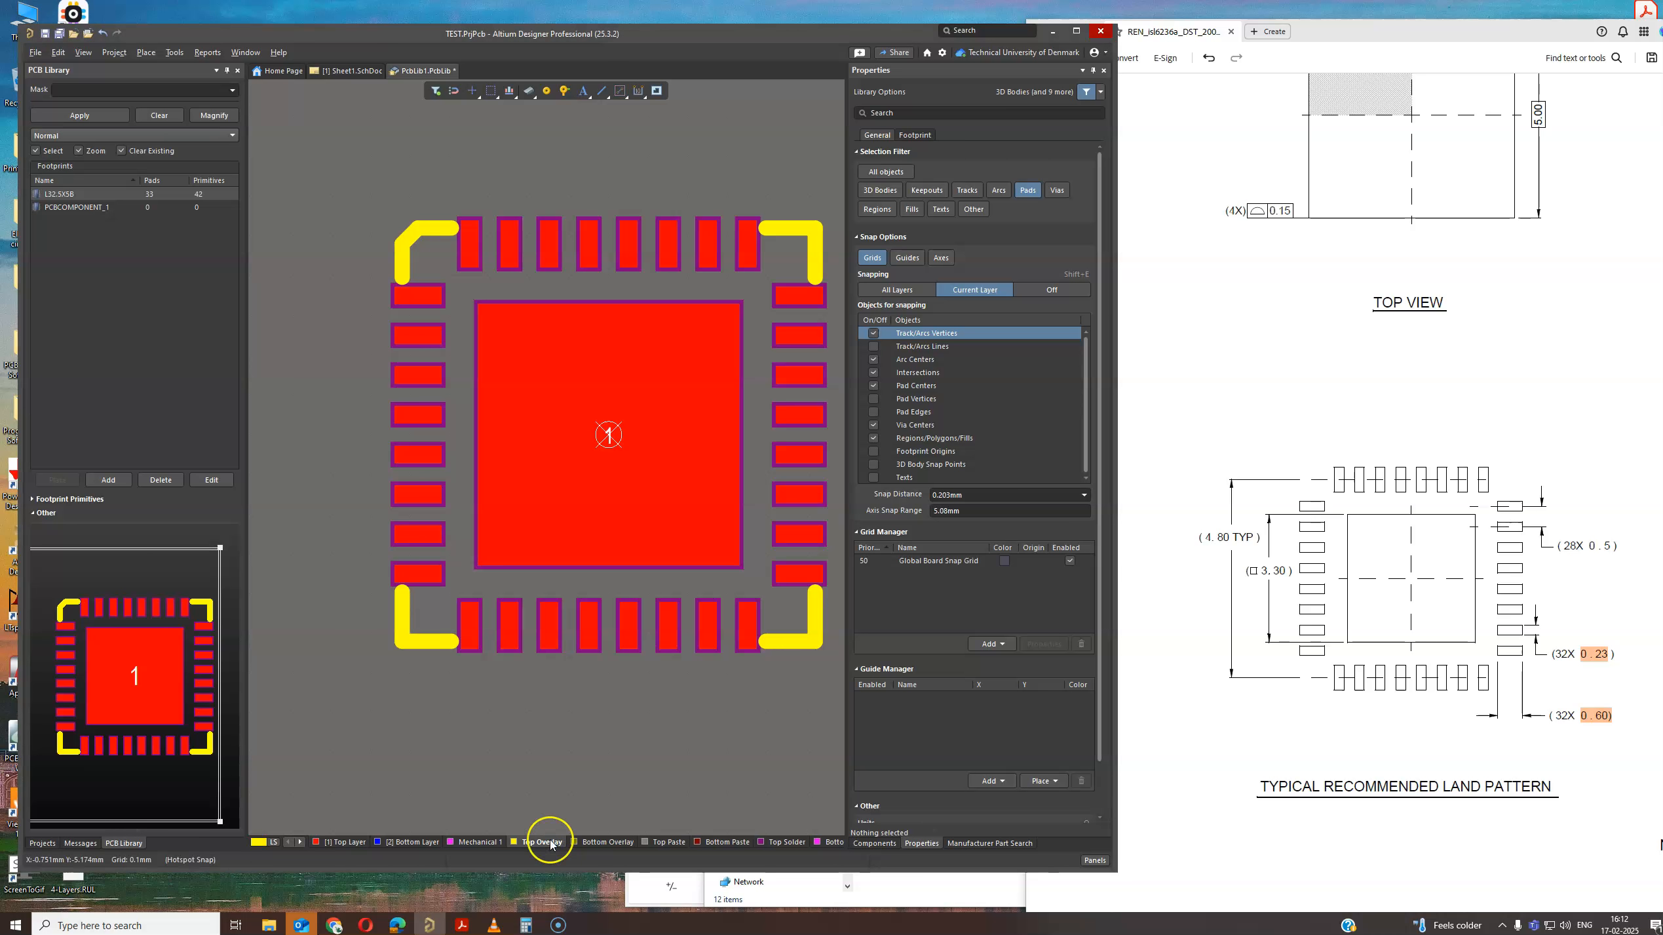
pyautogui.click(559, 708)
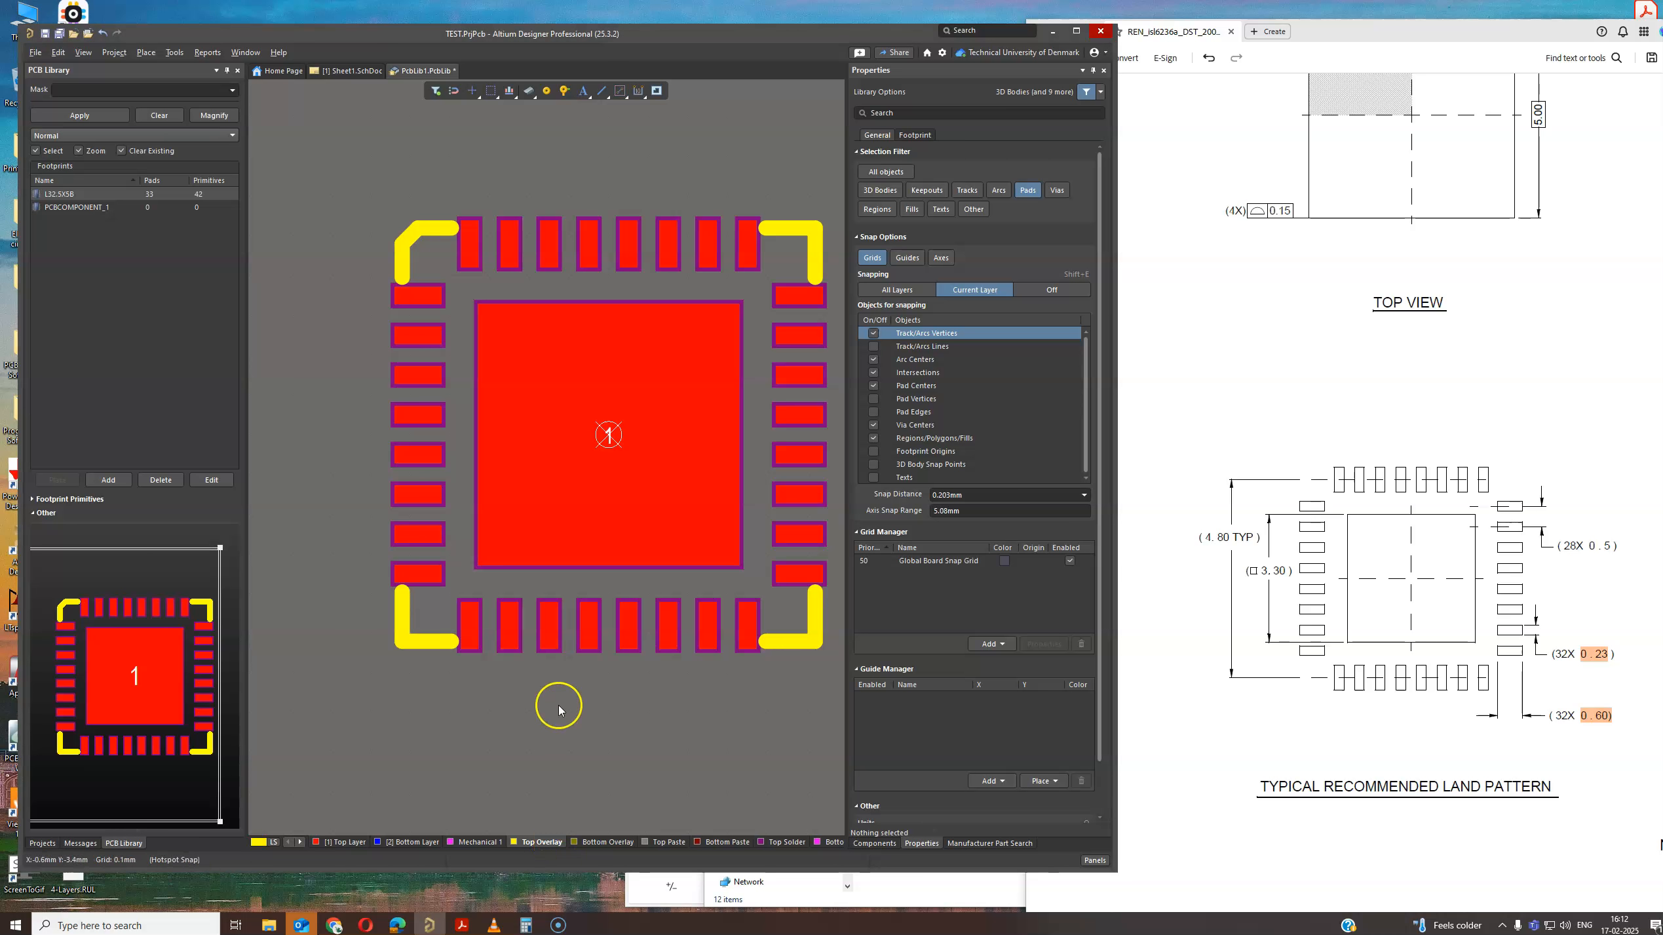
pyautogui.keyDown('ctrl'); pyautogui.scroll(-2, 563, 696); pyautogui.keyUp('ctrl')
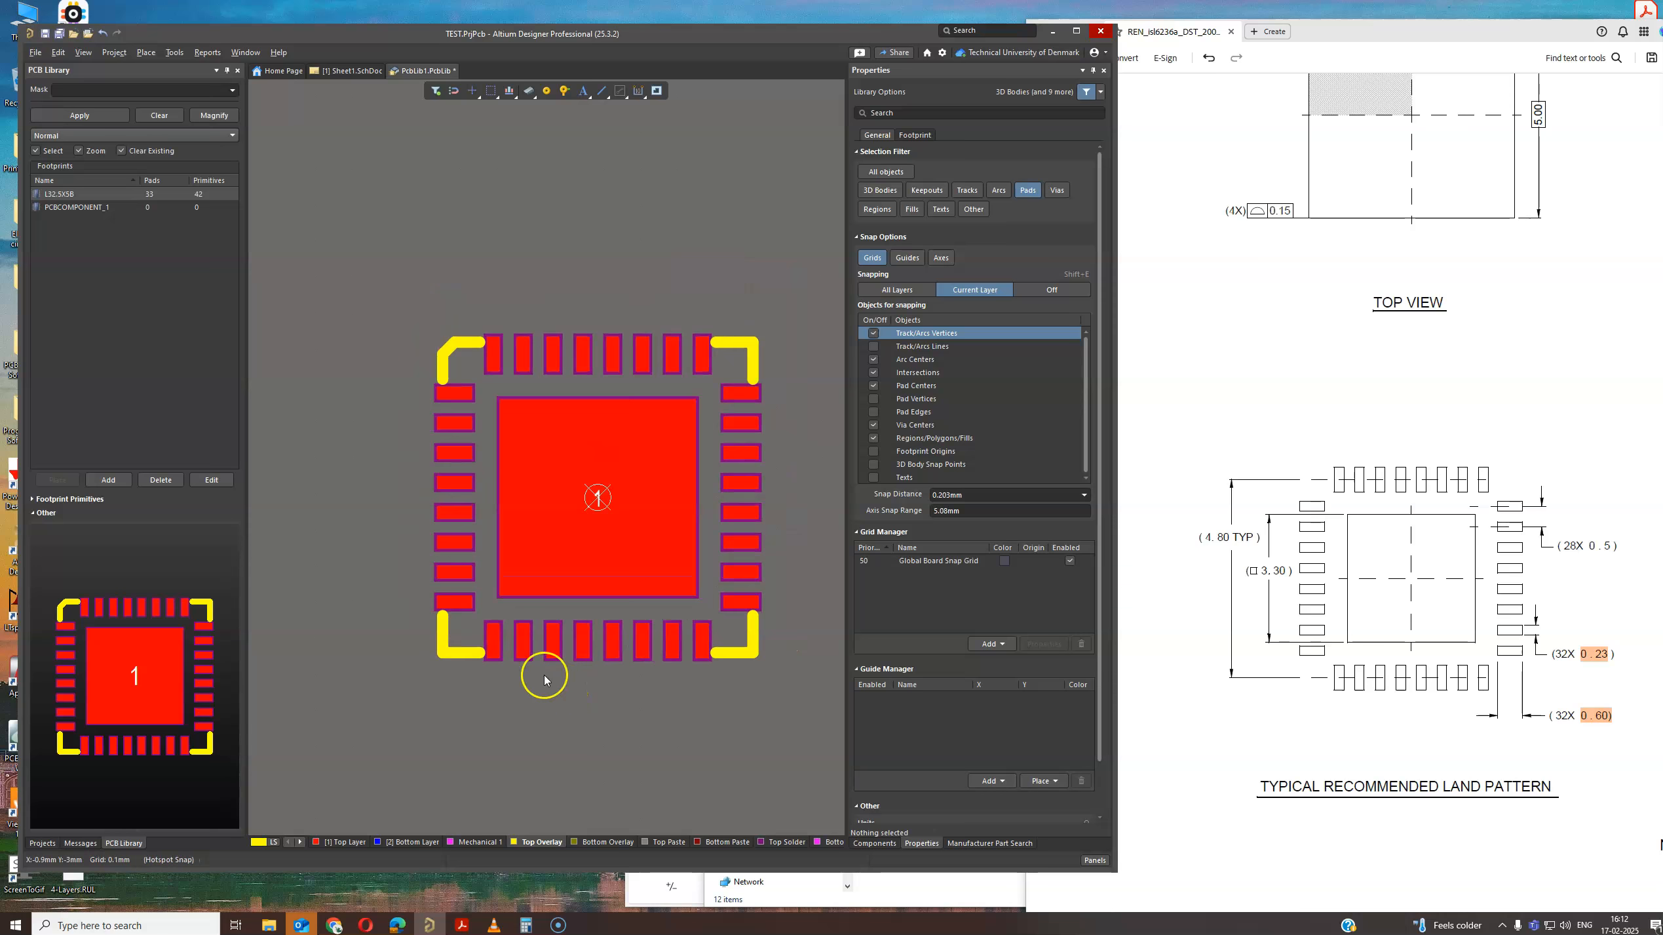
pyautogui.keyDown('ctrl'); pyautogui.scroll(3, 462, 659); pyautogui.keyUp('ctrl')
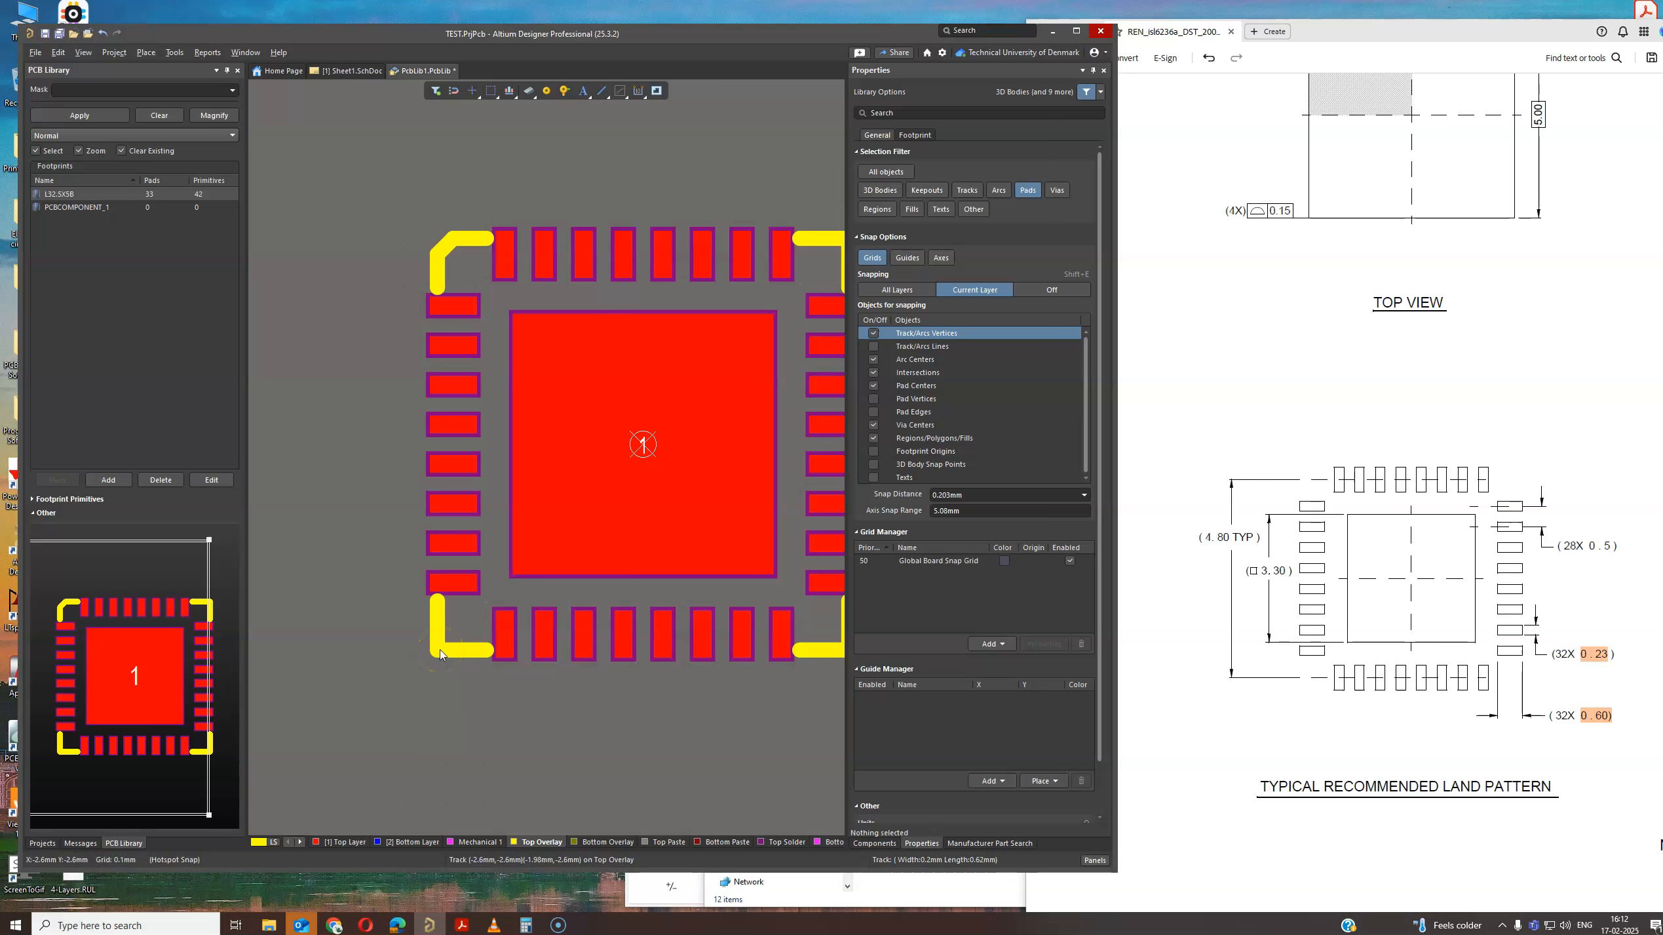
pyautogui.keyDown('ctrl'); pyautogui.scroll(1, 443, 653); pyautogui.keyUp('ctrl')
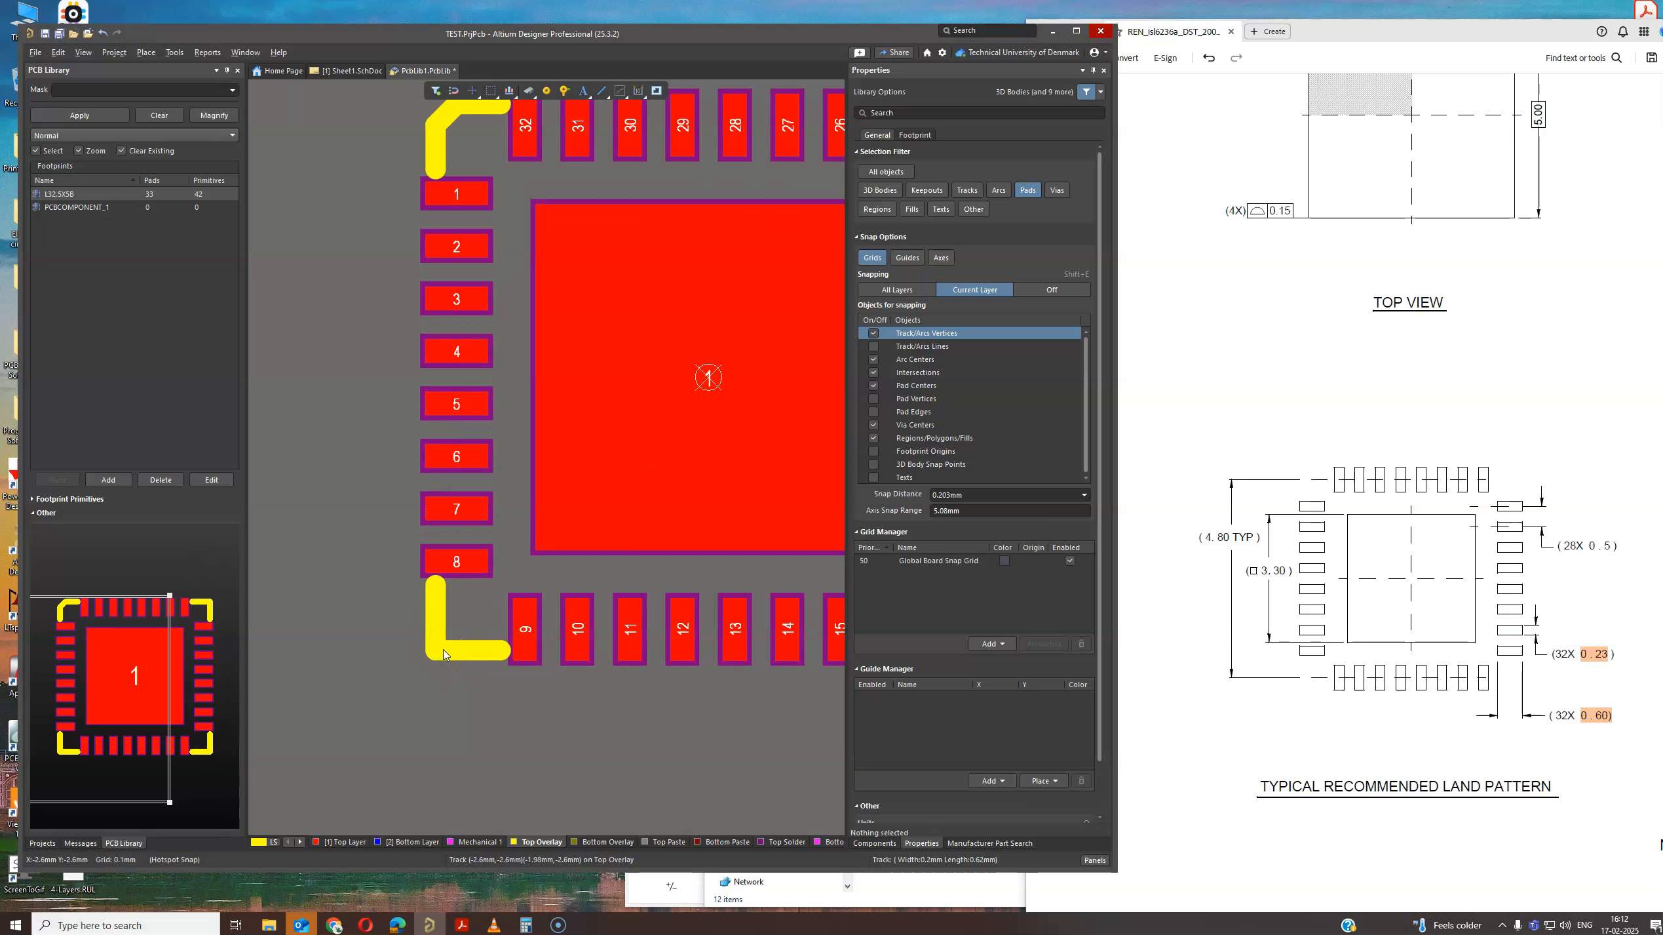
pyautogui.keyDown('ctrl'); pyautogui.scroll(2, 444, 653); pyautogui.keyUp('ctrl')
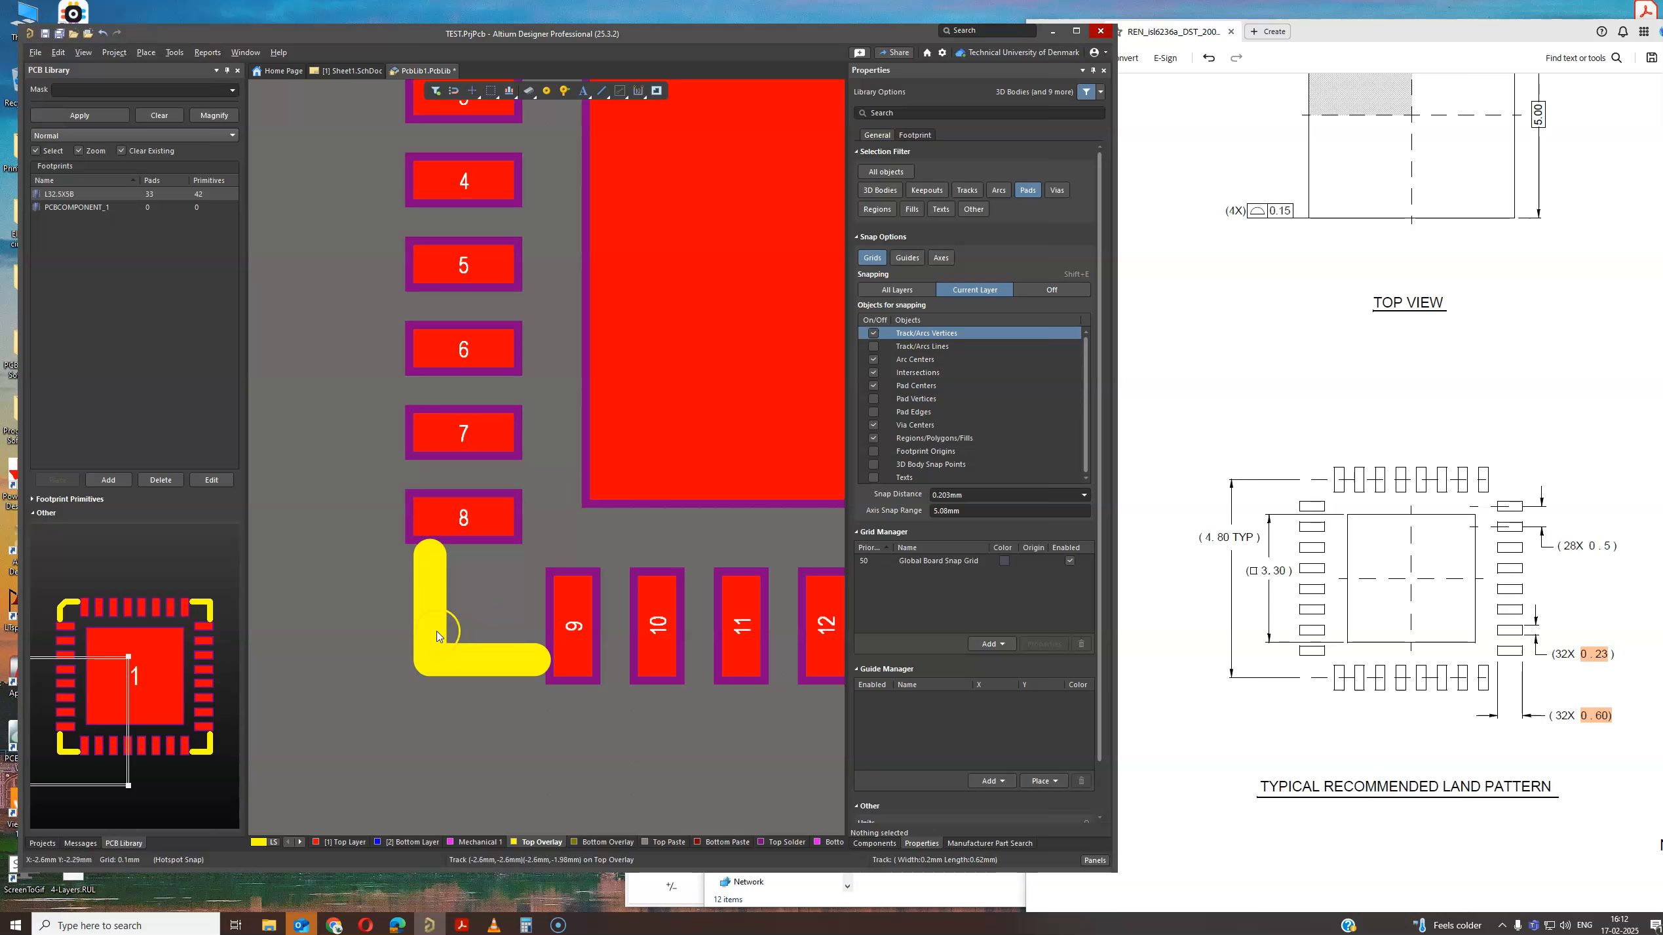
pyautogui.keyDown('ctrl'); pyautogui.scroll(3, 438, 635); pyautogui.keyUp('ctrl')
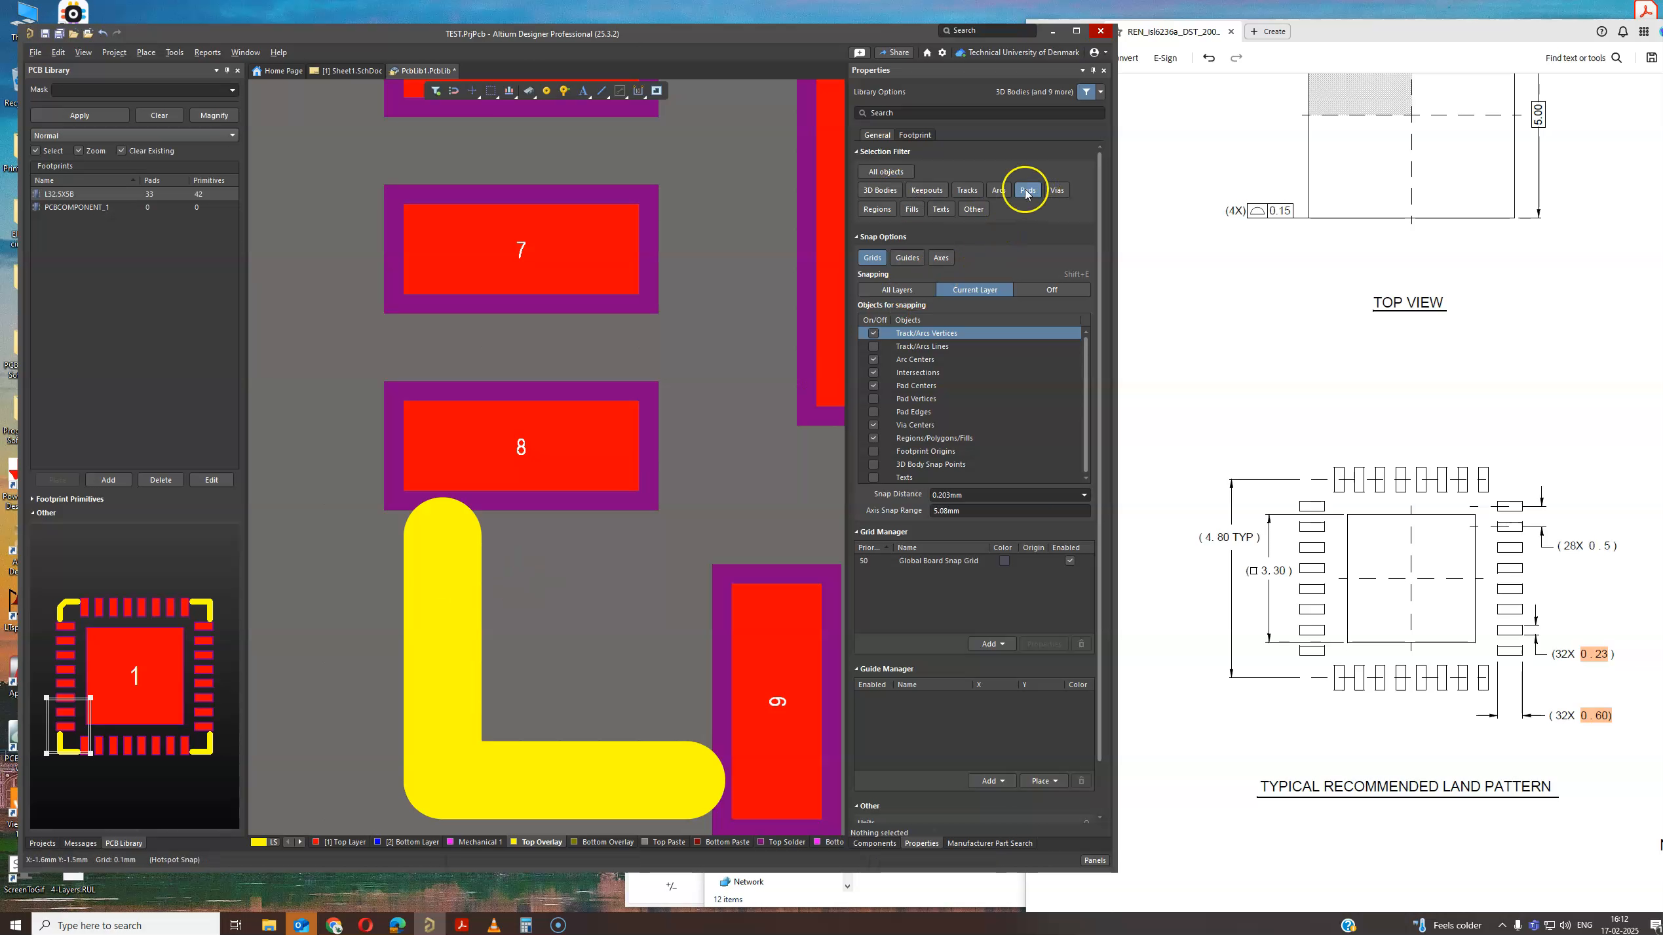
pyautogui.click(891, 172)
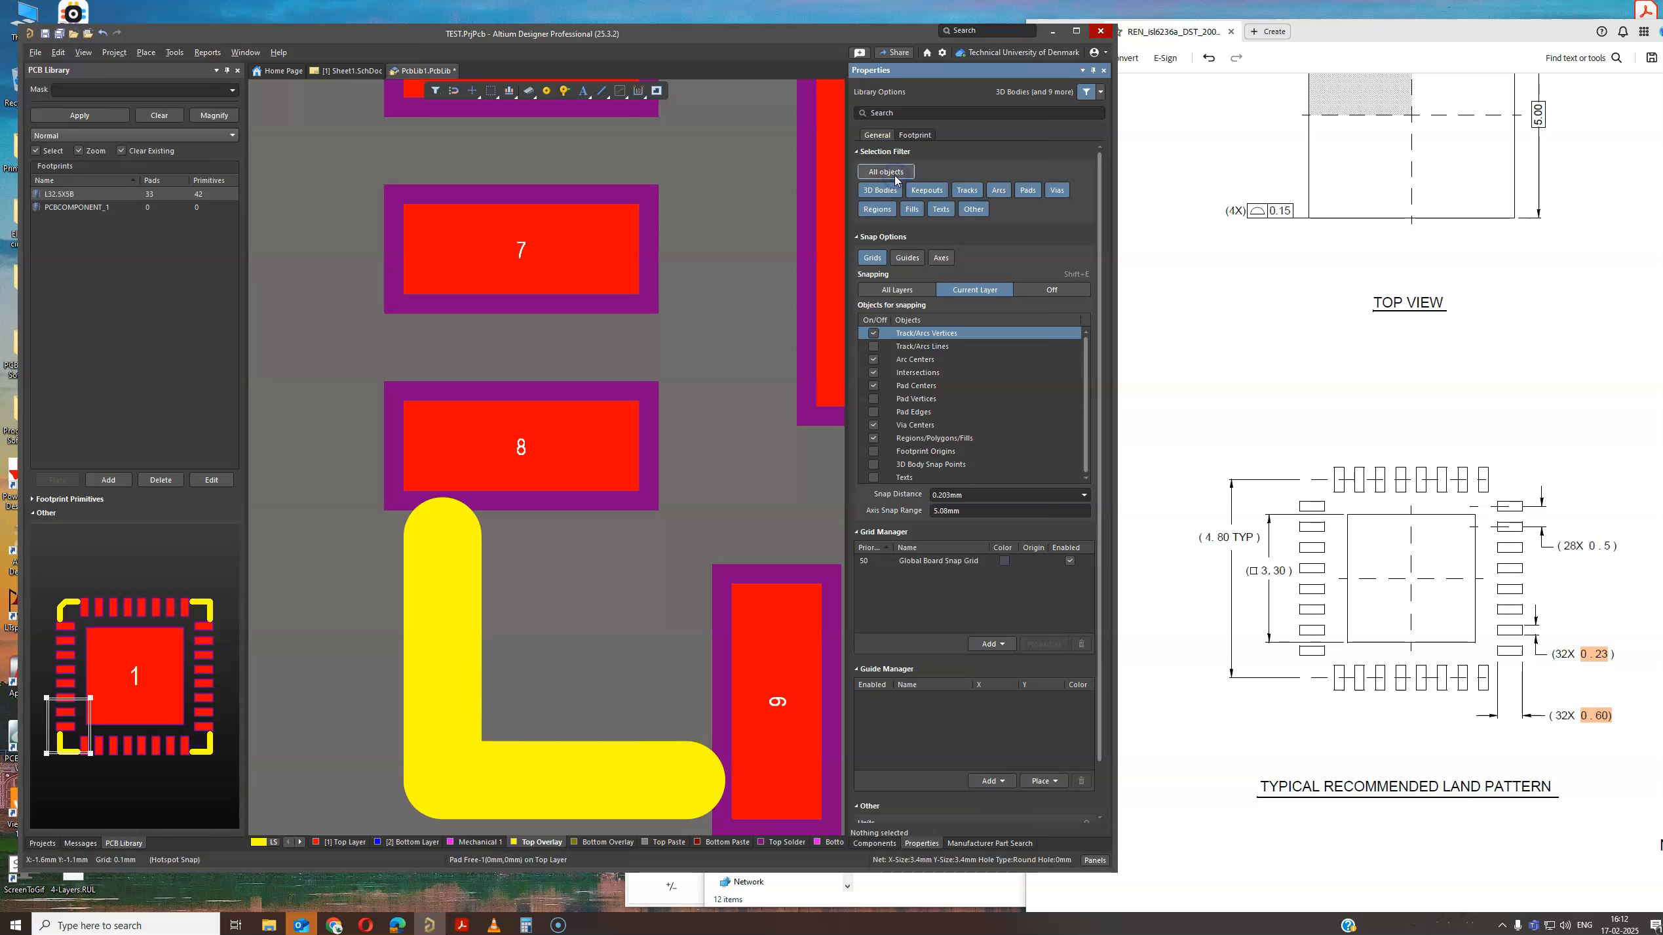
# Shorten both silkscreen tracks at the corner between pads 8 and 9 to 0.5 mm, clear of the solder mask openings.
pyautogui.click(448, 532)
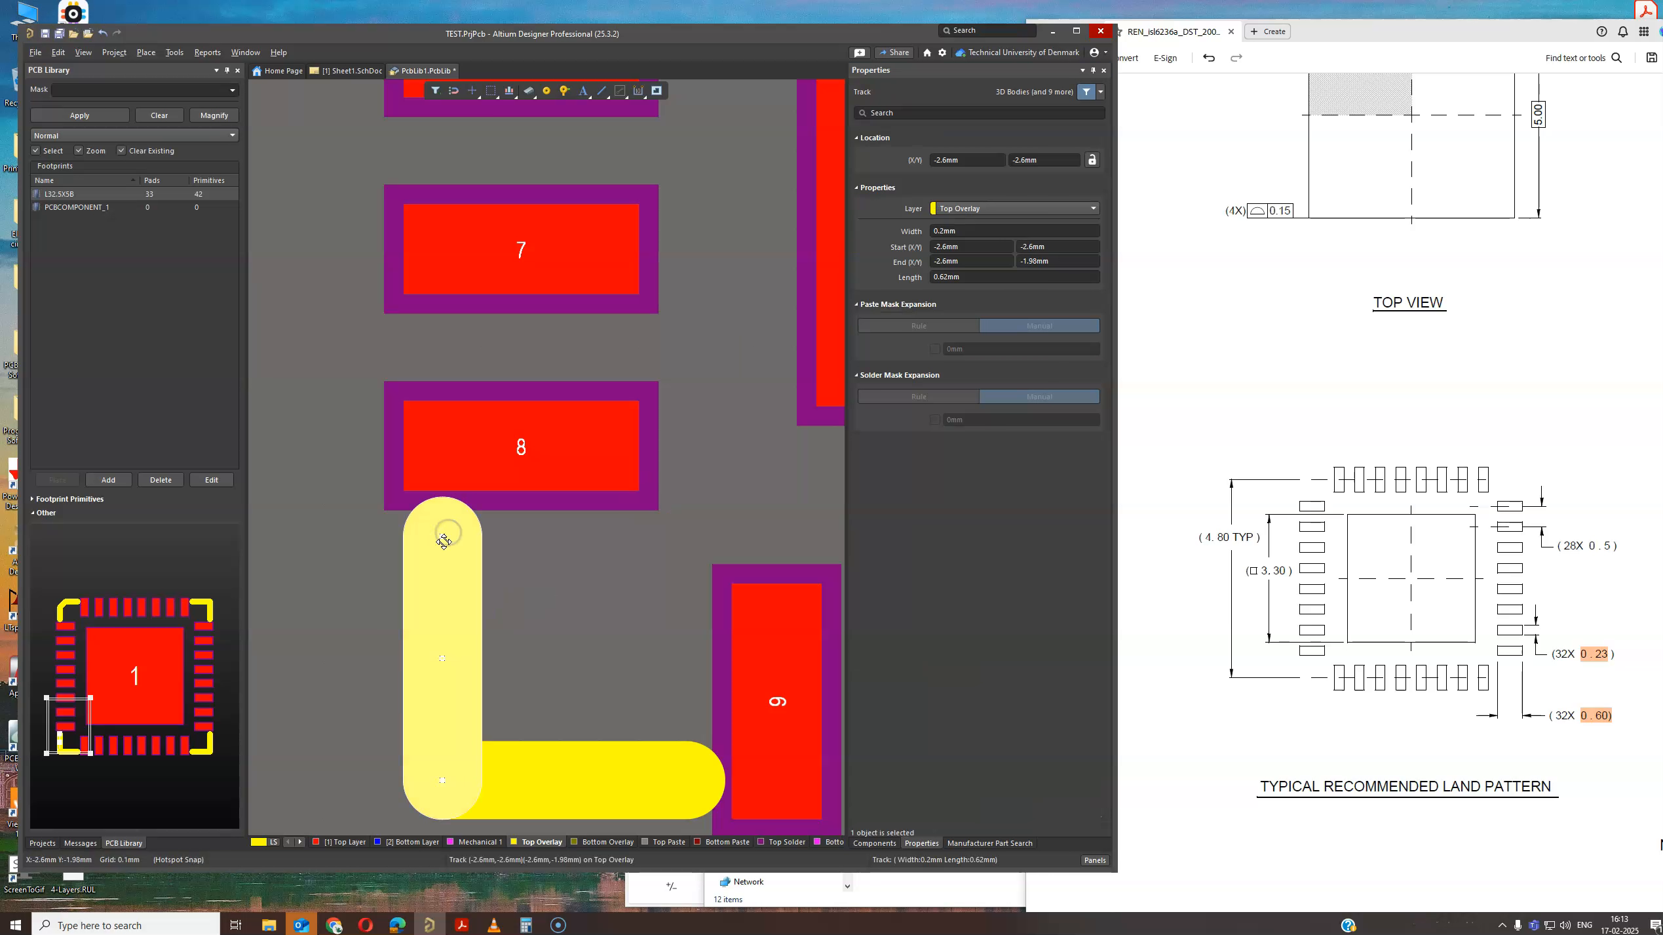
pyautogui.moveTo(444, 536); pyautogui.dragTo(650, 773)
pyautogui.keyDown('ctrl'); pyautogui.scroll(-1, 595, 594); pyautogui.keyUp('ctrl')
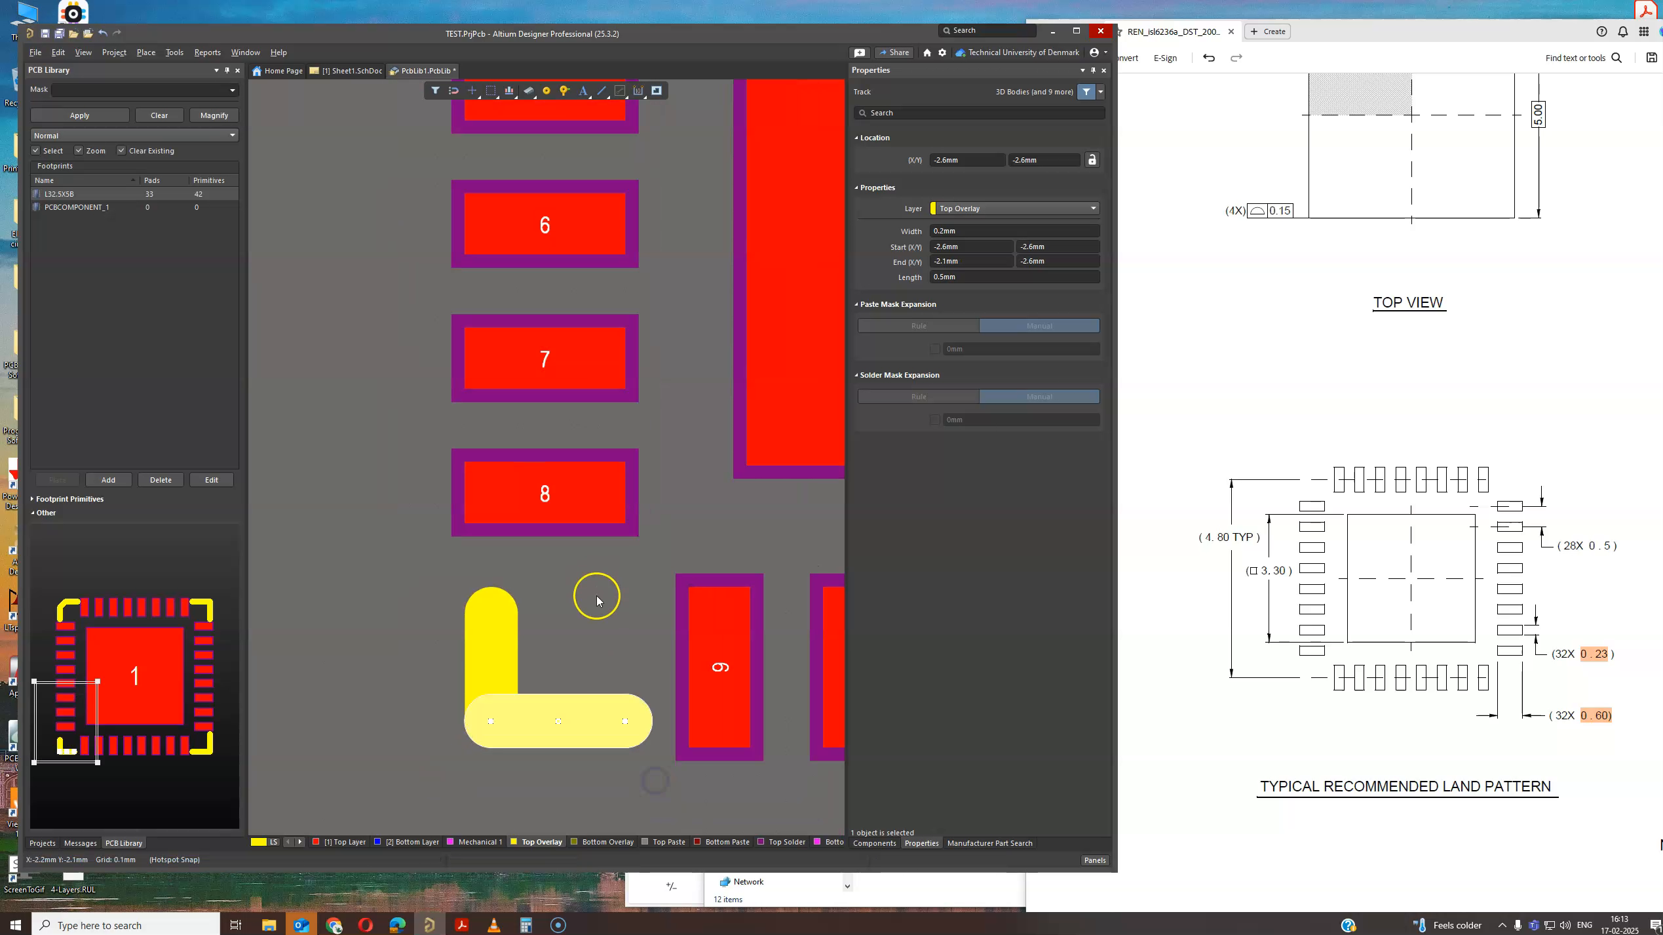
pyautogui.click(491, 609)
pyautogui.moveTo(491, 612); pyautogui.dragTo(491, 585)
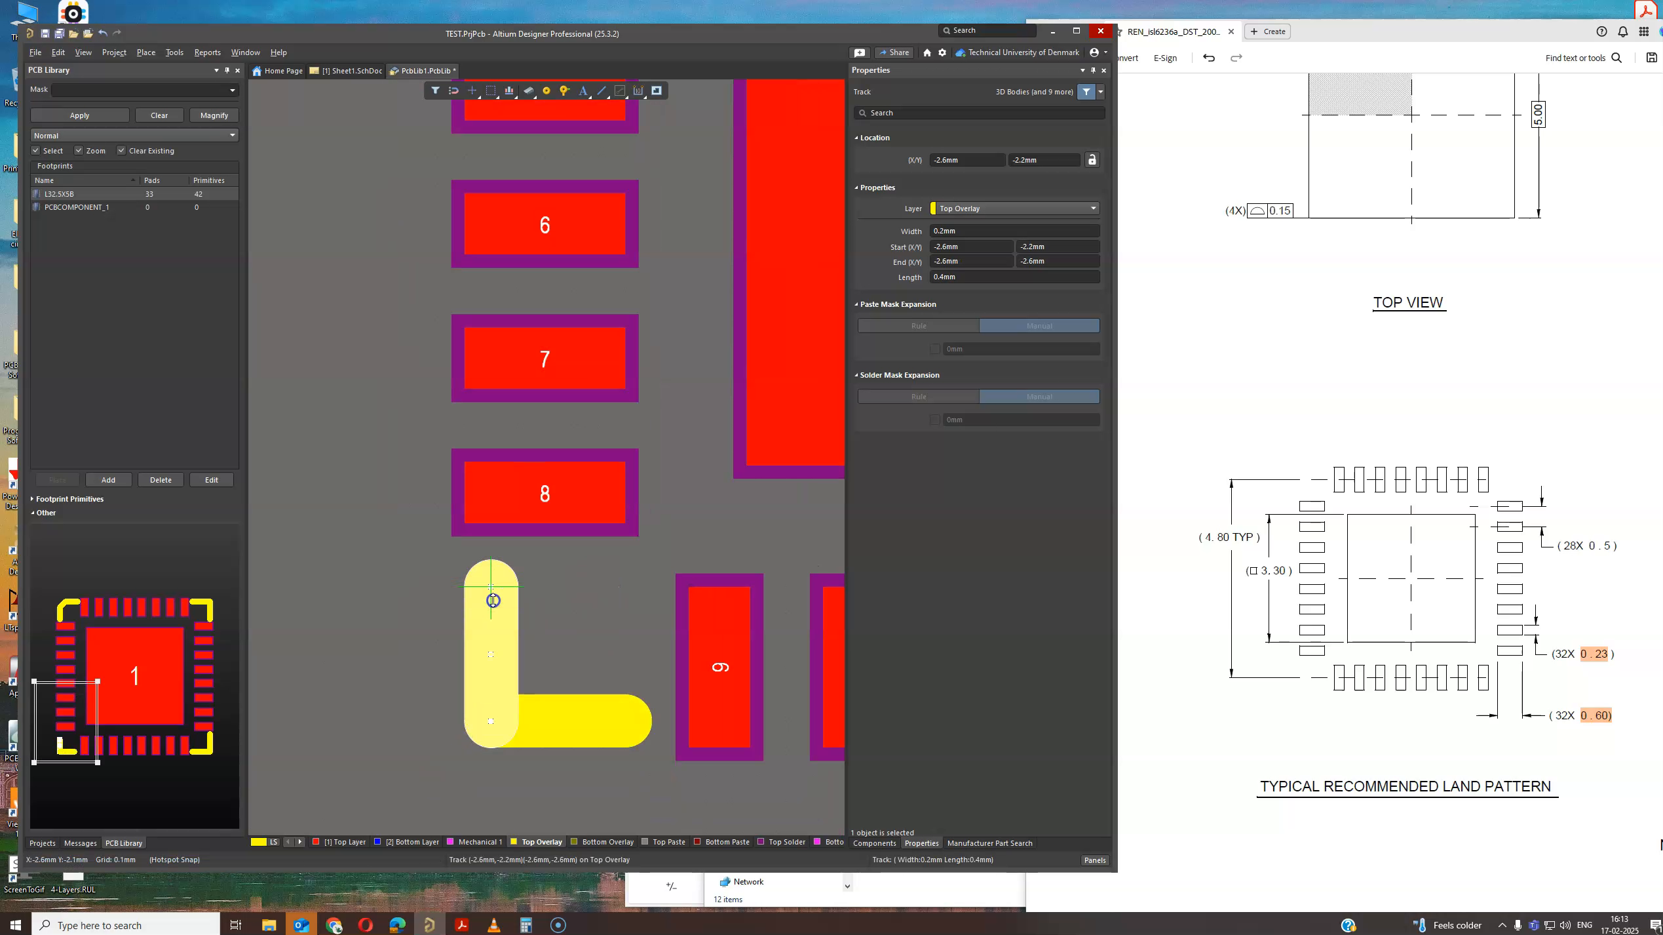
pyautogui.keyDown('ctrl'); pyautogui.scroll(-1, 493, 594); pyautogui.keyUp('ctrl')
pyautogui.click(617, 602)
# Shorten both silkscreen tracks at the corner between pads 16 and 17 to 0.5 mm.
pyautogui.moveTo(646, 566); pyautogui.dragTo(260, 513, button='right')
pyautogui.keyDown('ctrl'); pyautogui.scroll(-1, 620, 582); pyautogui.keyUp('ctrl')
pyautogui.keyDown('ctrl'); pyautogui.scroll(2, 759, 610); pyautogui.keyUp('ctrl')
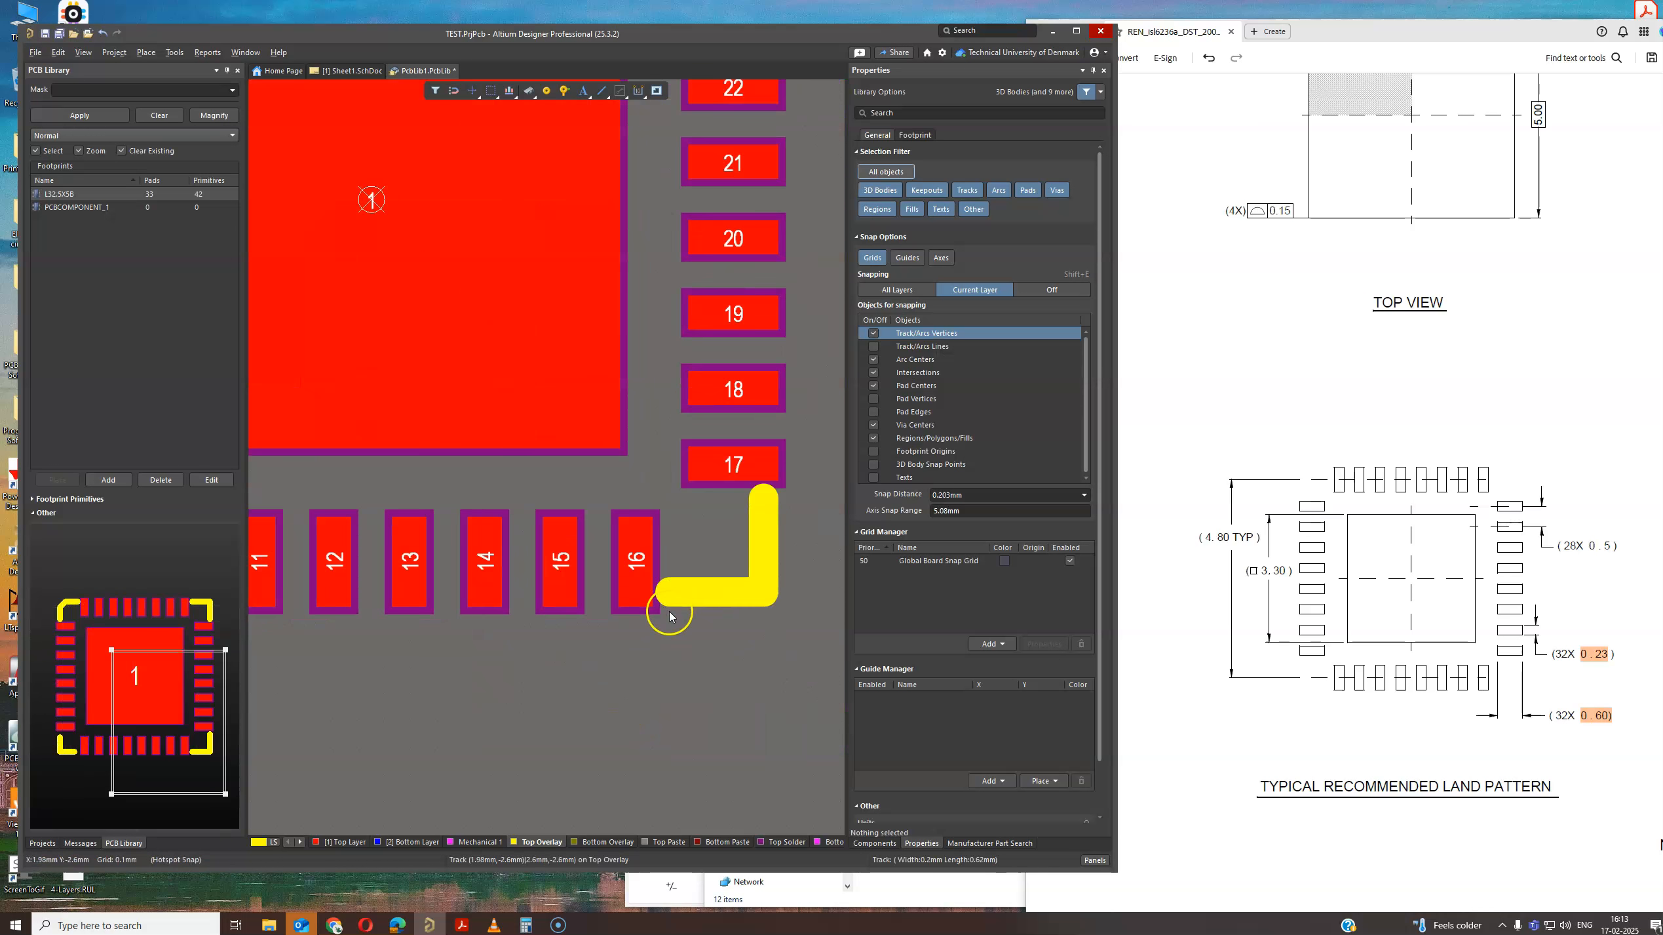
pyautogui.click(680, 578)
pyautogui.moveTo(670, 585); pyautogui.dragTo(698, 583)
pyautogui.keyDown('ctrl'); pyautogui.scroll(-2, 512, 787); pyautogui.keyUp('ctrl')
pyautogui.click(767, 532)
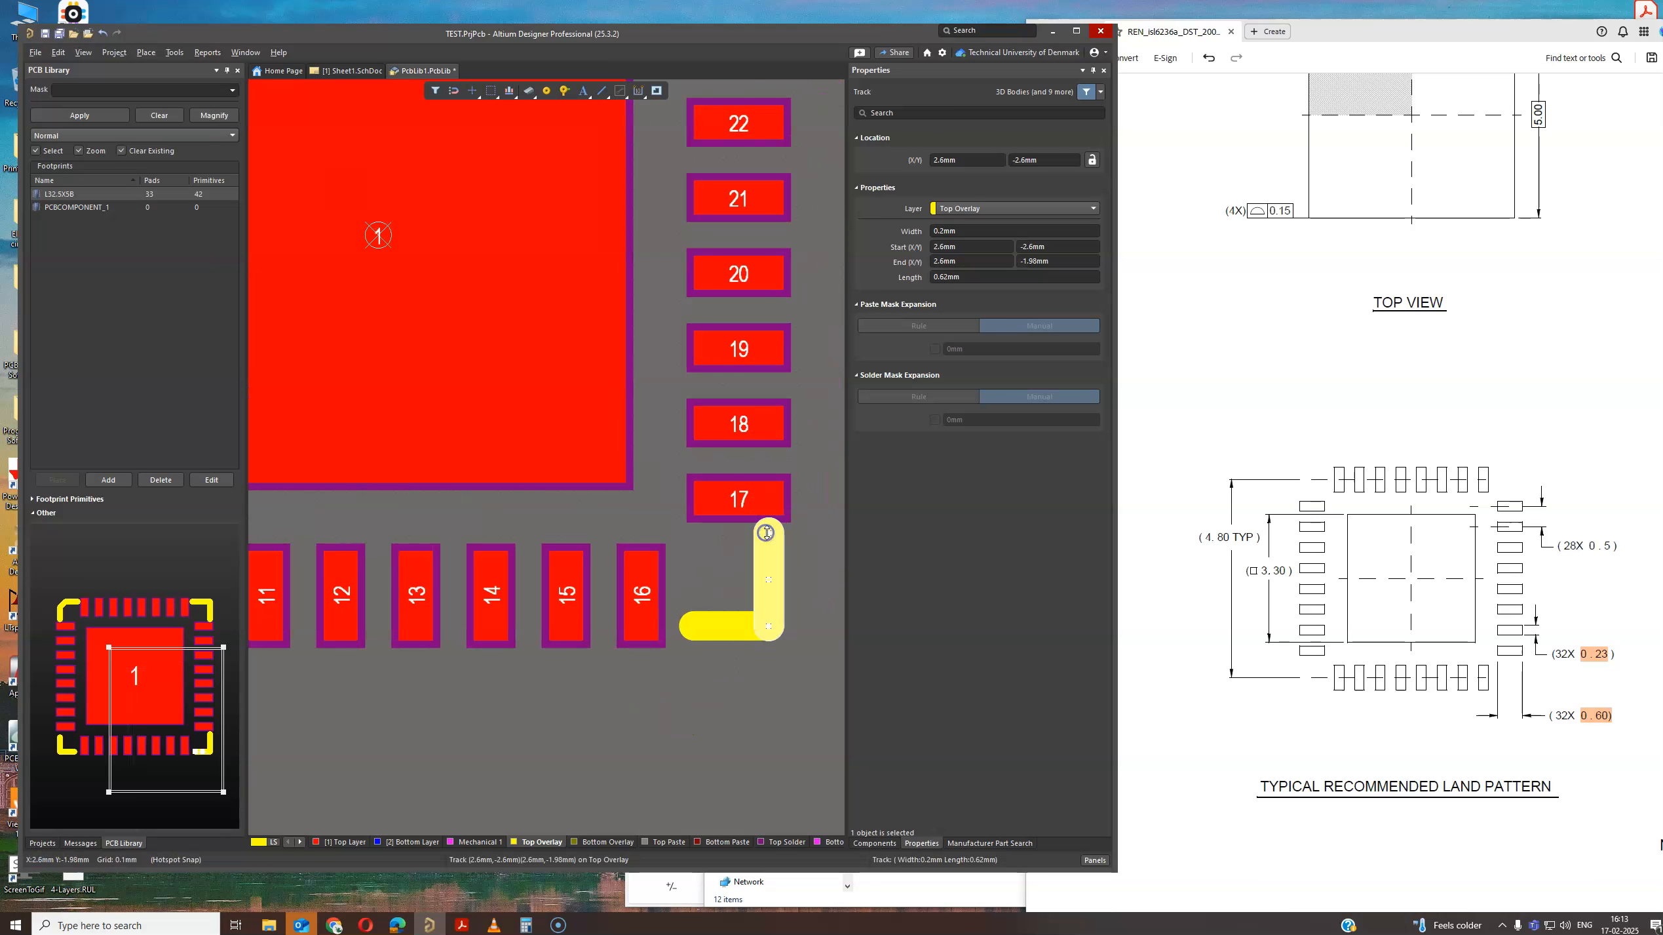
pyautogui.moveTo(769, 531); pyautogui.dragTo(768, 554)
pyautogui.keyDown('ctrl'); pyautogui.scroll(-3, 768, 553); pyautogui.keyUp('ctrl')
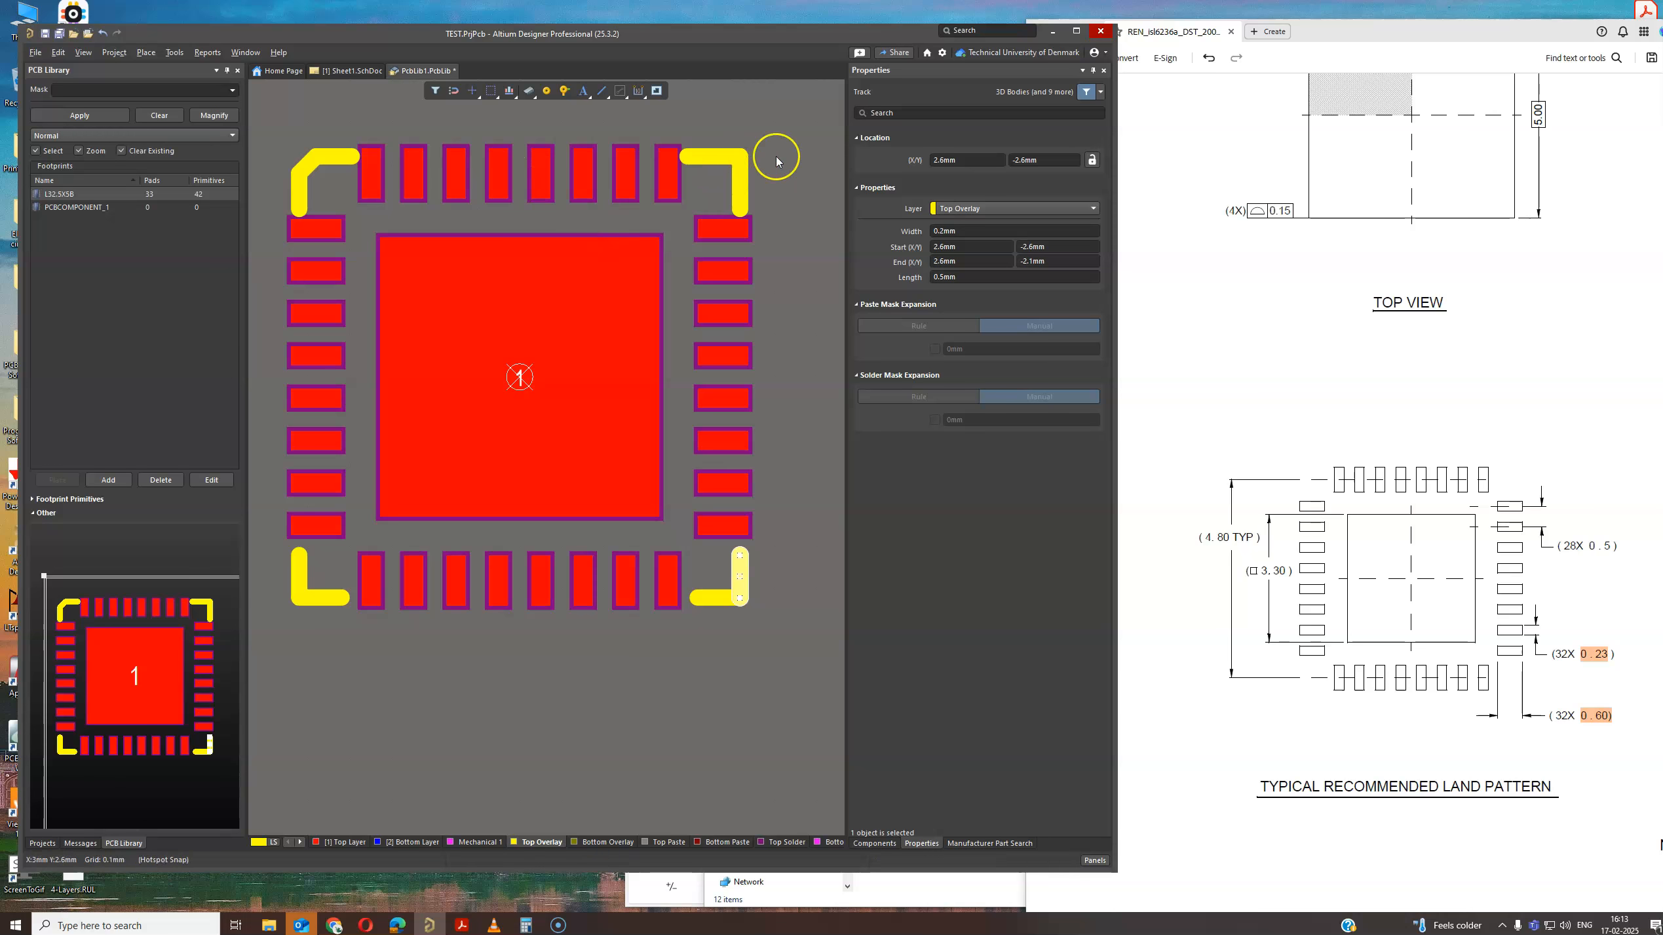
# Shorten both silkscreen tracks at the corner between pads 24 and 25 to 0.5 mm.
pyautogui.scroll(2, 780, 327)
pyautogui.keyDown('ctrl'); pyautogui.scroll(3, 730, 340); pyautogui.keyUp('ctrl')
pyautogui.click(731, 340)
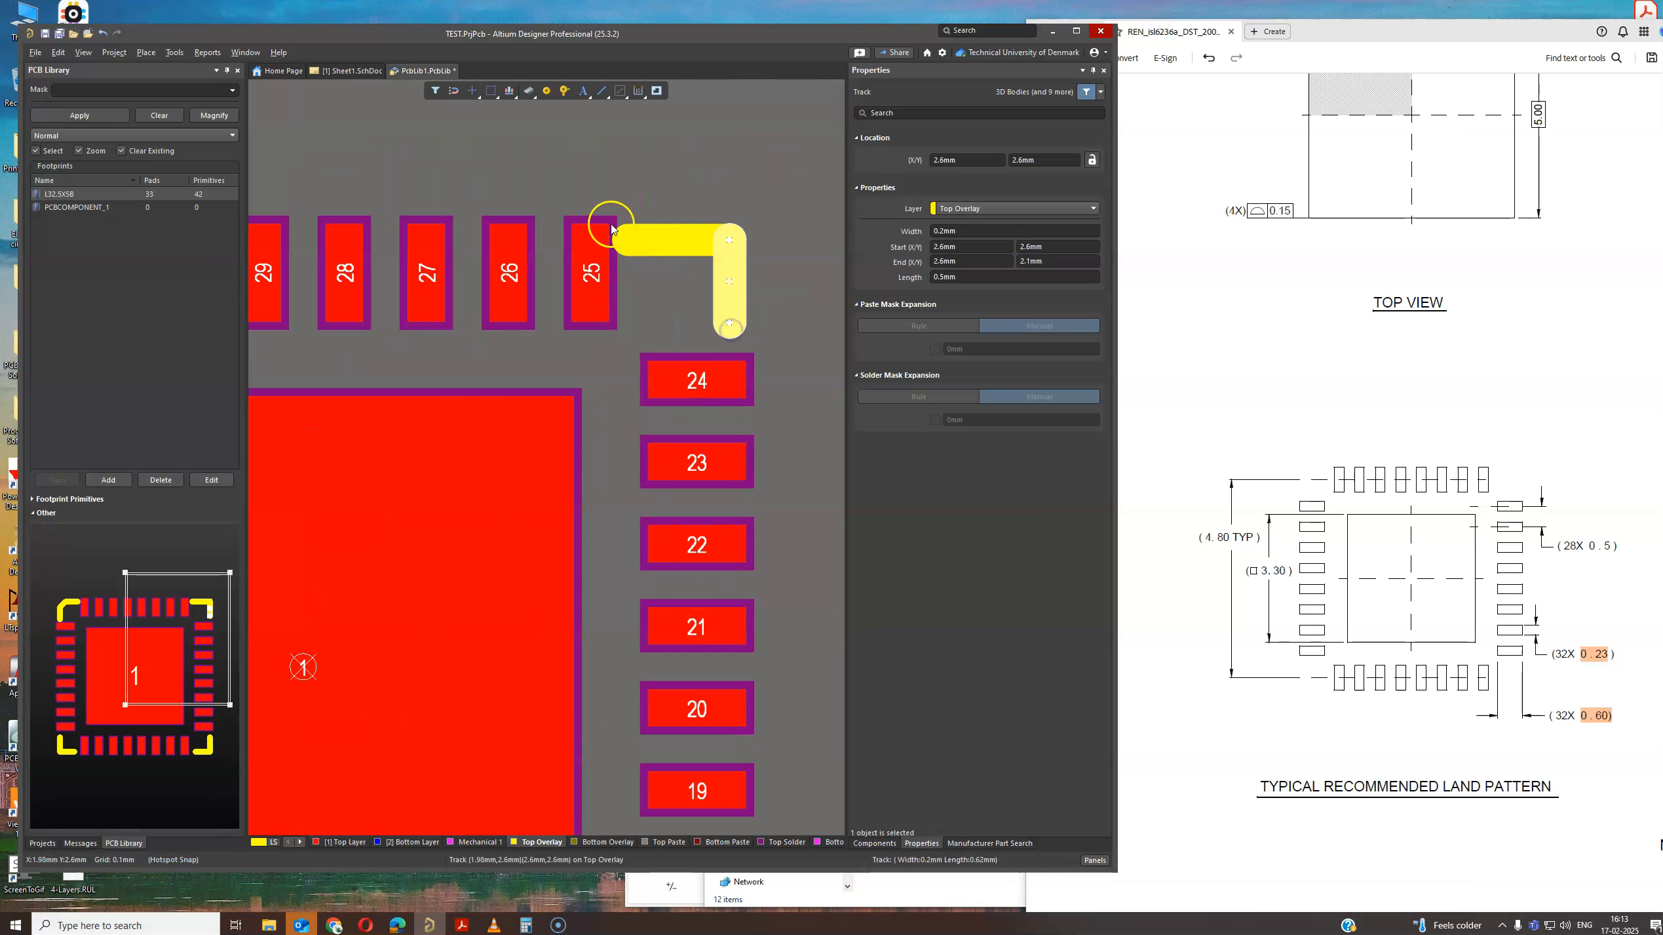
pyautogui.click(629, 235)
pyautogui.moveTo(627, 239); pyautogui.dragTo(648, 239)
pyautogui.keyDown('ctrl'); pyautogui.scroll(-3, 615, 255); pyautogui.keyUp('ctrl')
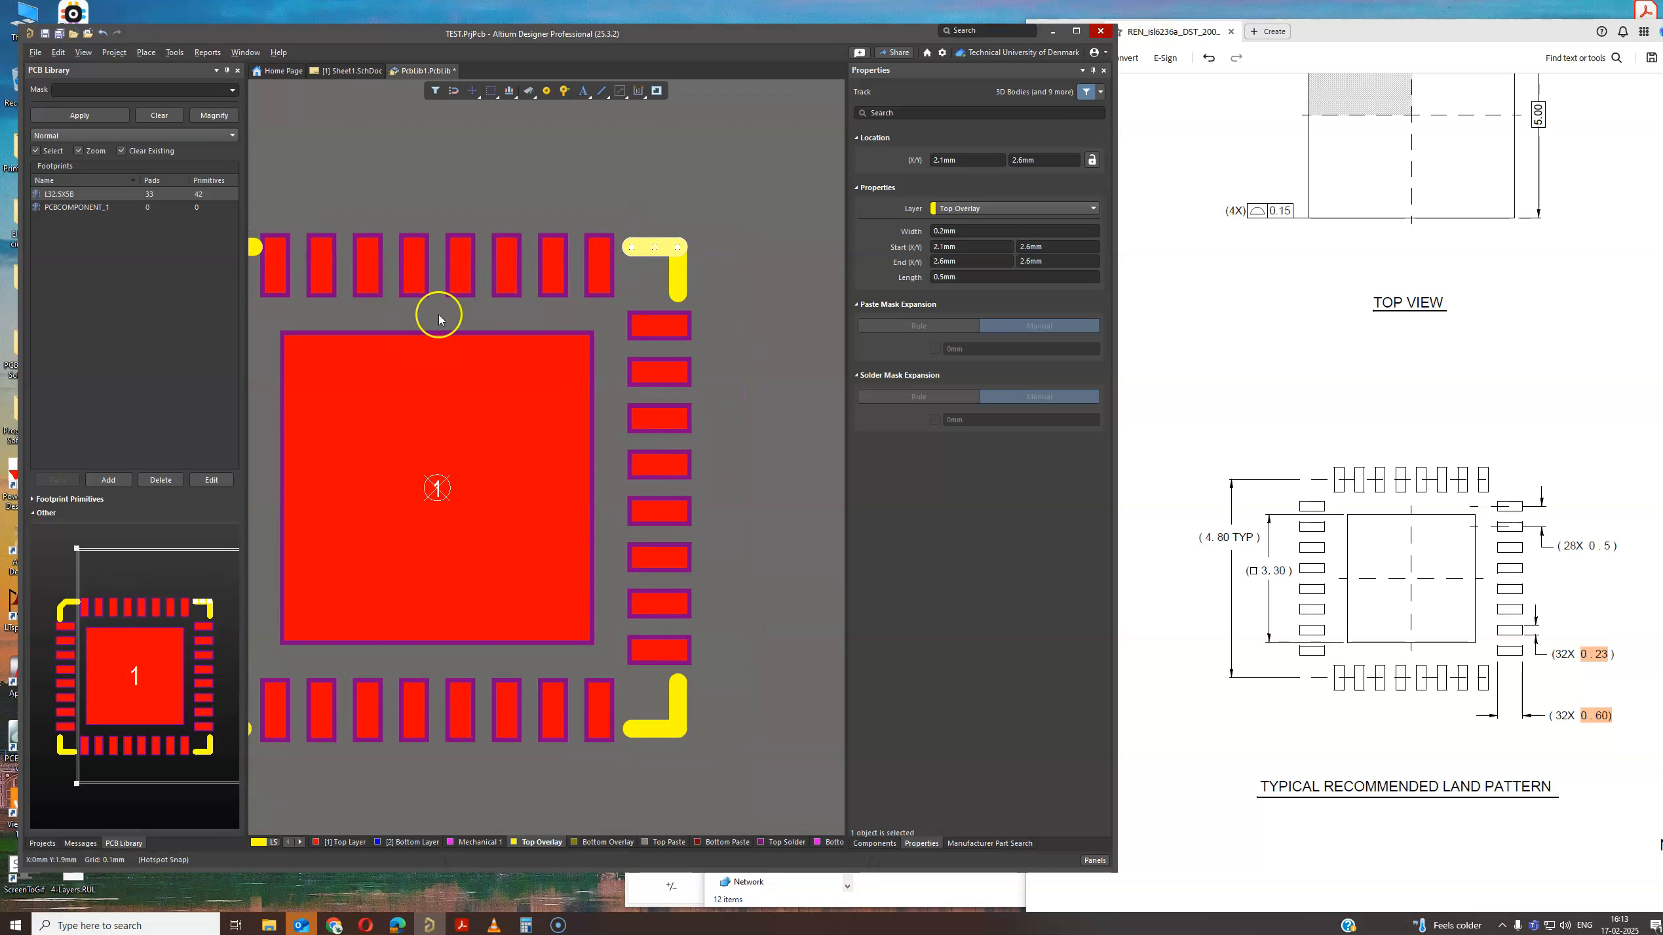
# Shorten the straight silkscreen tracks at the chamfered pin 1 corner, moving their pad-side ends to X -2.1 mm and Y 2.1 mm.
pyautogui.moveTo(441, 314); pyautogui.dragTo(691, 317, button='right')
pyautogui.keyDown('ctrl'); pyautogui.scroll(2, 422, 278); pyautogui.keyUp('ctrl')
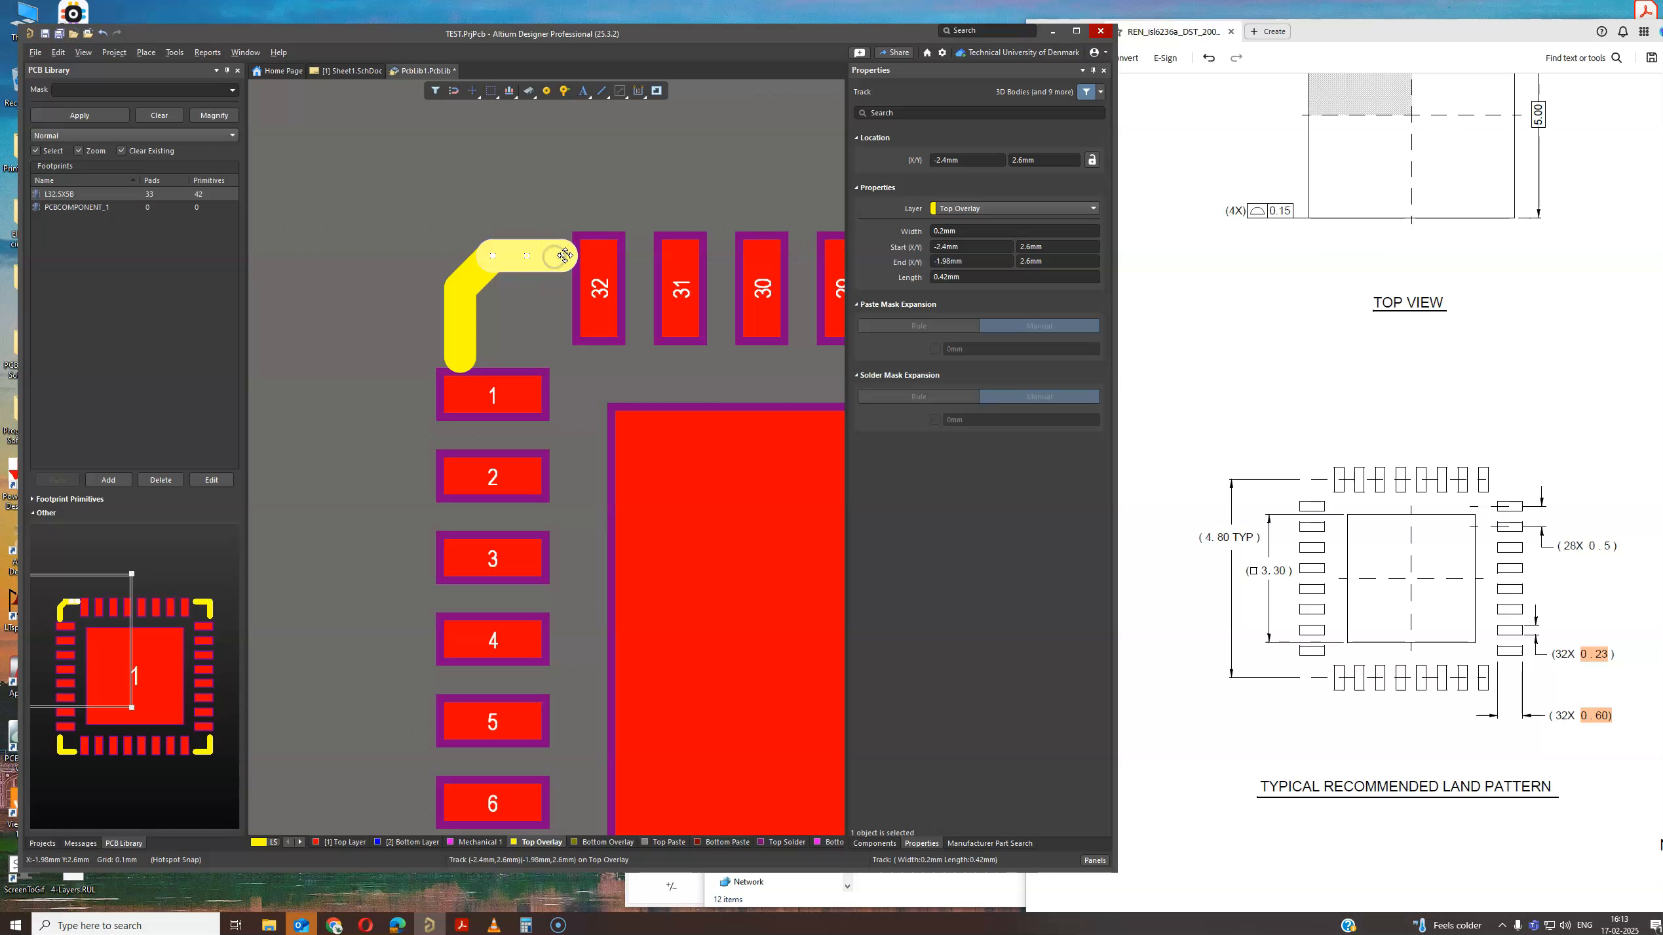
pyautogui.moveTo(563, 256); pyautogui.dragTo(542, 256)
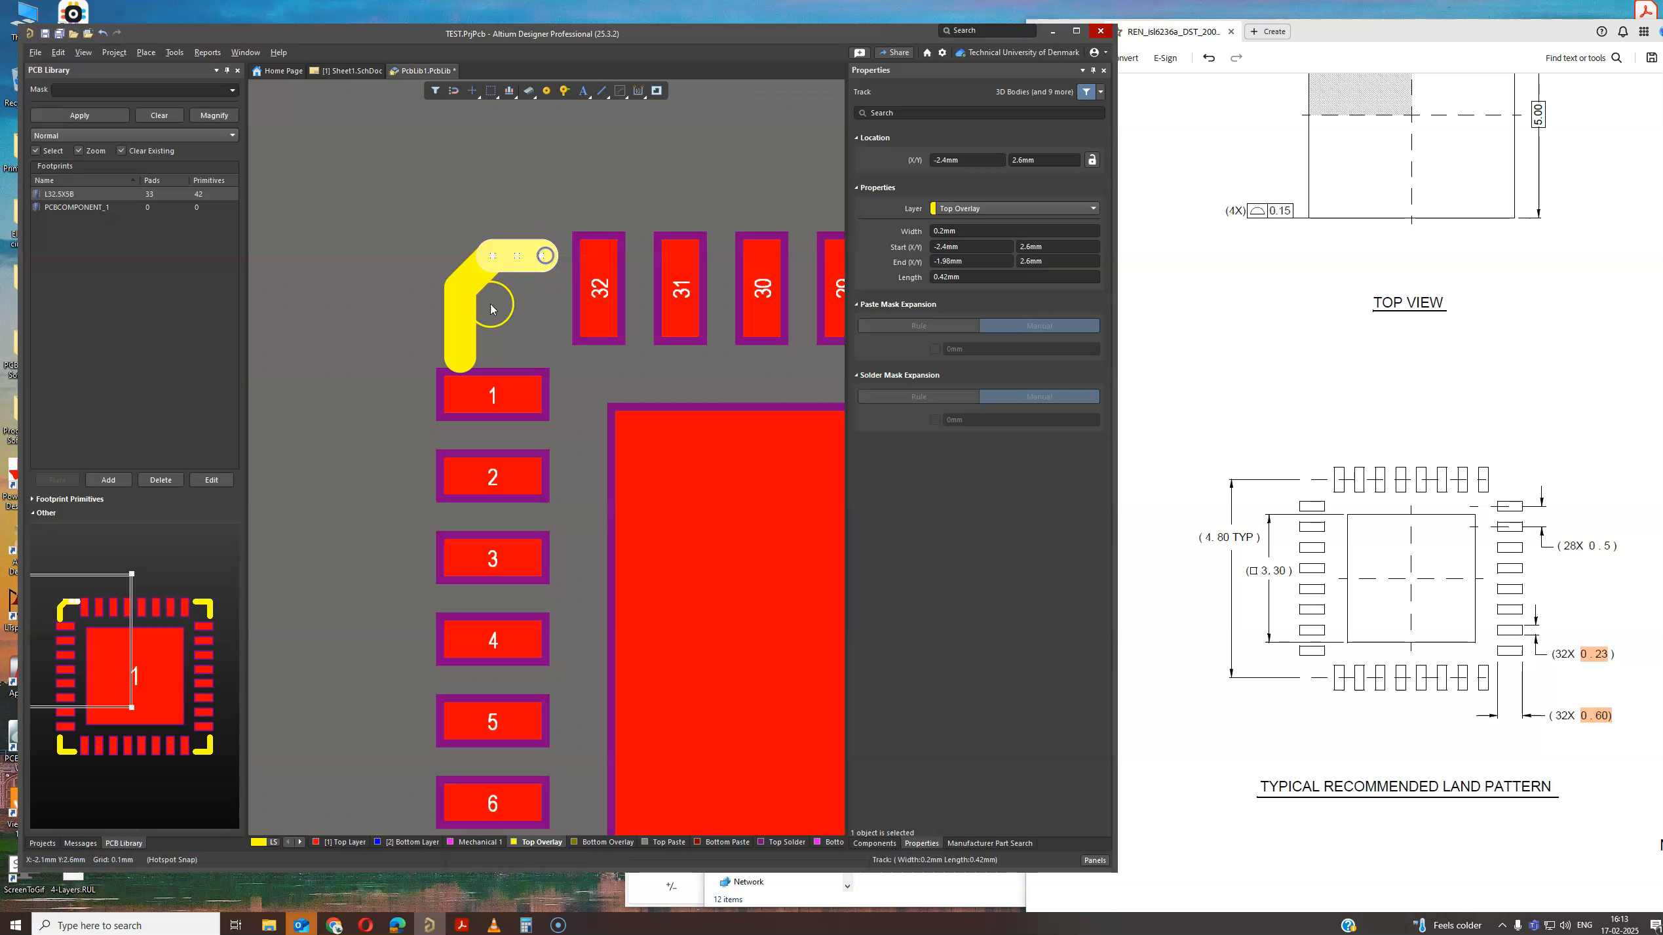
pyautogui.click(456, 354)
pyautogui.moveTo(463, 358); pyautogui.dragTo(461, 338)
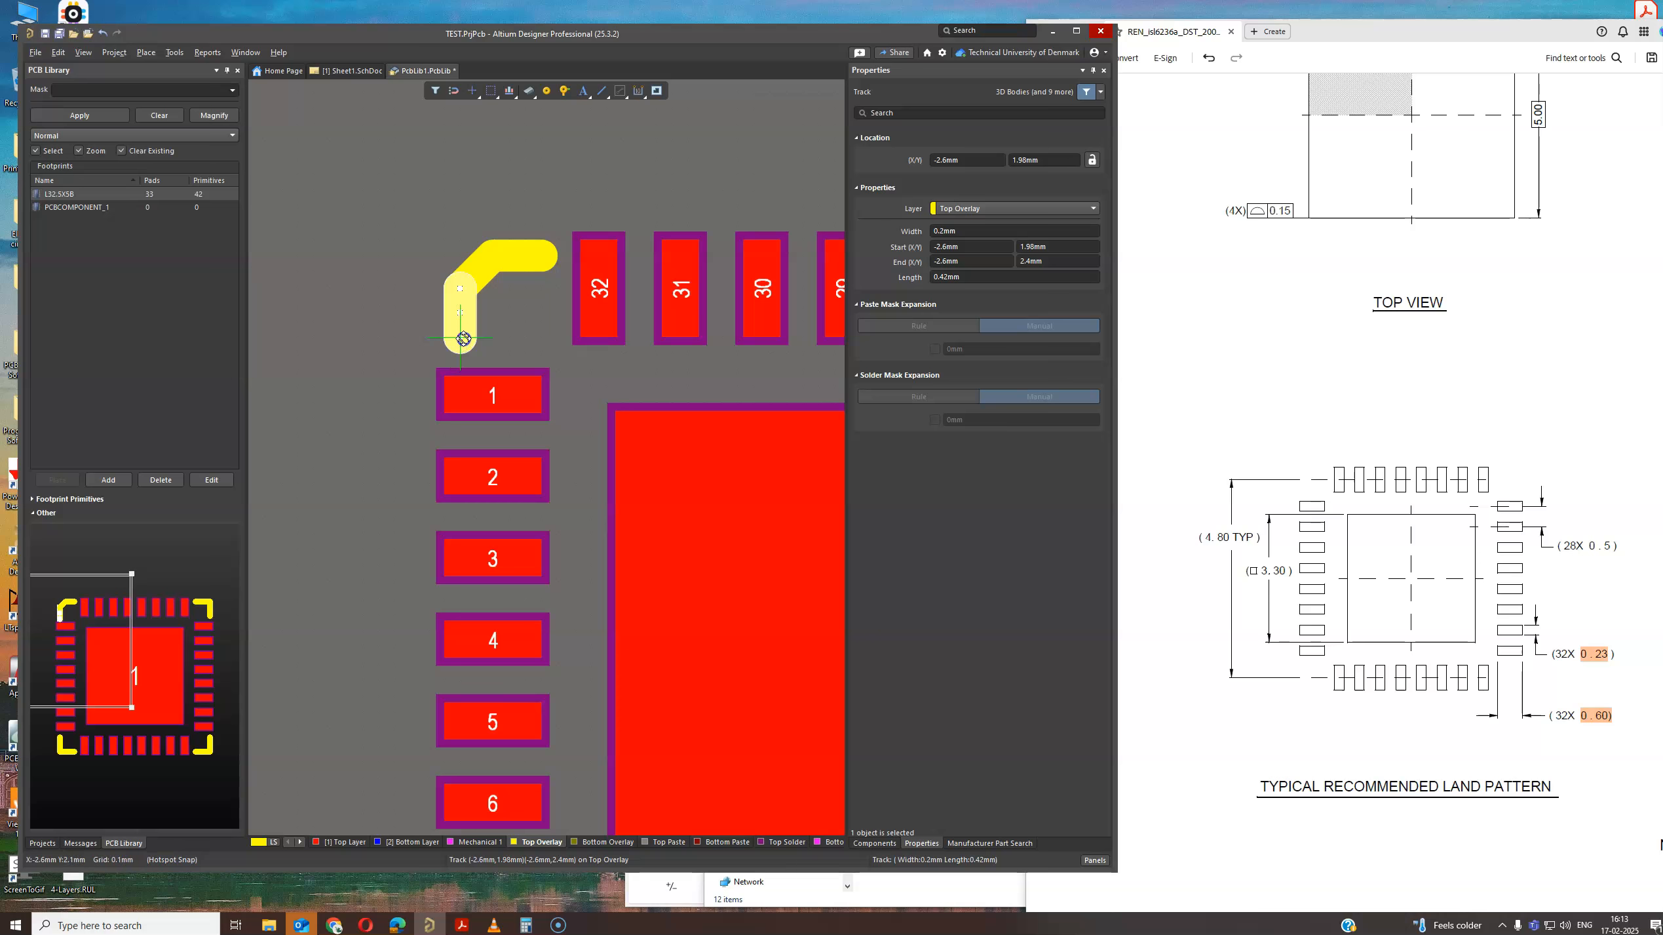
# Measure the distance between the diagonally opposite silkscreen corners and compare it with the package outline in the datasheet.
pyautogui.click(576, 374)
pyautogui.keyDown('ctrl'); pyautogui.scroll(-4, 603, 485); pyautogui.keyUp('ctrl')
pyautogui.moveTo(521, 557)
pyautogui.mouseDown(button='right')
pyautogui.moveTo(488, 520)
pyautogui.moveTo(361, 511)
pyautogui.mouseUp(button='right')
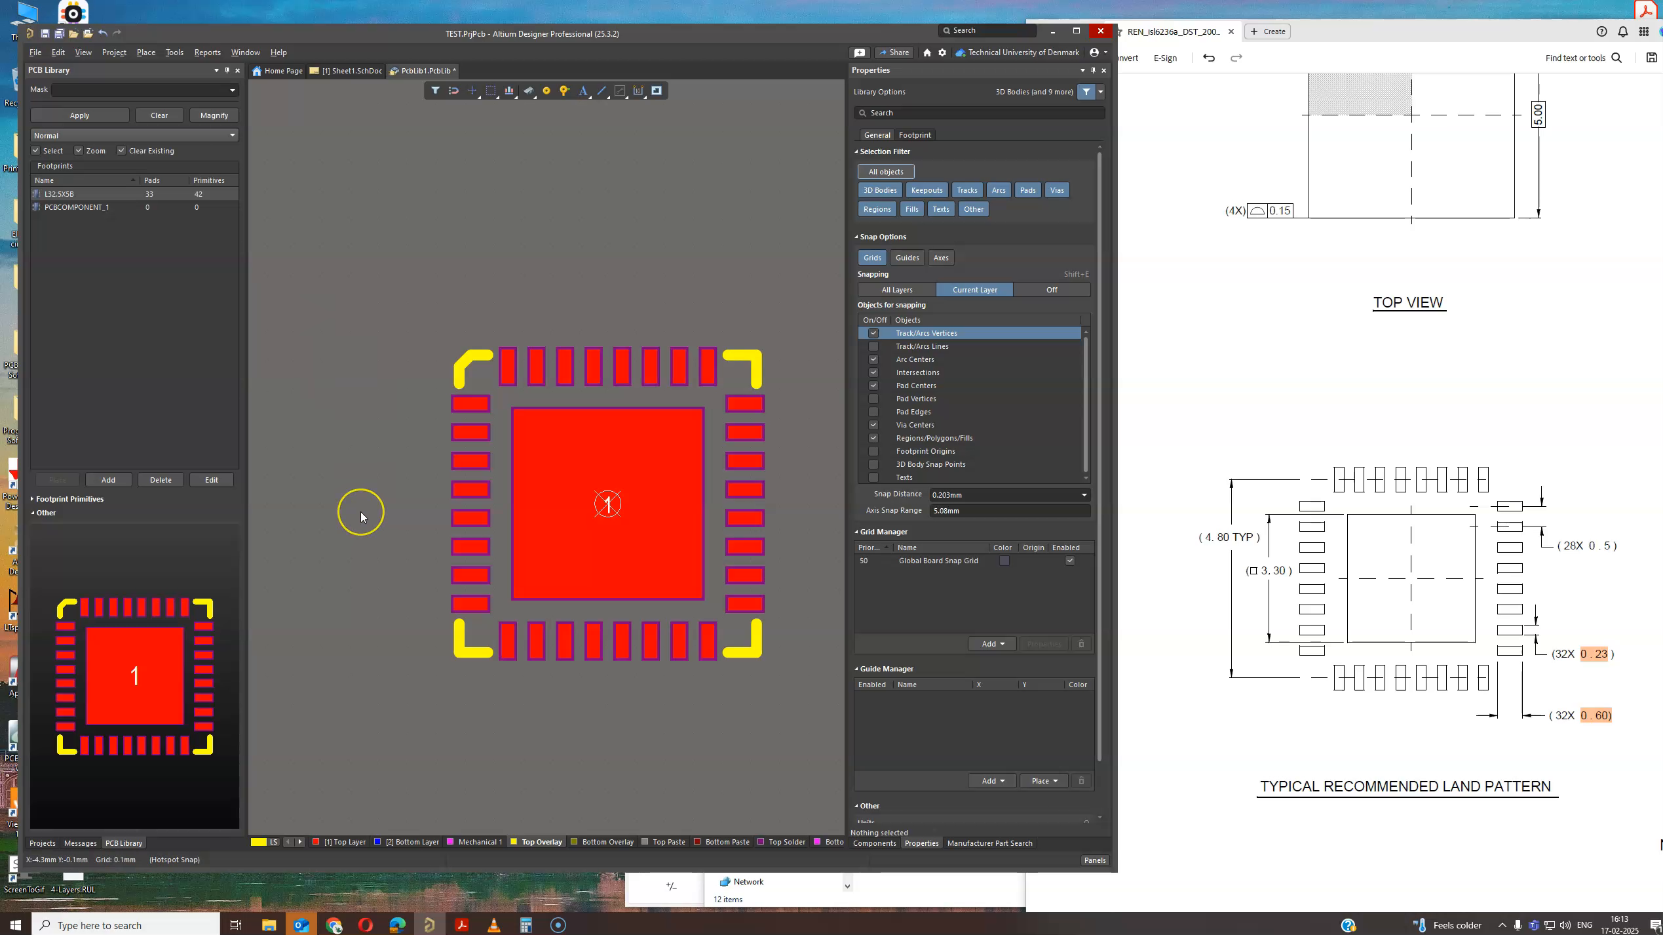
pyautogui.hotkey('ctrl', 'm')
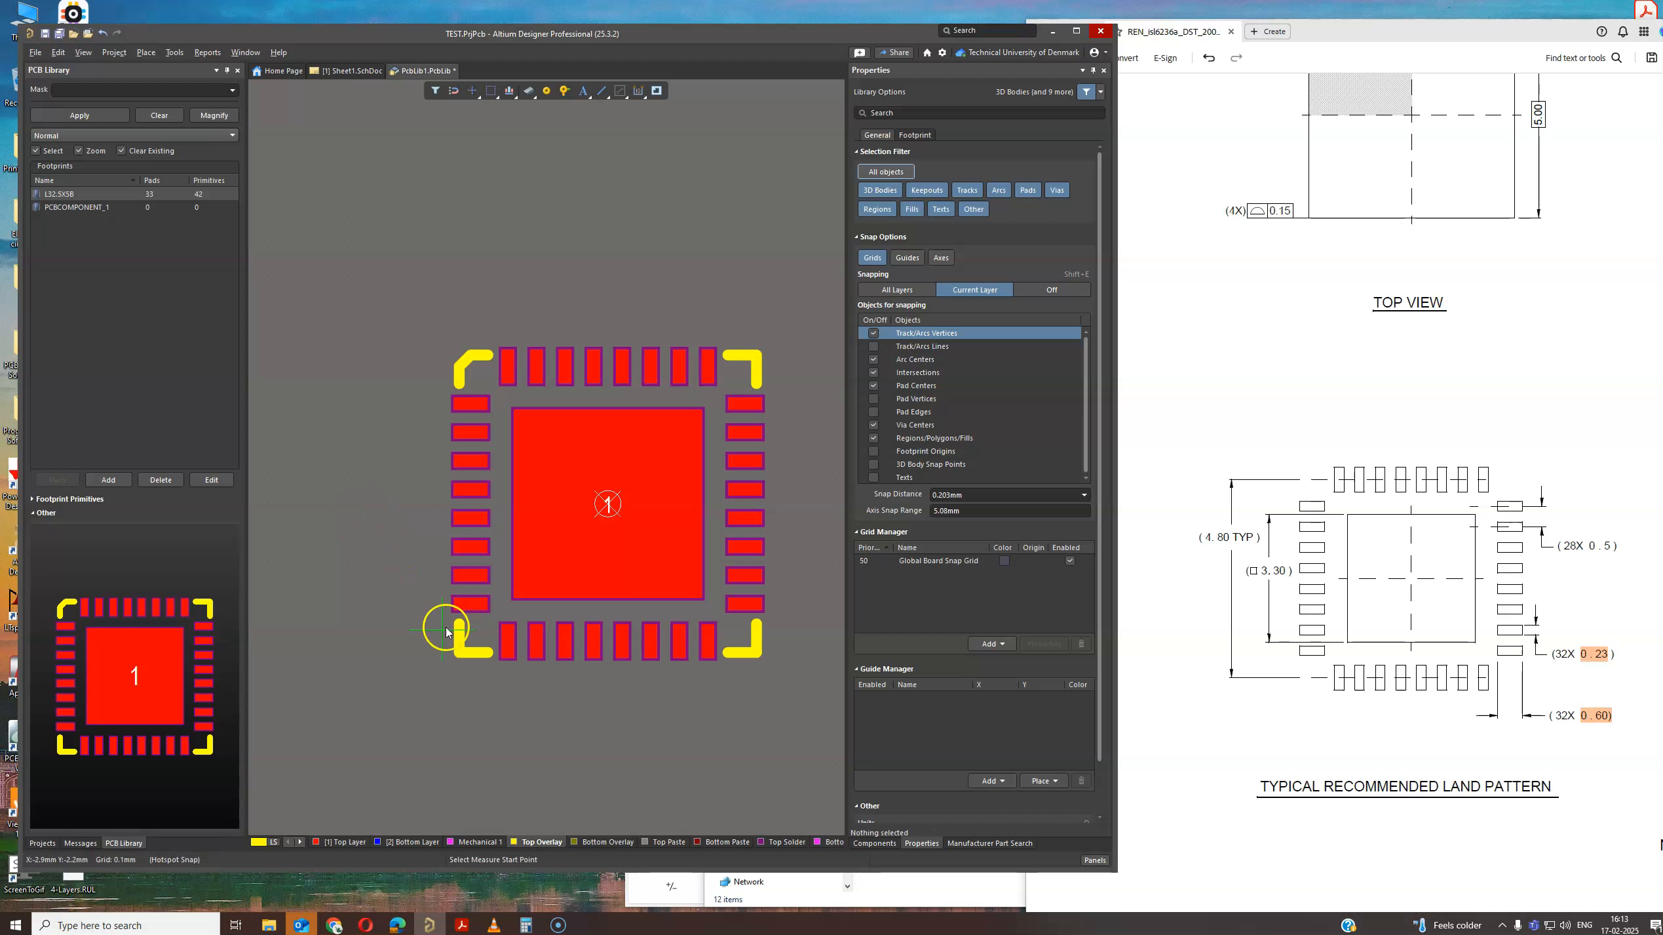
pyautogui.click(460, 654)
pyautogui.click(757, 359)
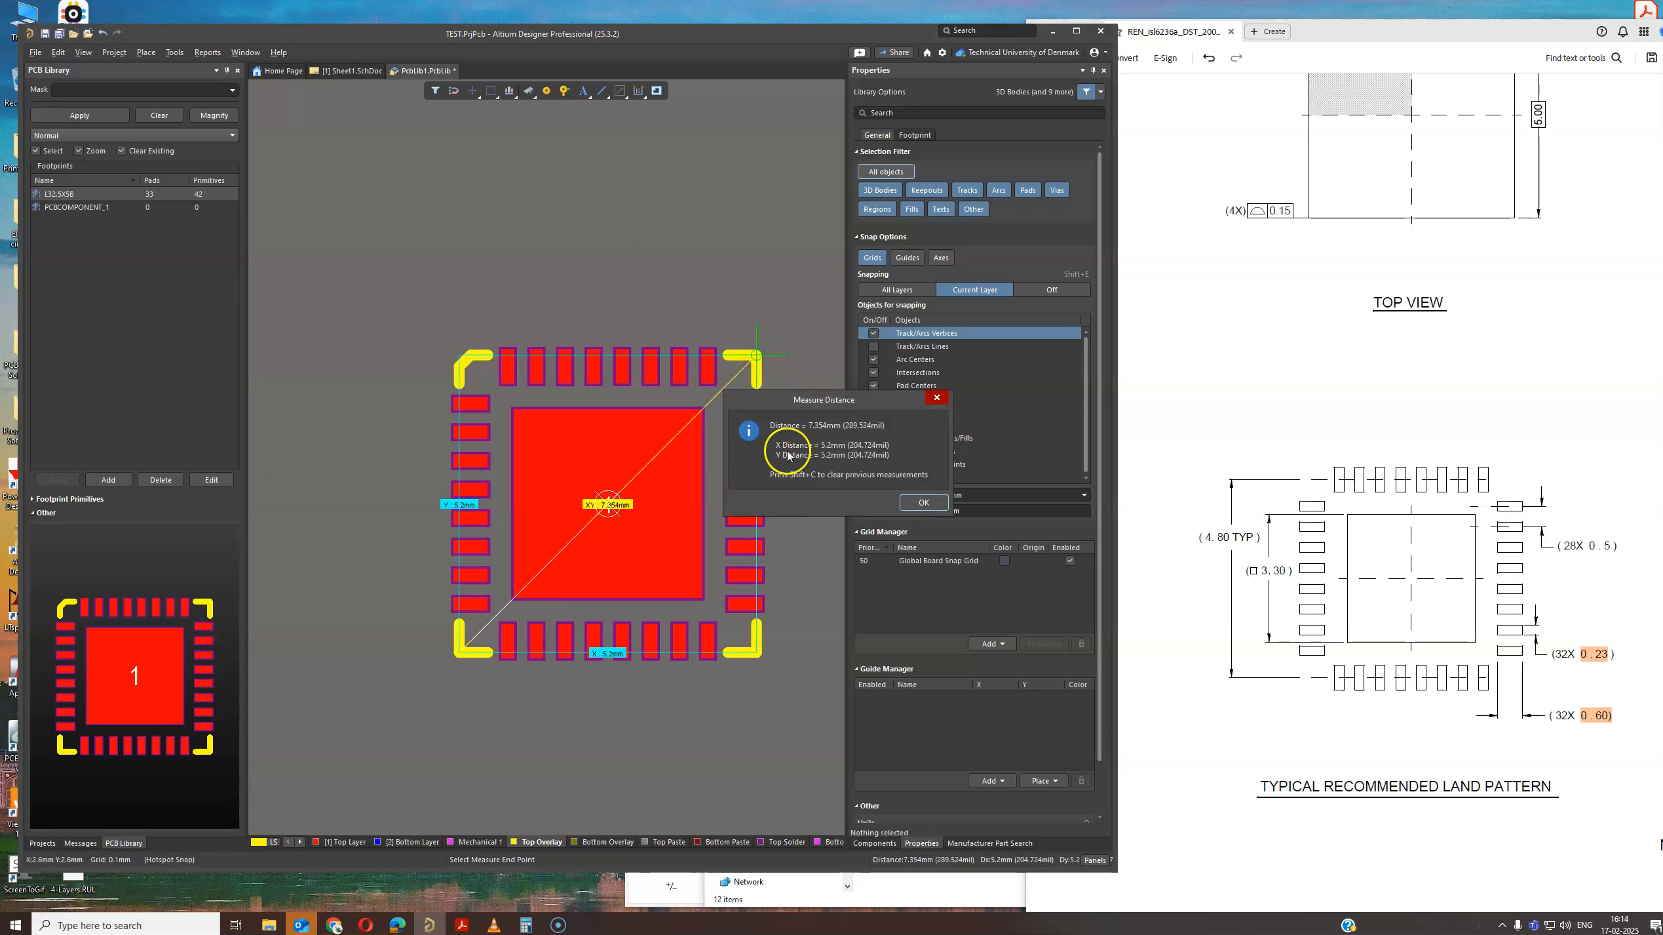
pyautogui.scroll(5, 1307, 476)
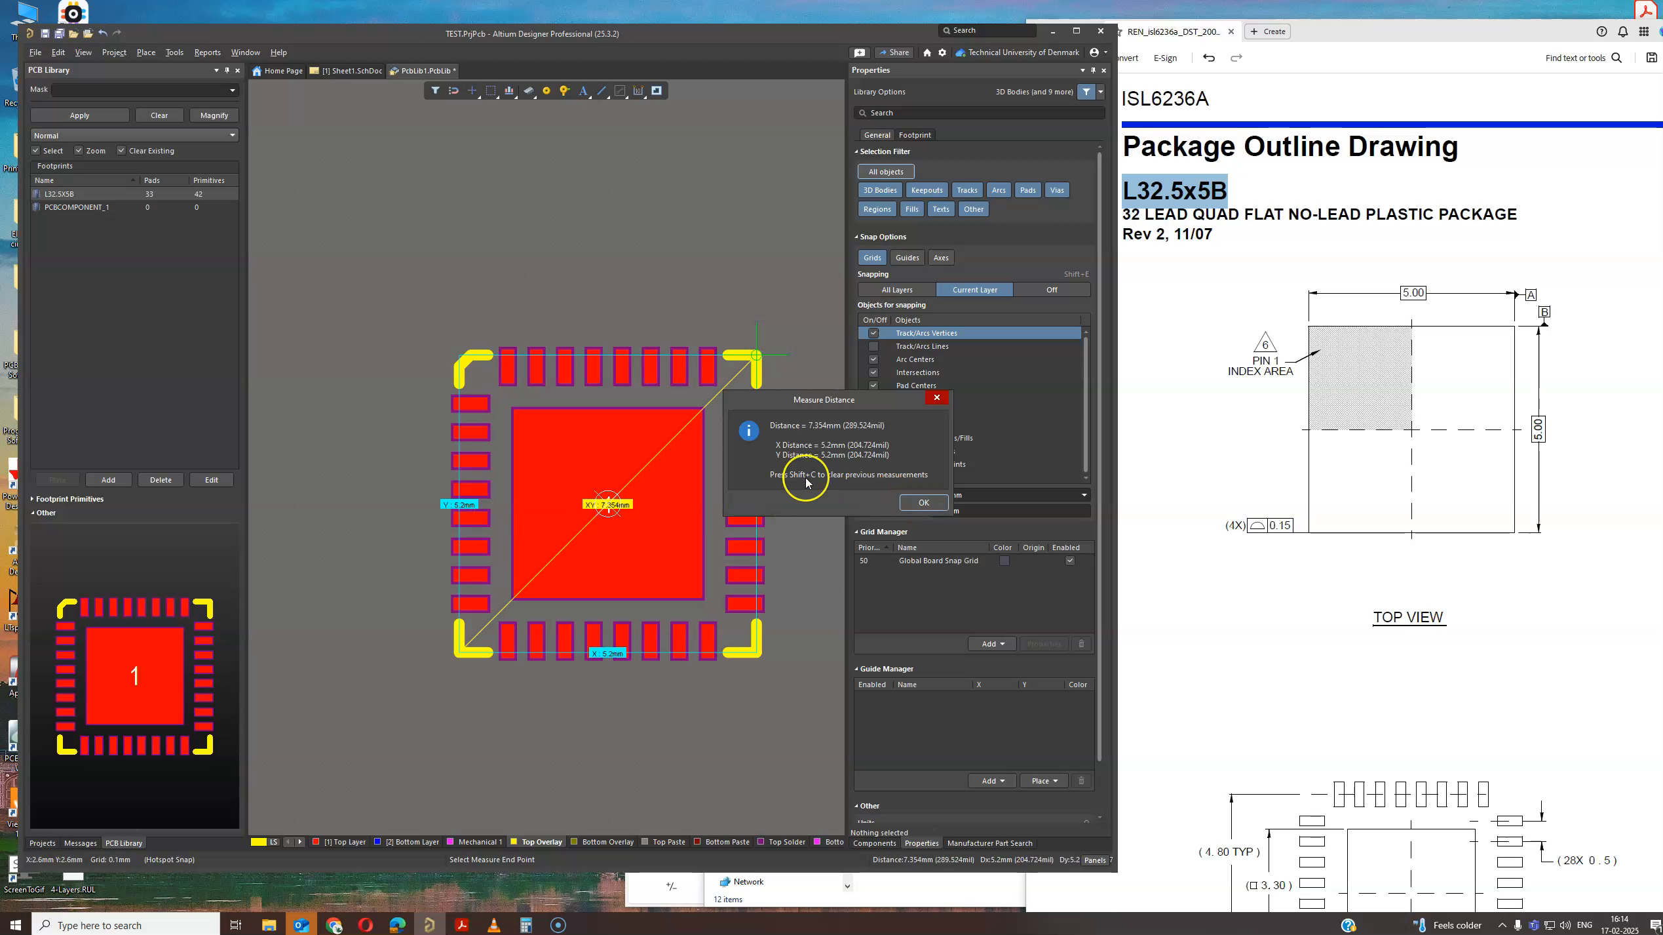
pyautogui.click(924, 502)
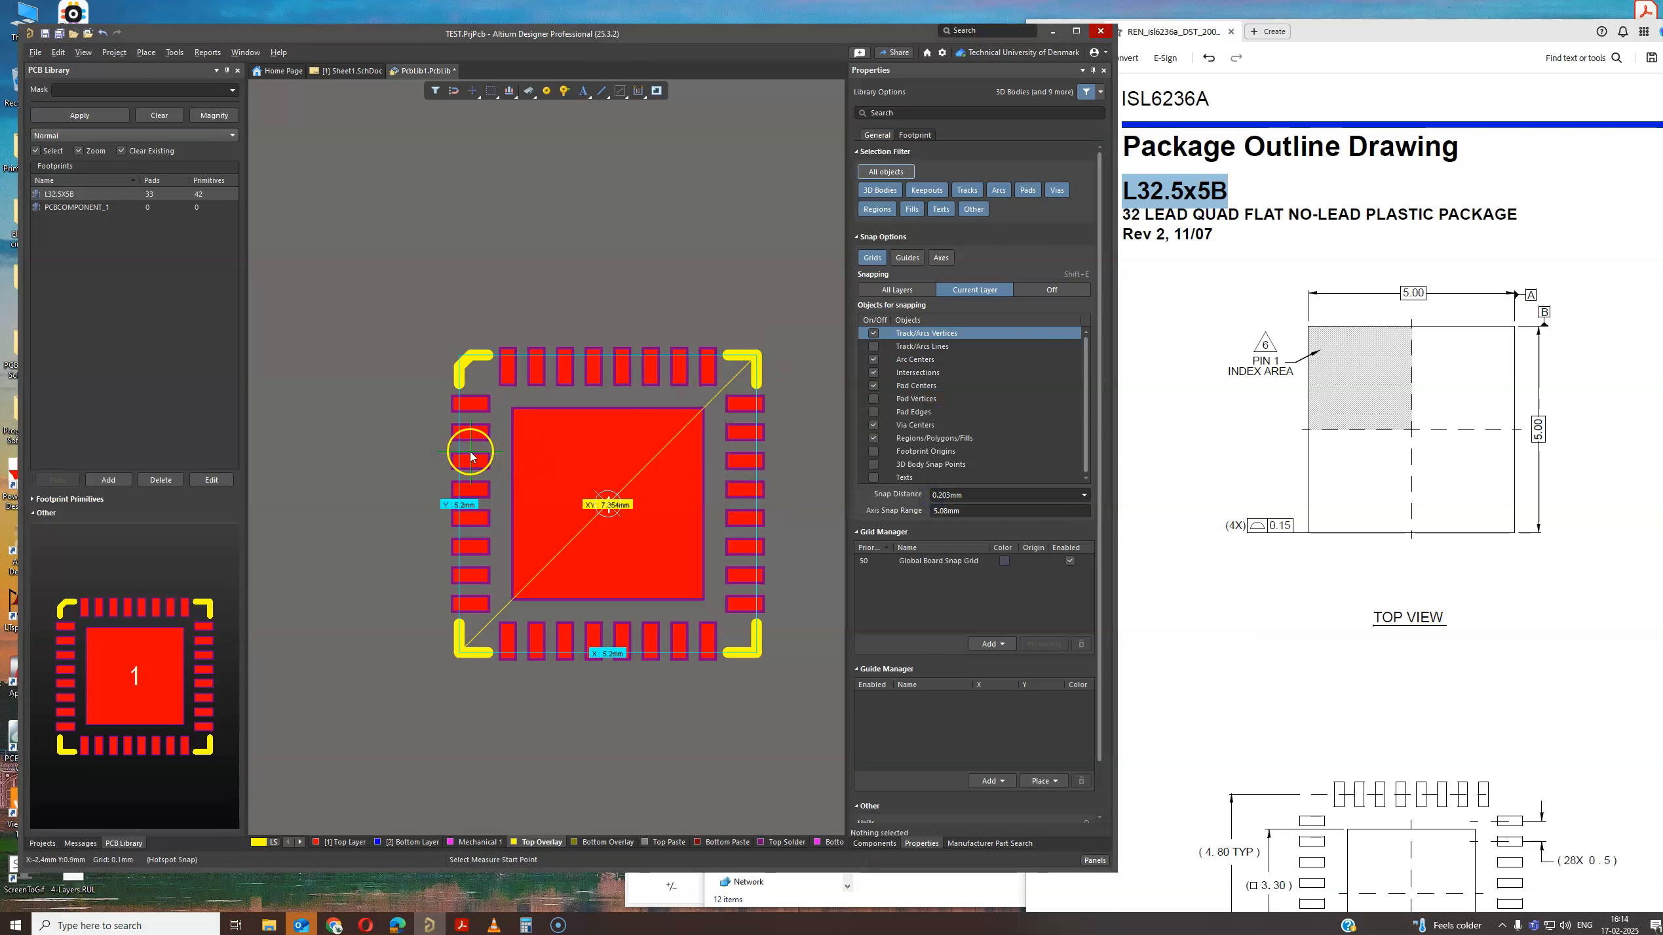
pyautogui.press('Escape')
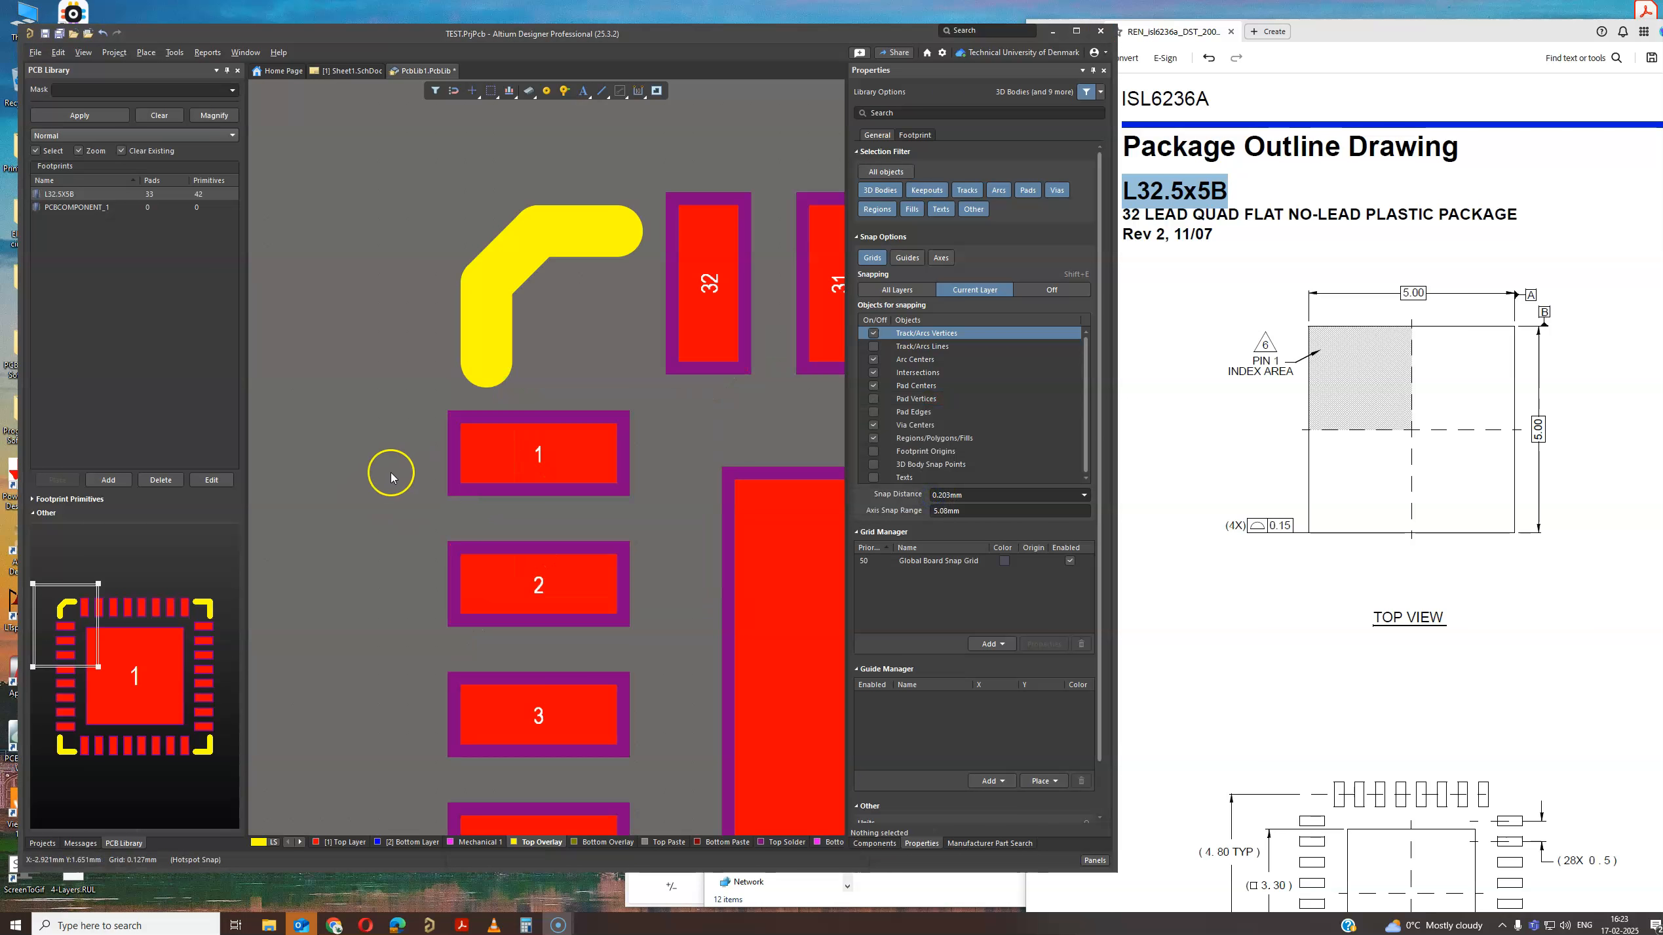
# Place a full circle of about 0.1 mm radius on the Top Overlay outside pad 1, near X -3.3 mm, Y 1.9 mm.
pyautogui.keyDown('ctrl'); pyautogui.scroll(-2, 404, 462); pyautogui.keyUp('ctrl')
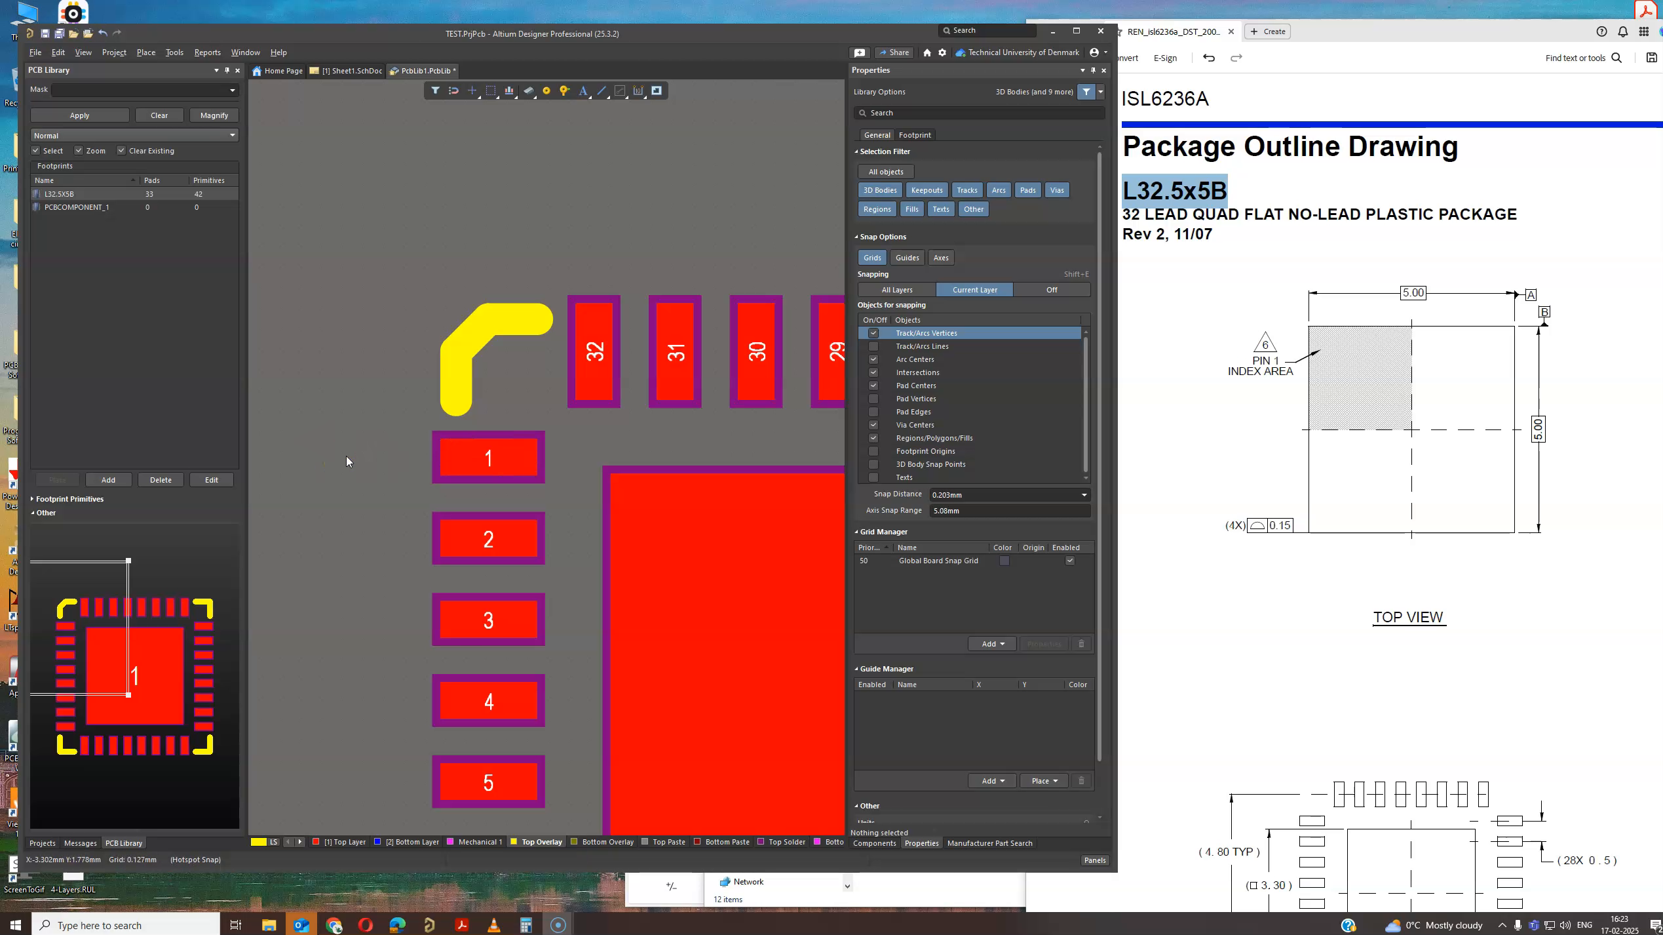
pyautogui.press('p')
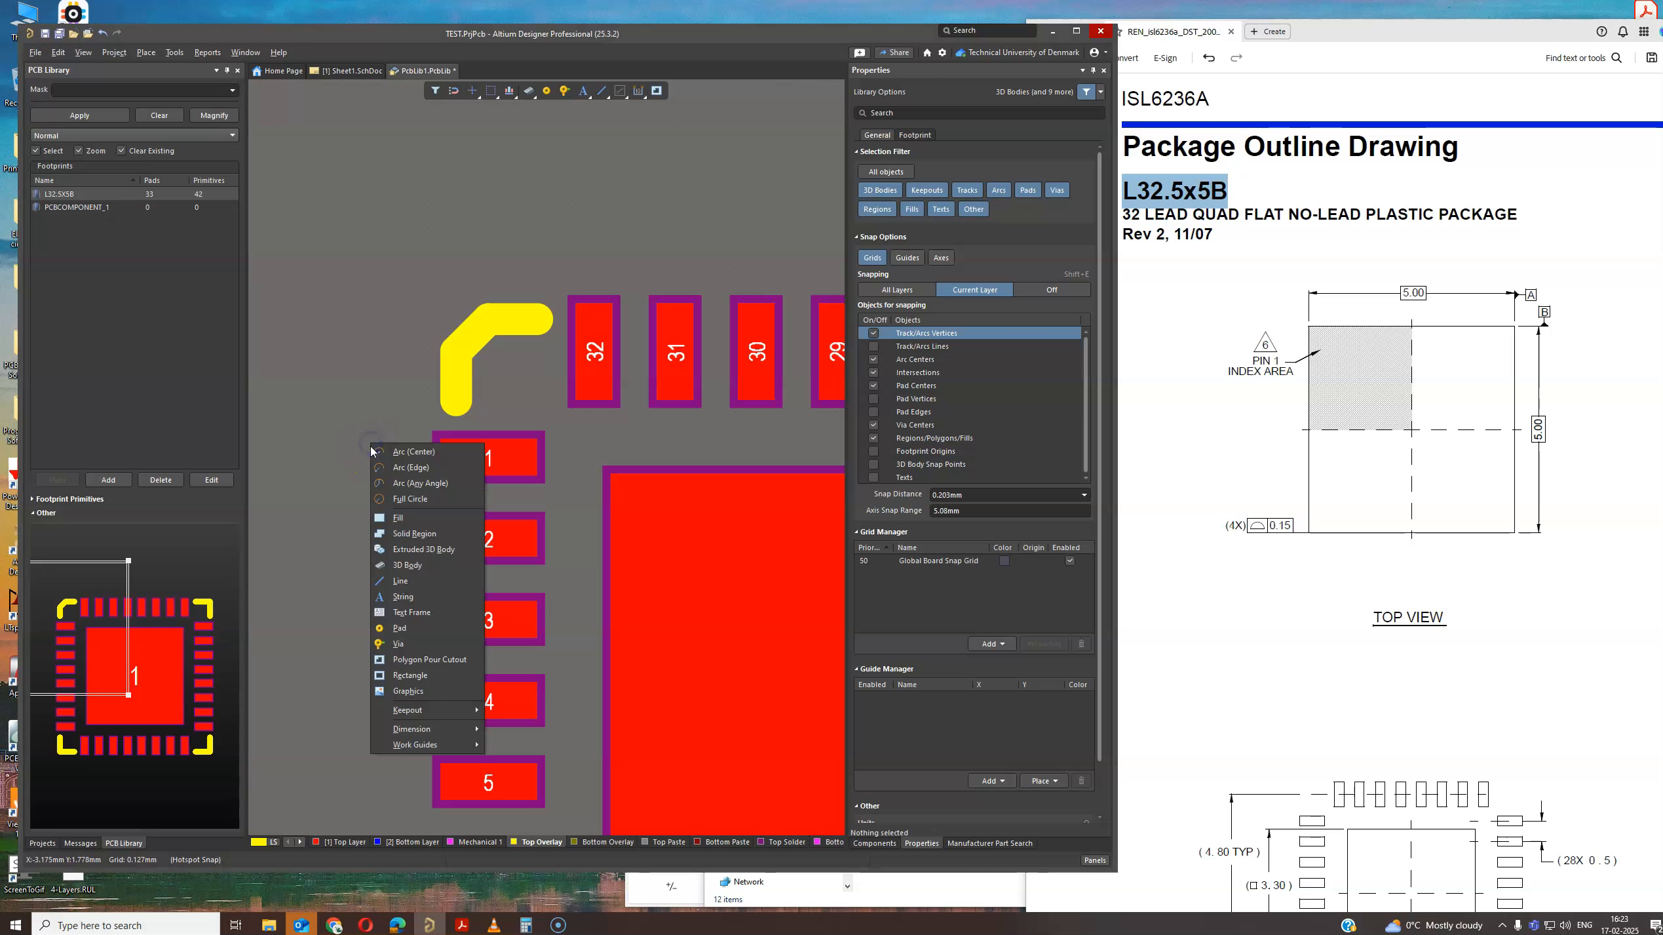
pyautogui.click(412, 499)
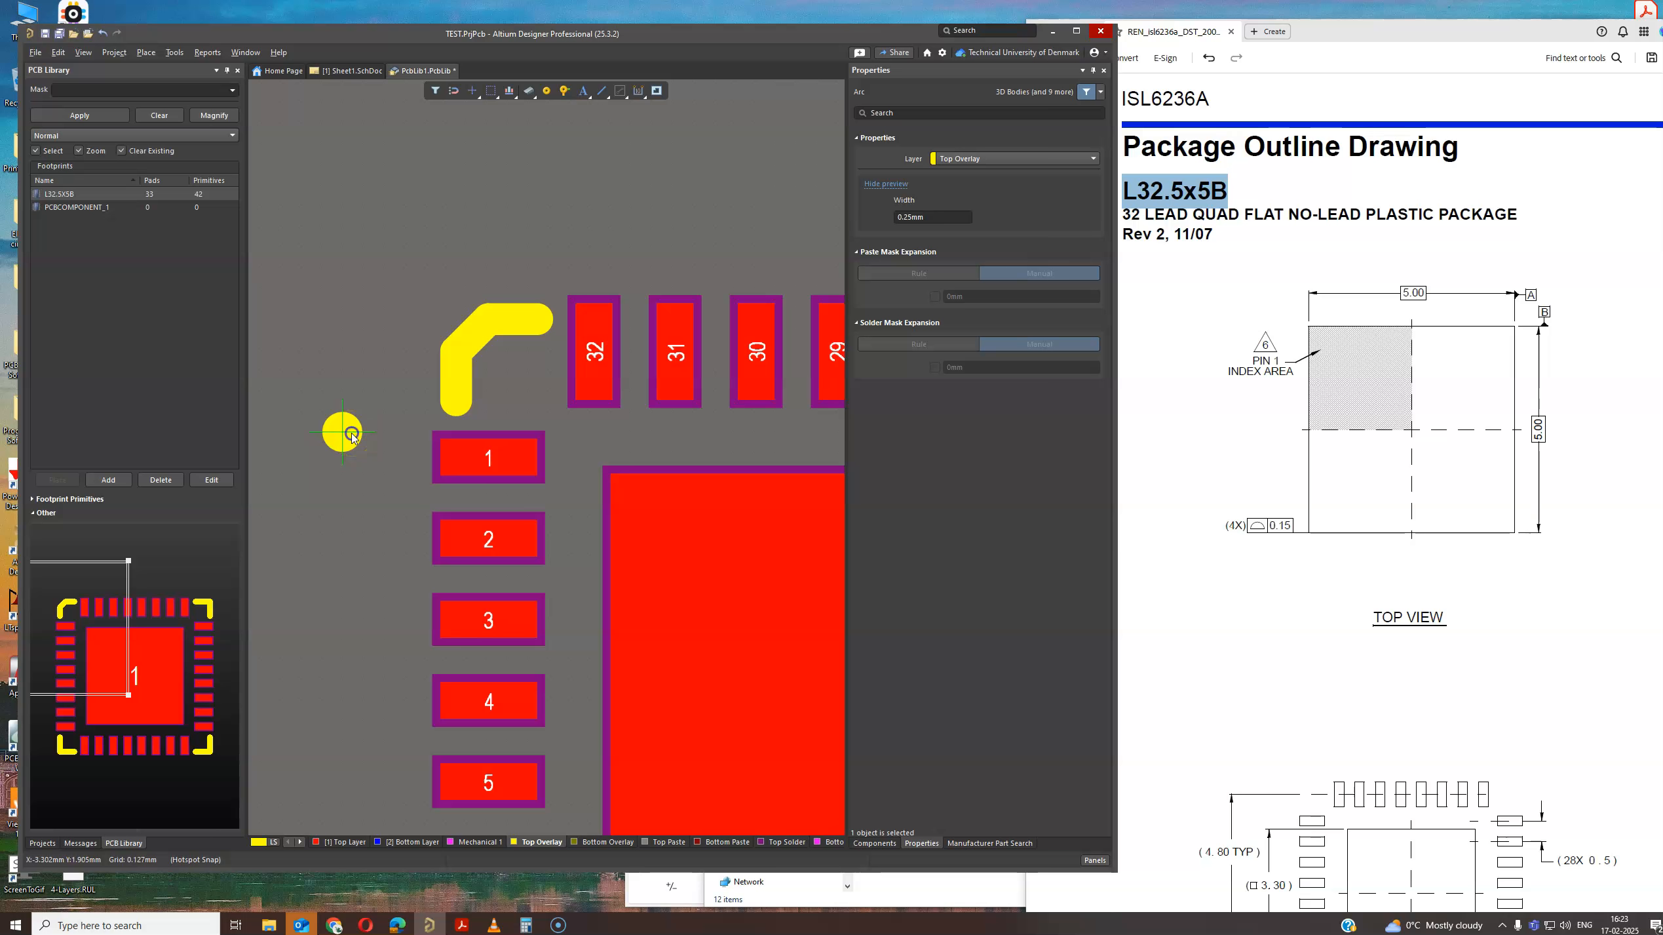
pyautogui.click(350, 434)
pyautogui.click(367, 461)
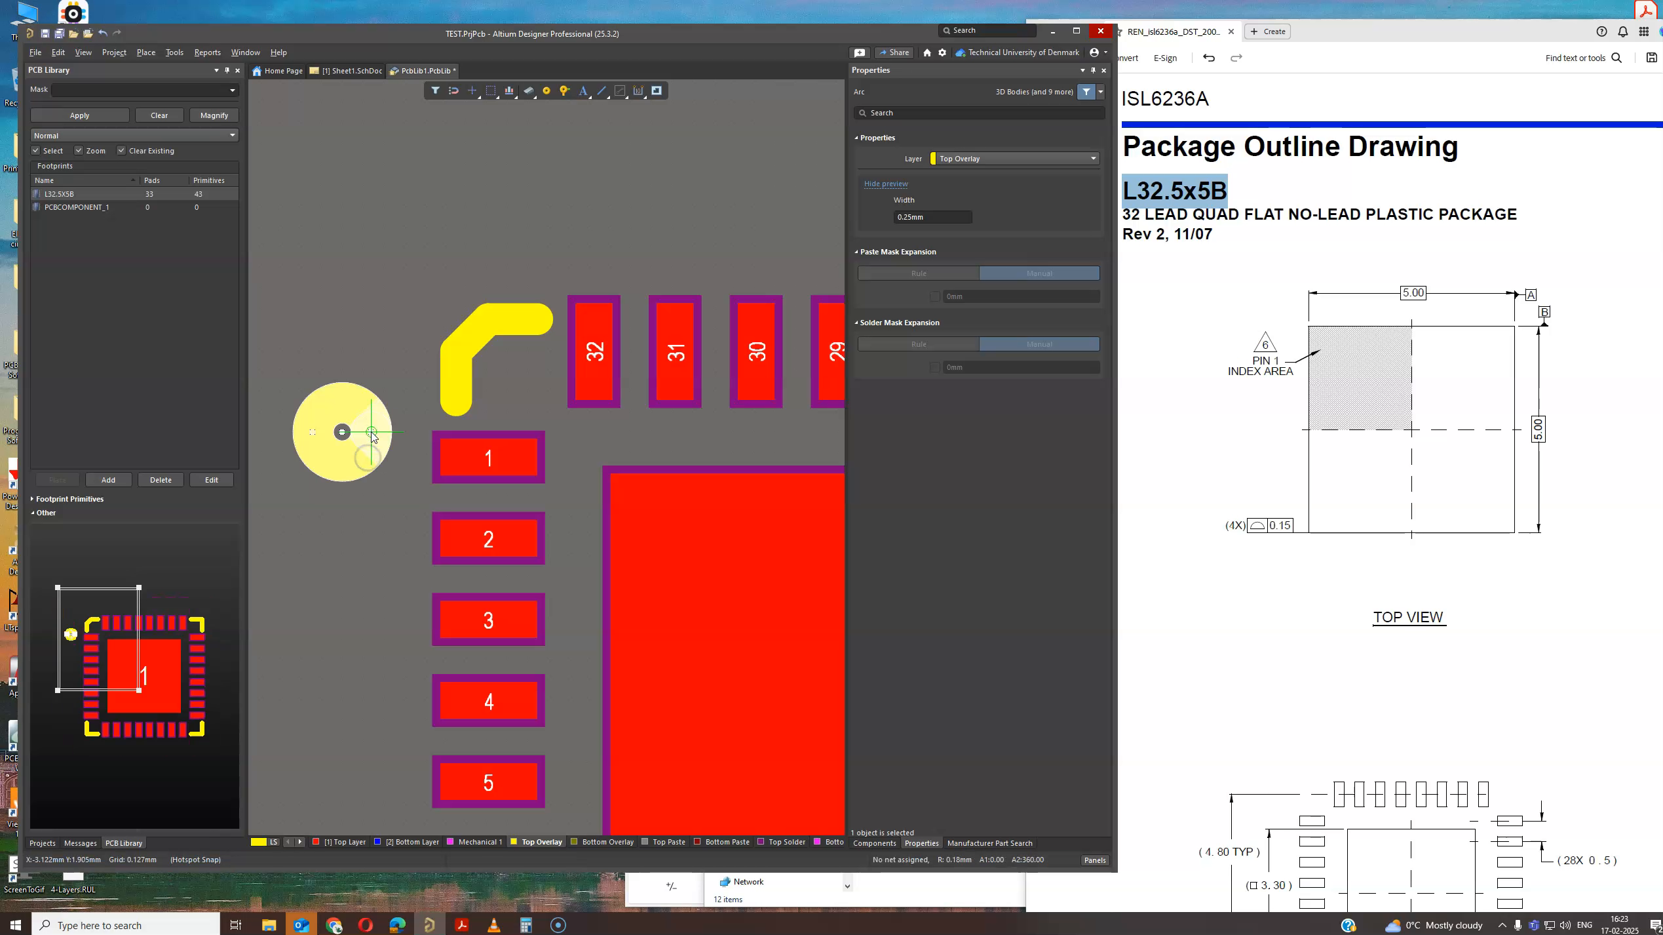
pyautogui.rightClick(396, 366)
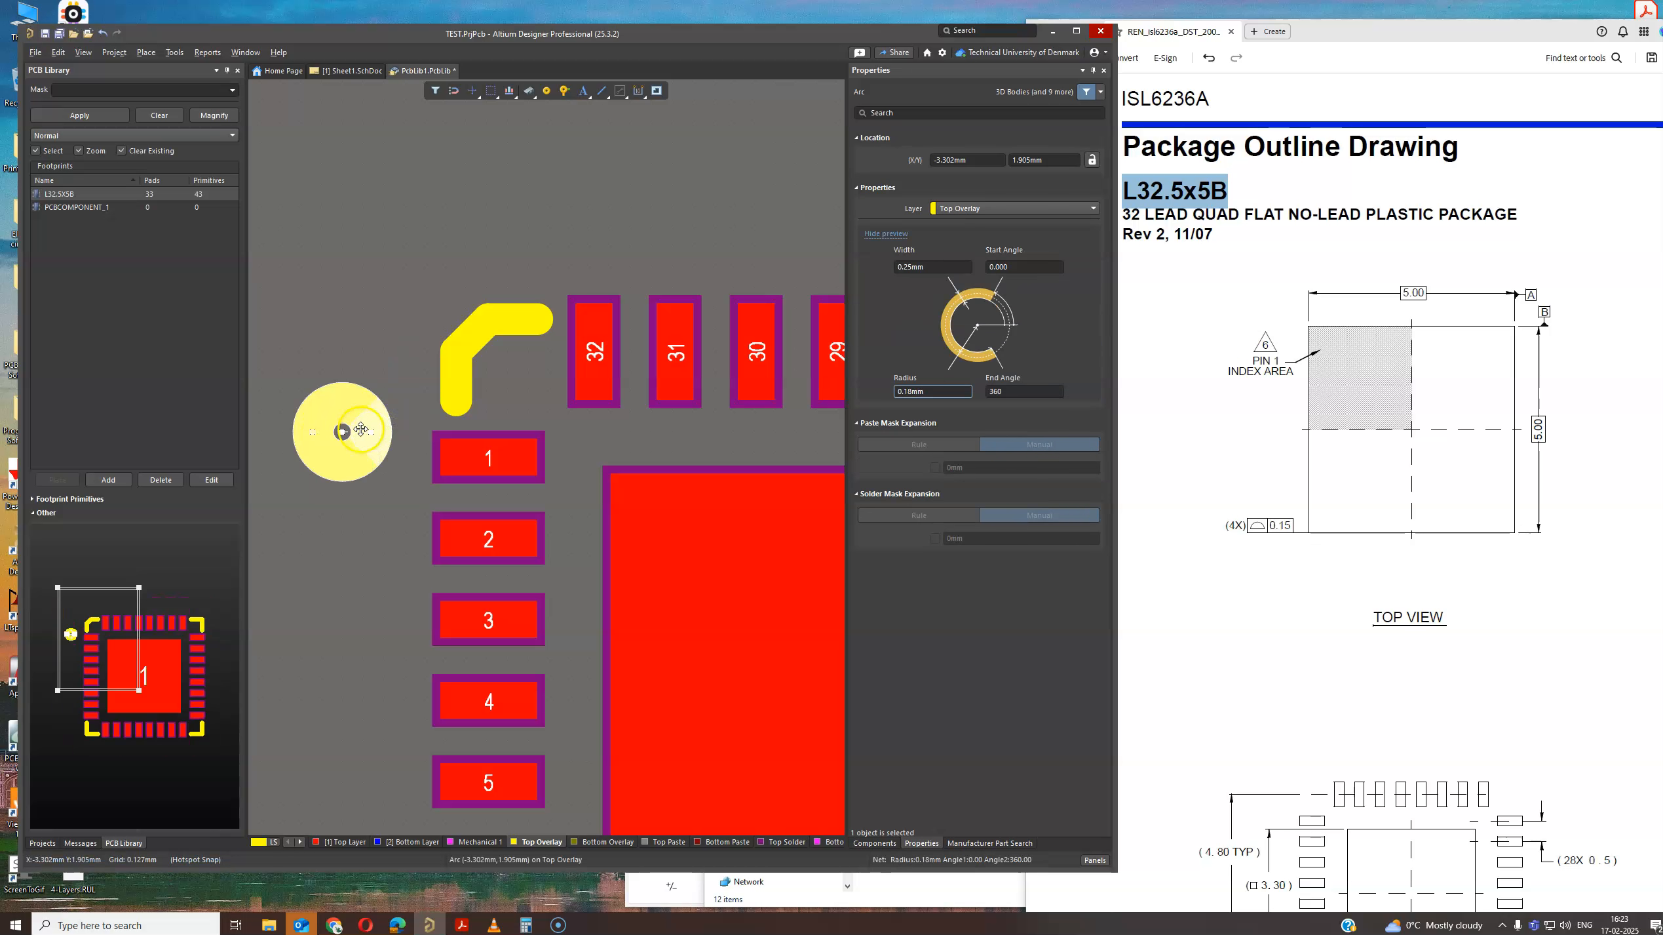
# Set the silkscreen circle's radius to 0 mm to turn it into a solid pin 1 dot.
pyautogui.click(348, 417)
pyautogui.click(341, 432)
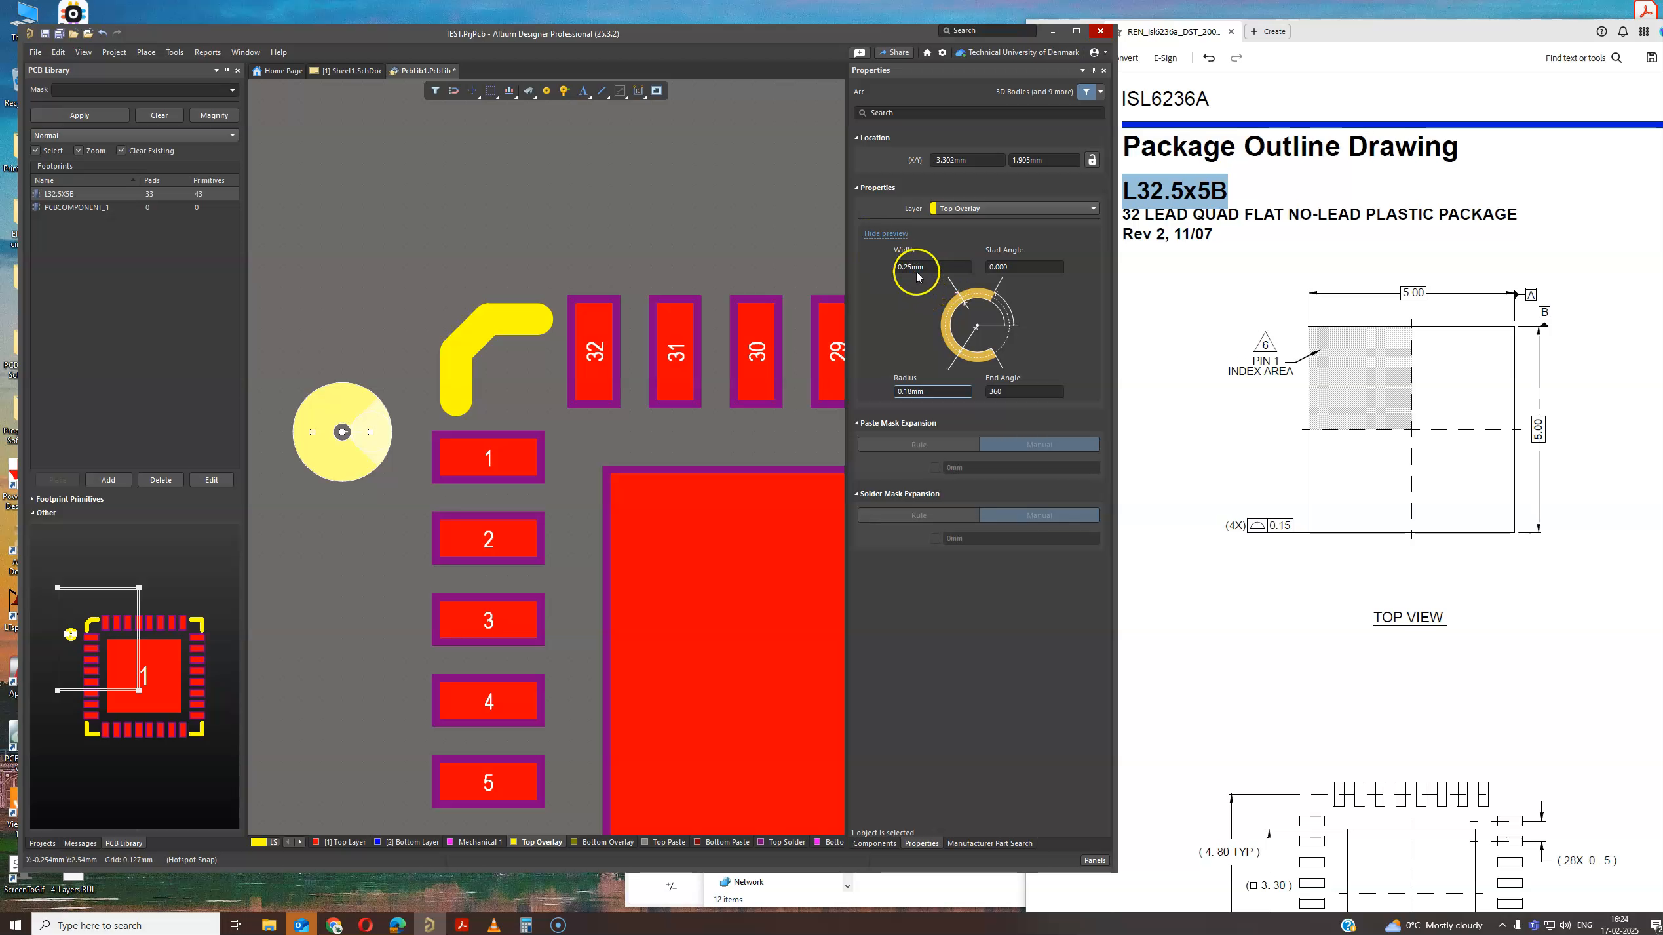
pyautogui.click(934, 265)
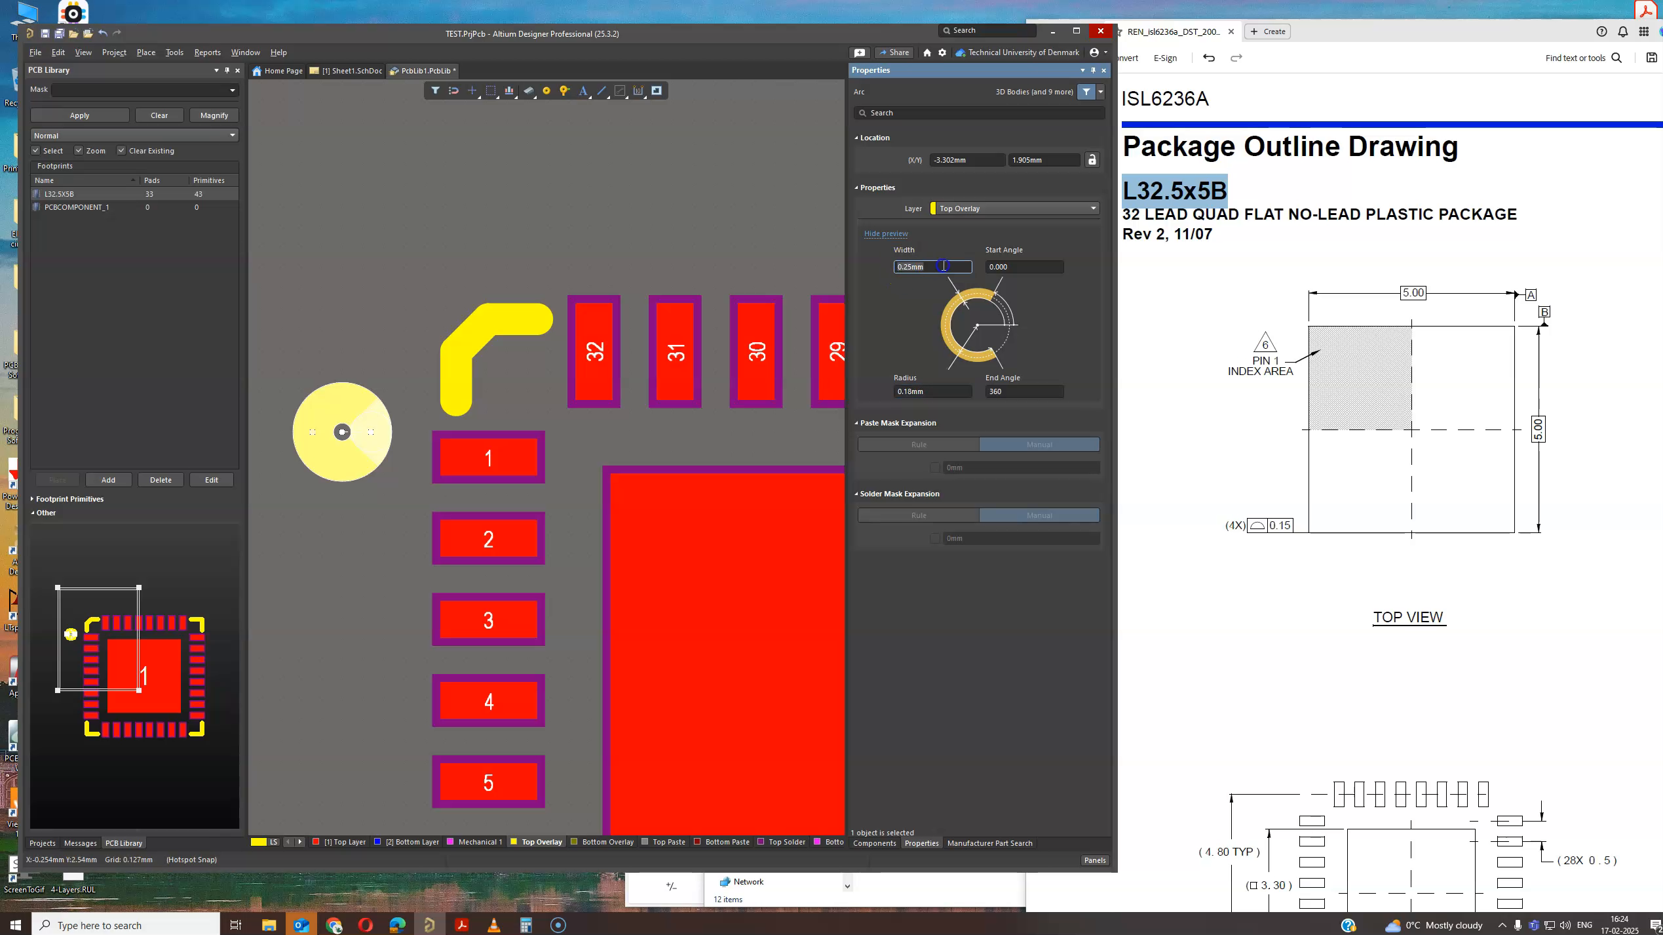
pyautogui.click(931, 391)
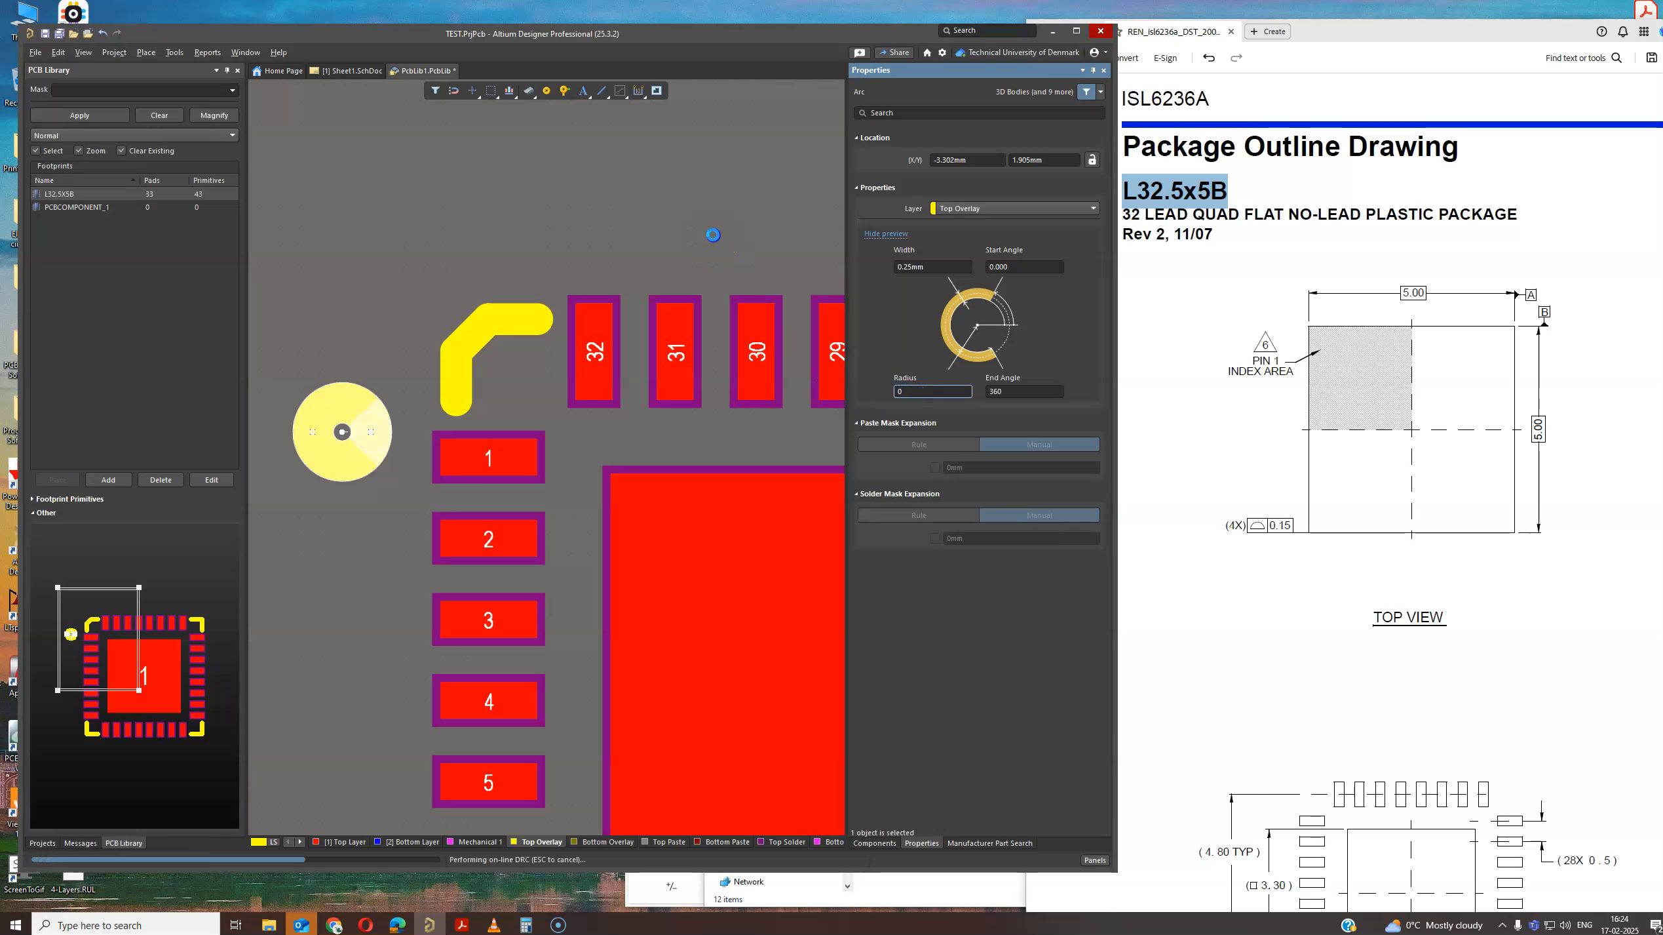
pyautogui.click(625, 272)
# Move the pin 1 dot directly beside pad 1, to about X -2.92 mm, Y 1.78 mm.
pyautogui.click(345, 435)
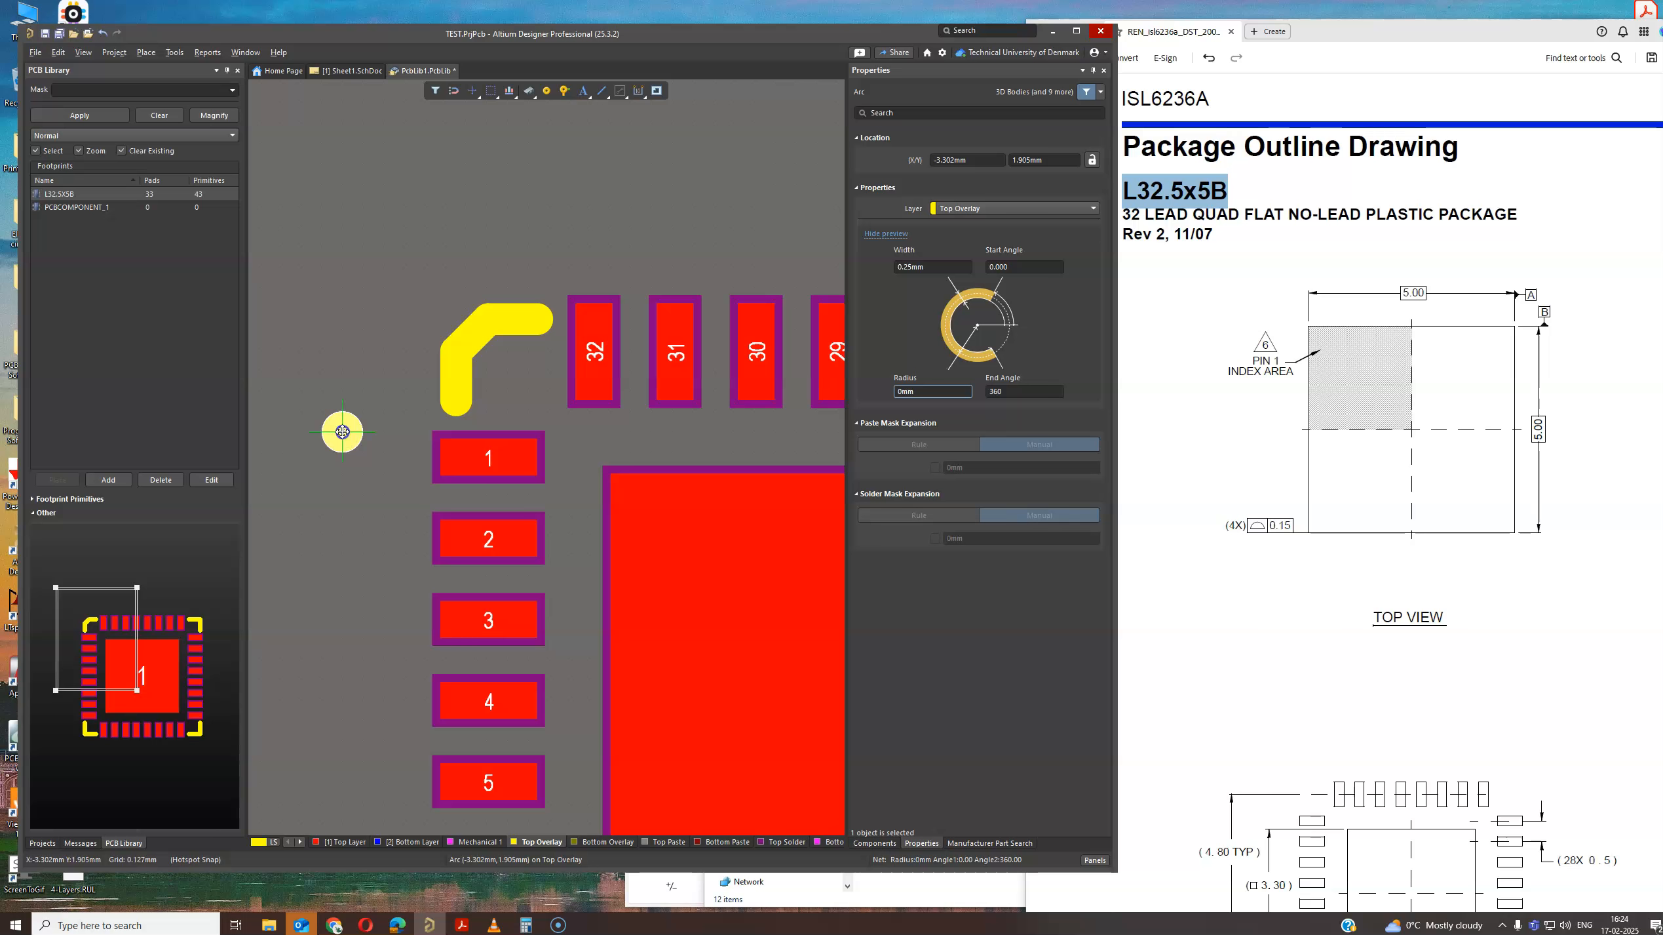
pyautogui.moveTo(345, 435); pyautogui.dragTo(411, 459)
pyautogui.click(369, 549)
# Examine the pin 1 dot's spacing from pad 1 and its appearance within the whole footprint.
pyautogui.keyDown('ctrl'); pyautogui.scroll(-5, 380, 531); pyautogui.keyUp('ctrl')
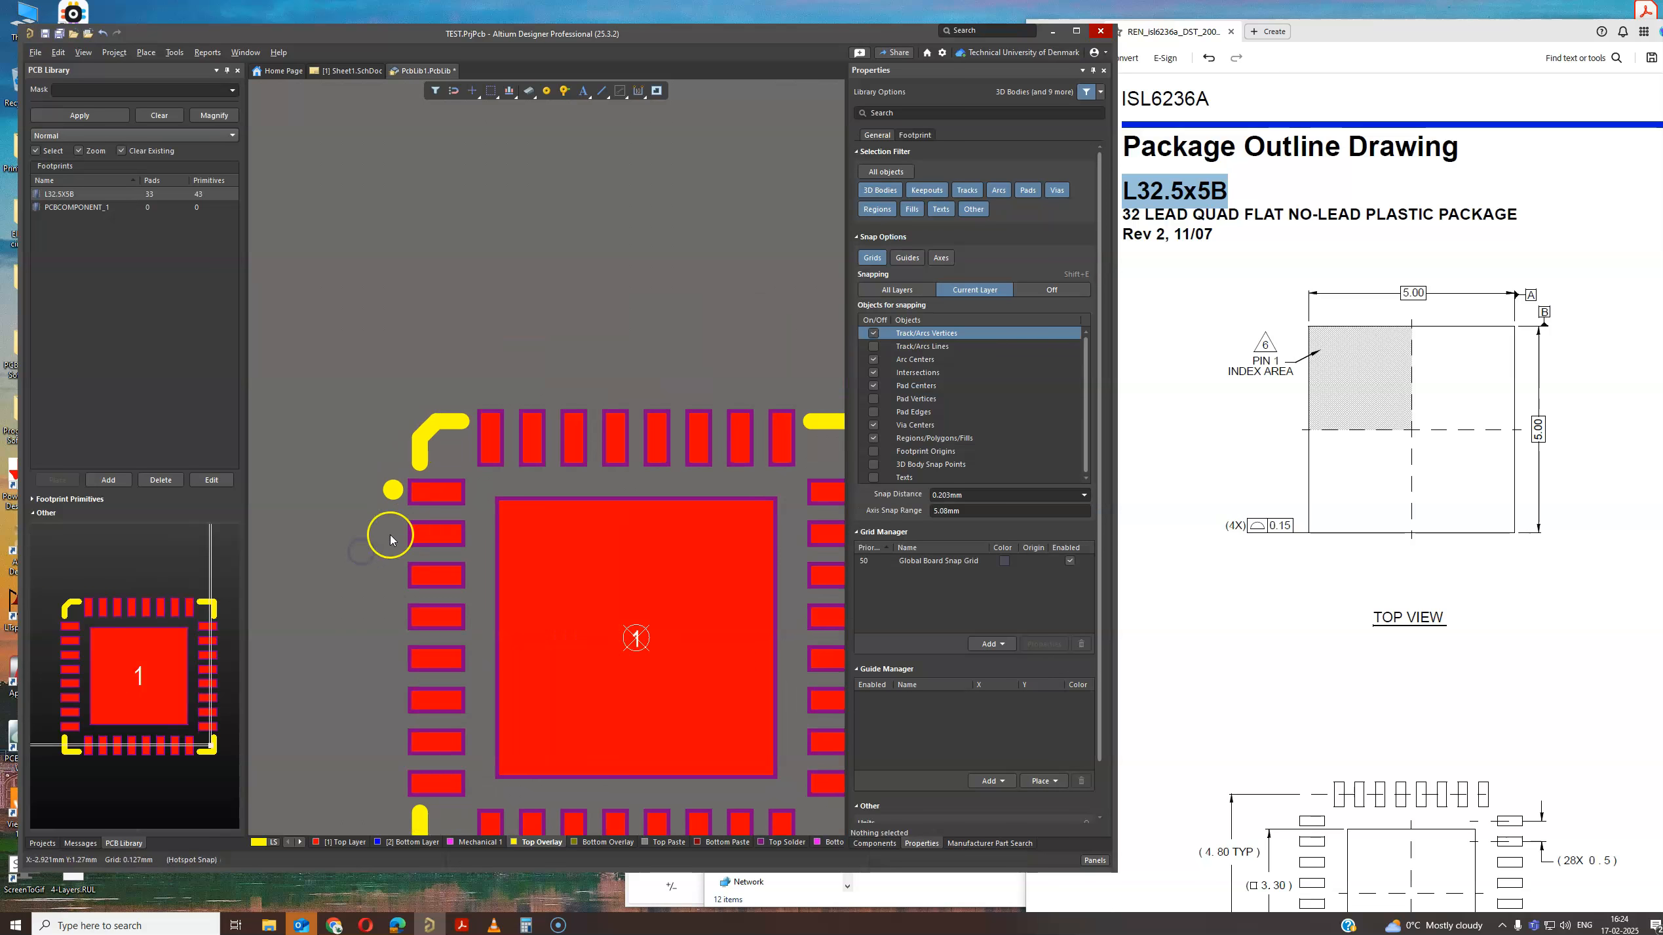
pyautogui.moveTo(771, 660); pyautogui.dragTo(751, 607, button='right')
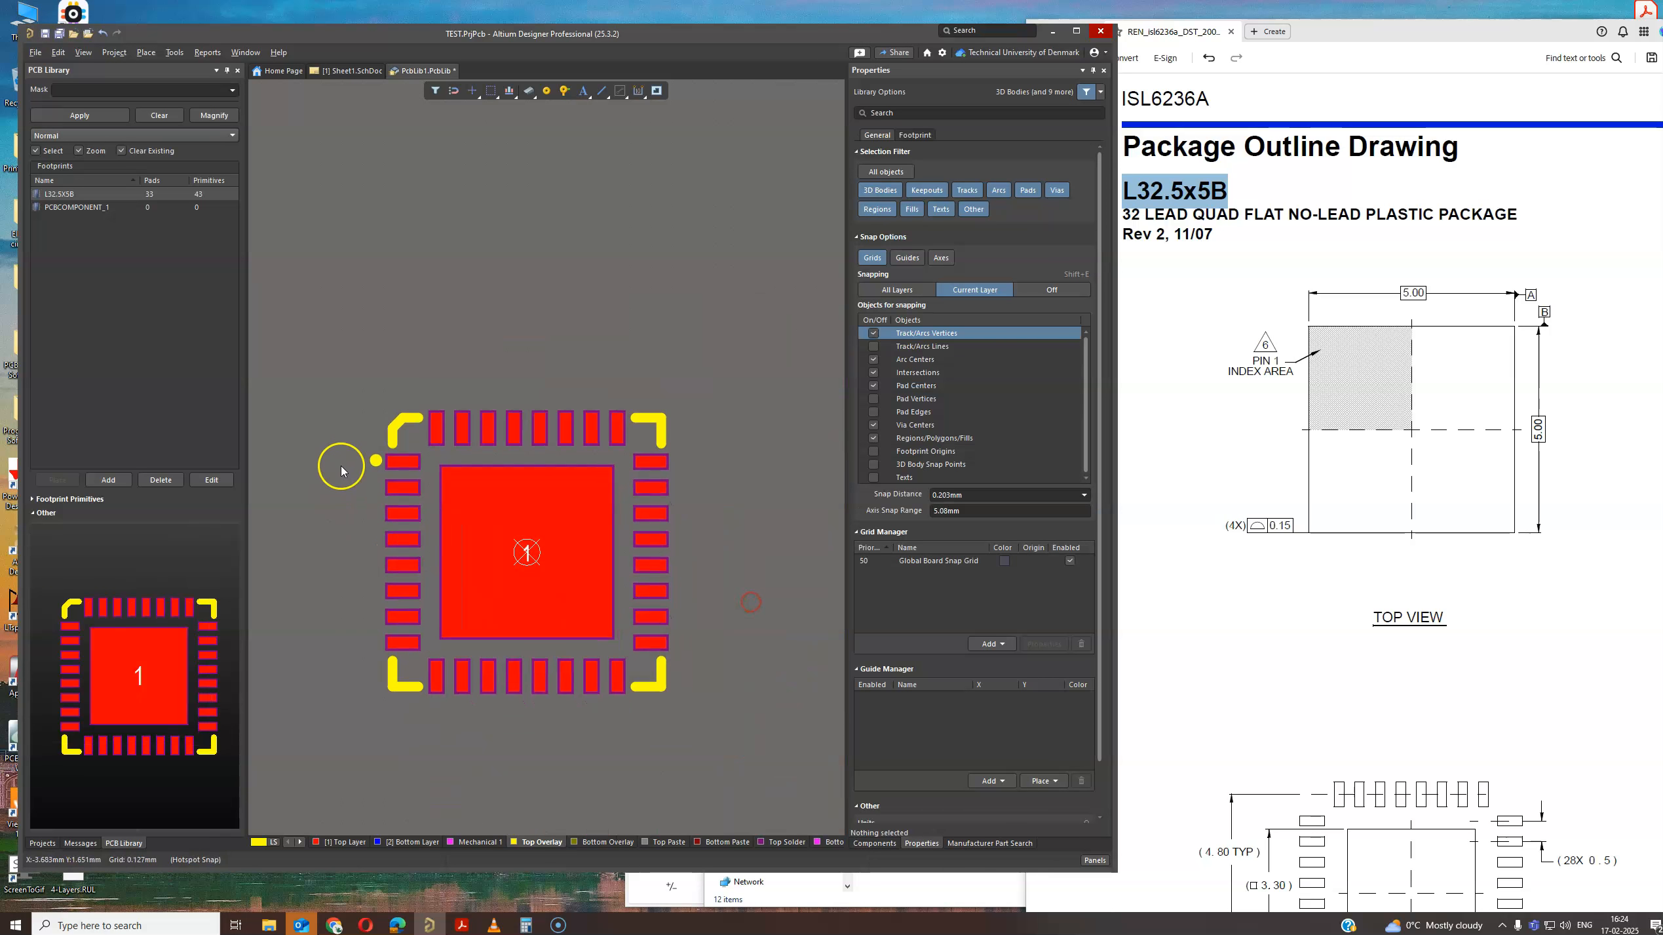
pyautogui.keyDown('ctrl'); pyautogui.scroll(4, 374, 462); pyautogui.keyUp('ctrl')
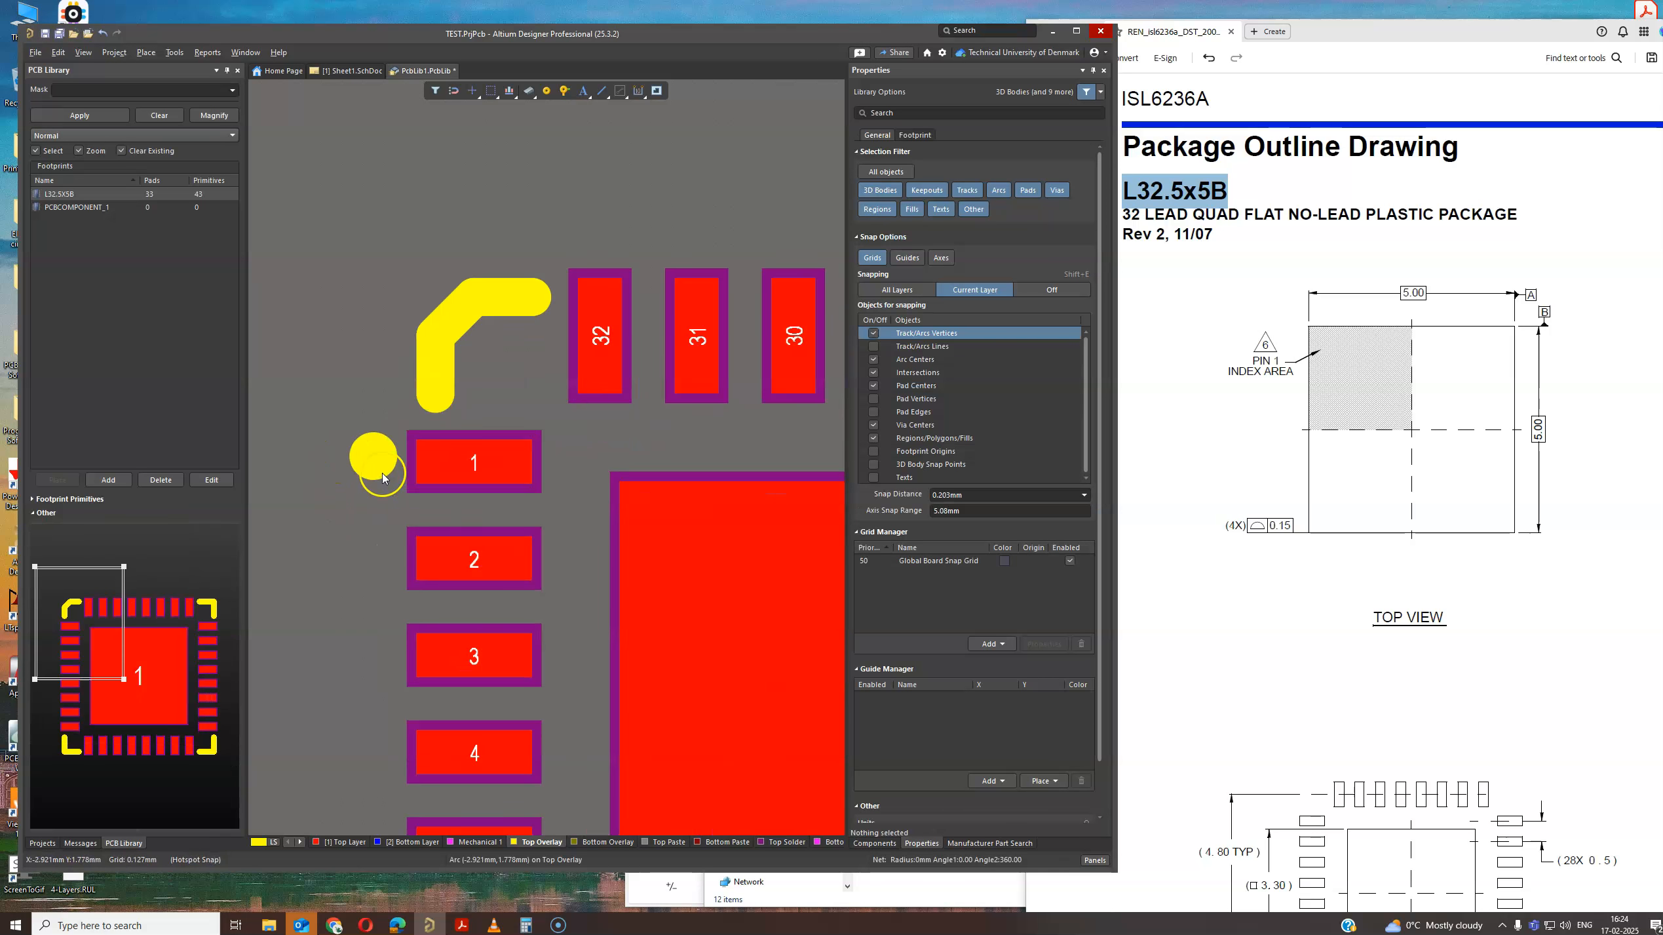
pyautogui.keyDown('ctrl'); pyautogui.scroll(5, 383, 472); pyautogui.keyUp('ctrl')
pyautogui.keyDown('ctrl'); pyautogui.scroll(-4, 386, 452); pyautogui.keyUp('ctrl')
pyautogui.keyDown('ctrl'); pyautogui.scroll(-1, 363, 489); pyautogui.keyUp('ctrl')
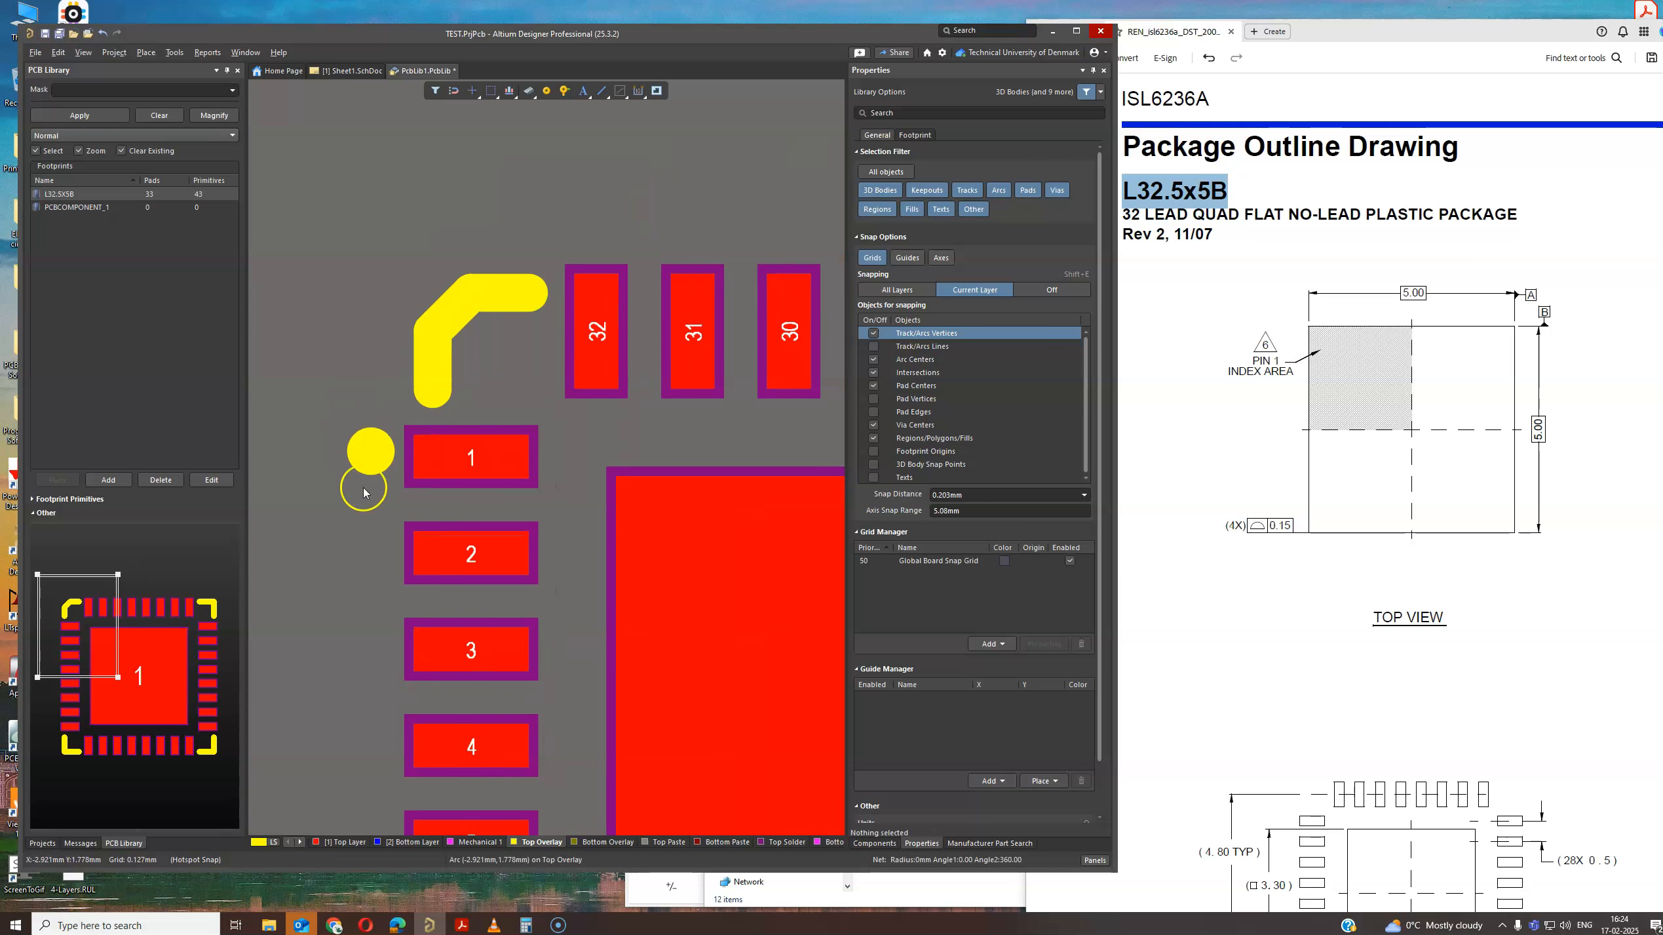
pyautogui.keyDown('ctrl'); pyautogui.scroll(-1, 409, 449); pyautogui.keyUp('ctrl')
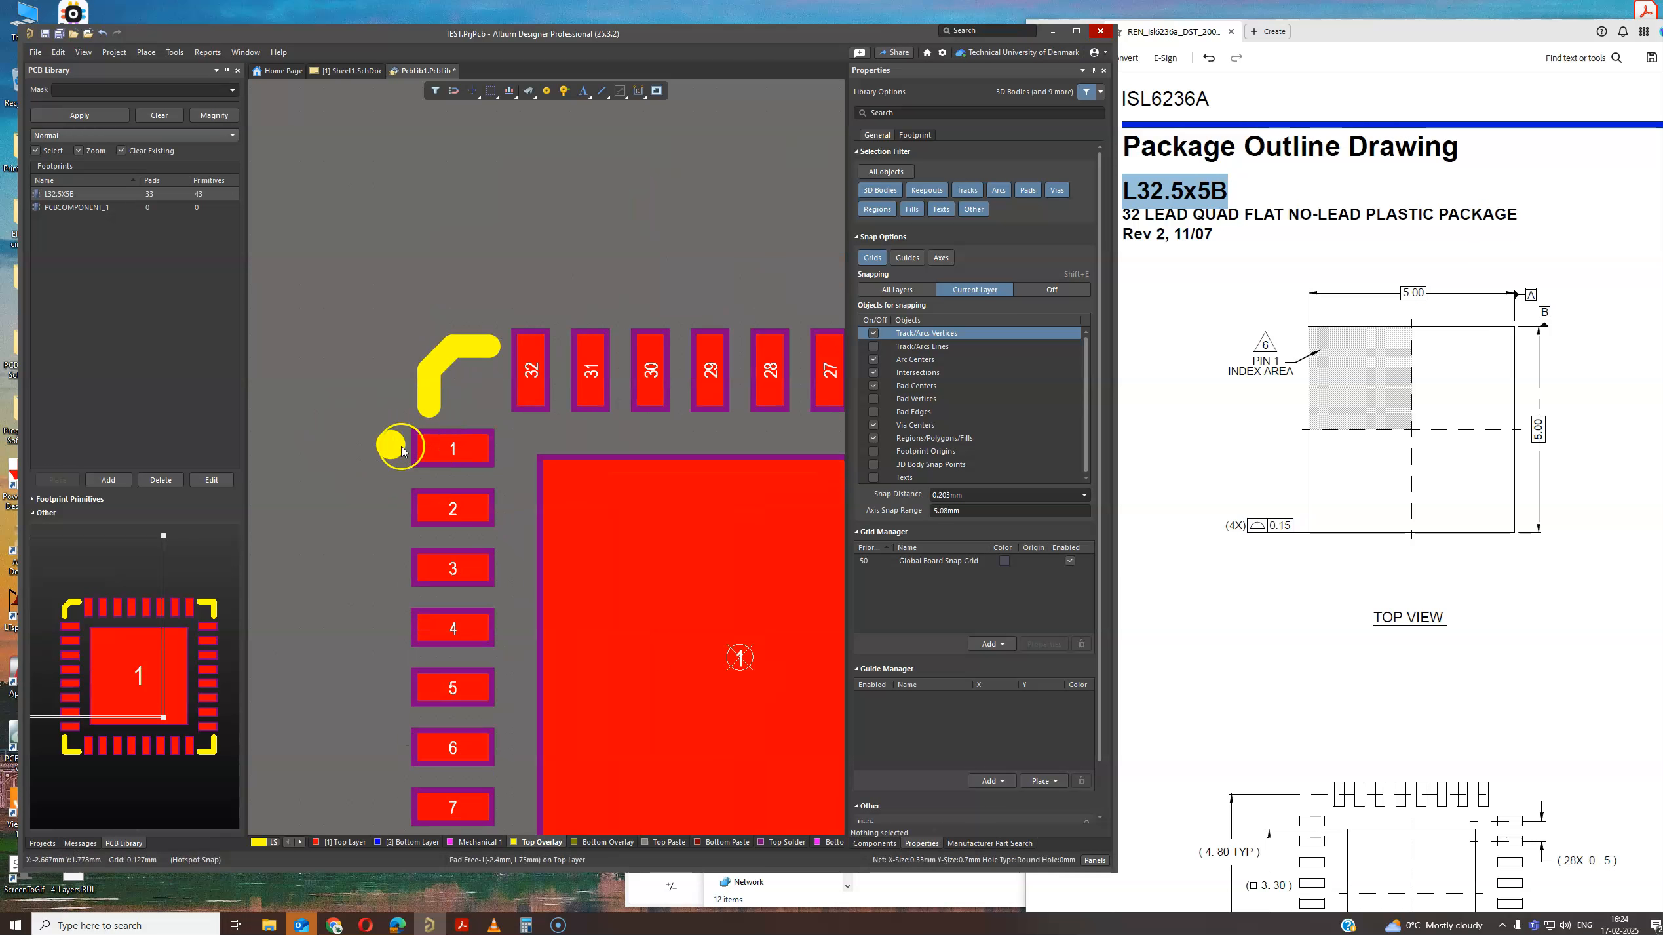
pyautogui.keyDown('ctrl'); pyautogui.scroll(-2, 478, 449); pyautogui.keyUp('ctrl')
pyautogui.moveTo(728, 308); pyautogui.dragTo(649, 242, button='right')
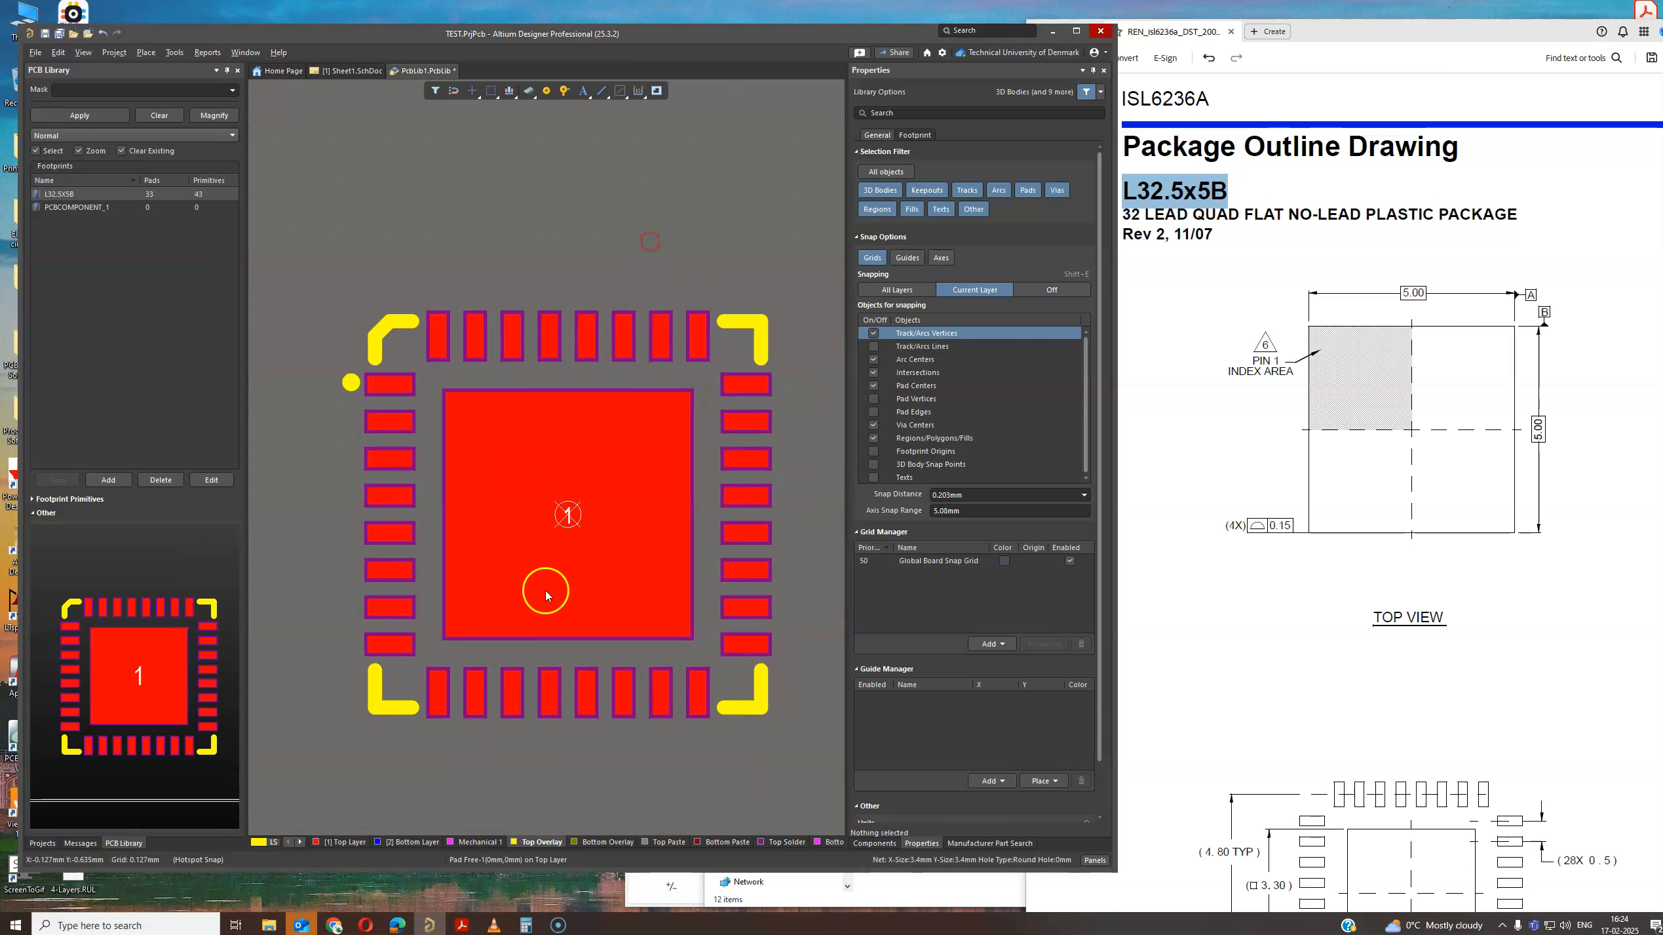
# Change the designator of the large center pad to 33.
pyautogui.keyDown('ctrl'); pyautogui.scroll(2, 569, 509); pyautogui.keyUp('ctrl')
pyautogui.keyDown('ctrl'); pyautogui.scroll(-2, 580, 508); pyautogui.keyUp('ctrl')
pyautogui.click(575, 509)
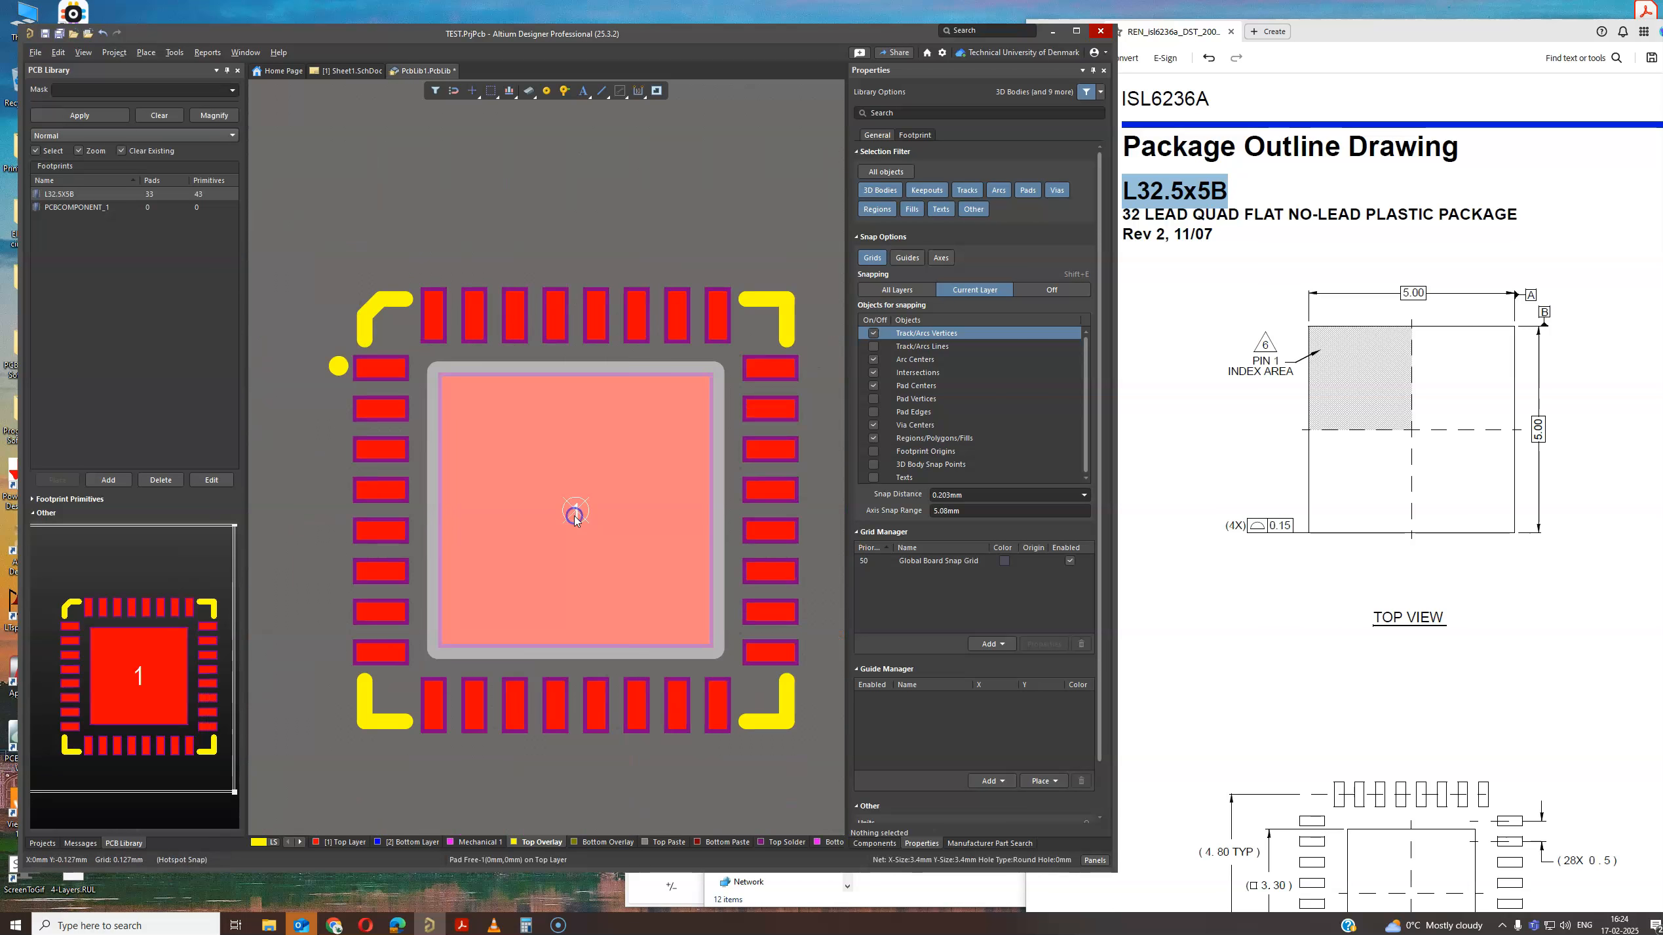
pyautogui.click(962, 158)
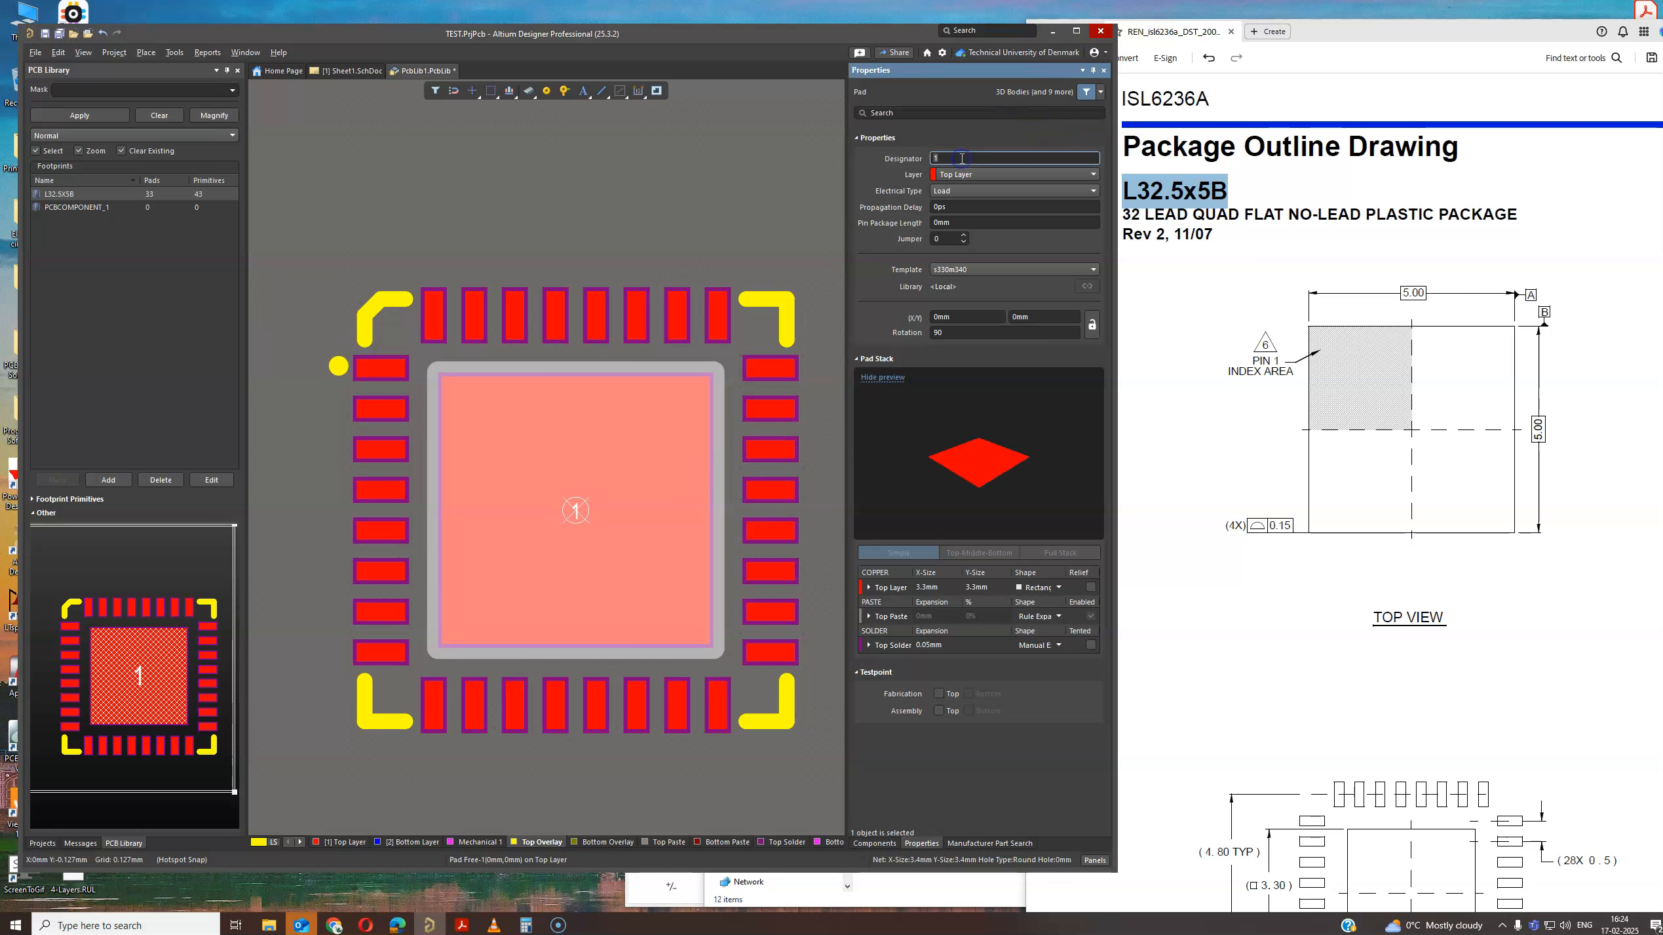
pyautogui.write('33')
pyautogui.press('Return')
pyautogui.click(479, 210)
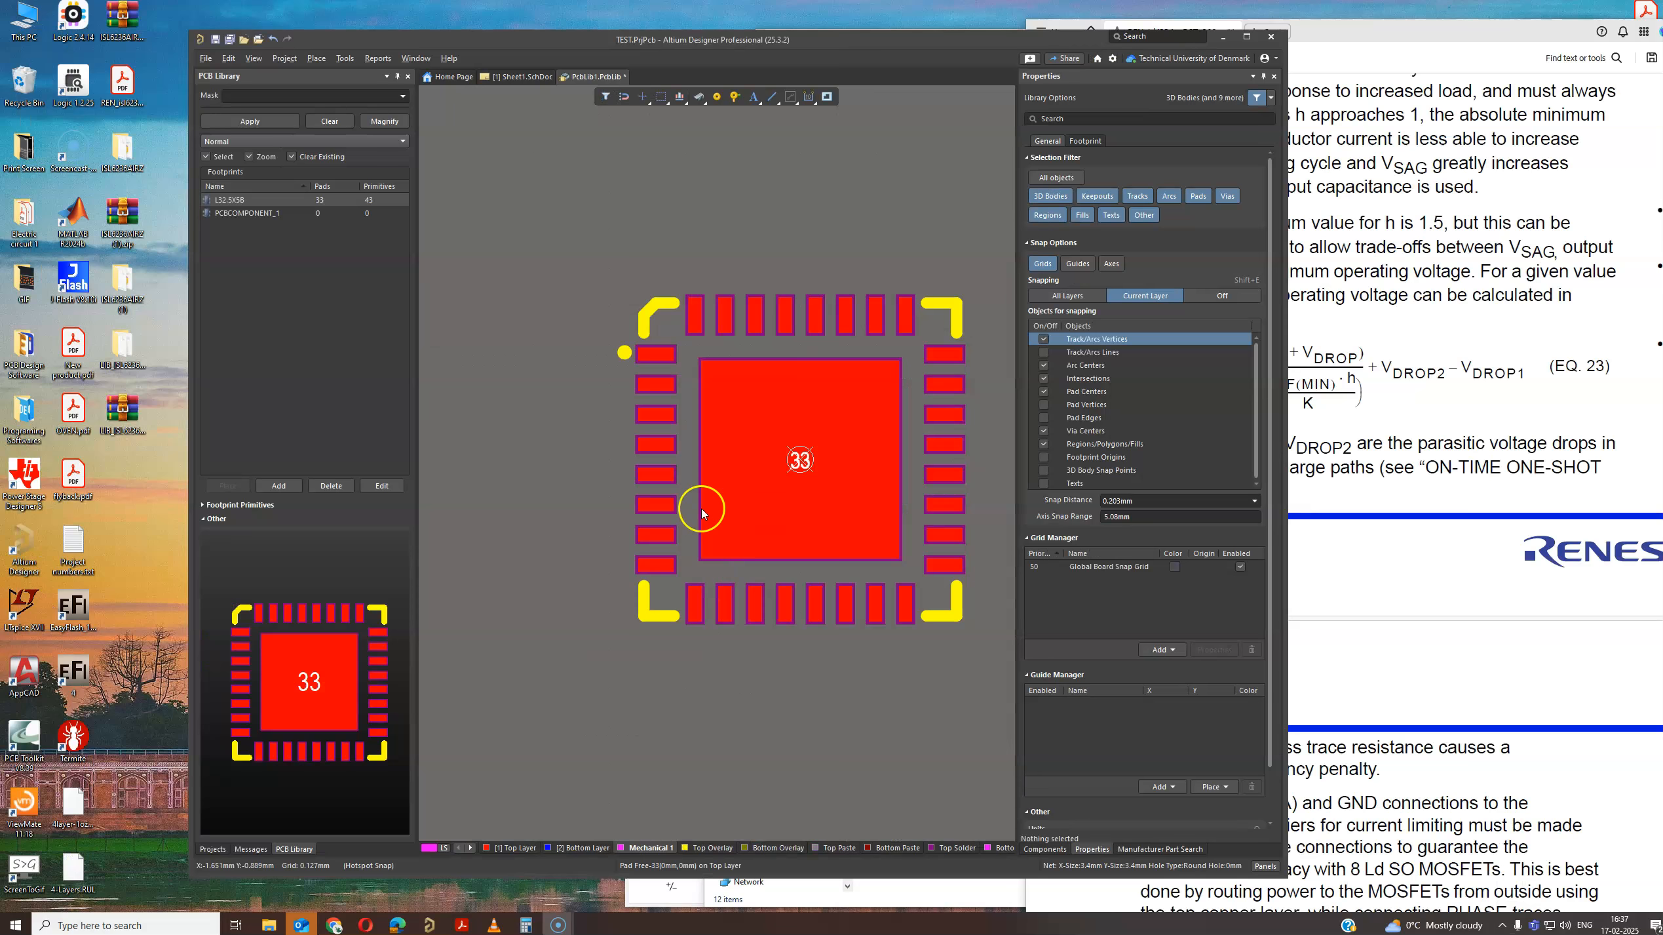
pyautogui.keyDown('ctrl'); pyautogui.scroll(3, 698, 508); pyautogui.keyUp('ctrl')
pyautogui.moveTo(550, 463); pyautogui.dragTo(497, 421, button='right')
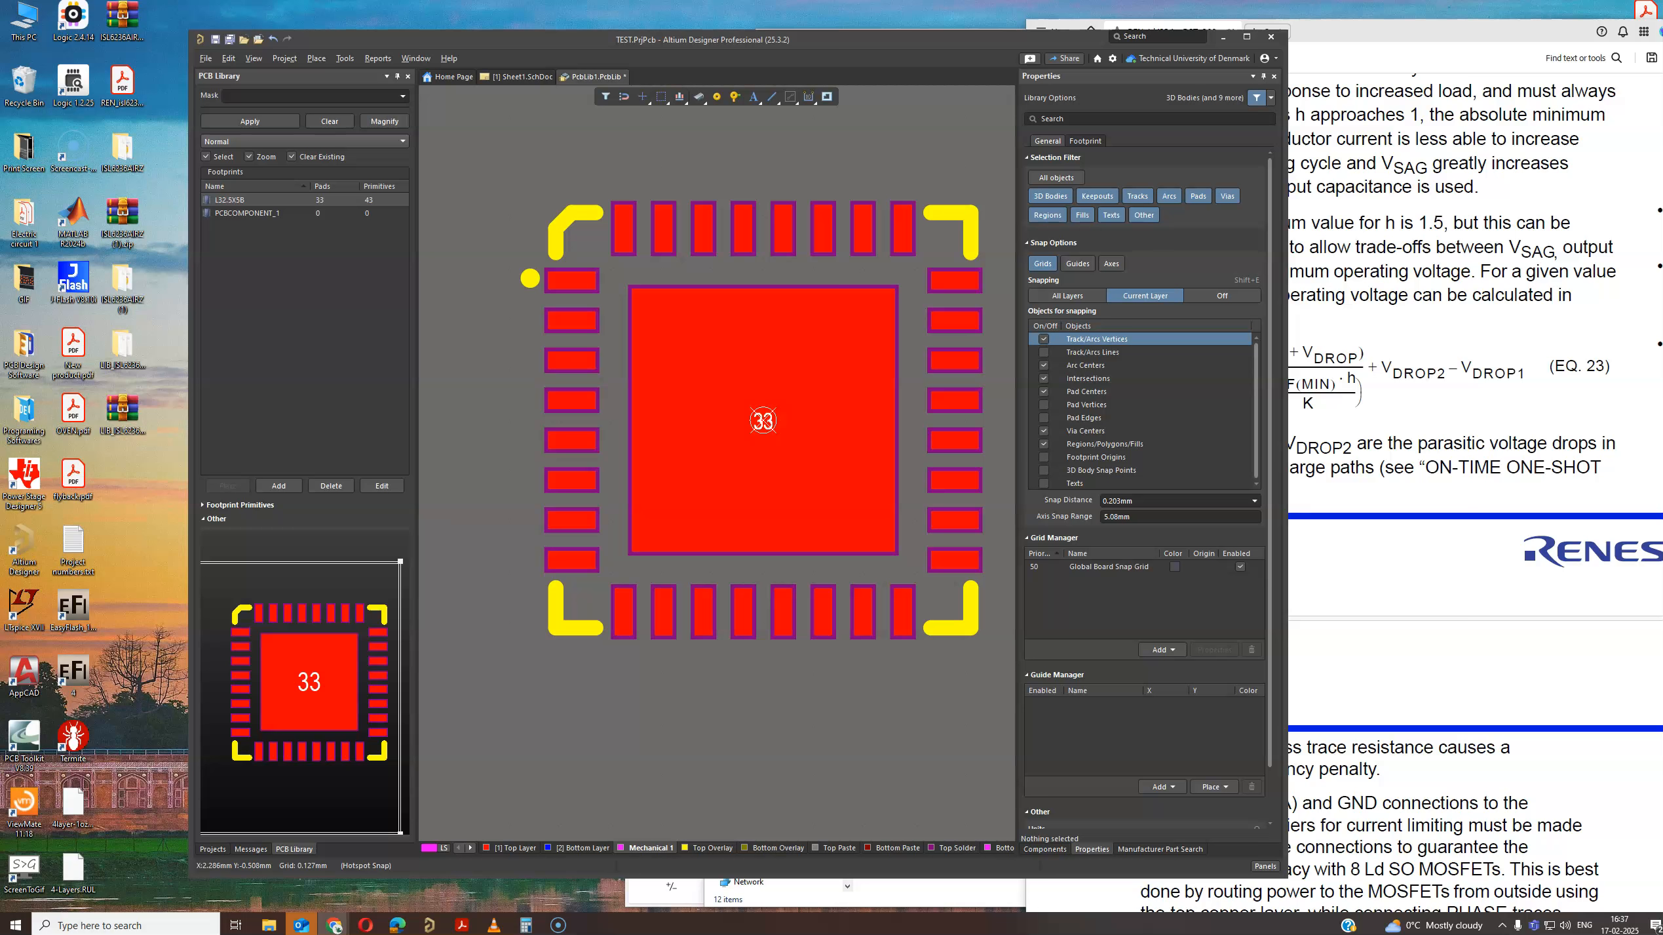
# Switch to the browser, open snapeda.com and search the parts for LDO.
pyautogui.moveTo(1174, 360); pyautogui.dragTo(1040, 308)
pyautogui.press('BackSpace')
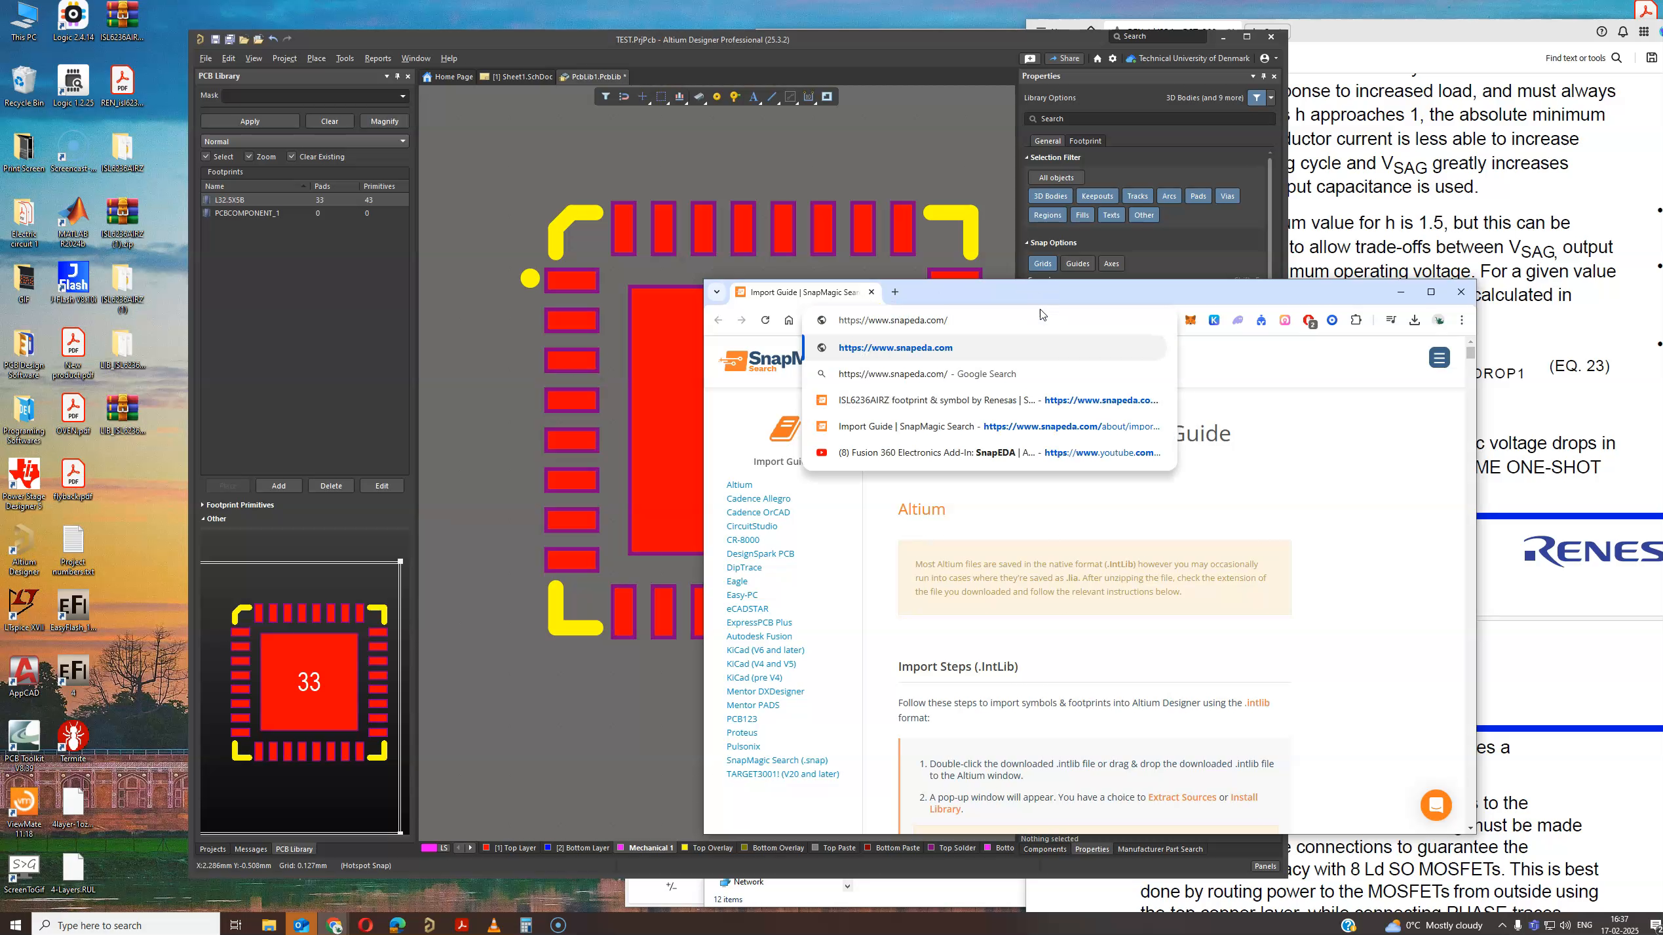
pyautogui.press('Return')
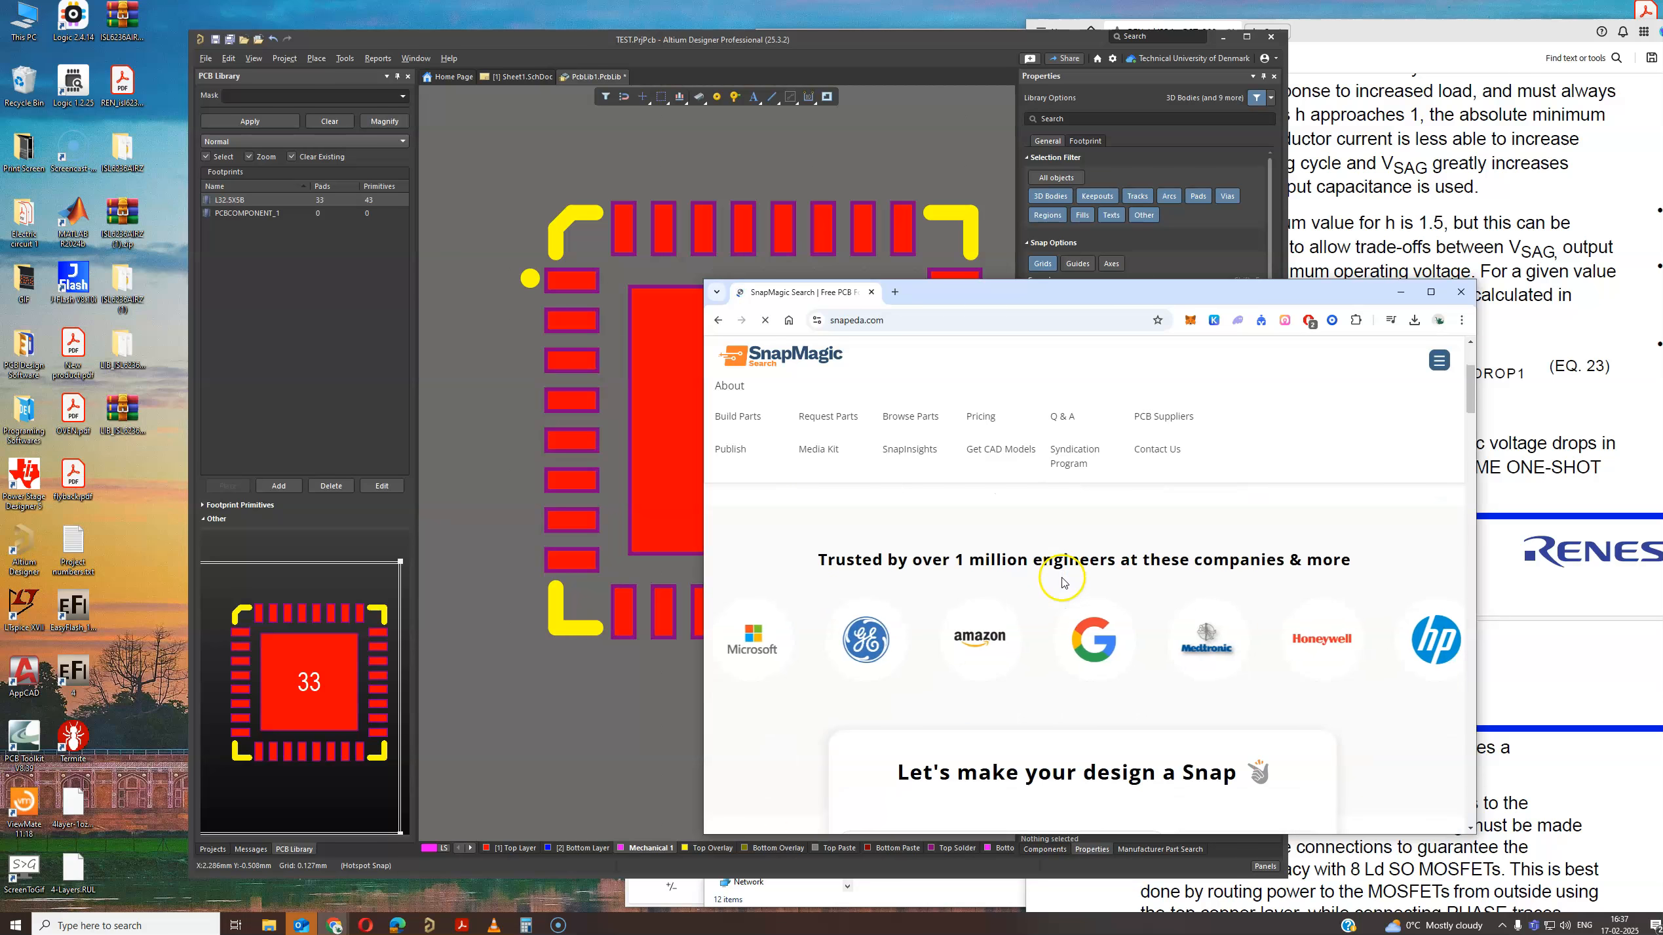
pyautogui.click(936, 576)
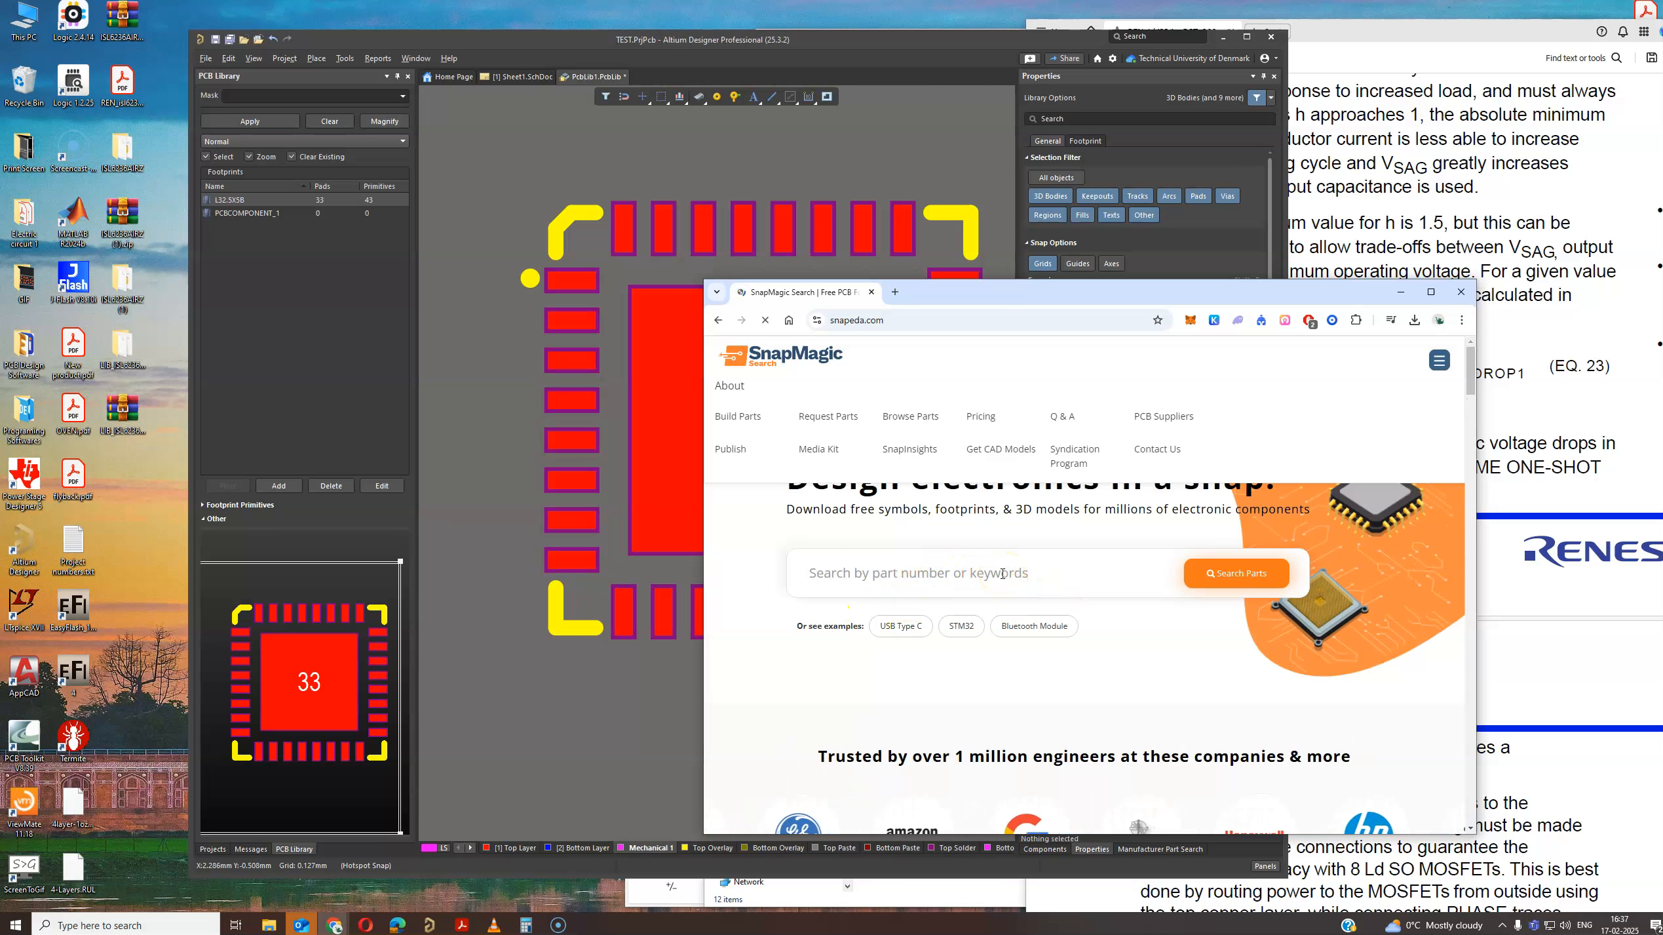
pyautogui.write('LDO')
pyautogui.press('Return')
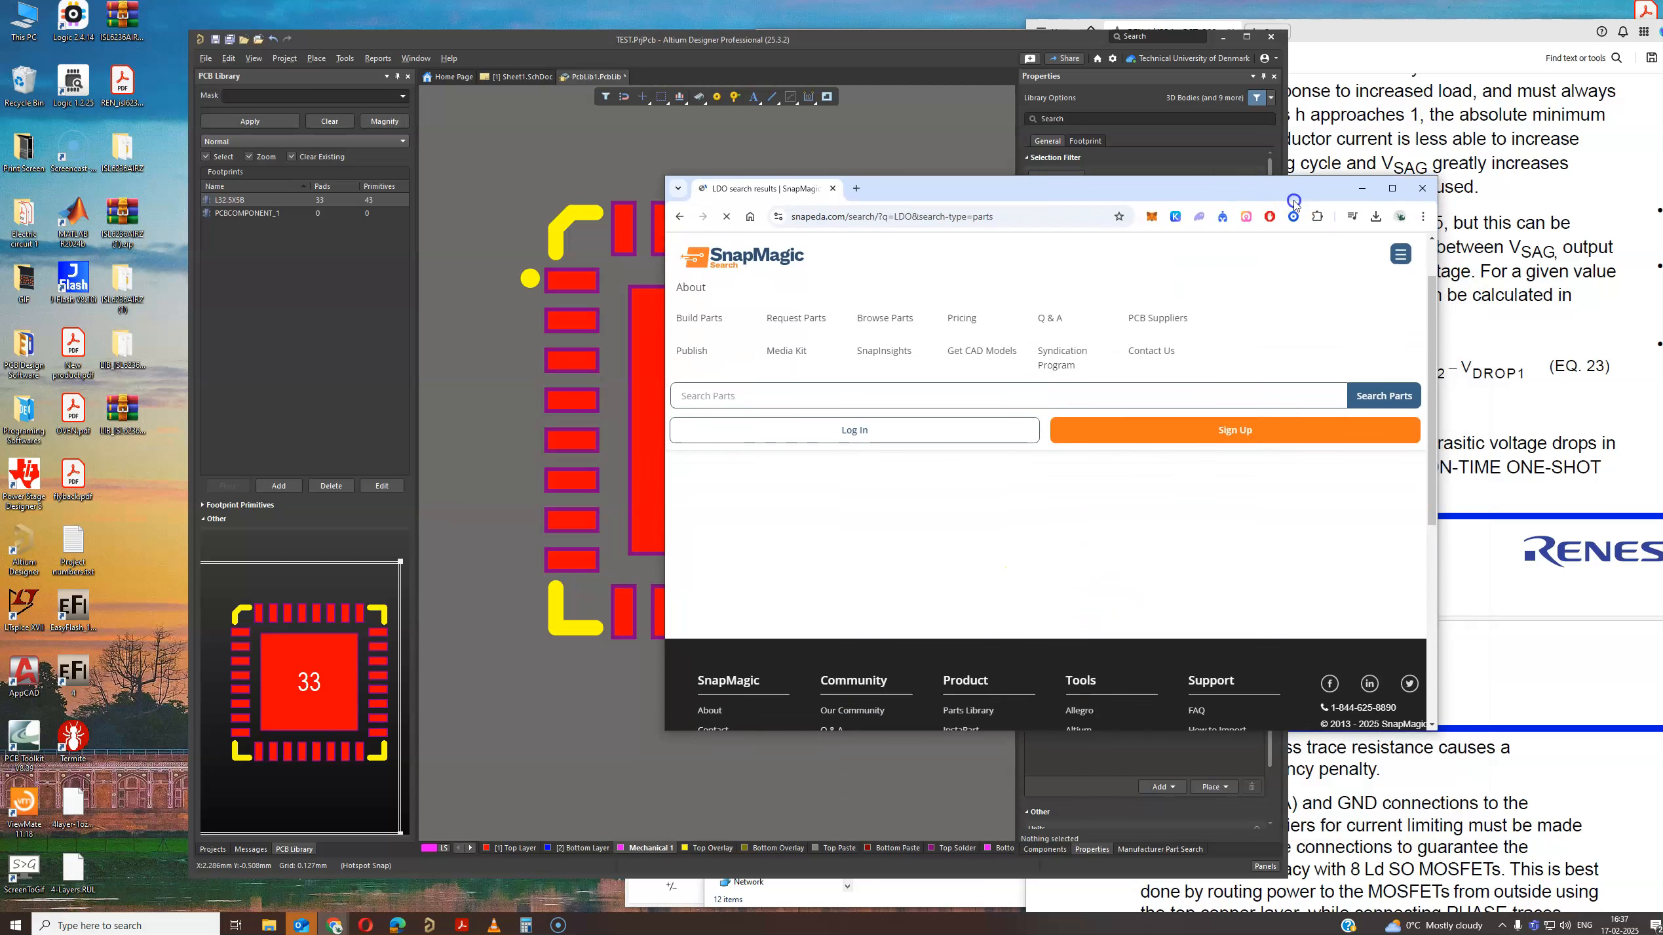
# Open the LDO40LPURY part from the enlarged results page and view its 3D model as well as its symbol and footprint.
pyautogui.doubleClick(1336, 303)
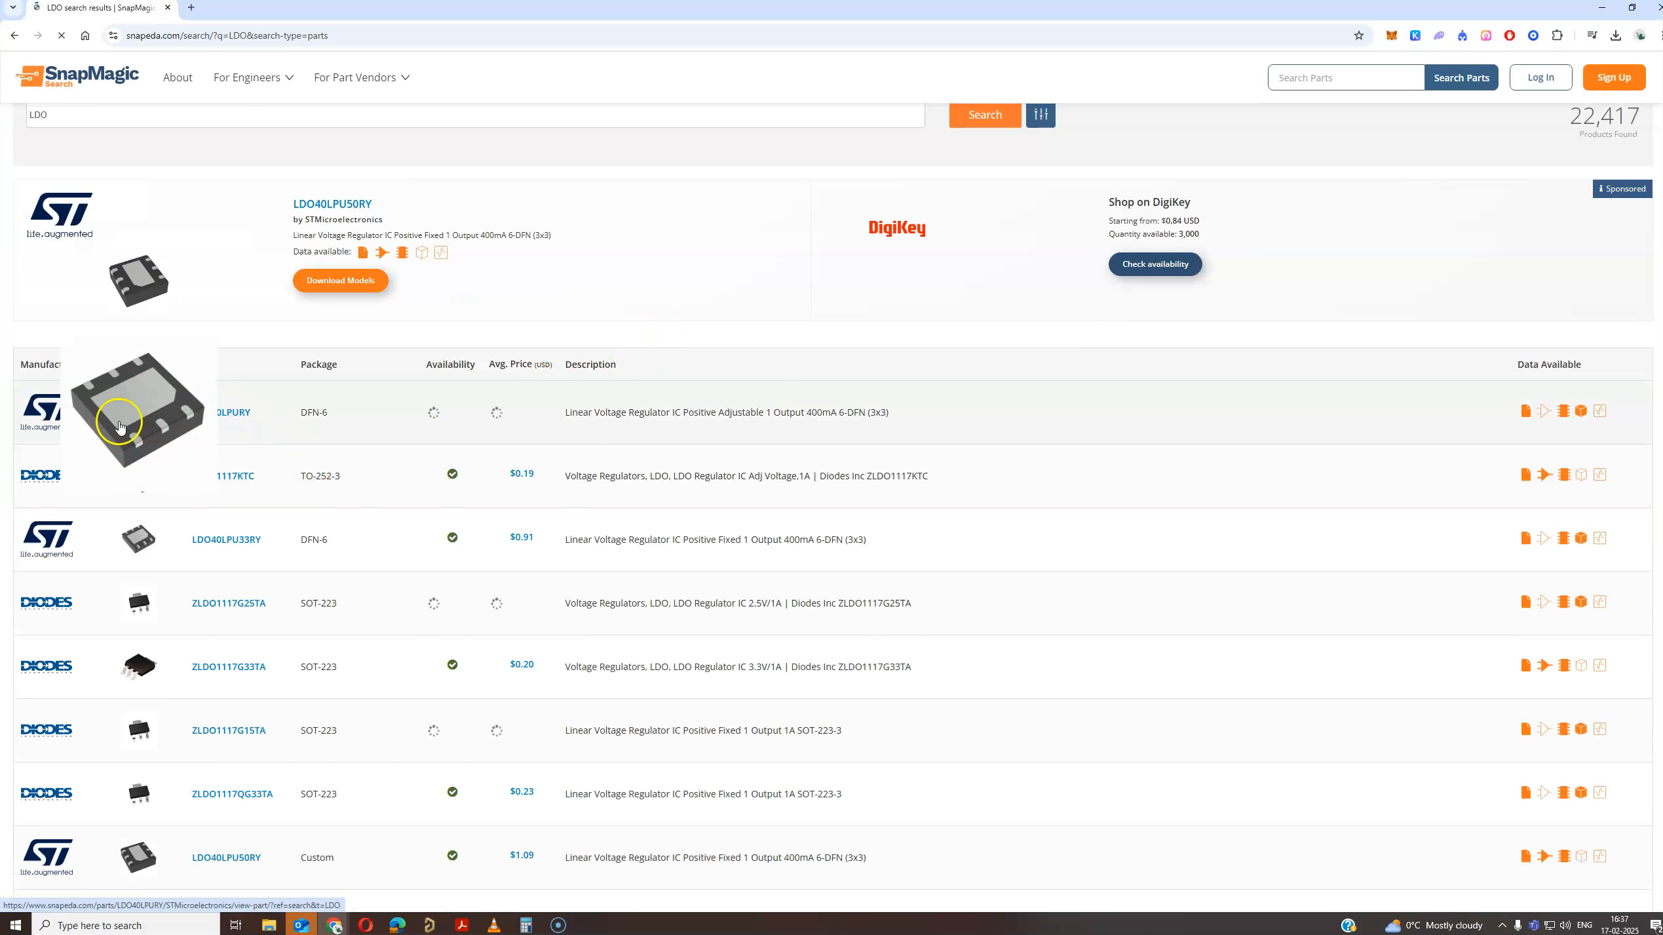
pyautogui.click(223, 412)
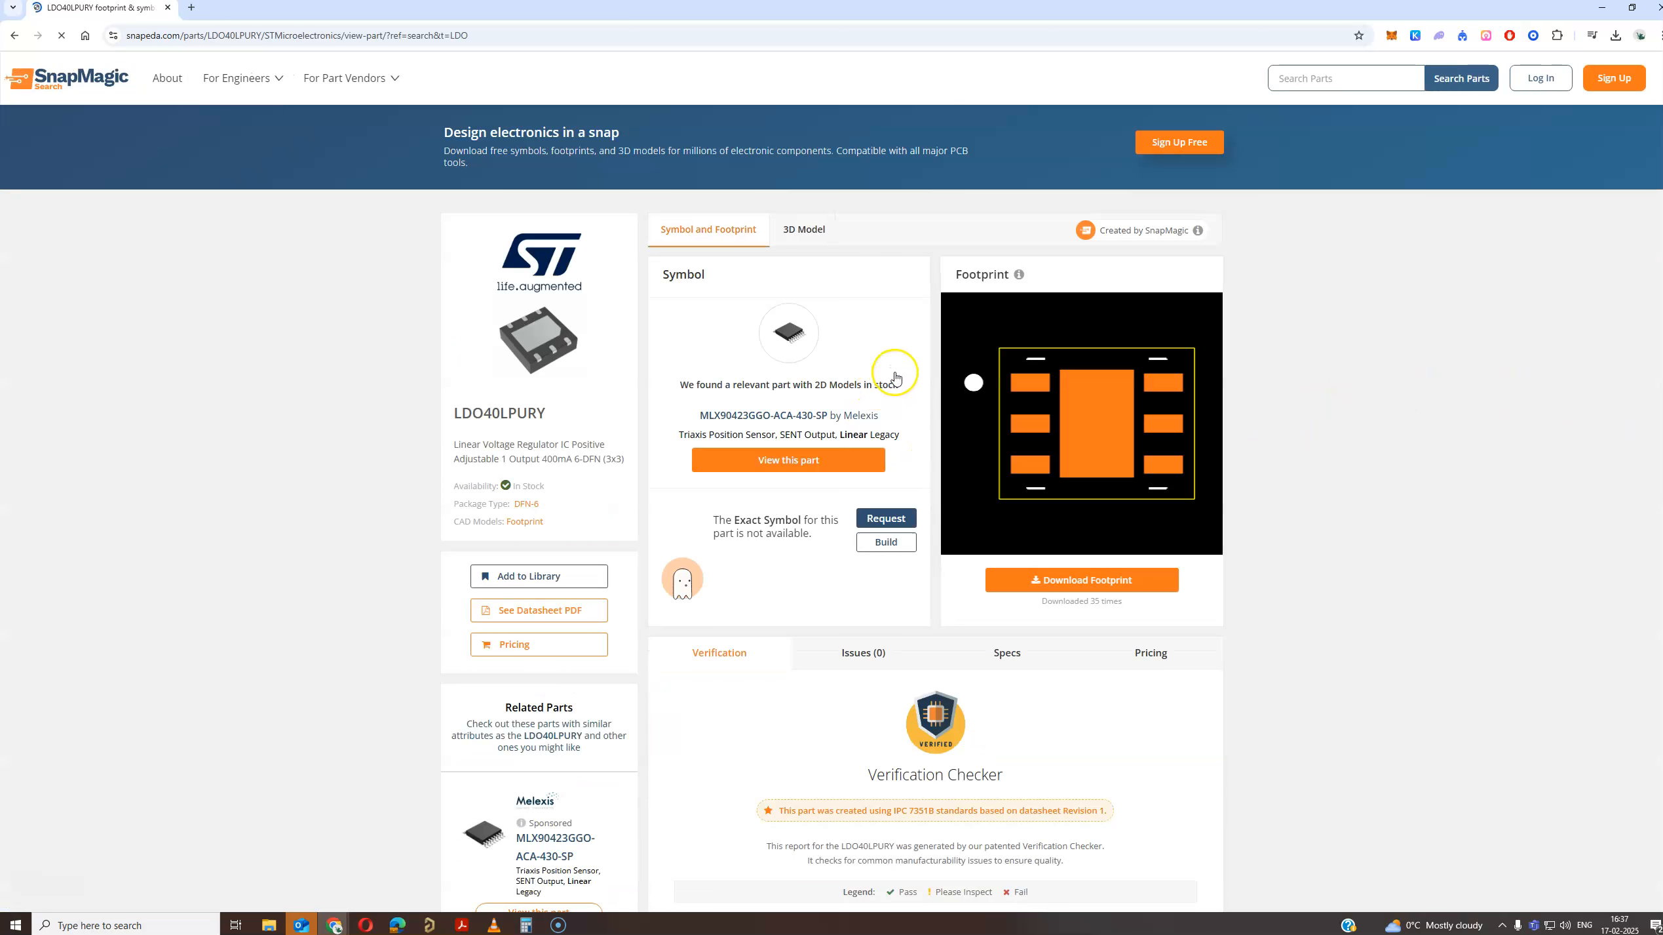
pyautogui.click(788, 231)
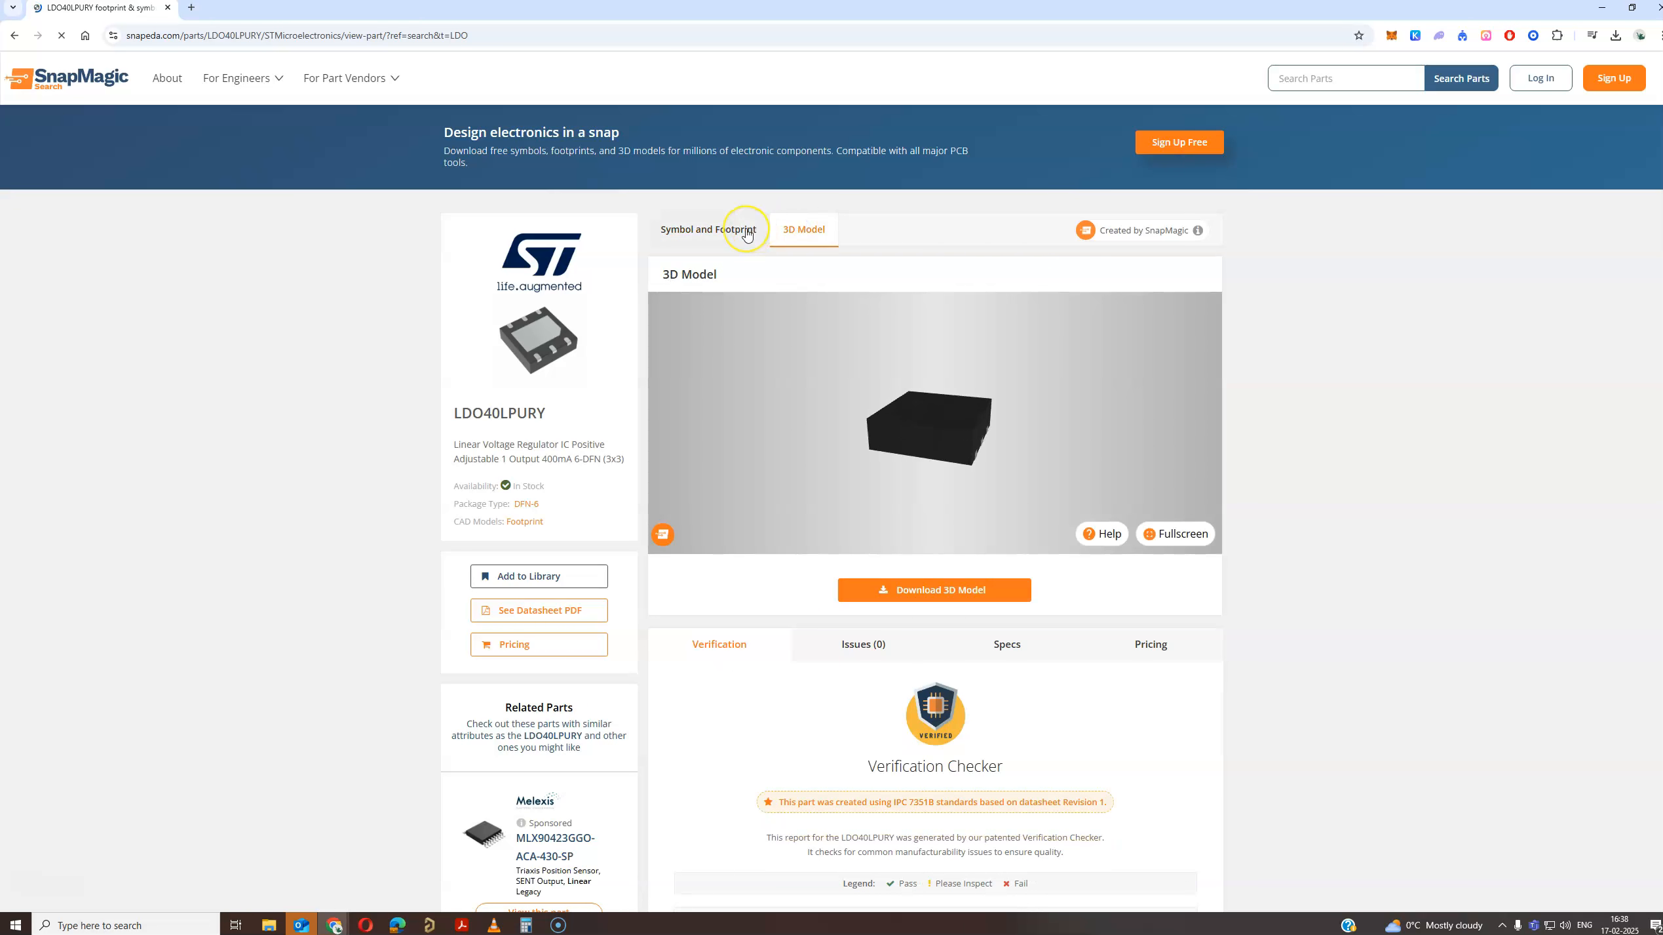
pyautogui.click(746, 235)
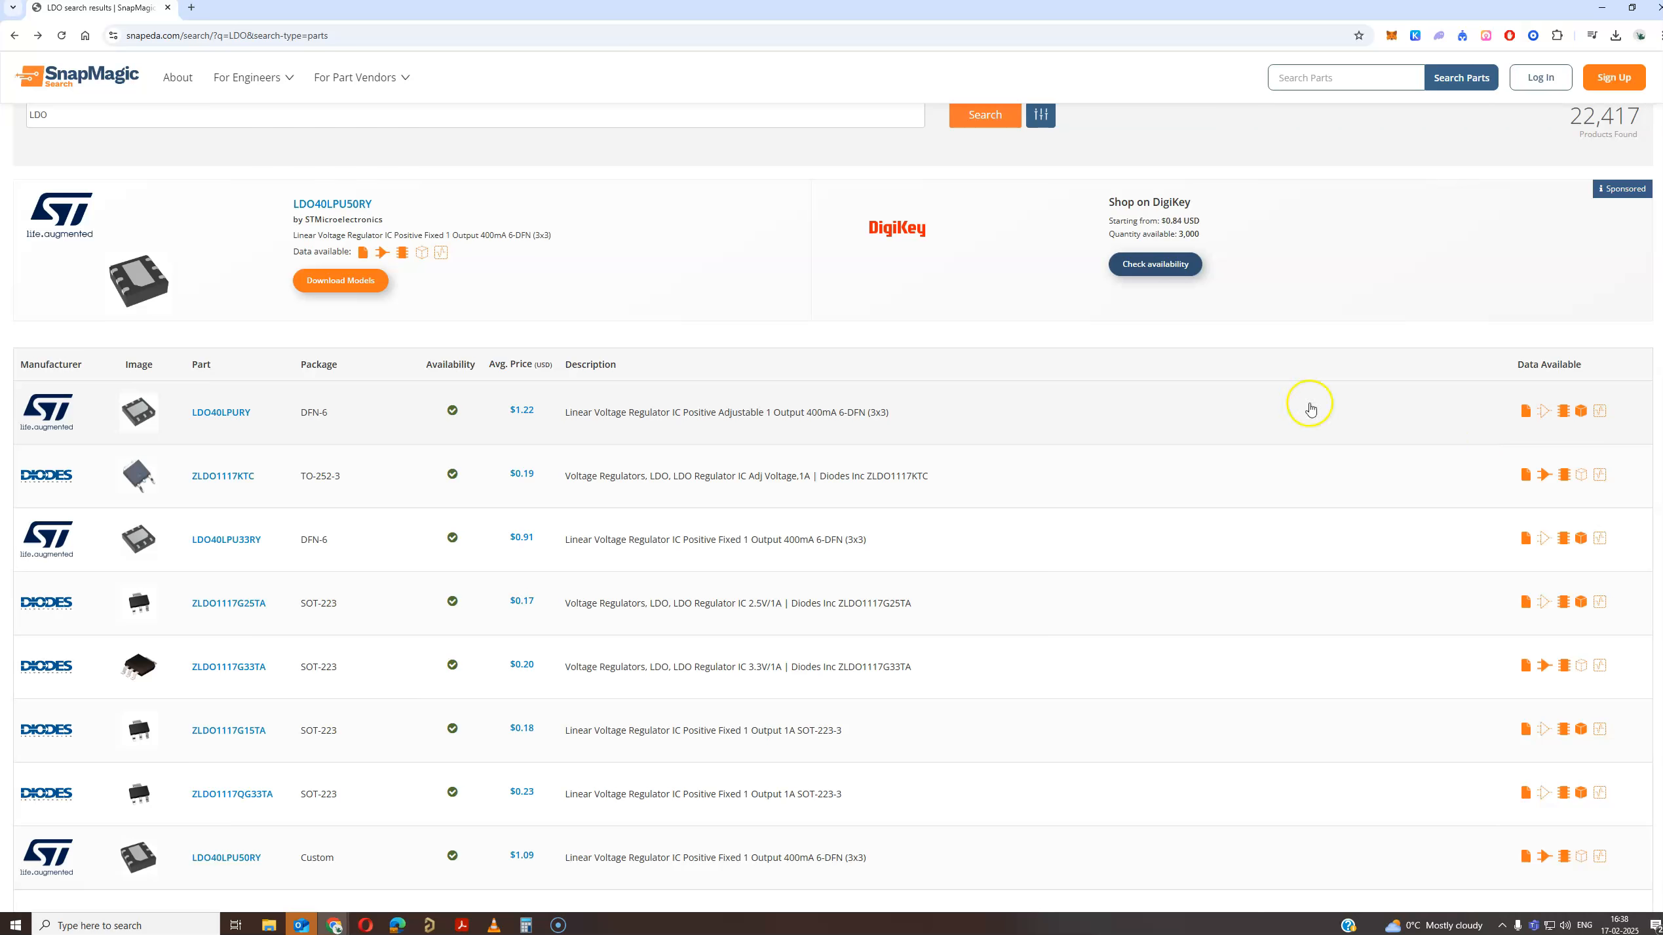
# Shrink the browser window, open digikey.com in a new tab and place the window beside the datasheet.
pyautogui.moveTo(757, 13); pyautogui.dragTo(1187, 225)
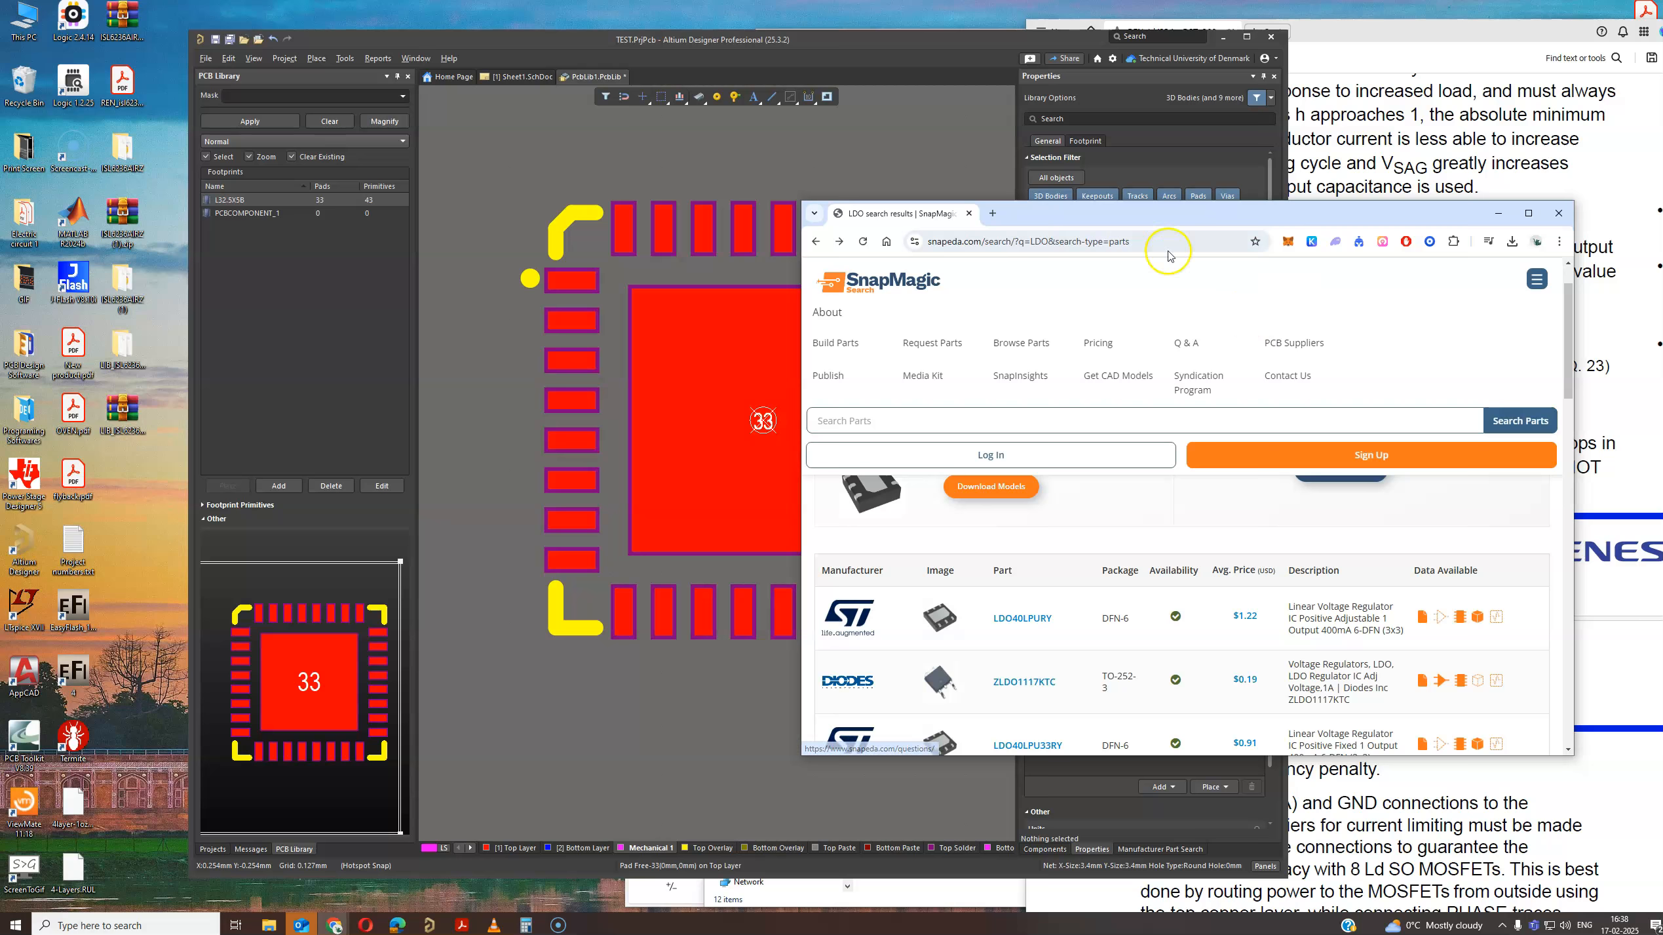
pyautogui.click(993, 216)
pyautogui.write('digikey.com')
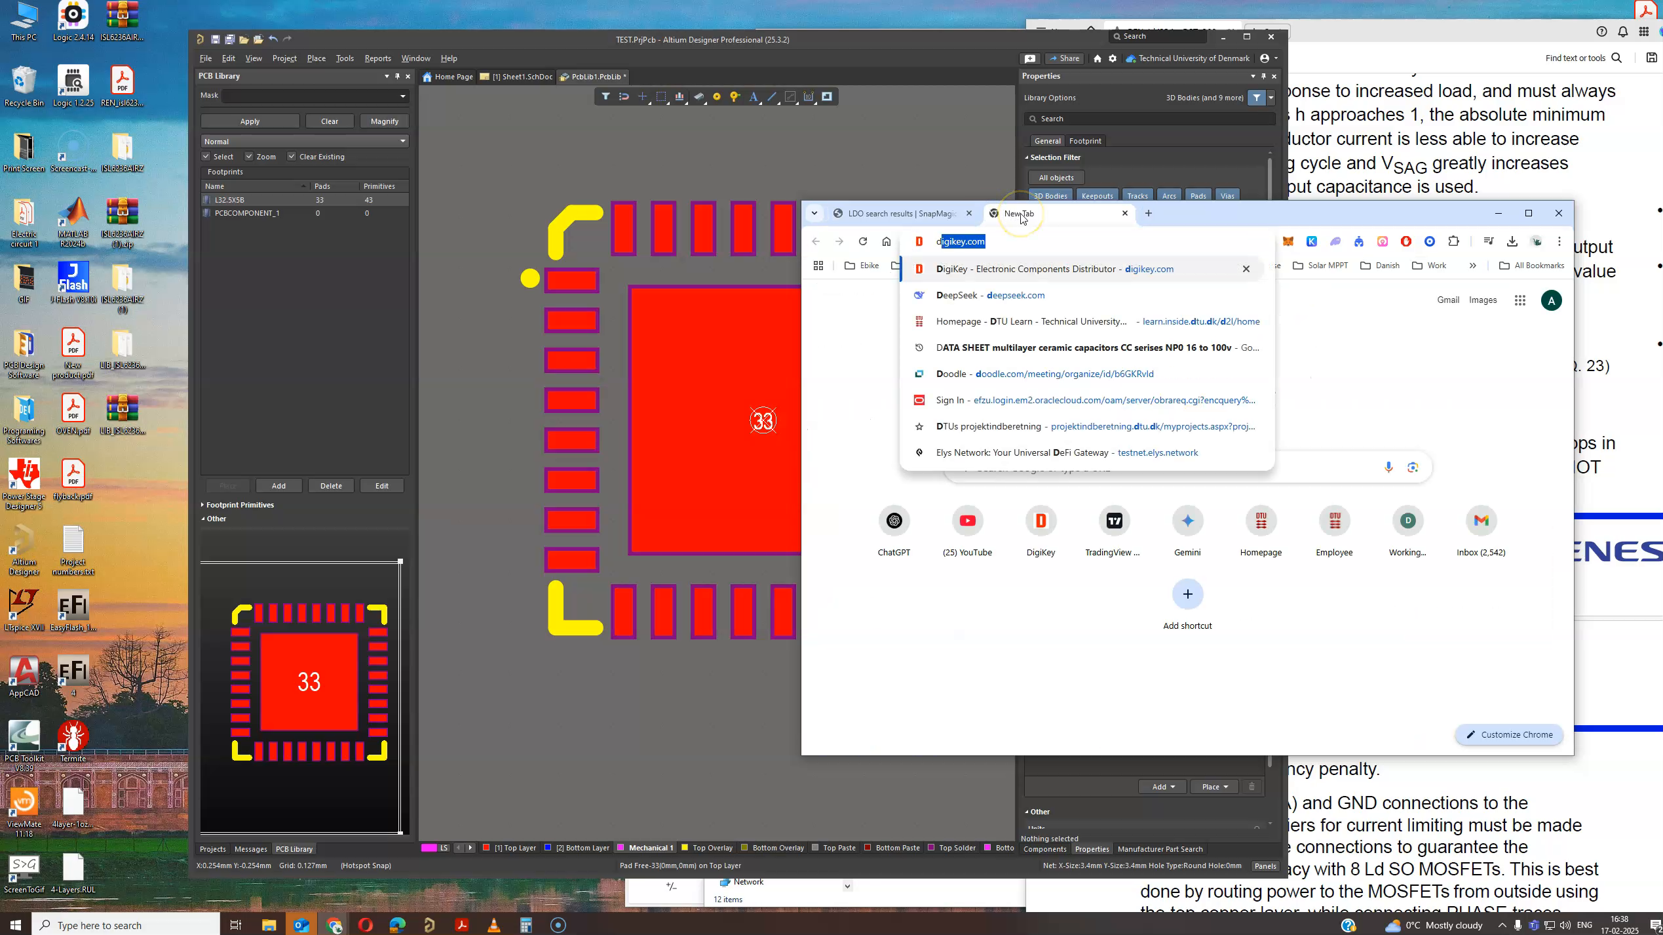
pyautogui.press('Return')
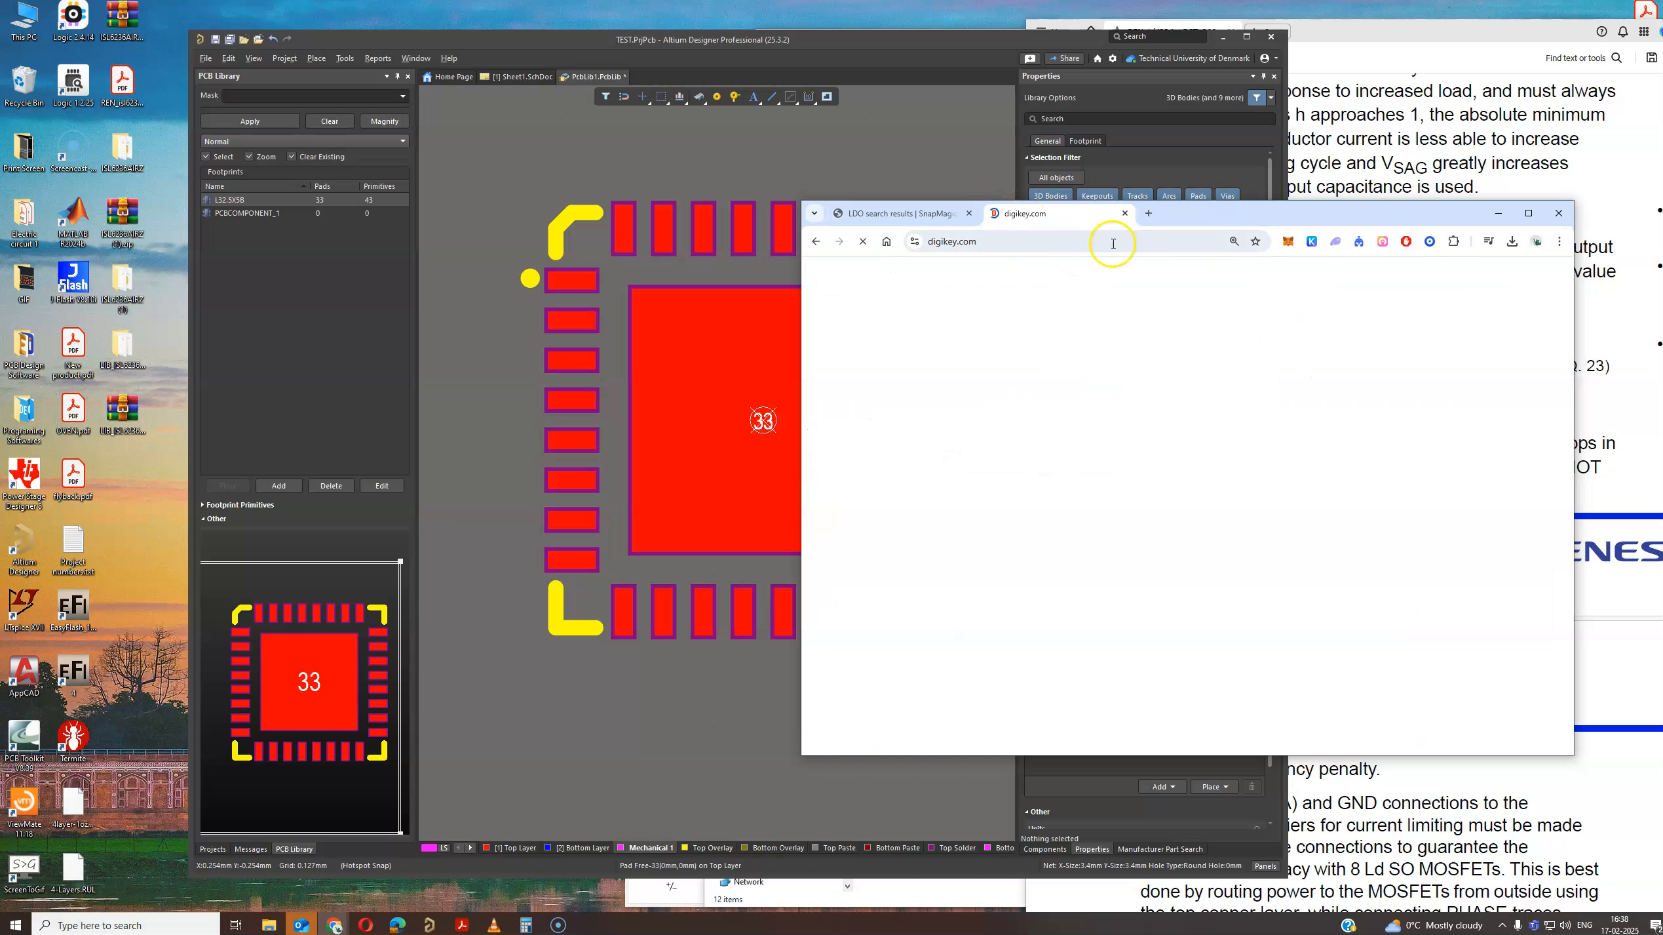
pyautogui.moveTo(1179, 215); pyautogui.dragTo(1053, 183)
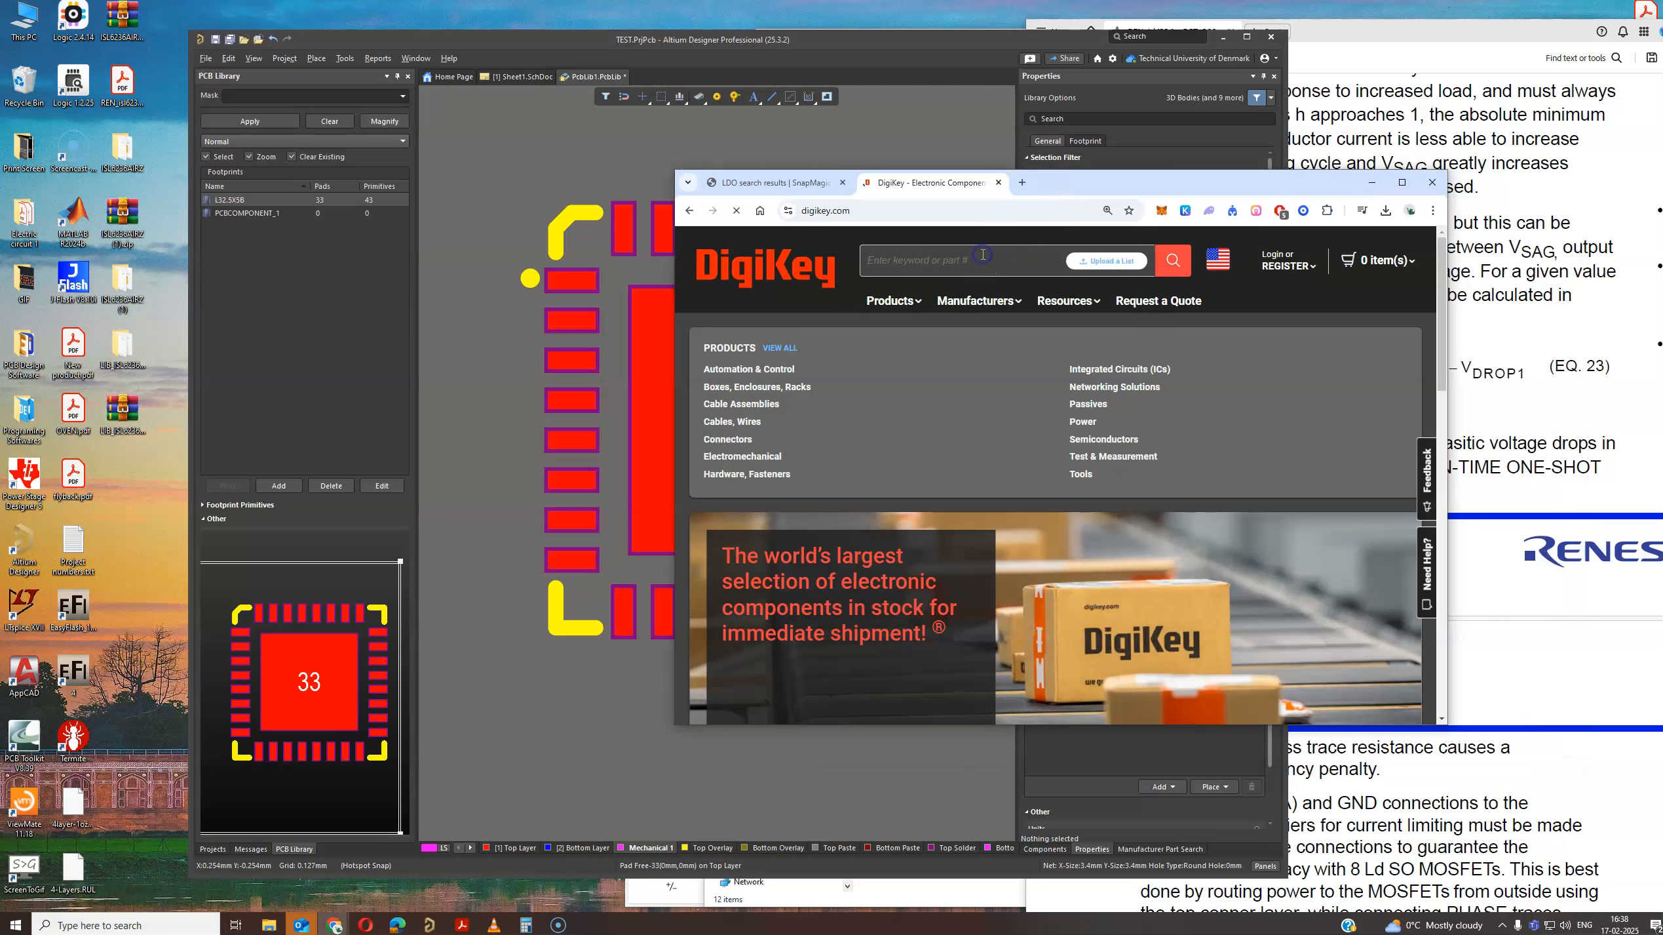
pyautogui.moveTo(1128, 172); pyautogui.dragTo(698, 184)
# Copy the part number ISL6236A from the datasheet, search DigiKey for it and open the ISL6236AIRZ product page.
pyautogui.click(1304, 528)
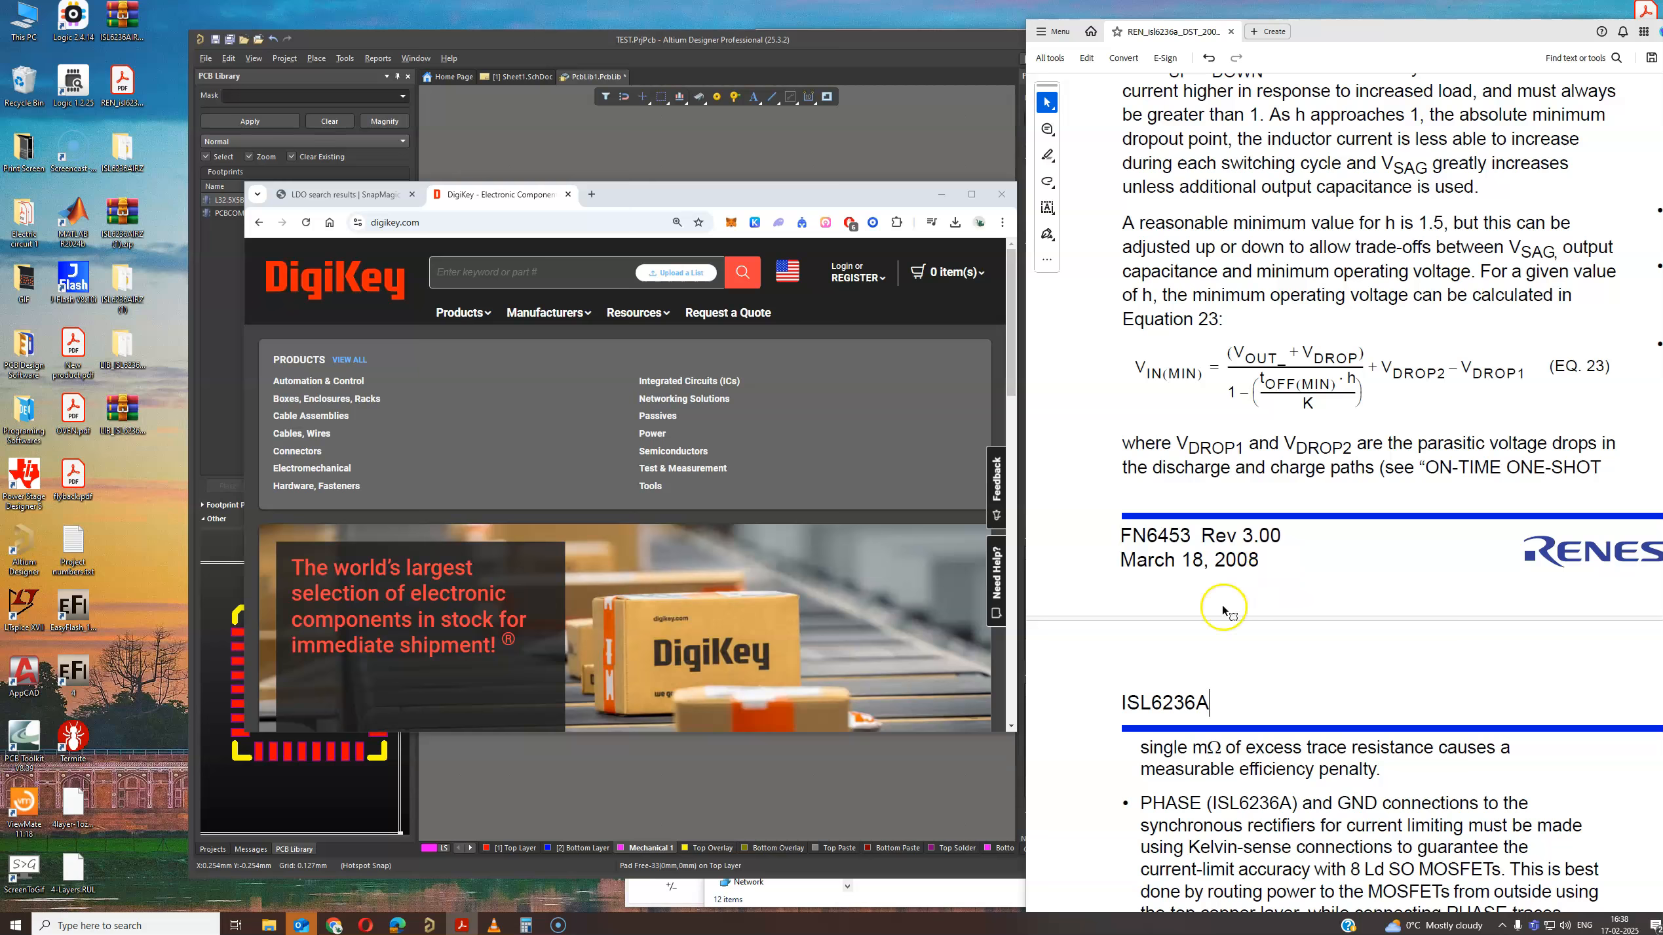
pyautogui.doubleClick(1176, 702)
pyautogui.click(560, 267)
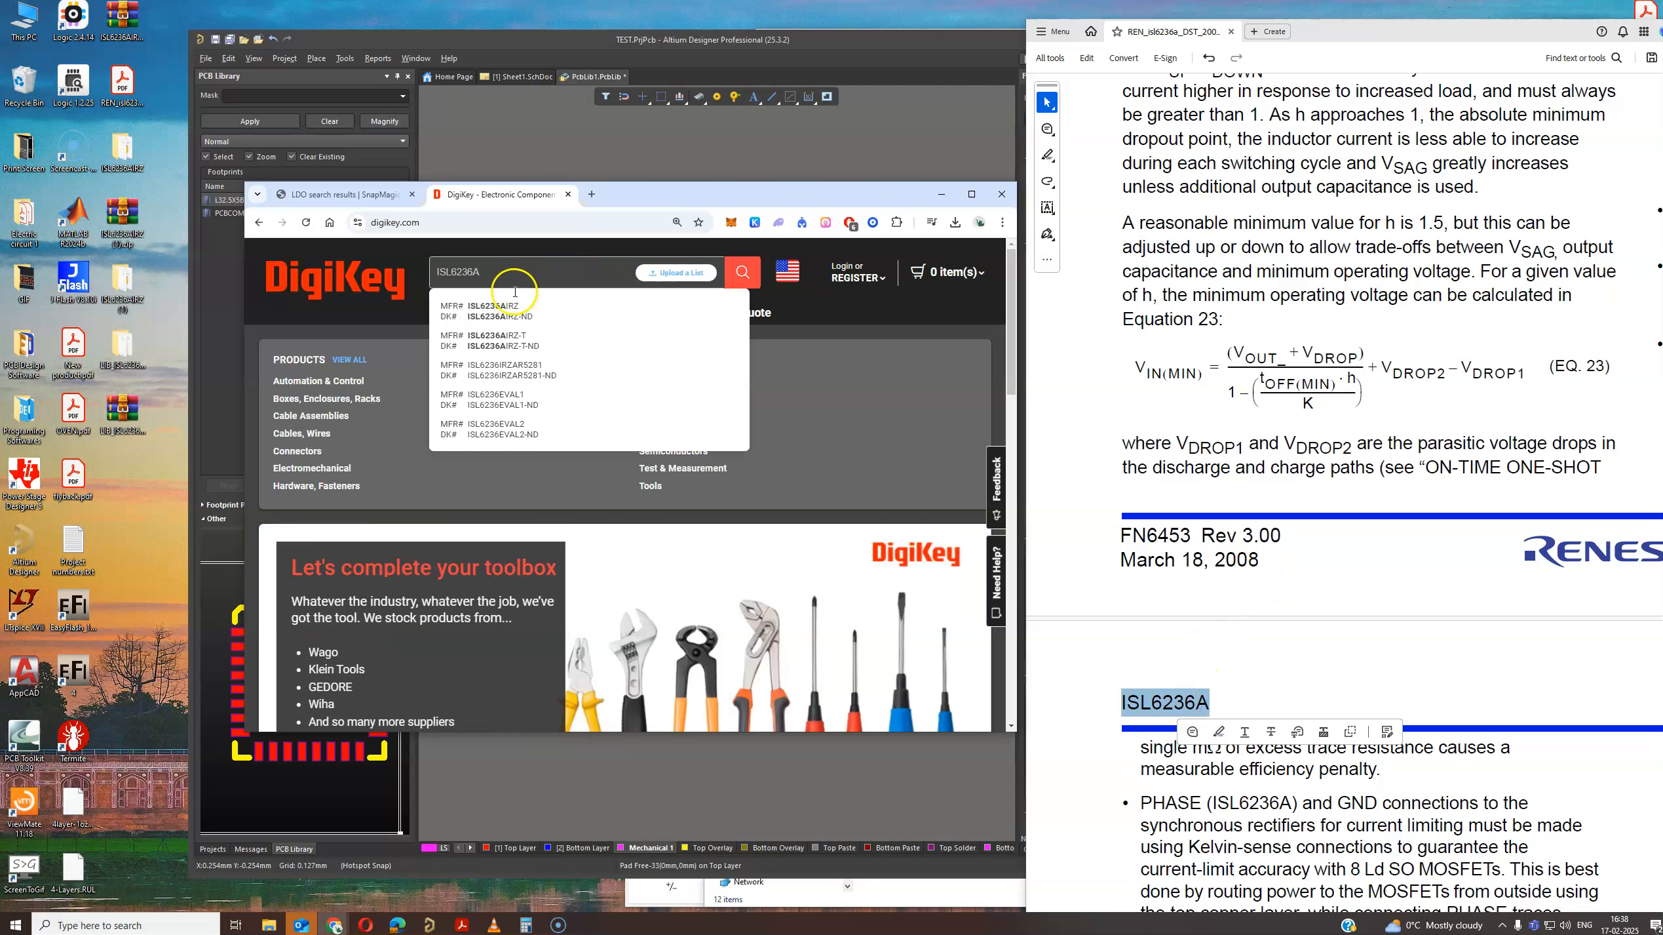
pyautogui.click(516, 311)
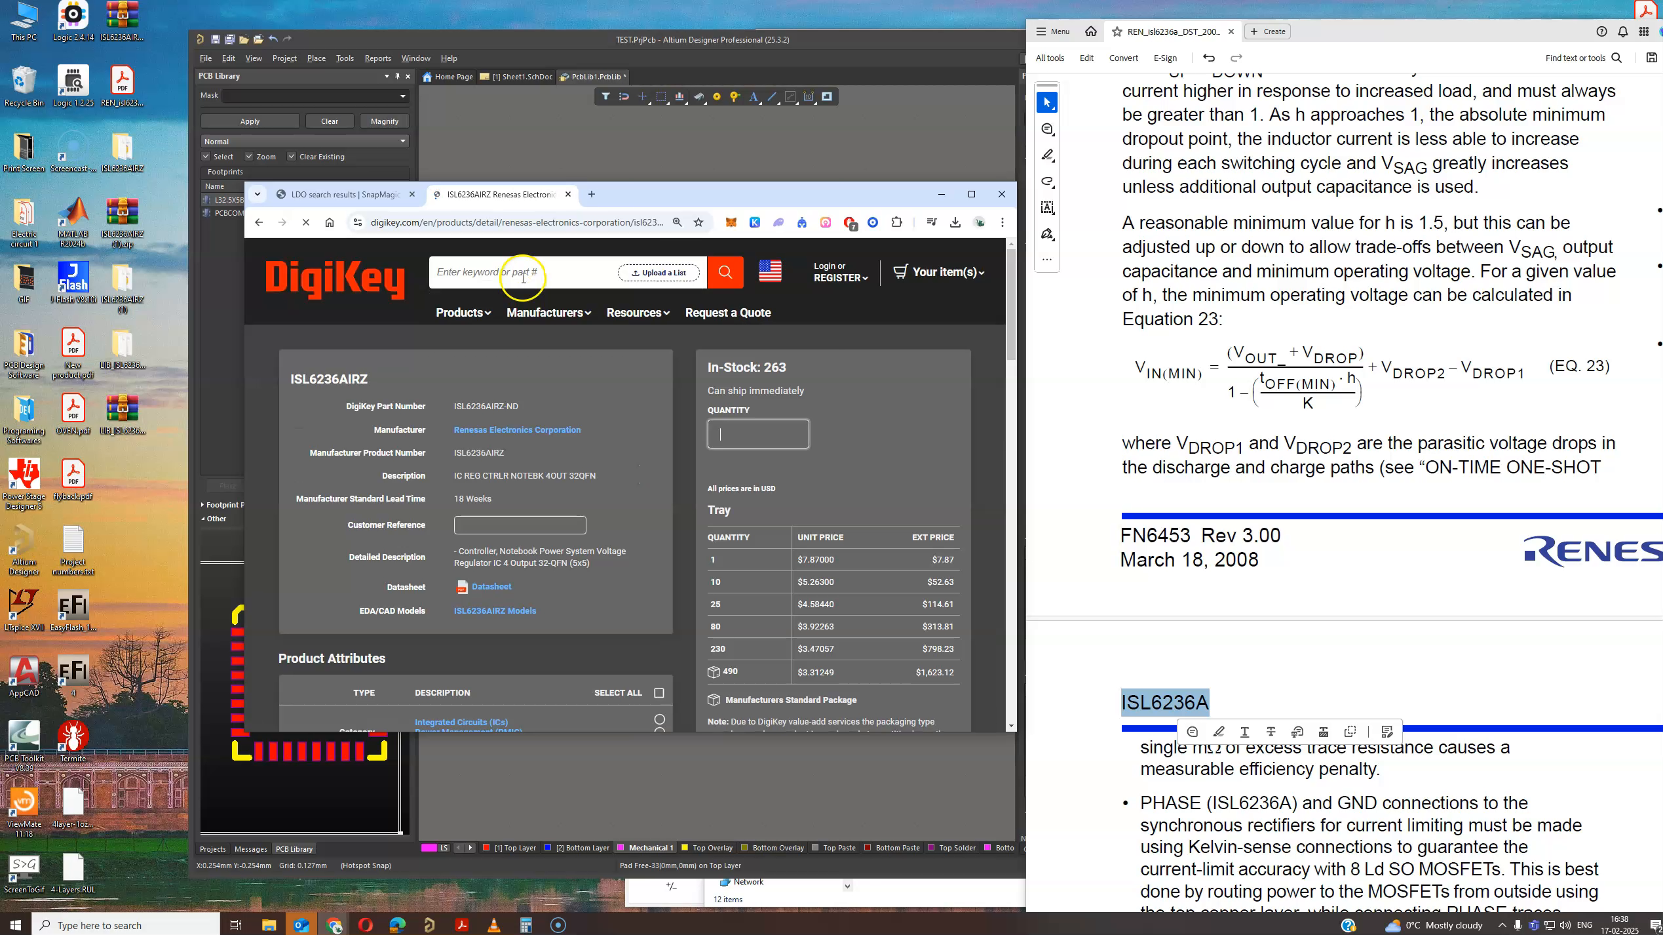
# Open the ISL6236AIRZ EDA/CAD models page and examine the Ultra Librarian symbol, footprint and 3D model.
pyautogui.scroll(-3, 550, 556)
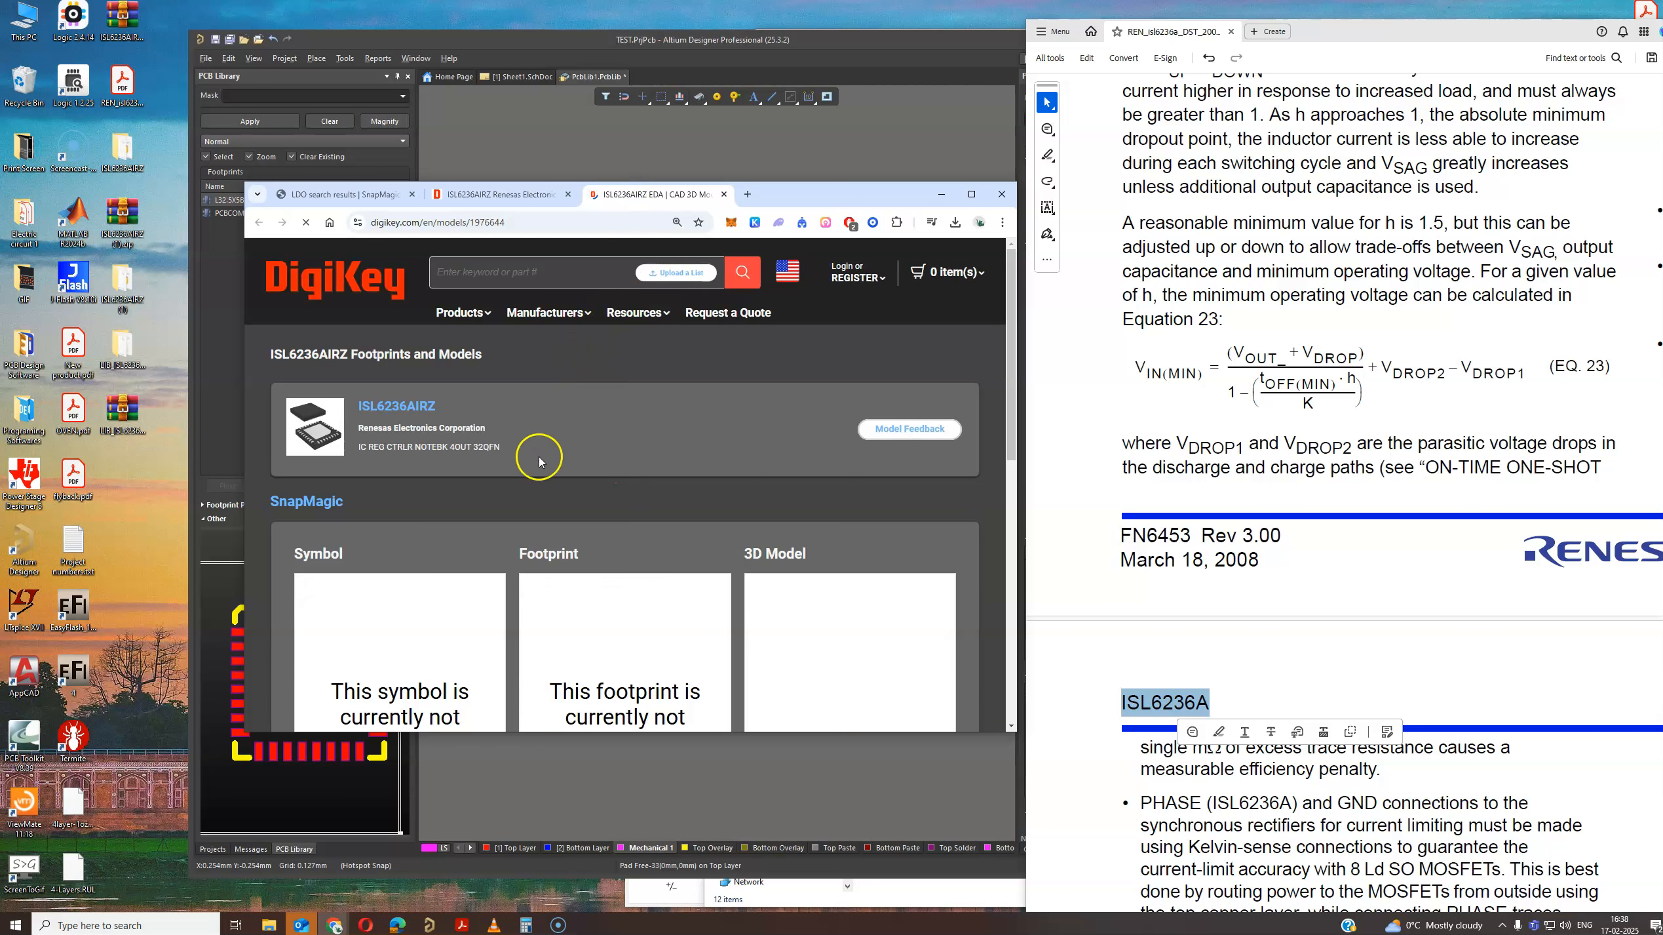
pyautogui.scroll(-3, 538, 457)
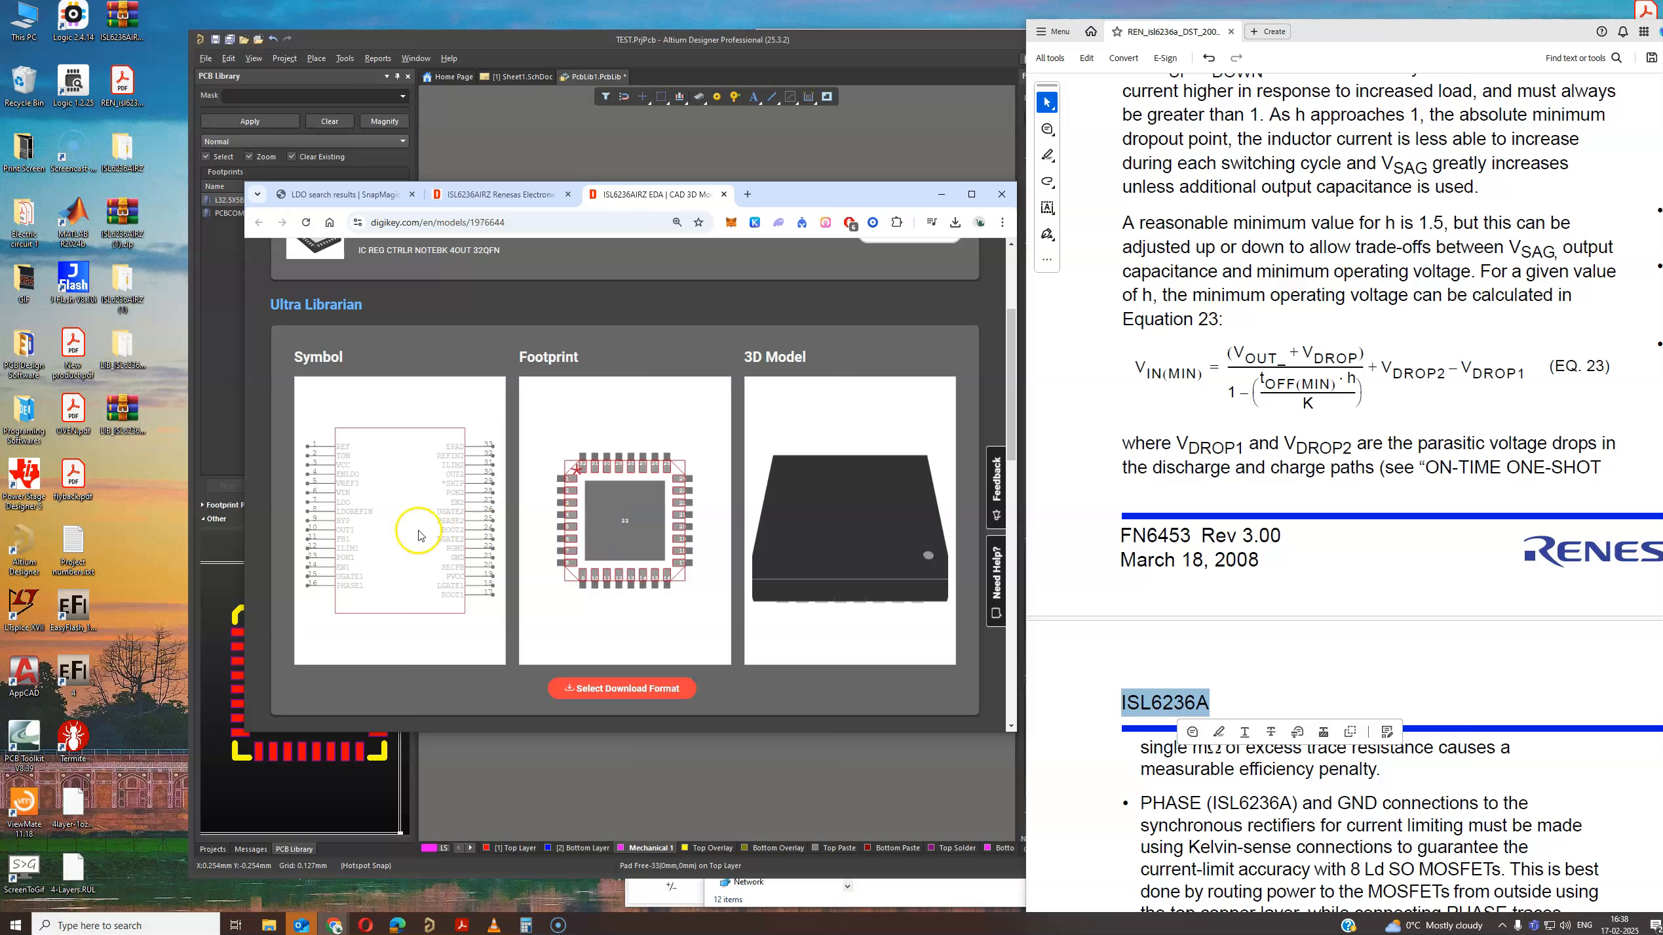
pyautogui.scroll(-4, 373, 512)
pyautogui.scroll(4, 382, 505)
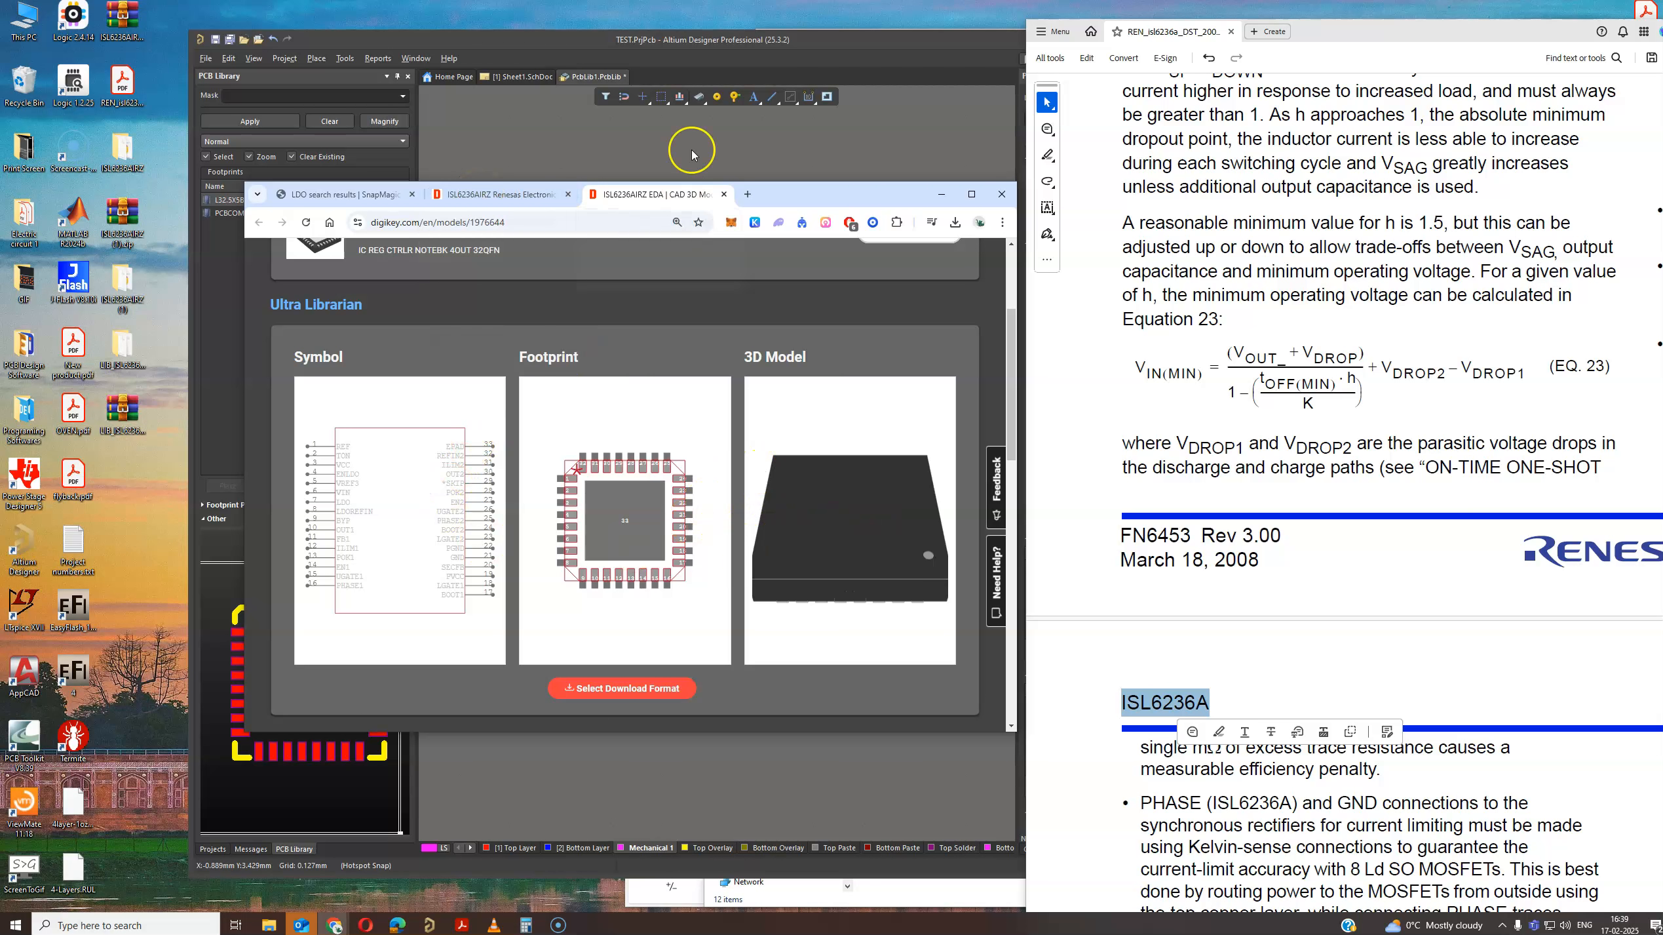
# Bring the Mouser page for ISL6236AIRZ into the browser window and view its ECAD symbol, footprint and 3D model.
pyautogui.moveTo(775, 190); pyautogui.dragTo(910, 225)
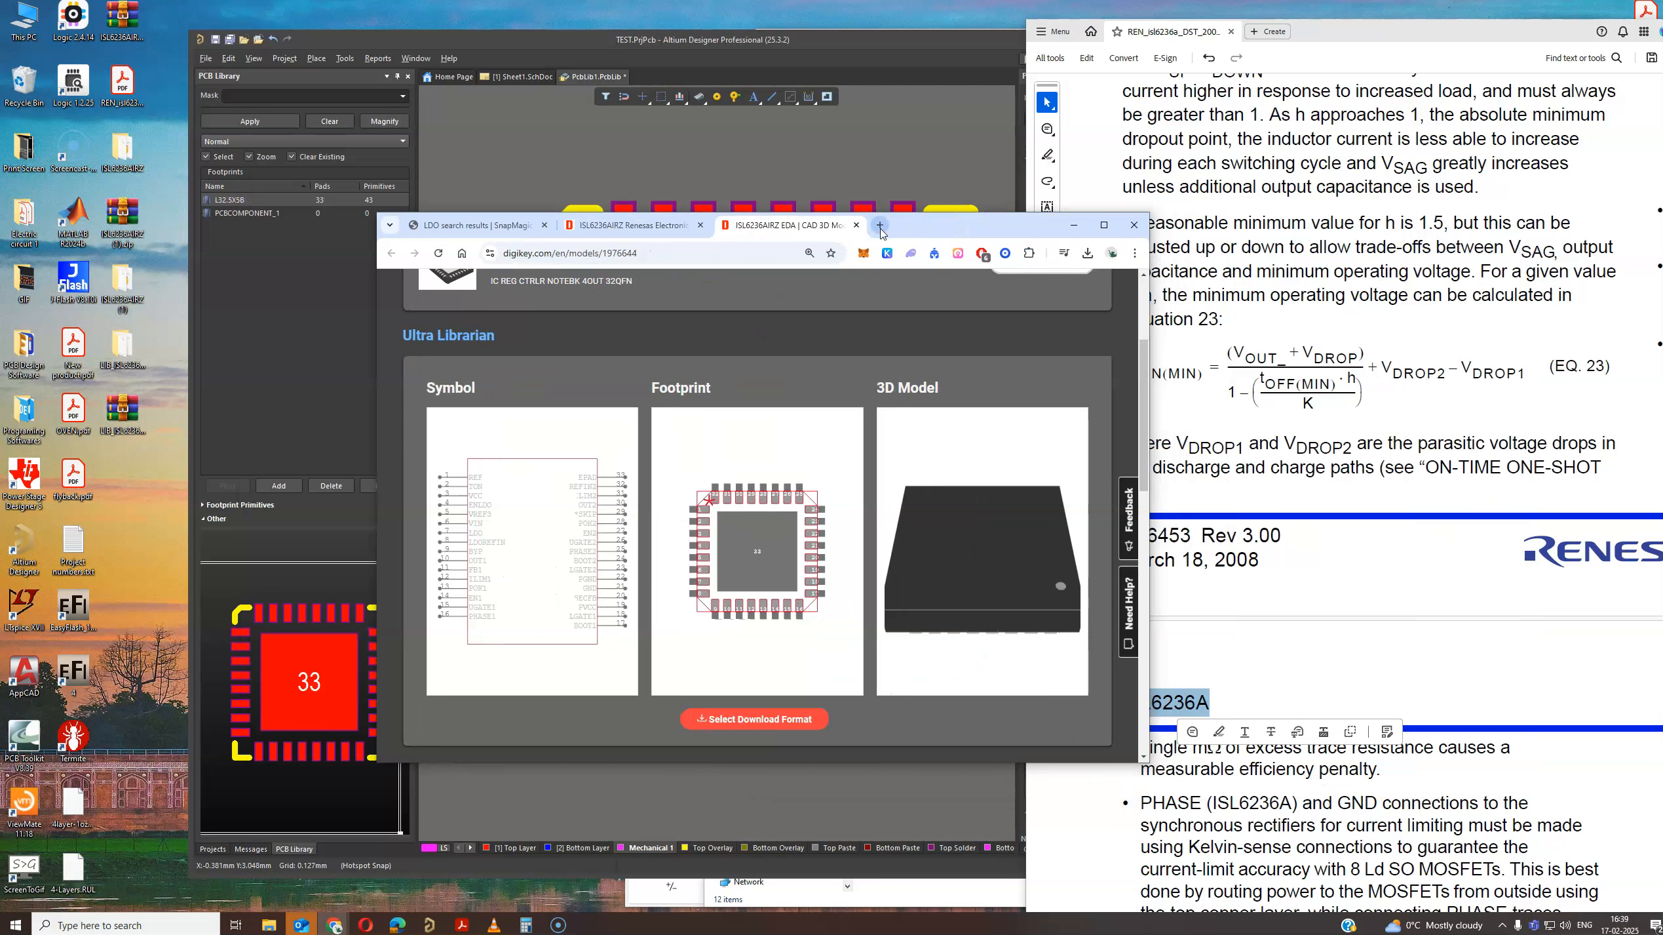
pyautogui.moveTo(1662, 367); pyautogui.dragTo(854, 248)
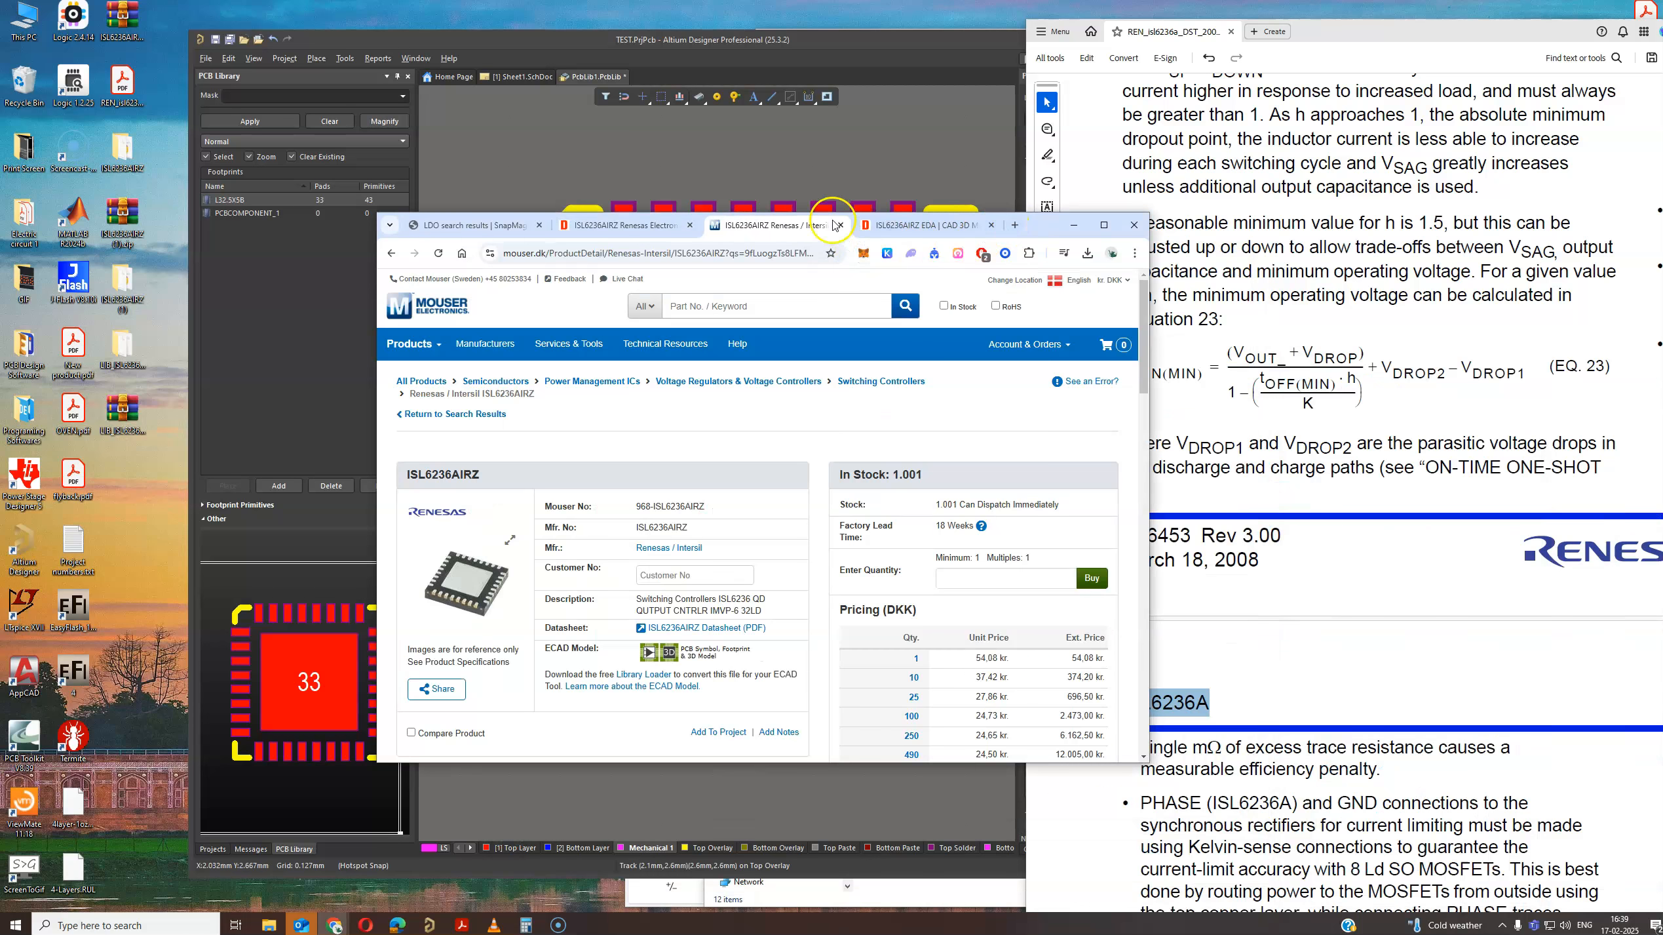
pyautogui.scroll(-1, 685, 609)
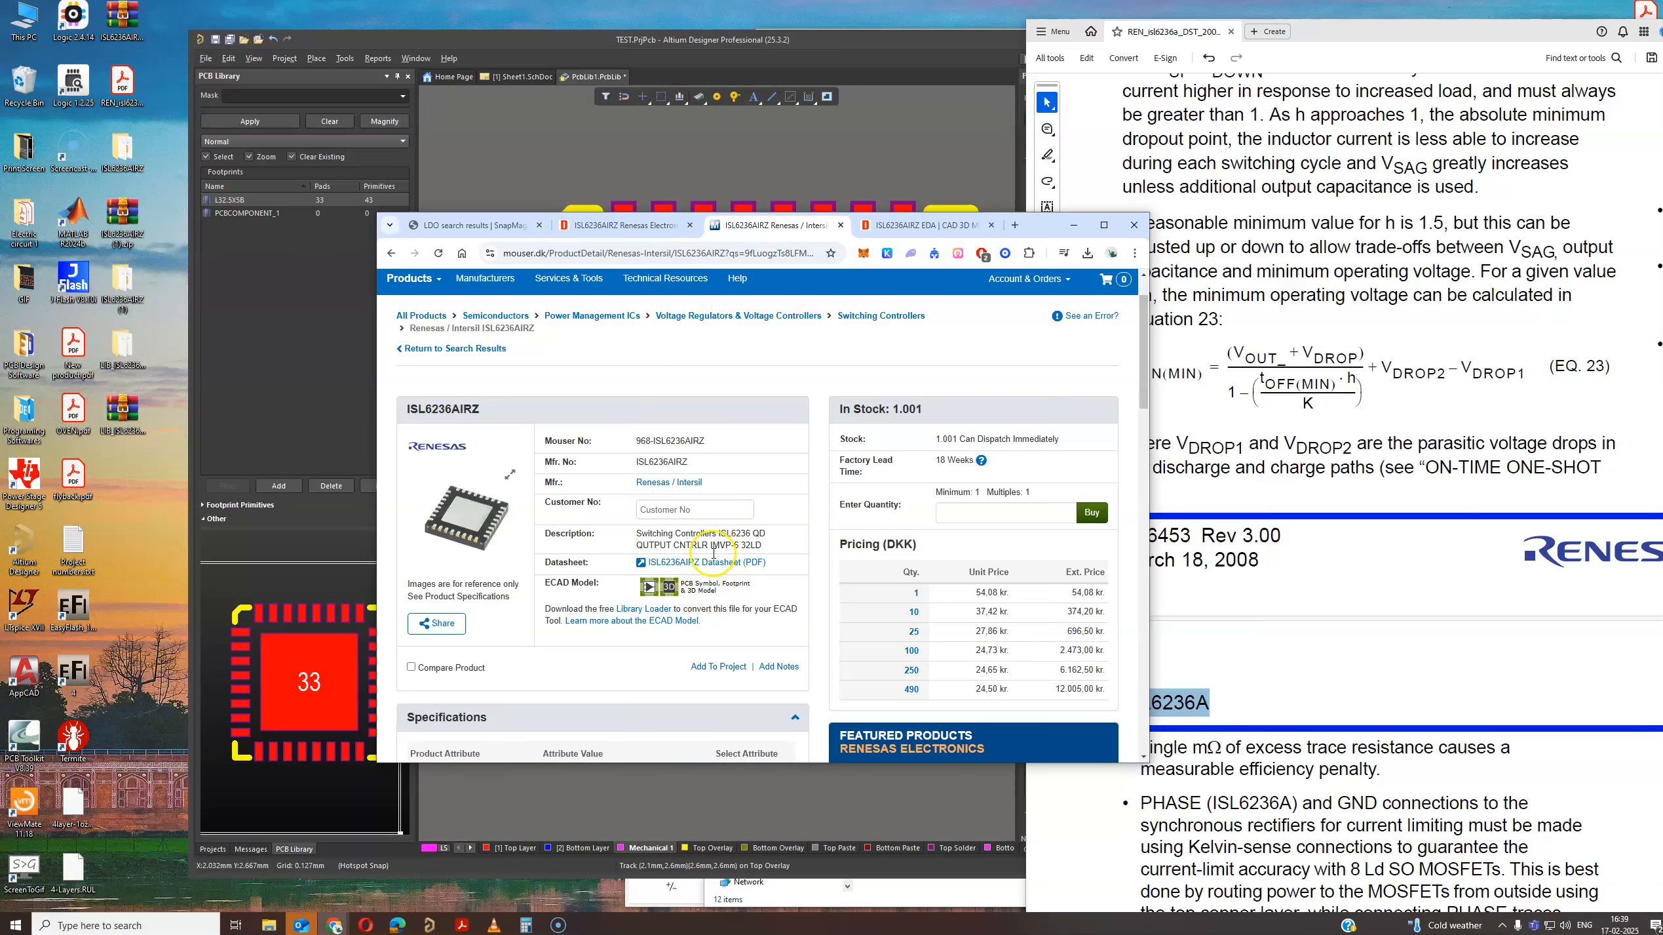
pyautogui.click(691, 585)
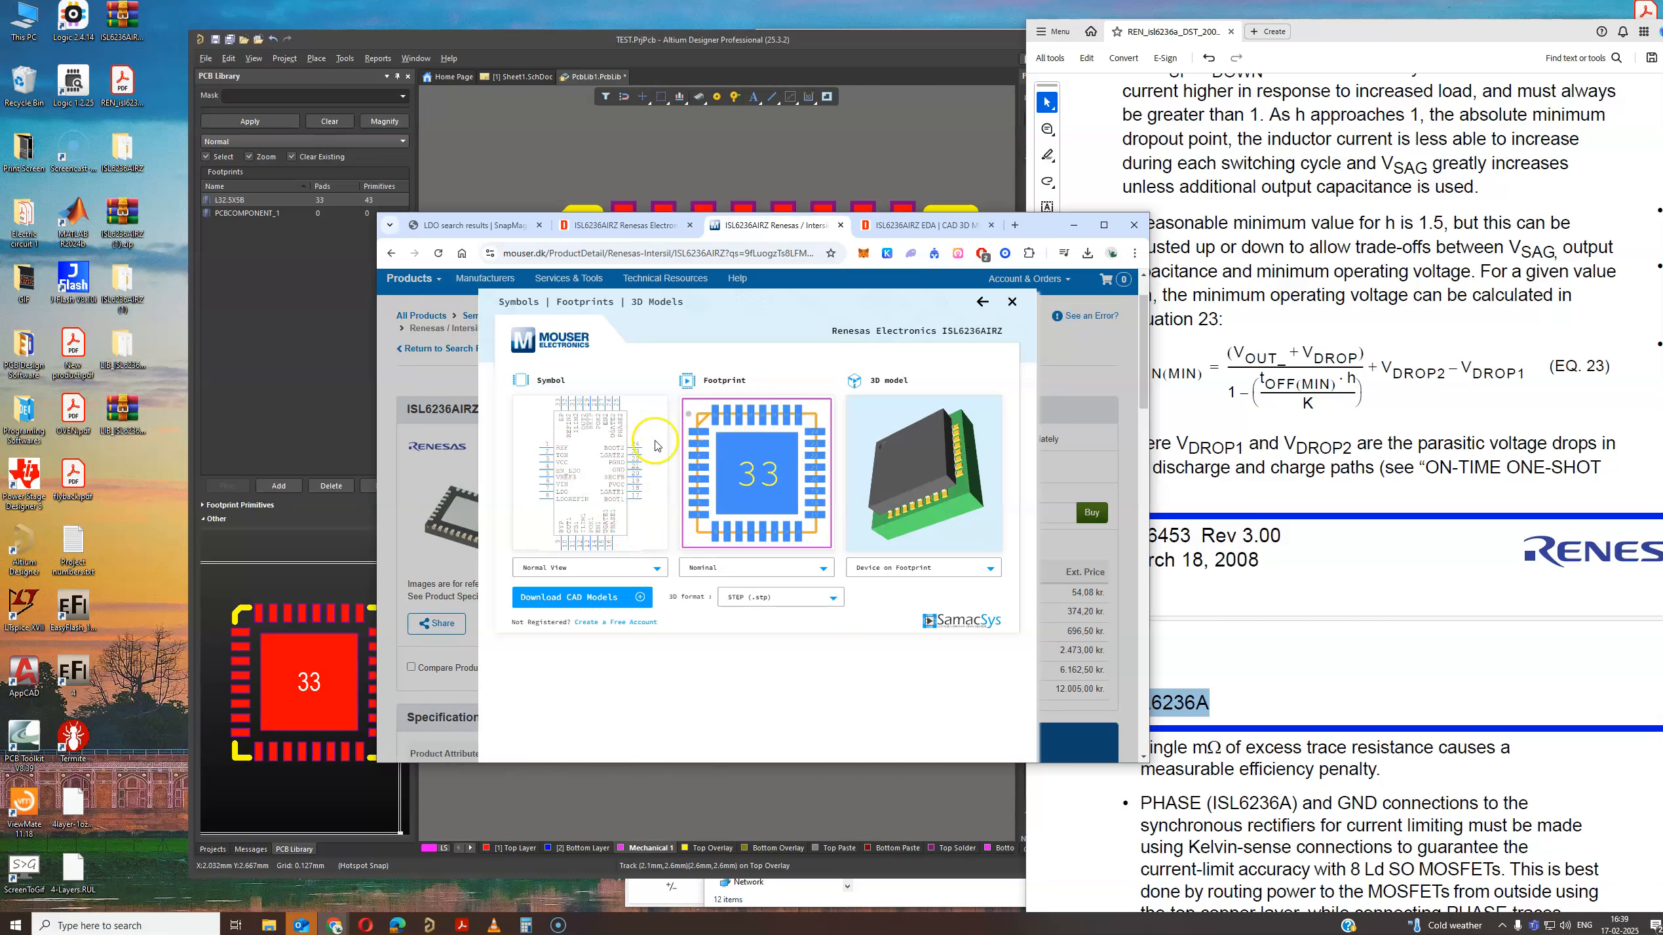
# Switch back to Altium Designer and place the ISL6236AIRZ.stp 3D body at the footprint's origin, centred on pad 33.
pyautogui.click(1076, 230)
pyautogui.click(609, 465)
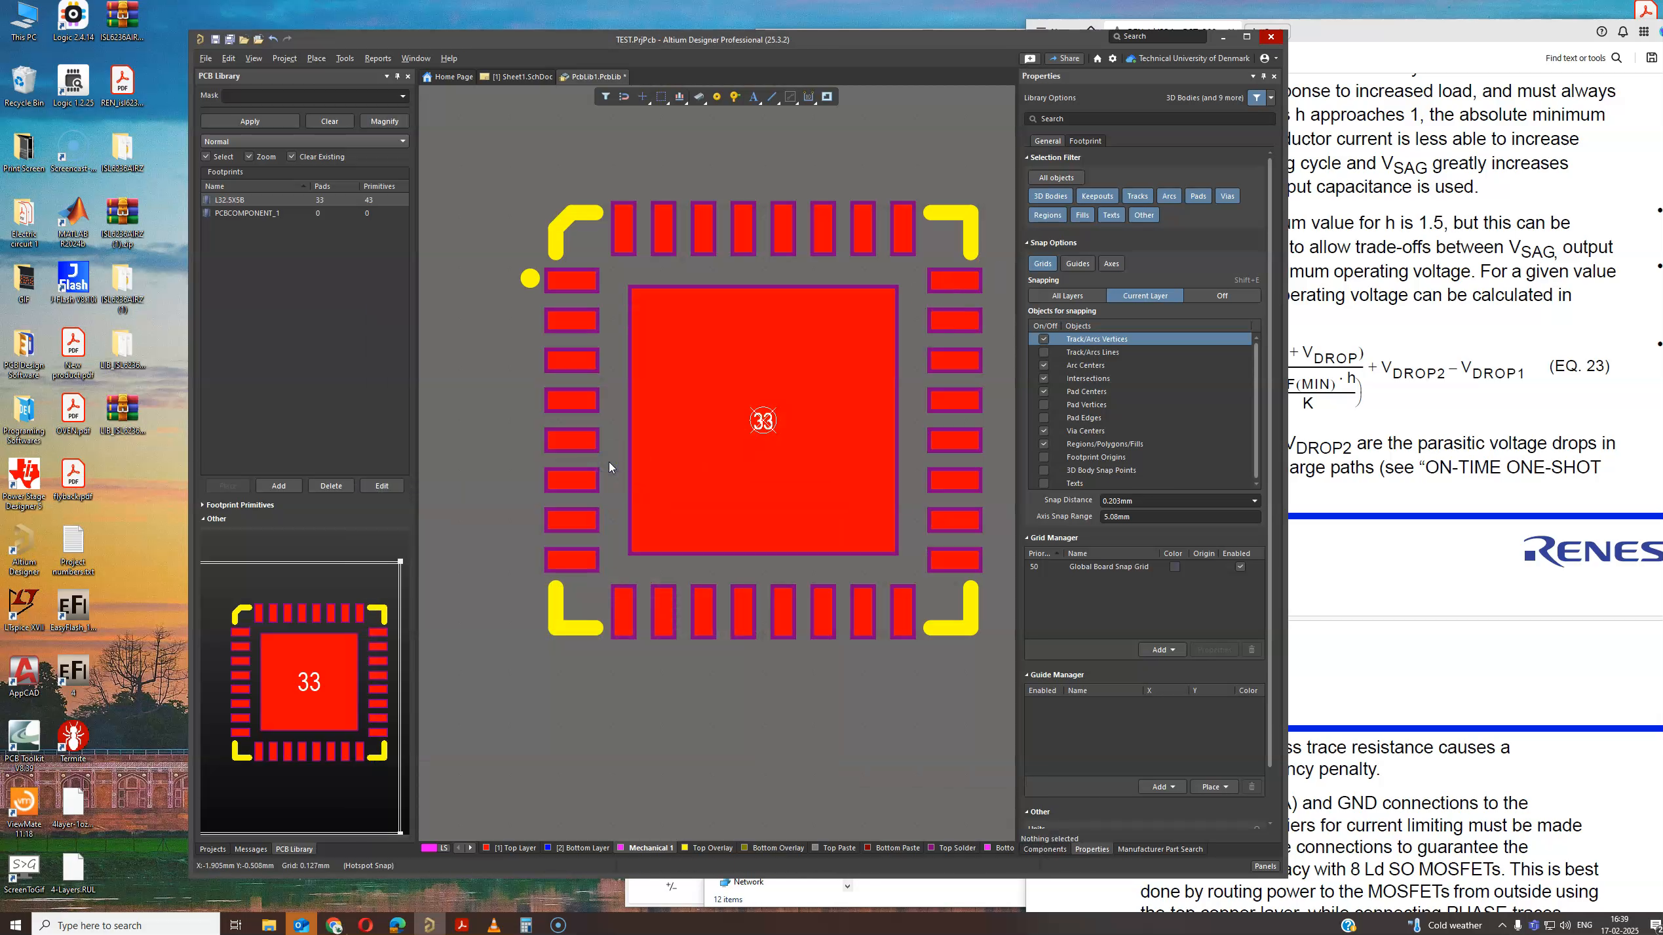
pyautogui.press('p')
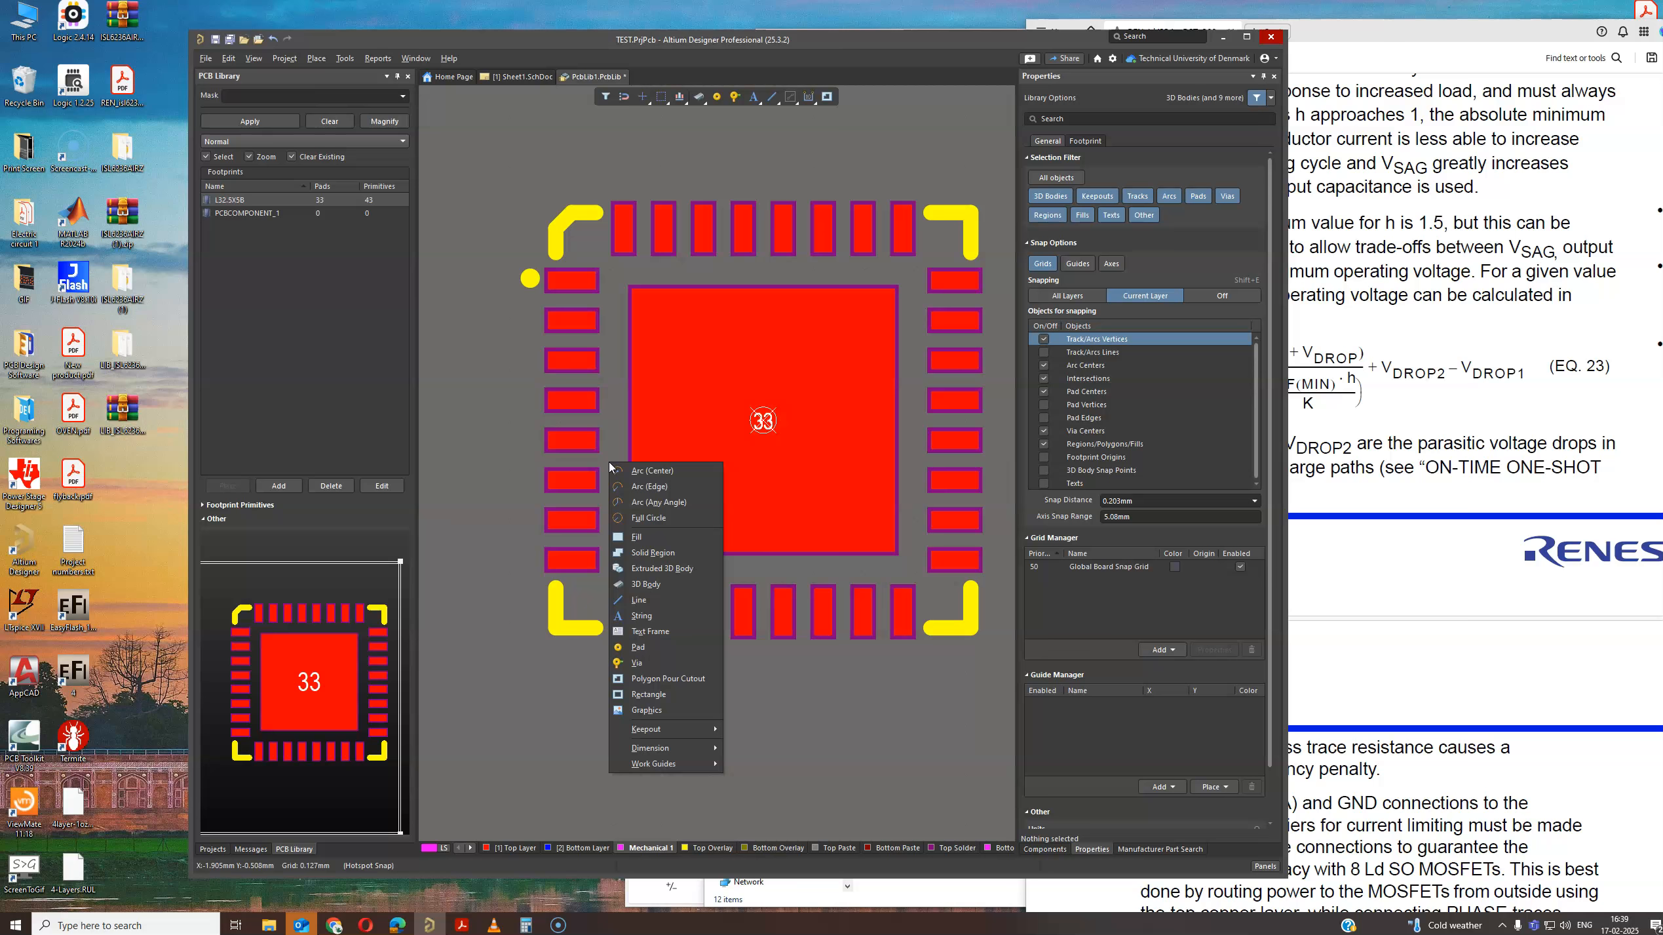
pyautogui.click(319, 57)
pyautogui.click(367, 191)
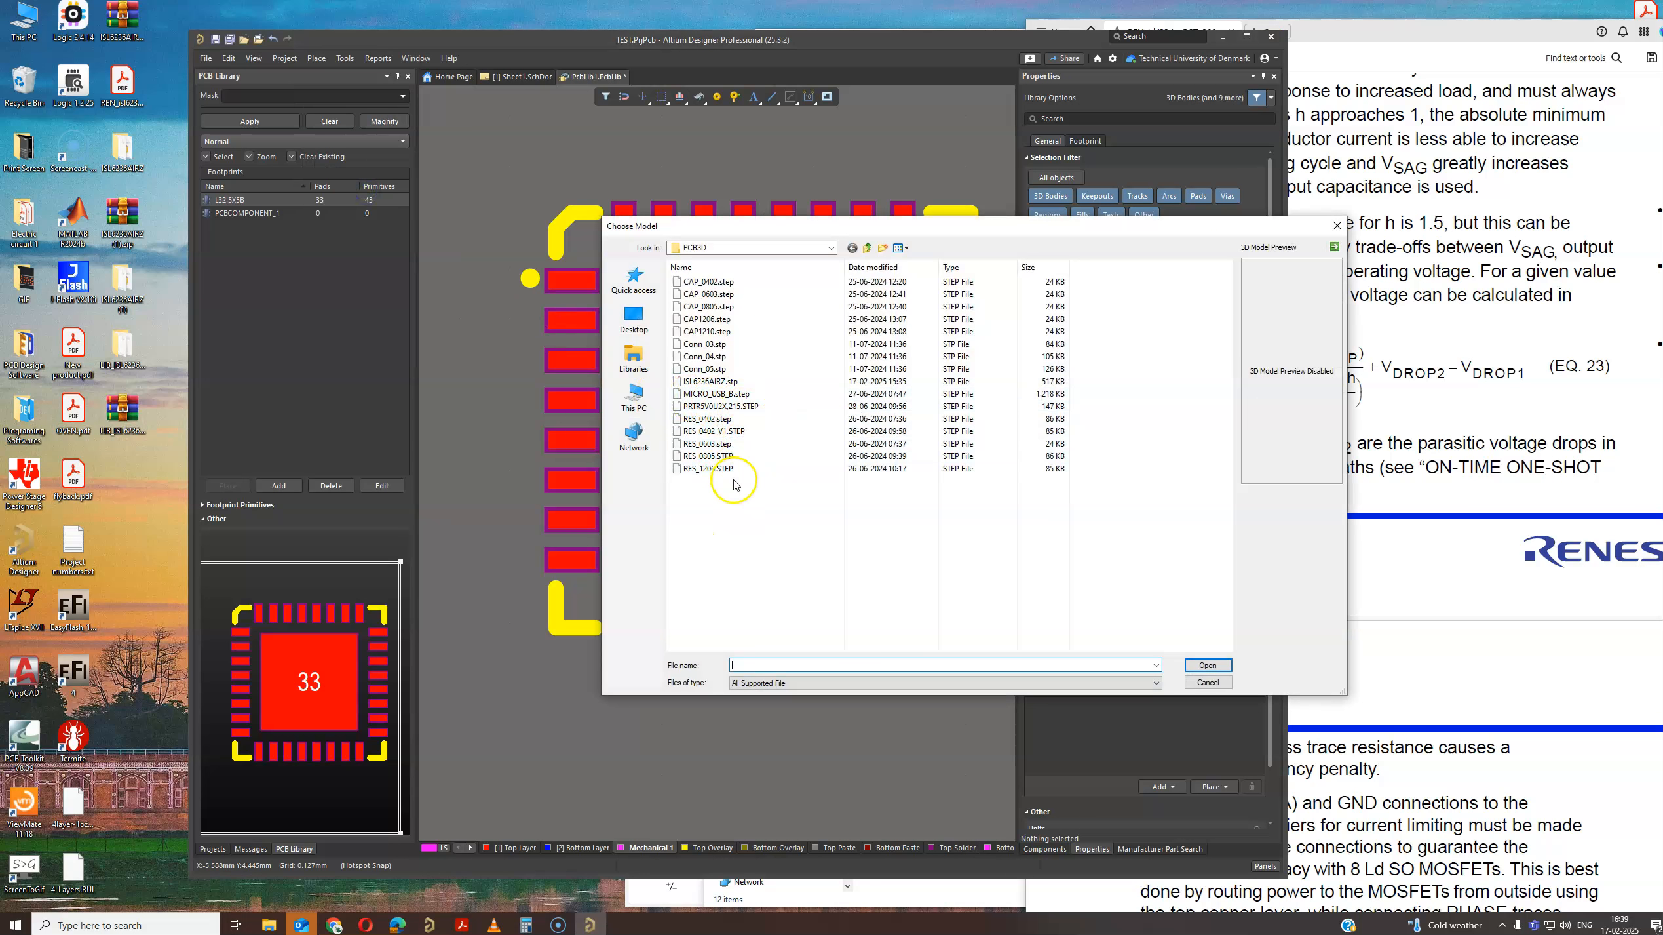
pyautogui.click(731, 382)
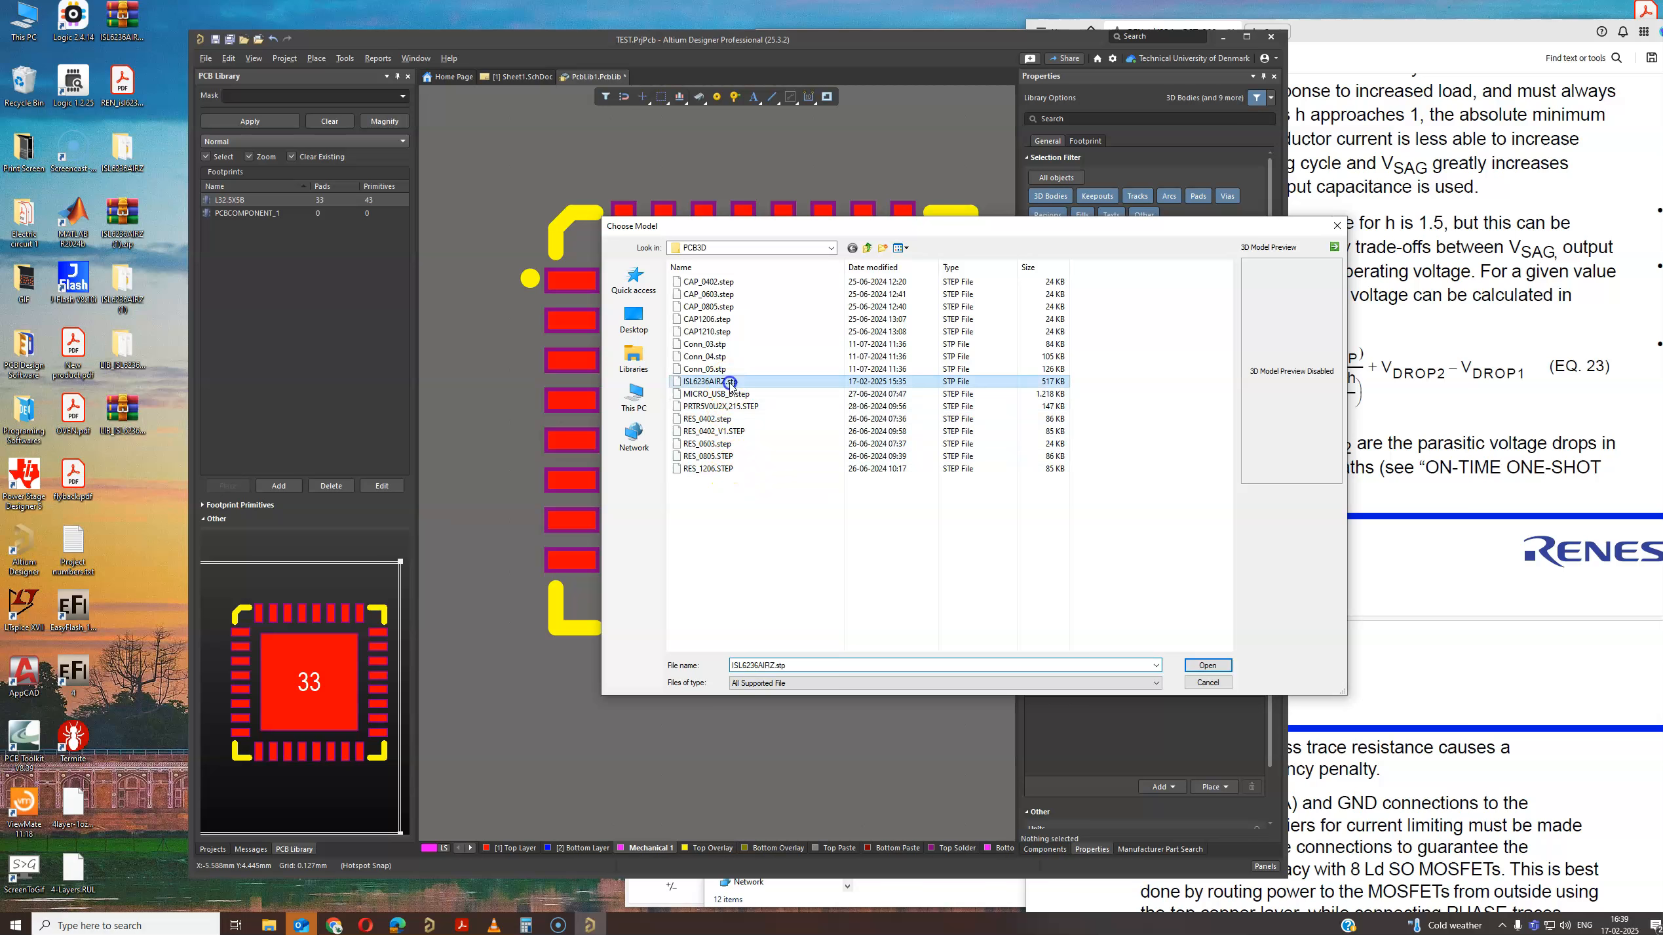
pyautogui.doubleClick(726, 382)
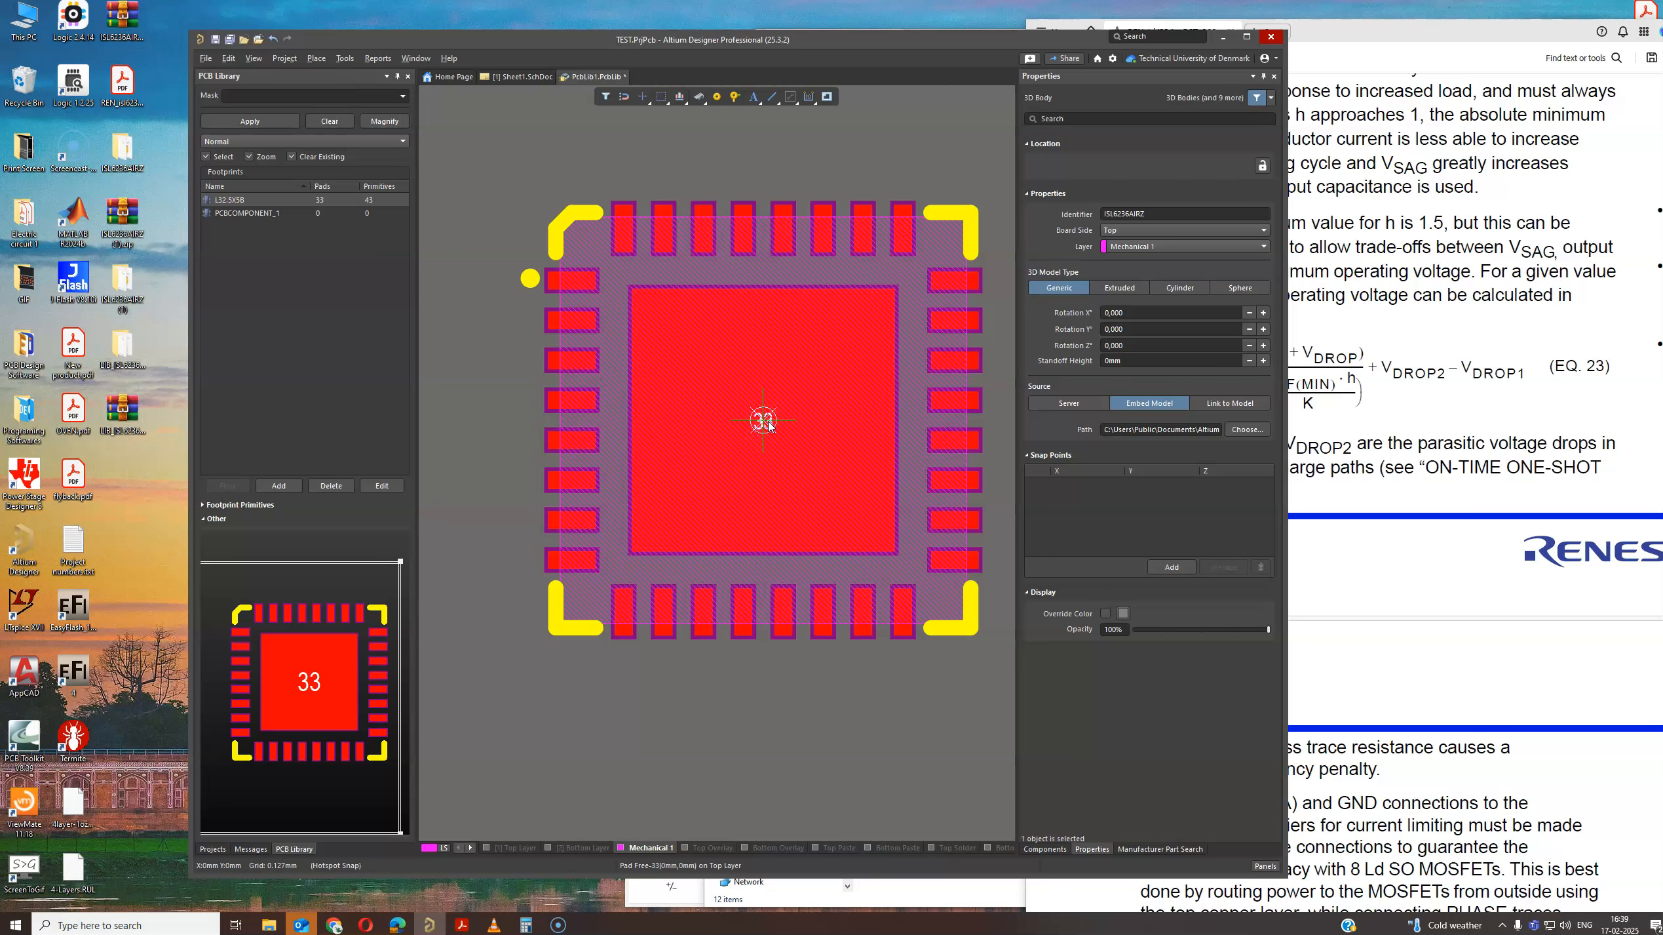
pyautogui.click(767, 425)
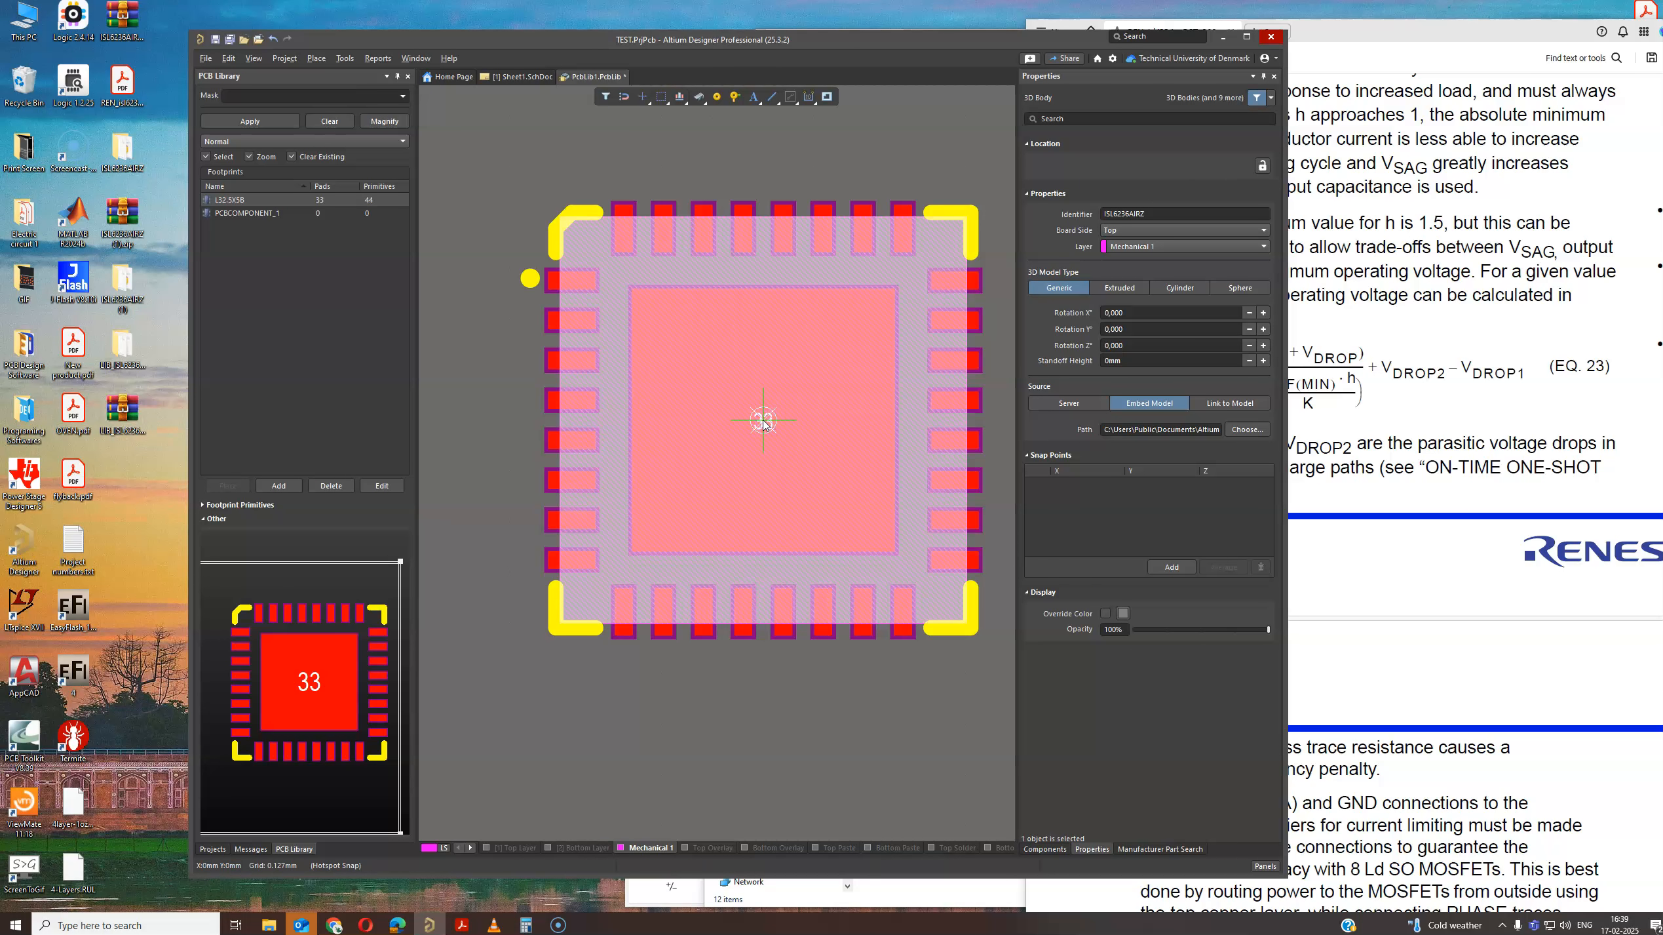
pyautogui.rightClick(764, 420)
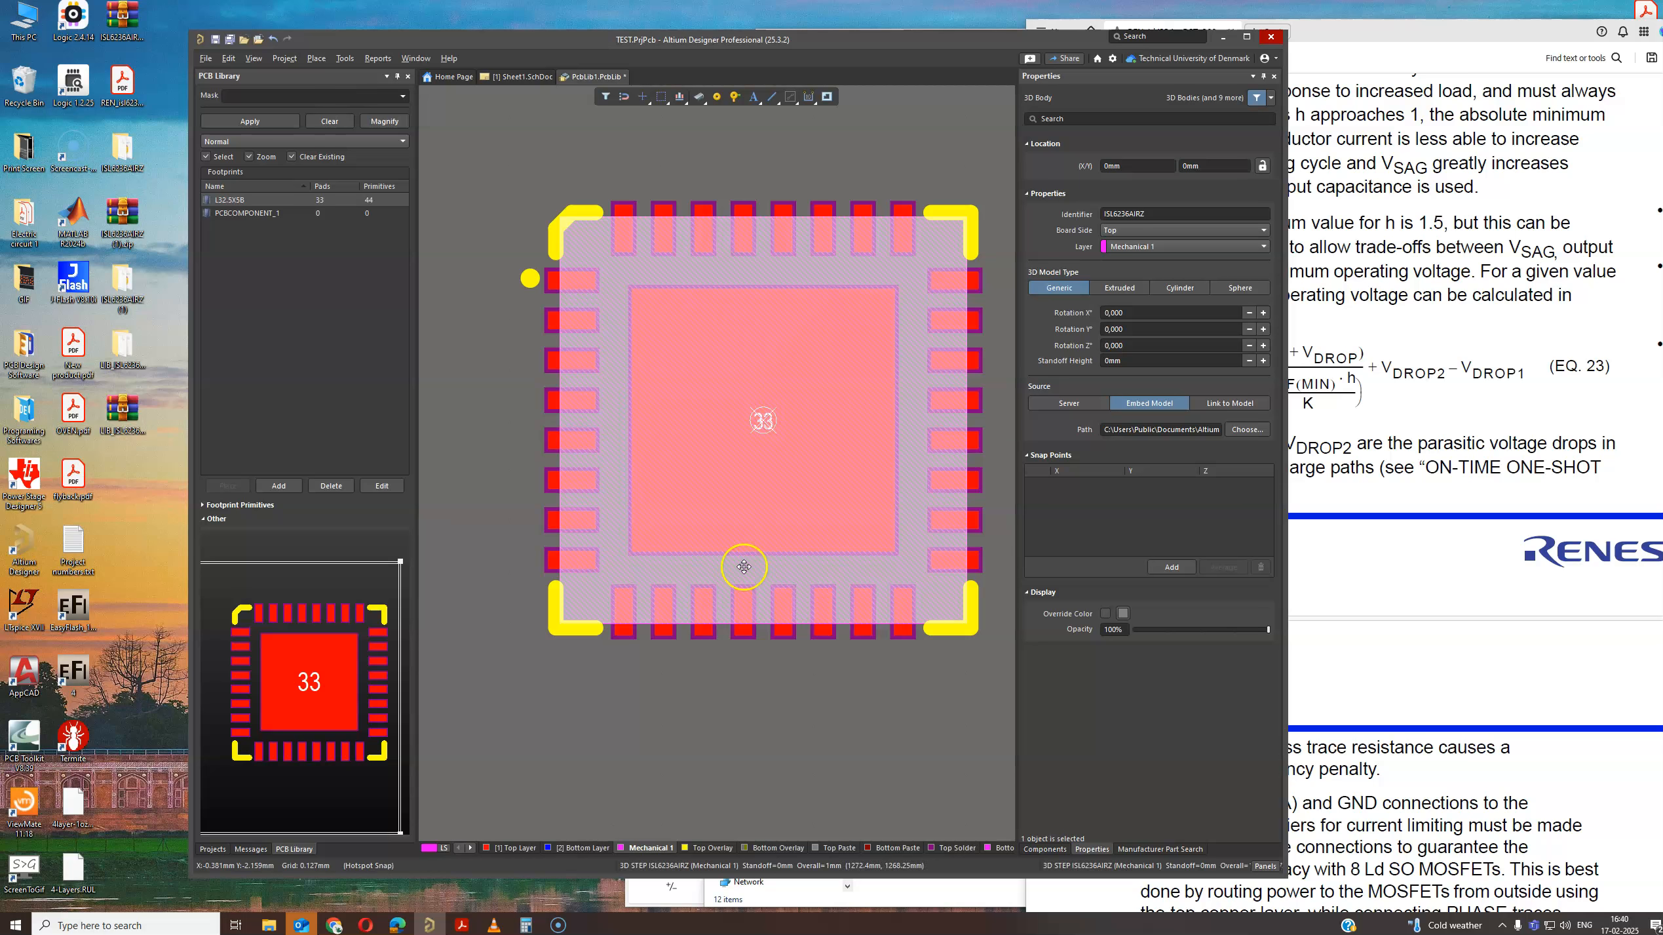
pyautogui.click(703, 662)
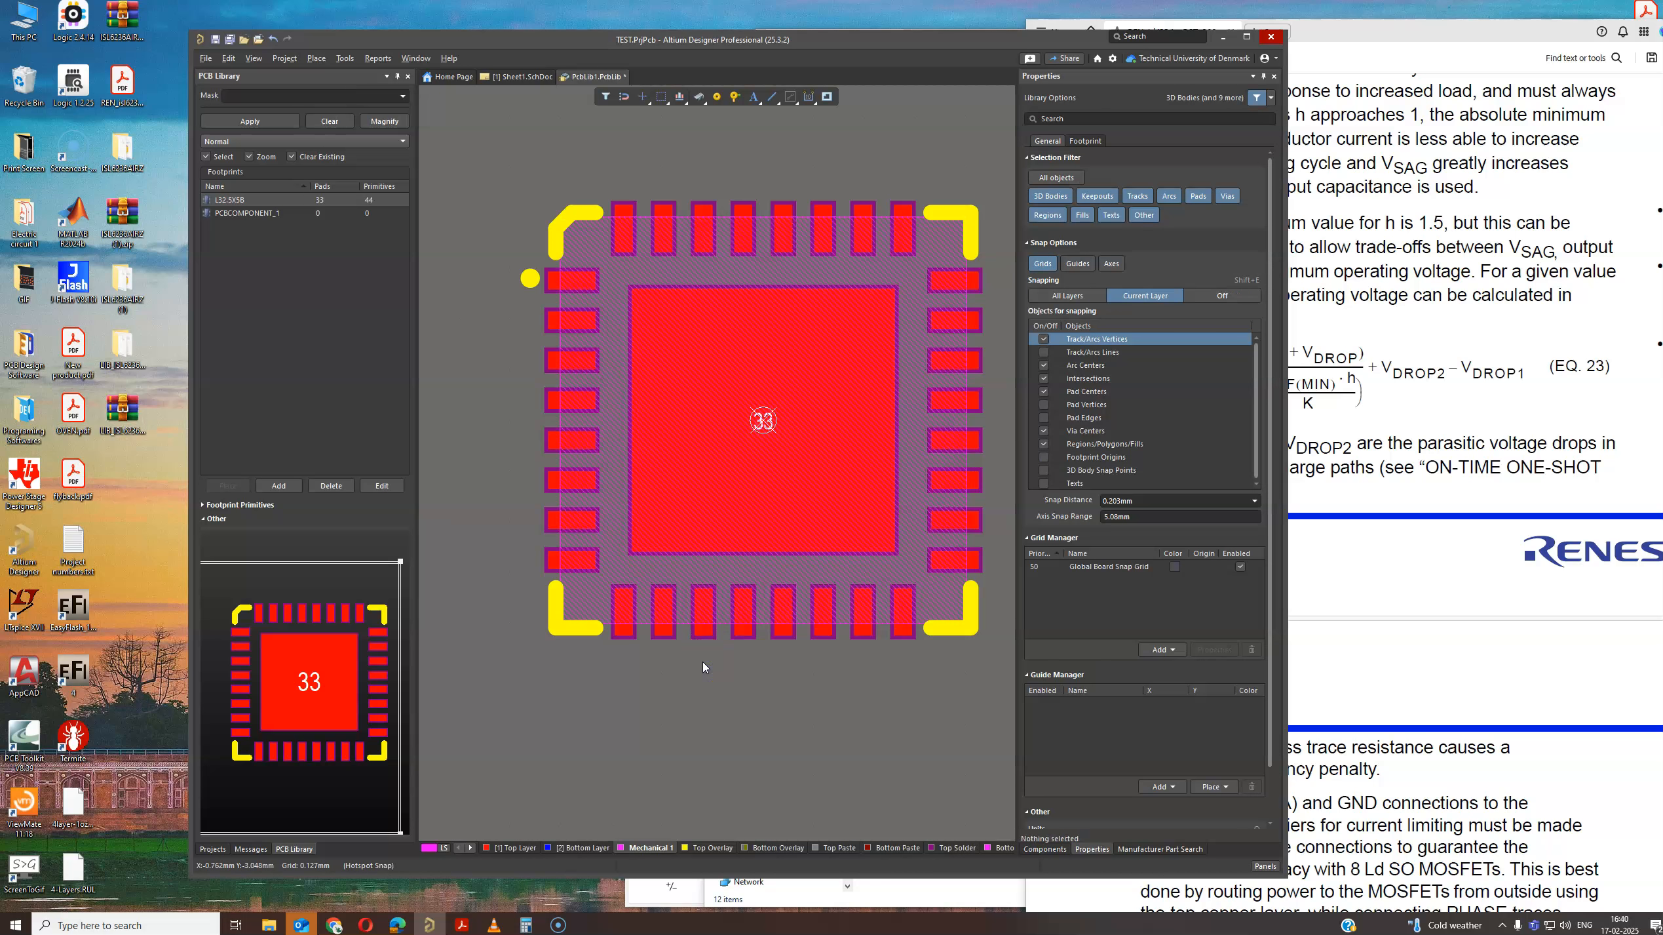
# Switch the footprint to 3D view and examine from several angles how the package's terminals line up with the pads.
pyautogui.press('3')
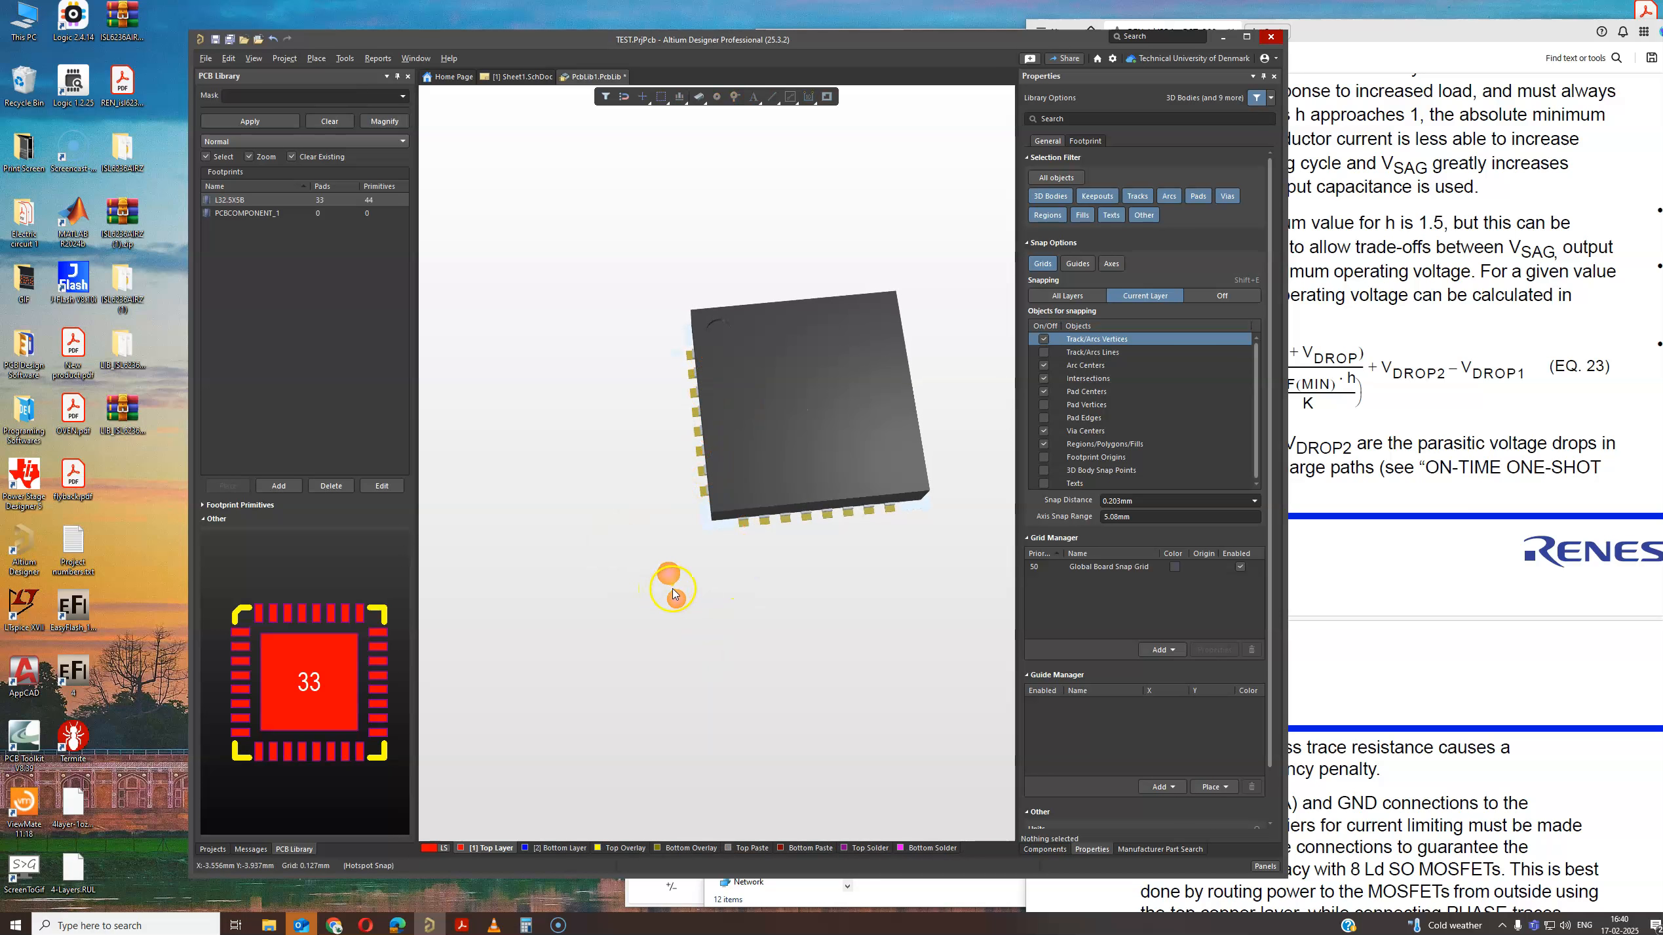
pyautogui.keyDown('shift'); pyautogui.click(666, 588); pyautogui.keyUp('shift')
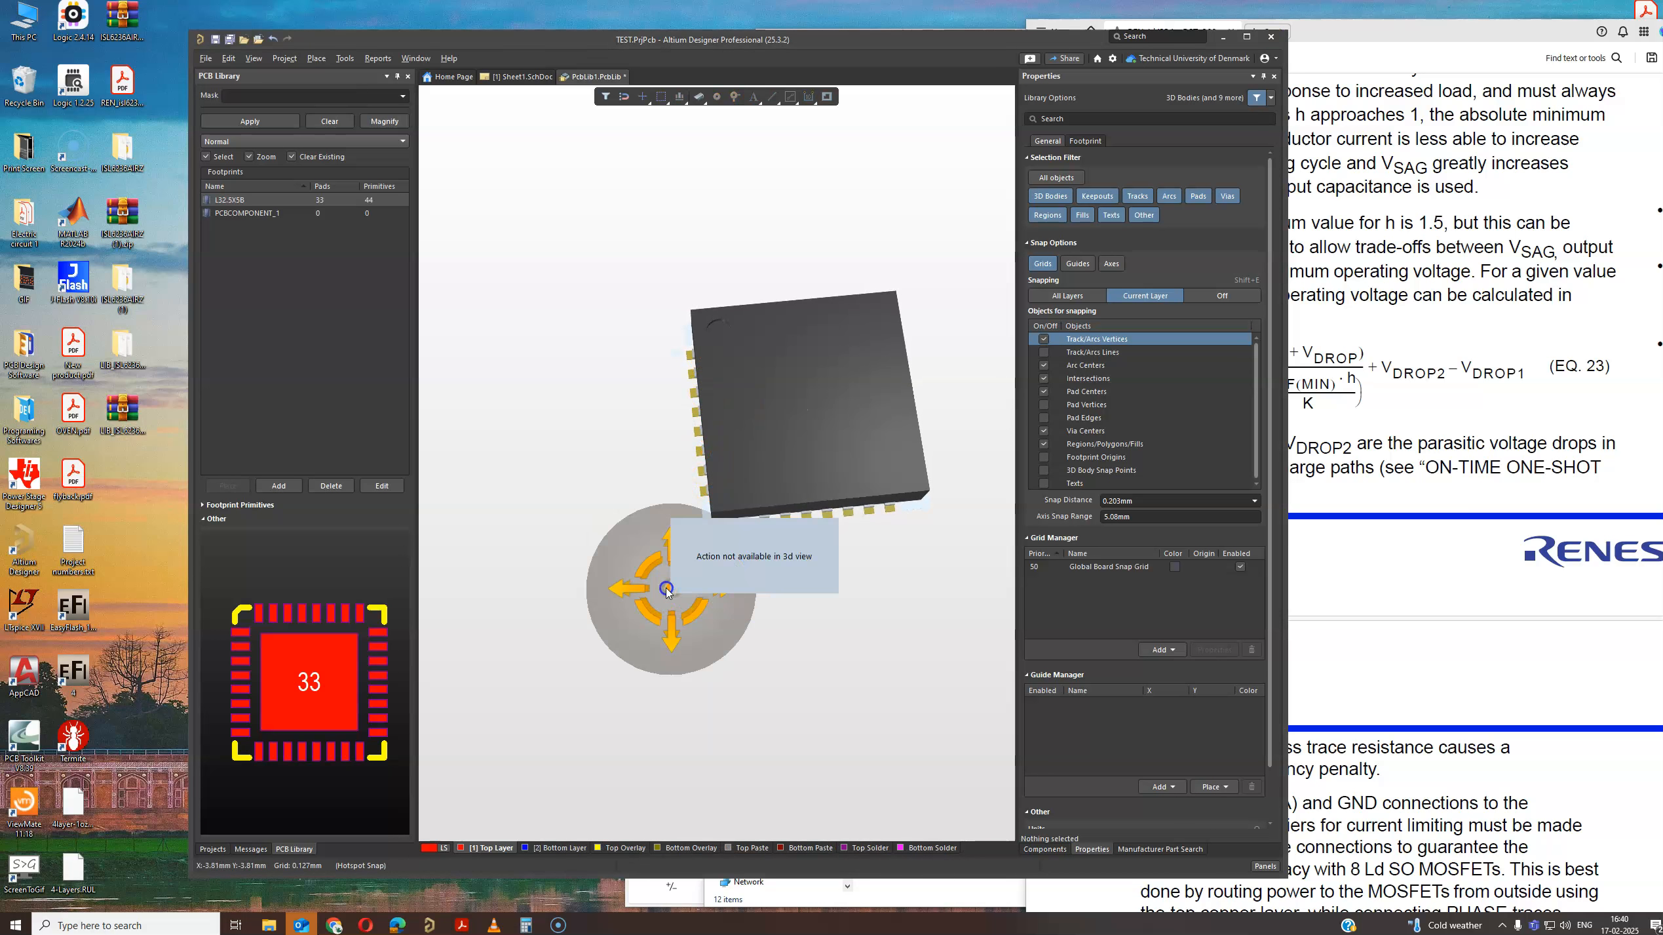
pyautogui.keyDown('shift'); pyautogui.moveTo(657, 561); pyautogui.dragTo(844, 631, button='right'); pyautogui.keyUp('shift')
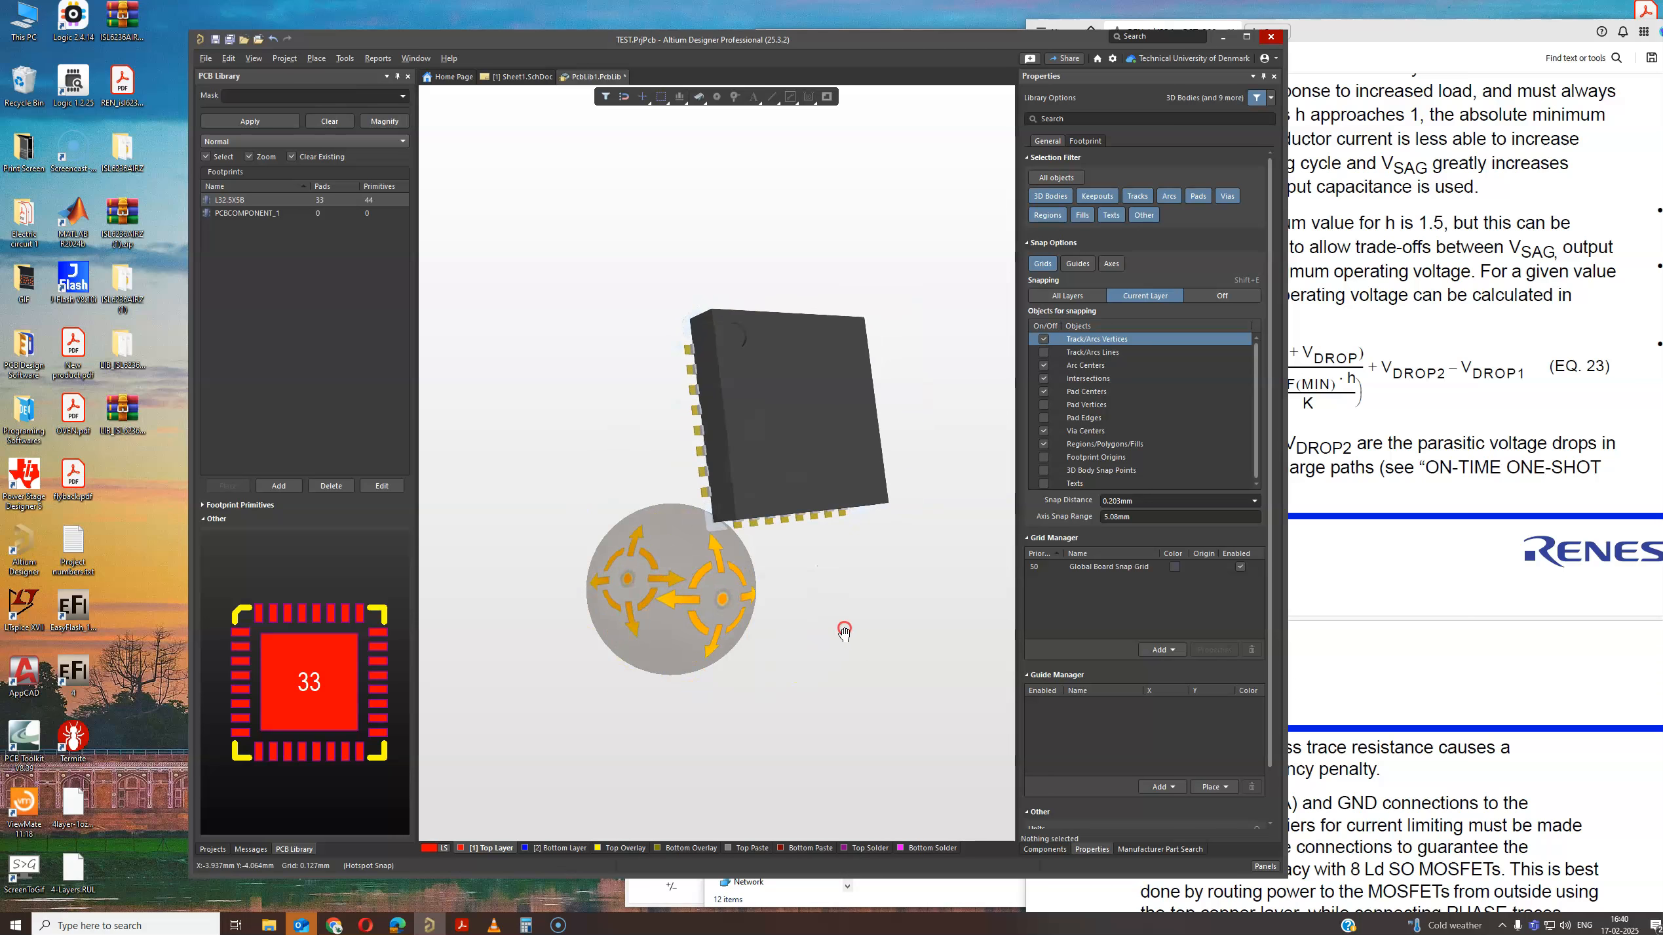
pyautogui.keyDown('shift'); pyautogui.scroll(4, 724, 493); pyautogui.keyUp('shift')
pyautogui.keyDown('shift'); pyautogui.scroll(-2, 726, 490); pyautogui.keyUp('shift')
pyautogui.keyDown('ctrl'); pyautogui.scroll(1, 827, 451); pyautogui.keyUp('ctrl')
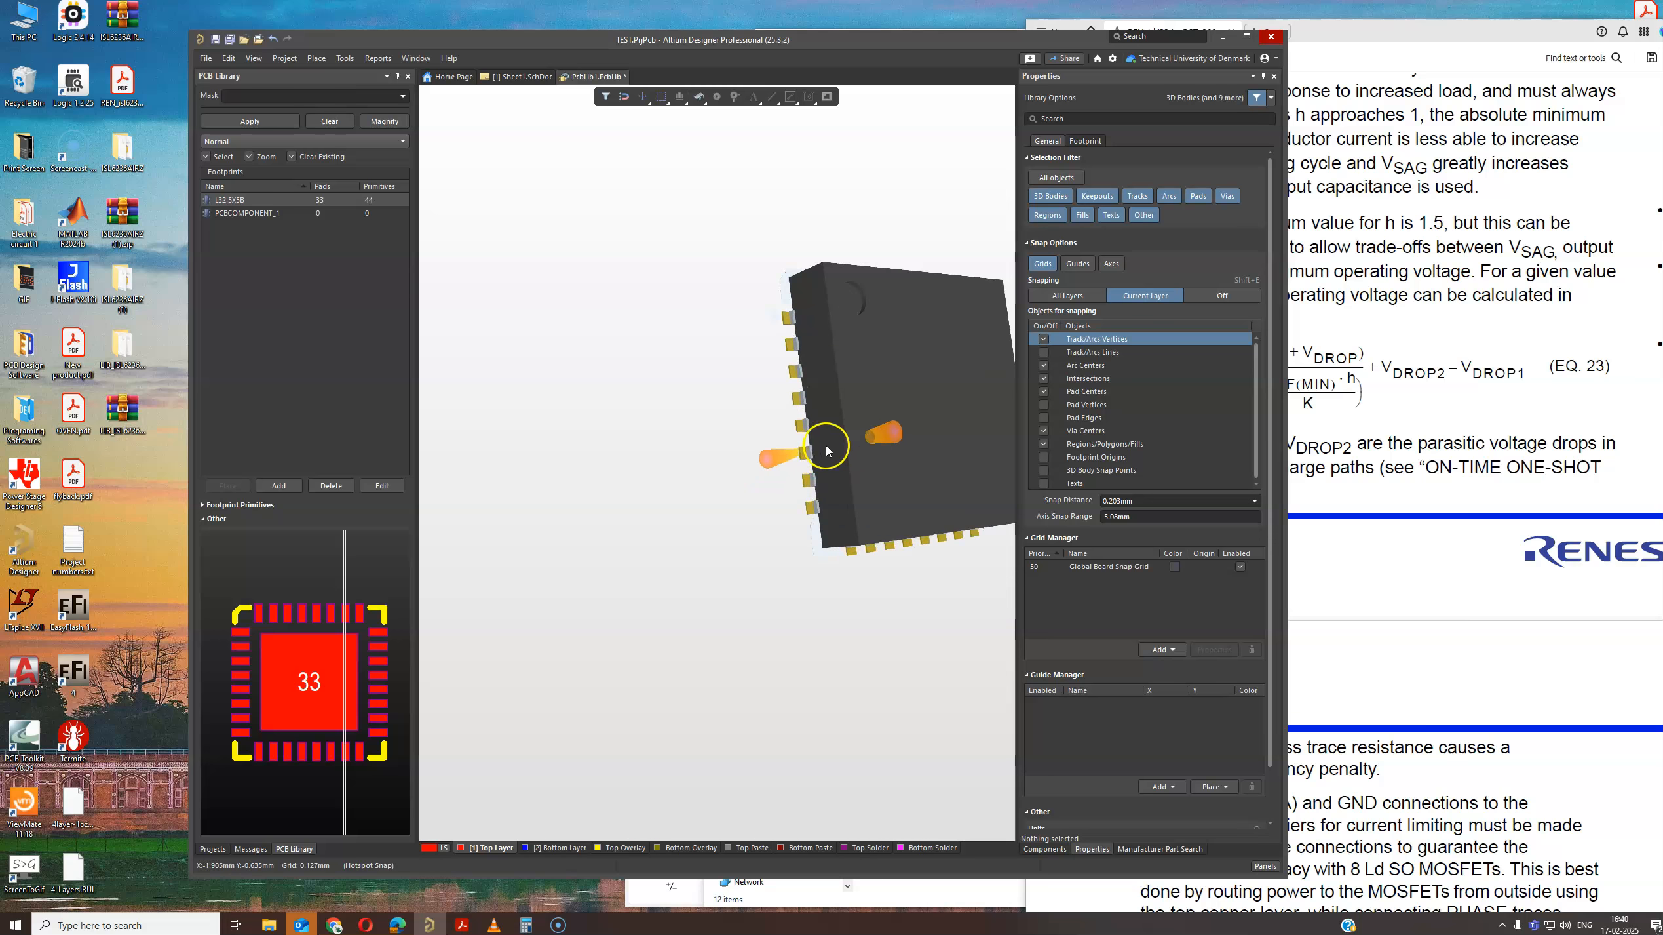
pyautogui.keyDown('ctrl'); pyautogui.scroll(3, 827, 450); pyautogui.keyUp('ctrl')
pyautogui.keyDown('shift'); pyautogui.moveTo(718, 468); pyautogui.dragTo(613, 493, button='right'); pyautogui.keyUp('shift')
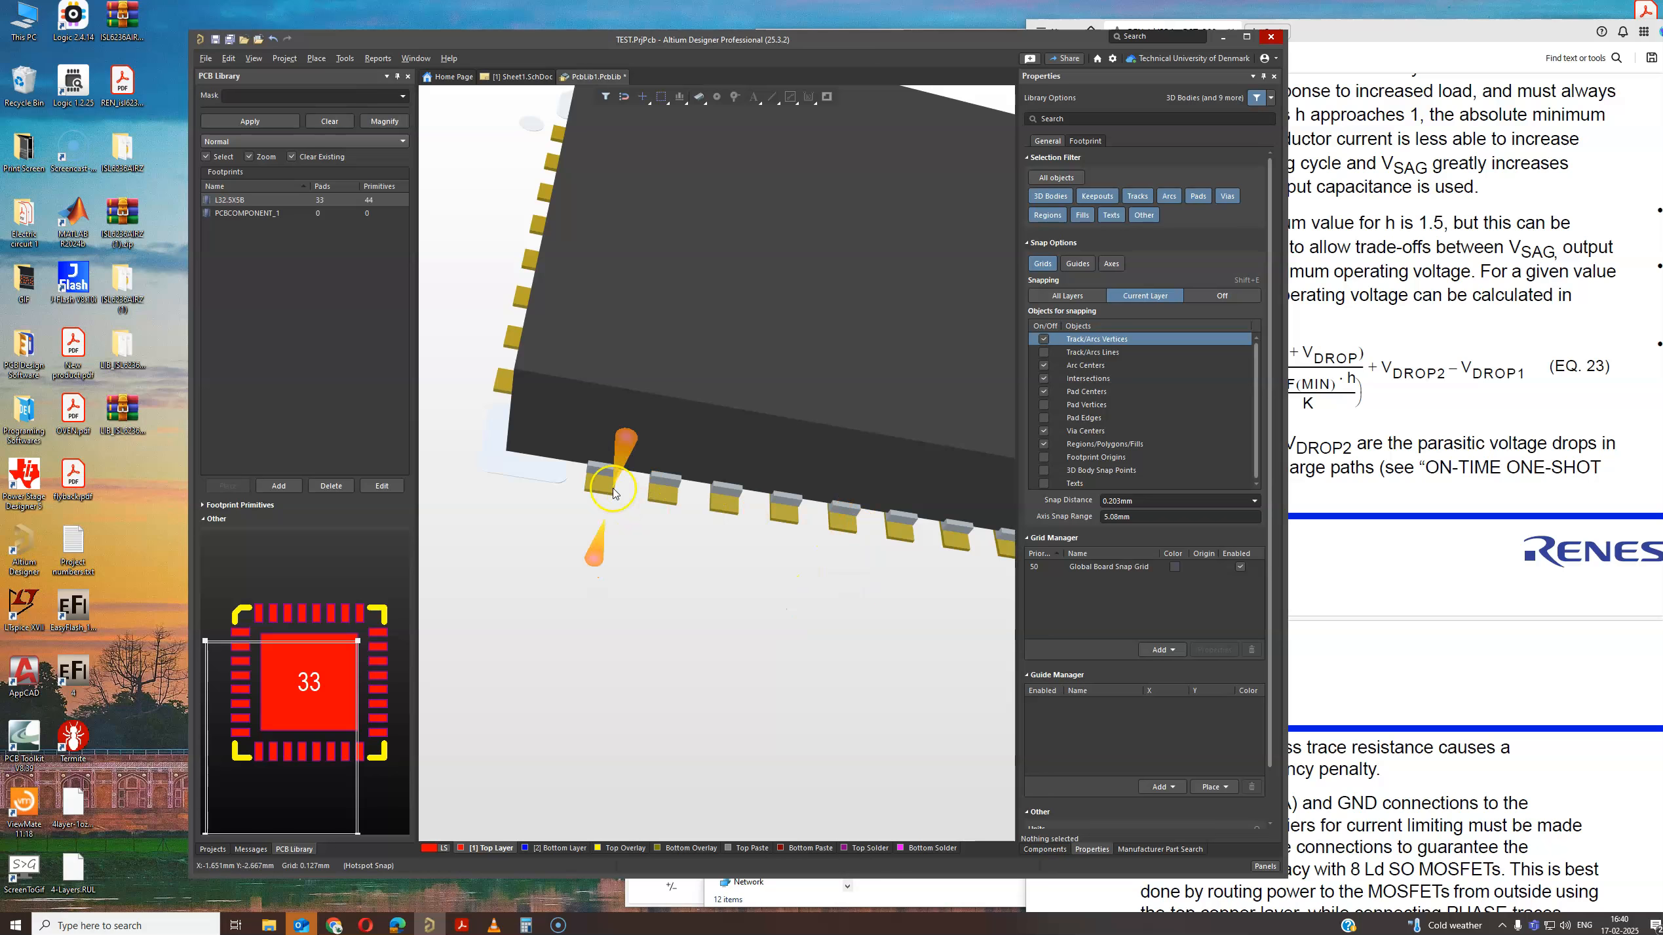
pyautogui.keyDown('ctrl'); pyautogui.scroll(-2, 730, 577); pyautogui.keyUp('ctrl')
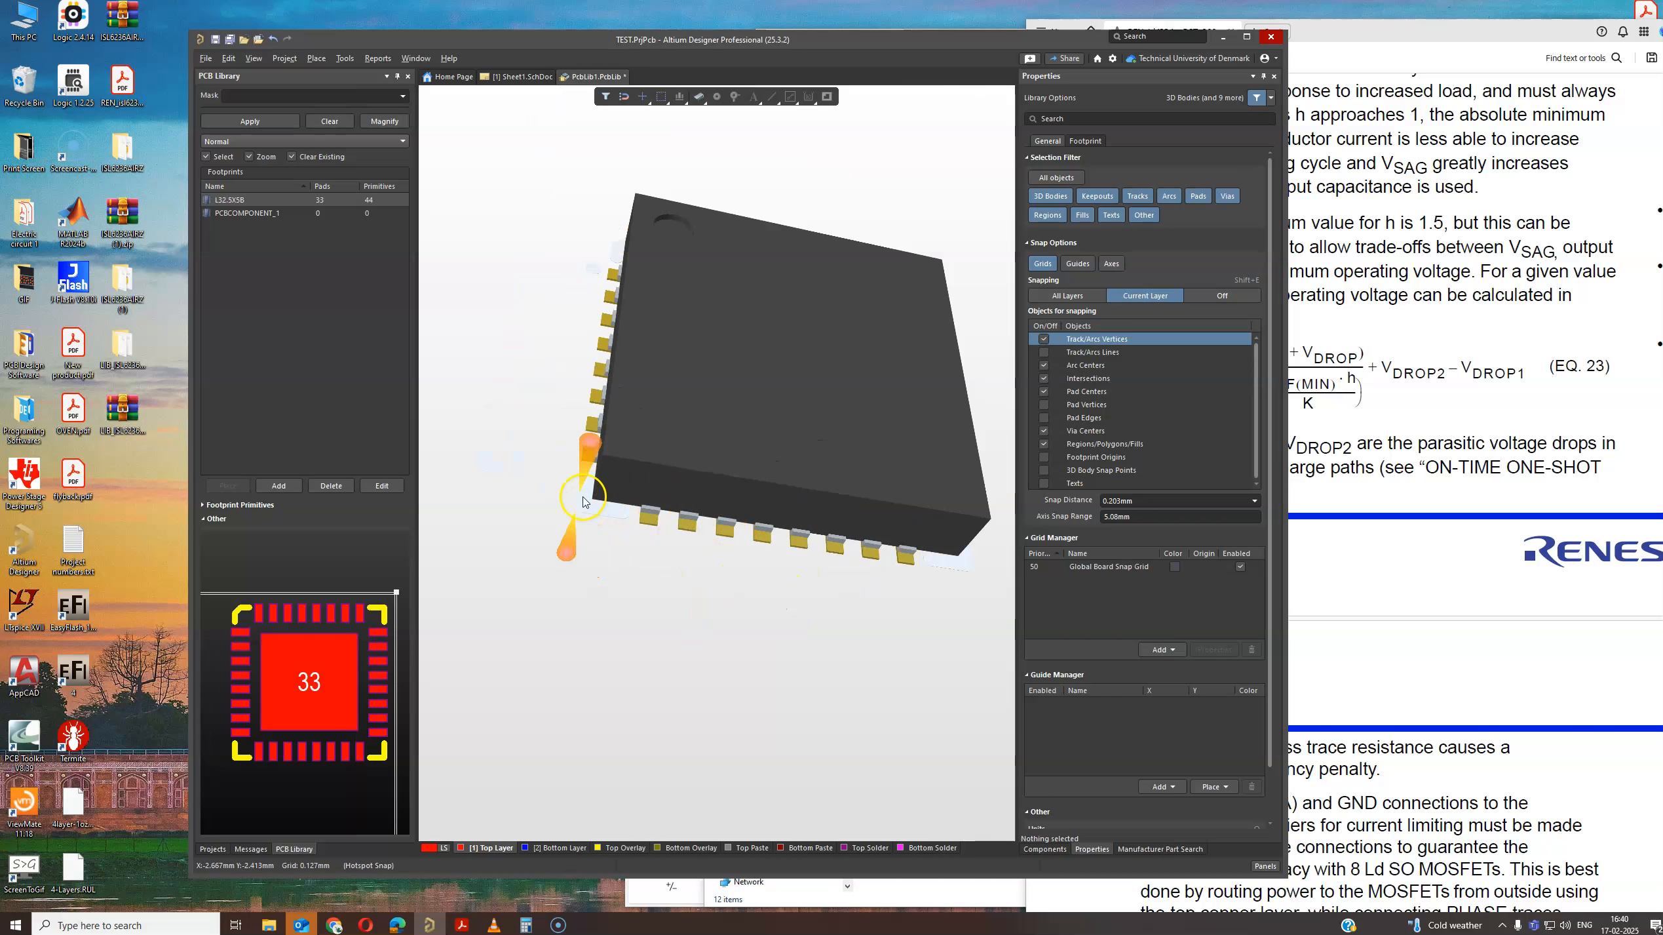
pyautogui.keyDown('ctrl'); pyautogui.scroll(3, 585, 498); pyautogui.keyUp('ctrl')
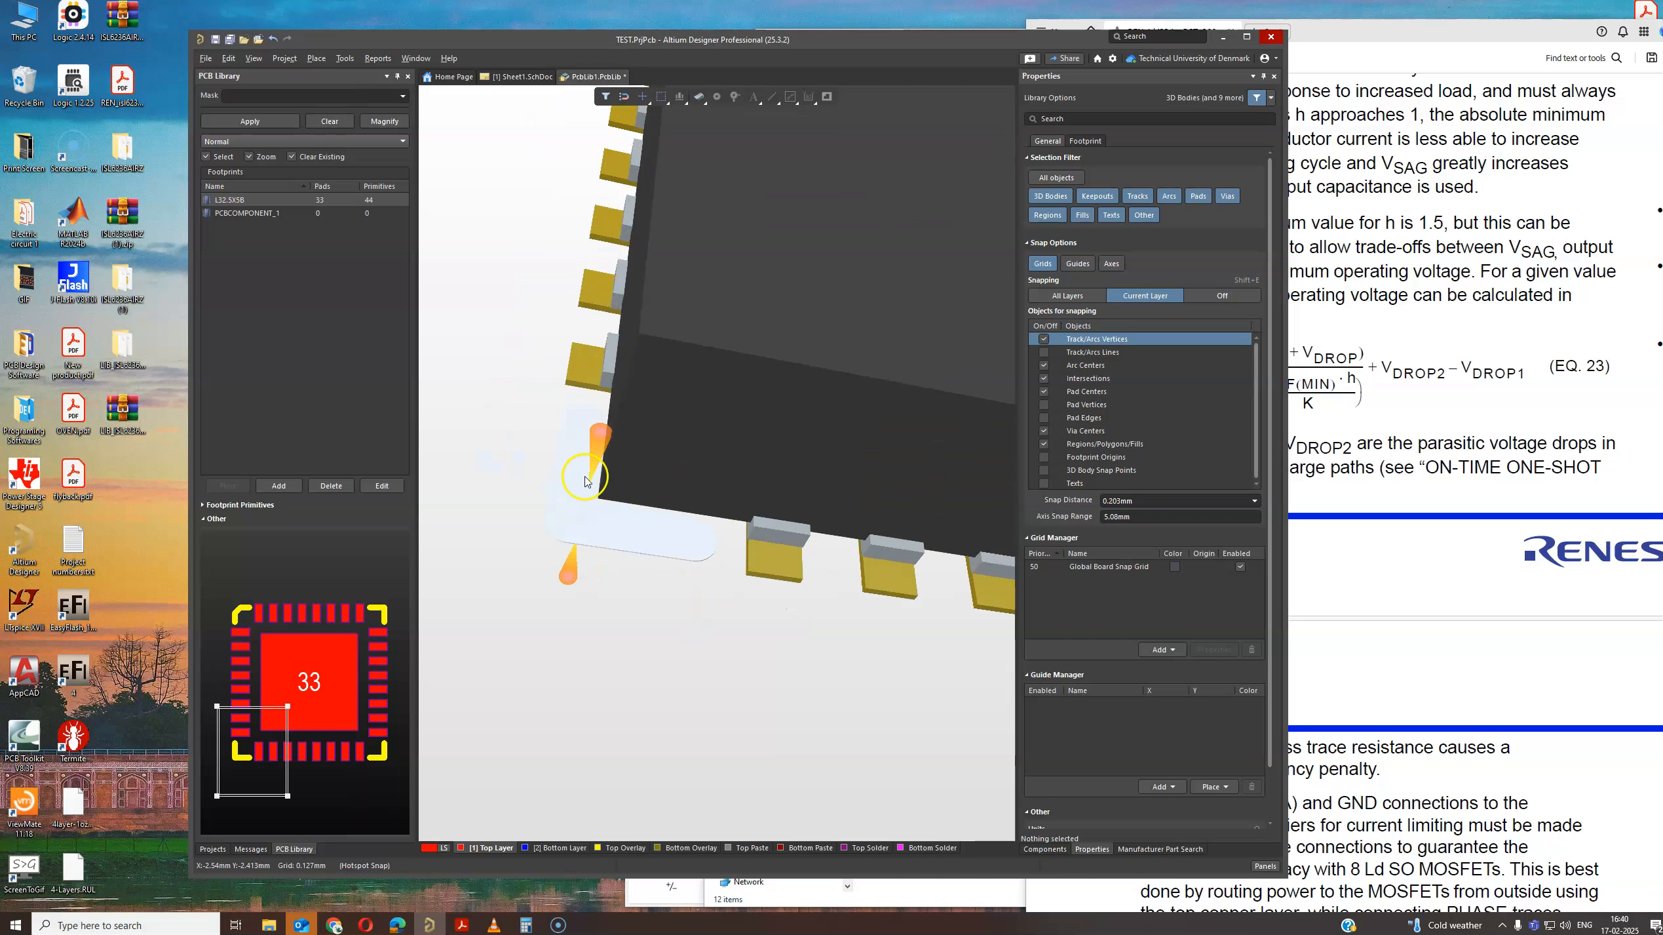
pyautogui.keyDown('ctrl'); pyautogui.scroll(-7, 587, 483); pyautogui.keyUp('ctrl')
pyautogui.keyDown('ctrl'); pyautogui.scroll(3, 809, 496); pyautogui.keyUp('ctrl')
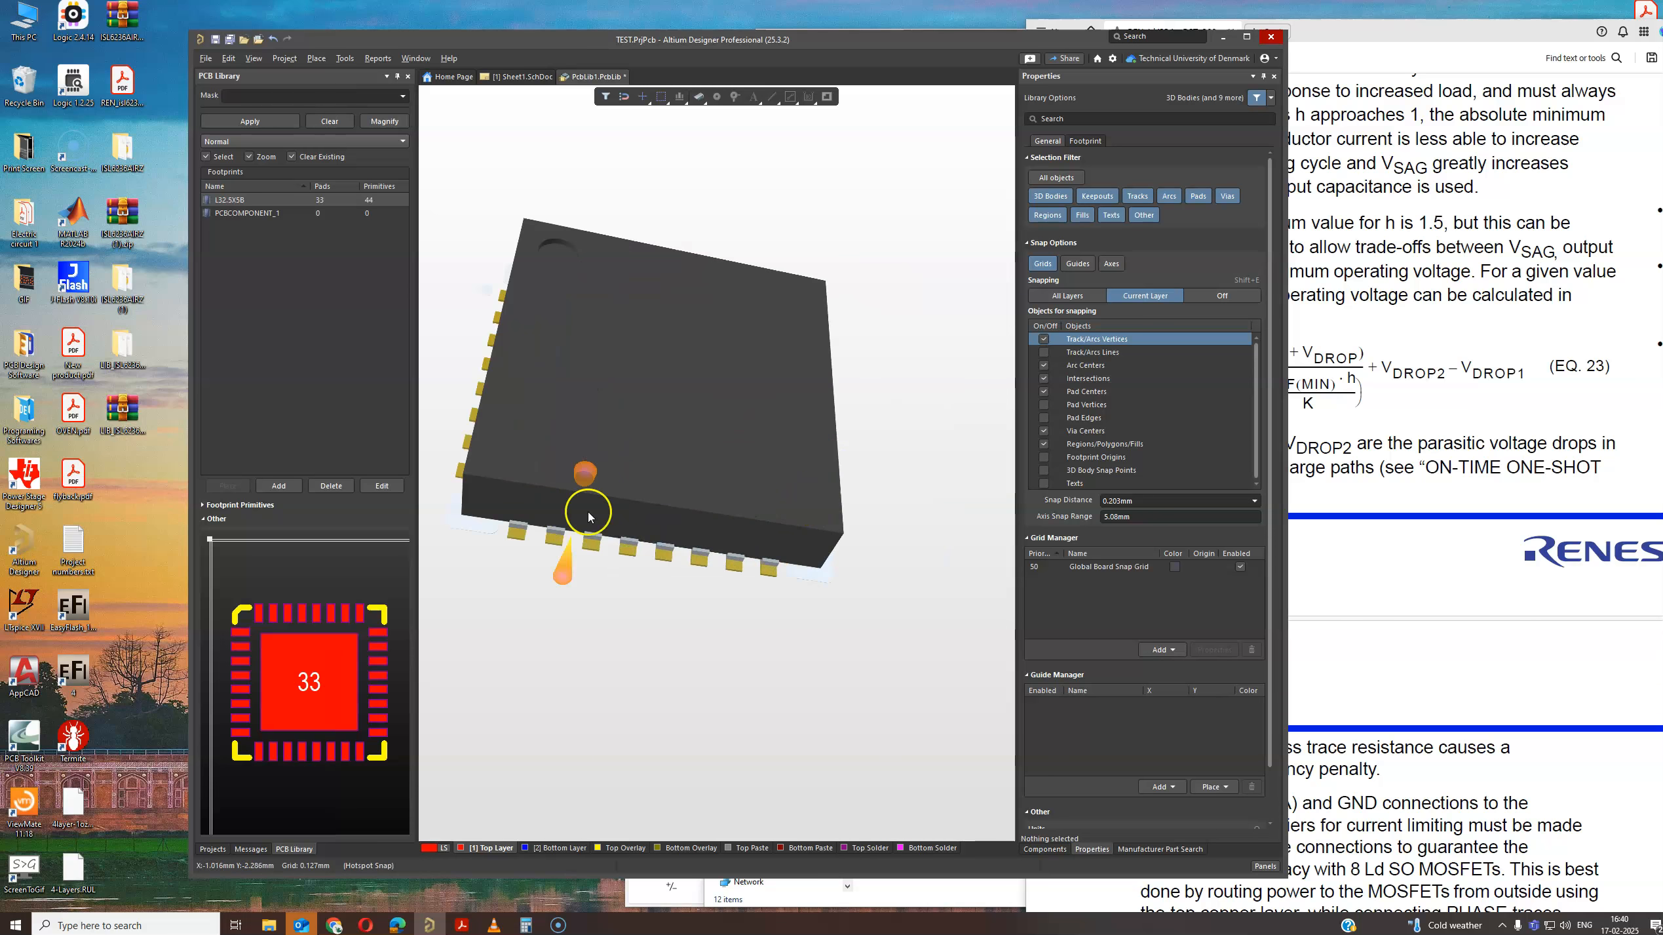
pyautogui.rightClick(903, 512)
pyautogui.click(911, 461)
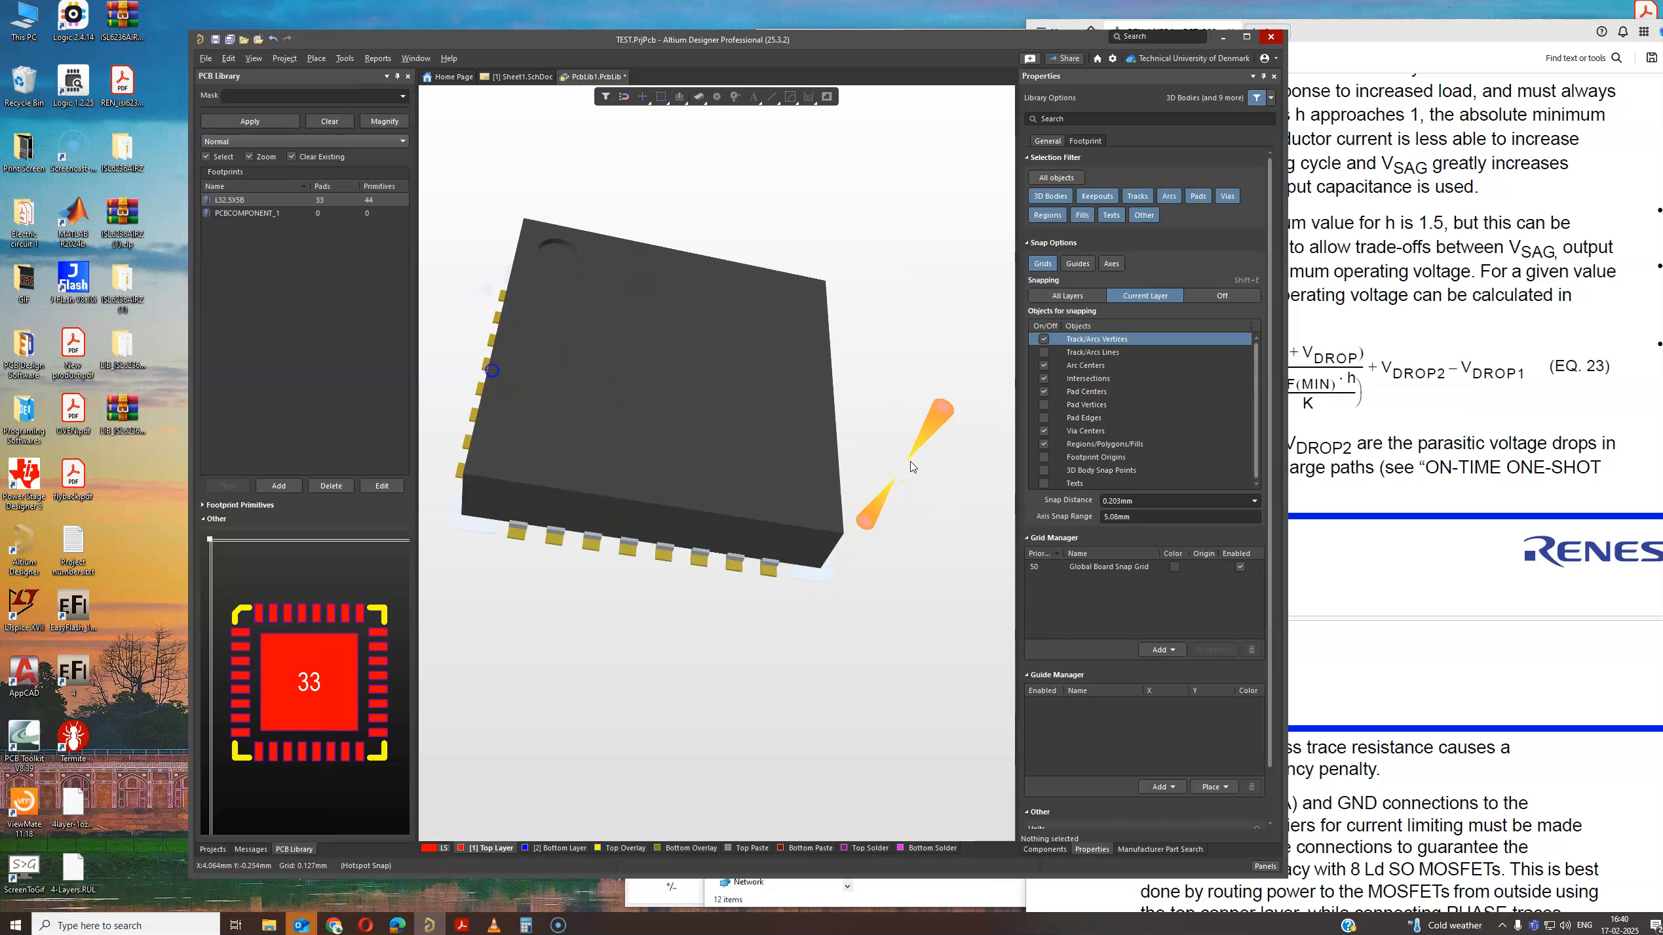
pyautogui.keyDown('shift'); pyautogui.moveTo(911, 465); pyautogui.dragTo(931, 285, button='right'); pyautogui.keyUp('shift')
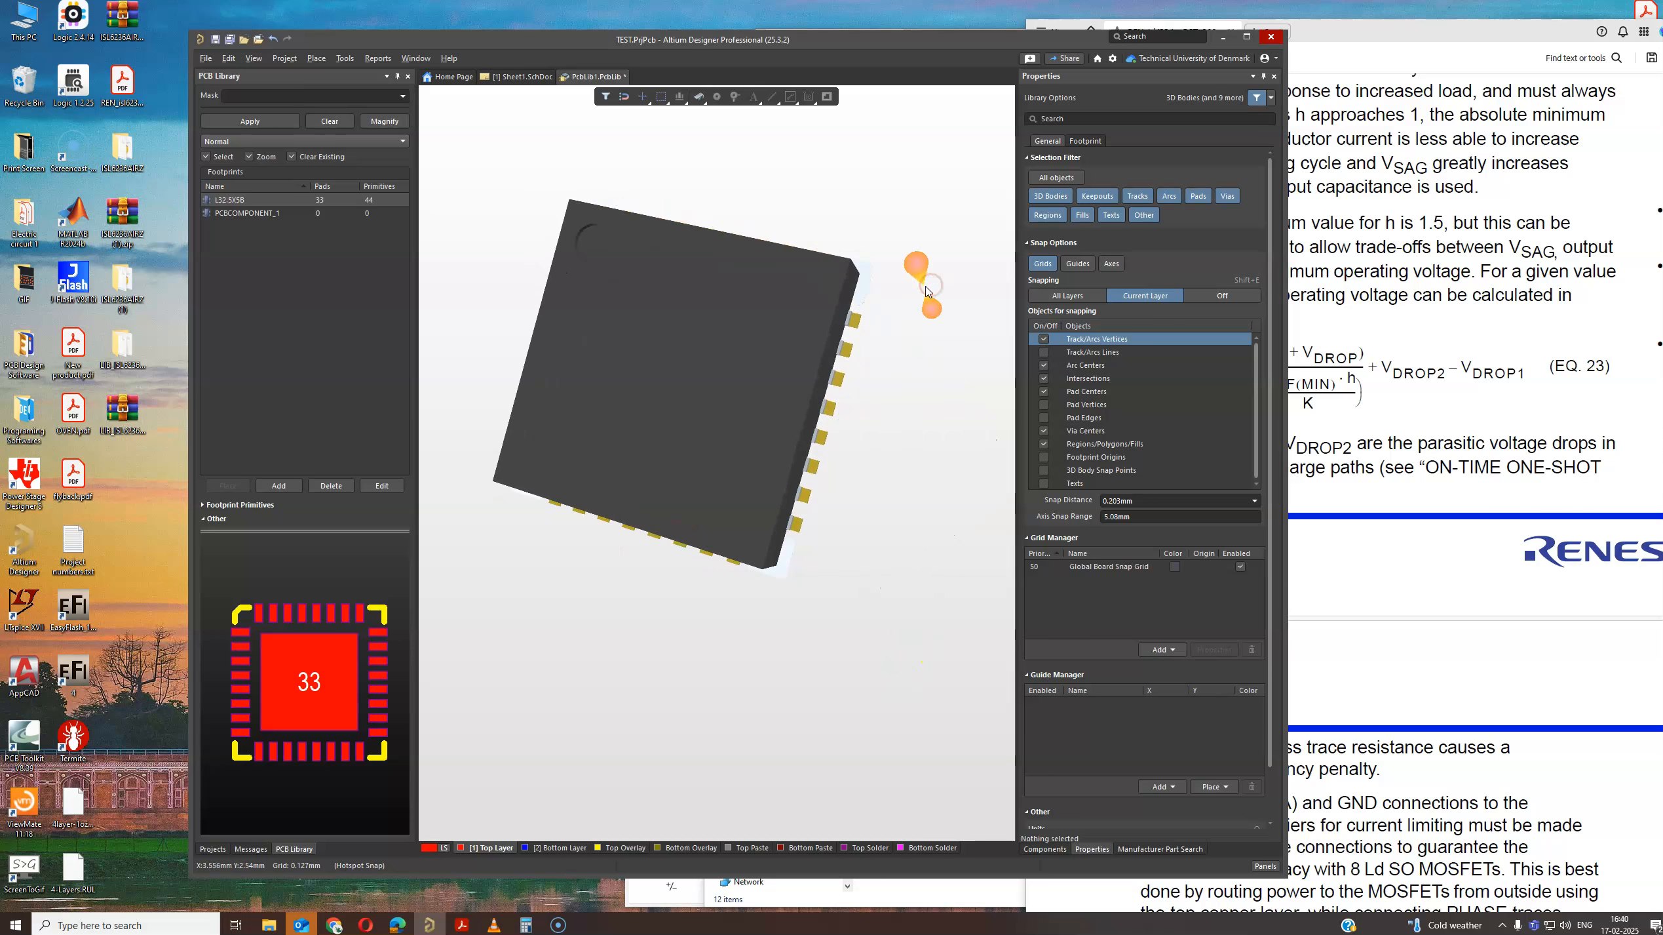
# Return to the 2D view showing the whole footprint.
pyautogui.press('2')
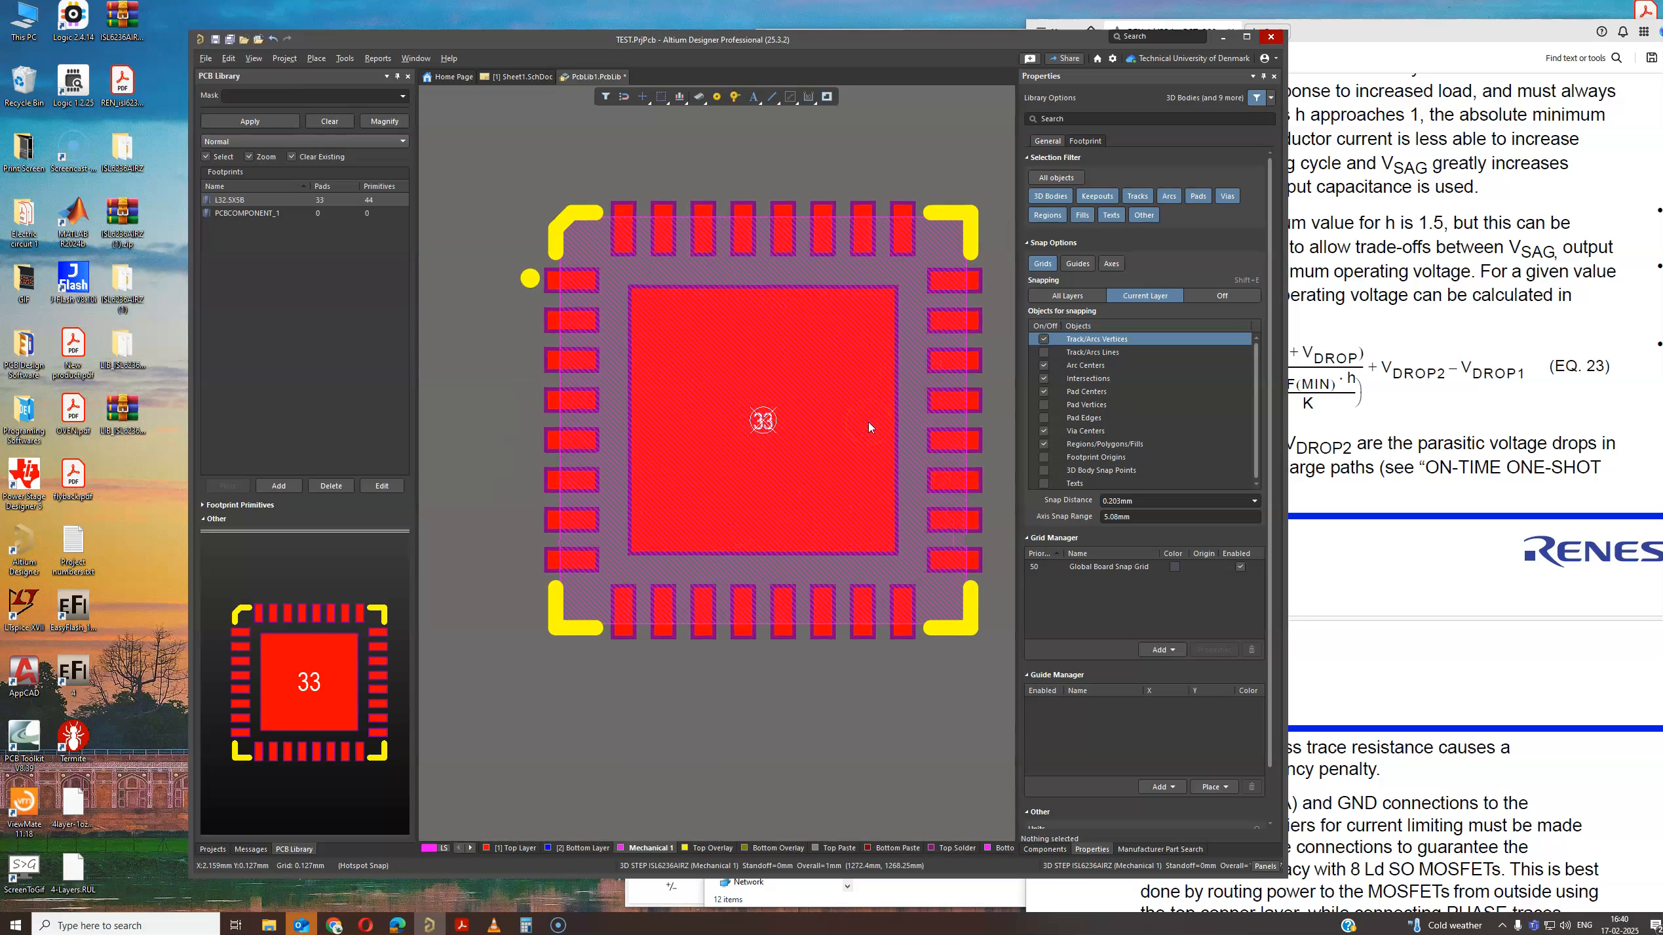
pyautogui.keyDown('ctrl'); pyautogui.scroll(-1, 669, 567); pyautogui.keyUp('ctrl')
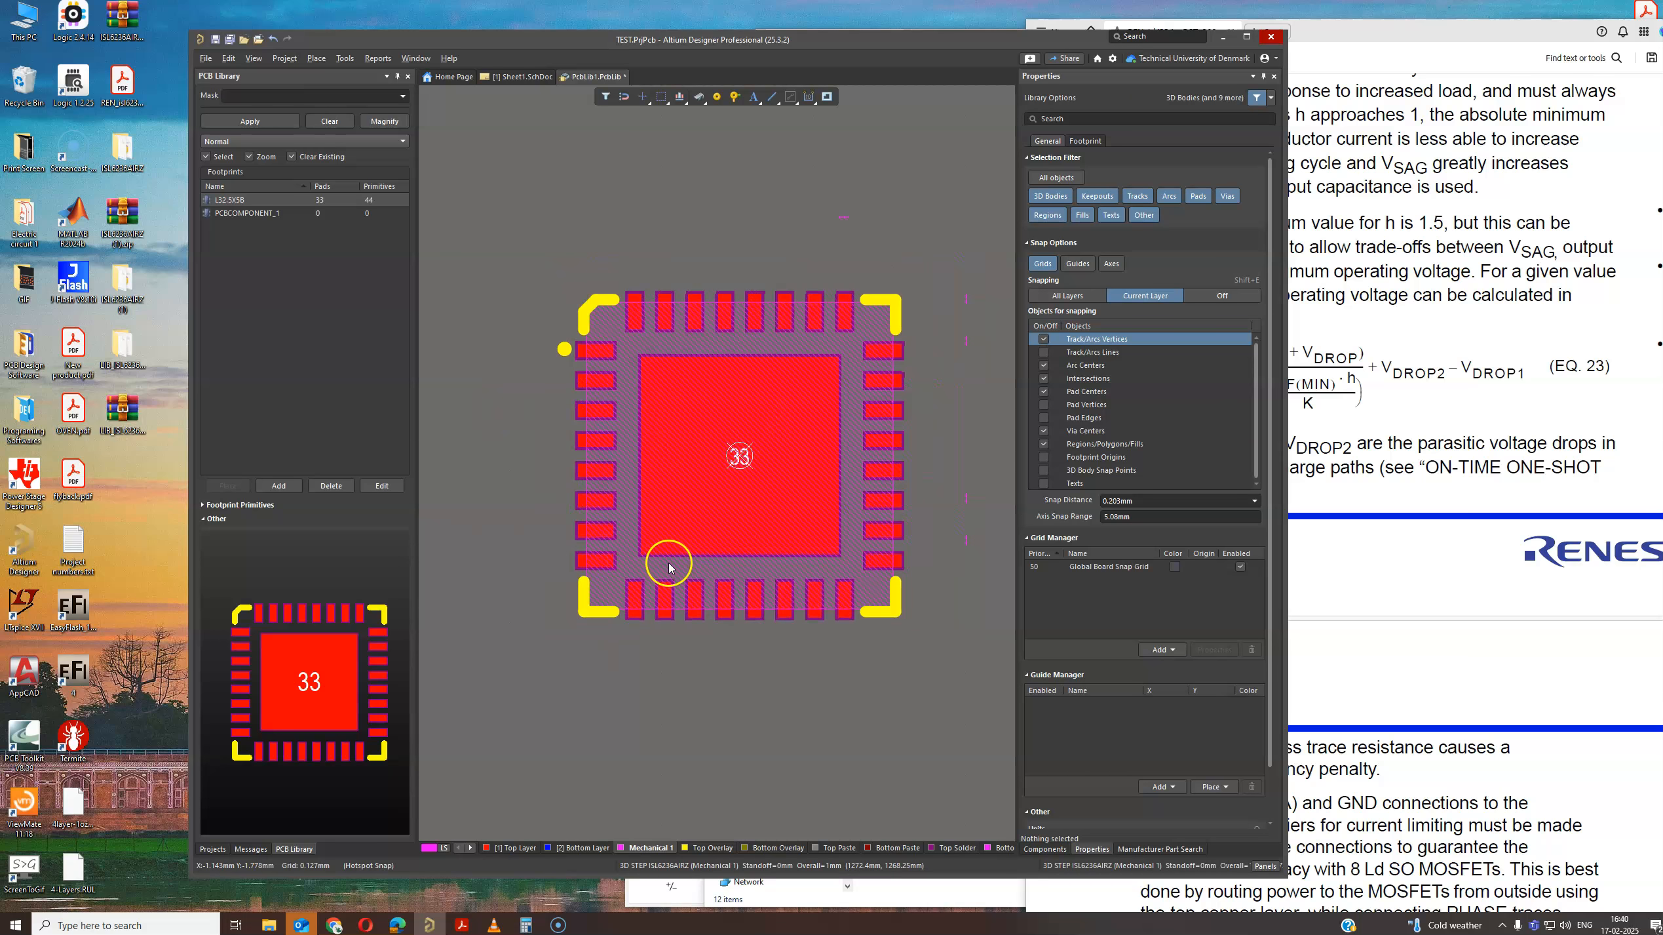
pyautogui.keyDown('ctrl'); pyautogui.scroll(-1, 678, 631); pyautogui.keyUp('ctrl')
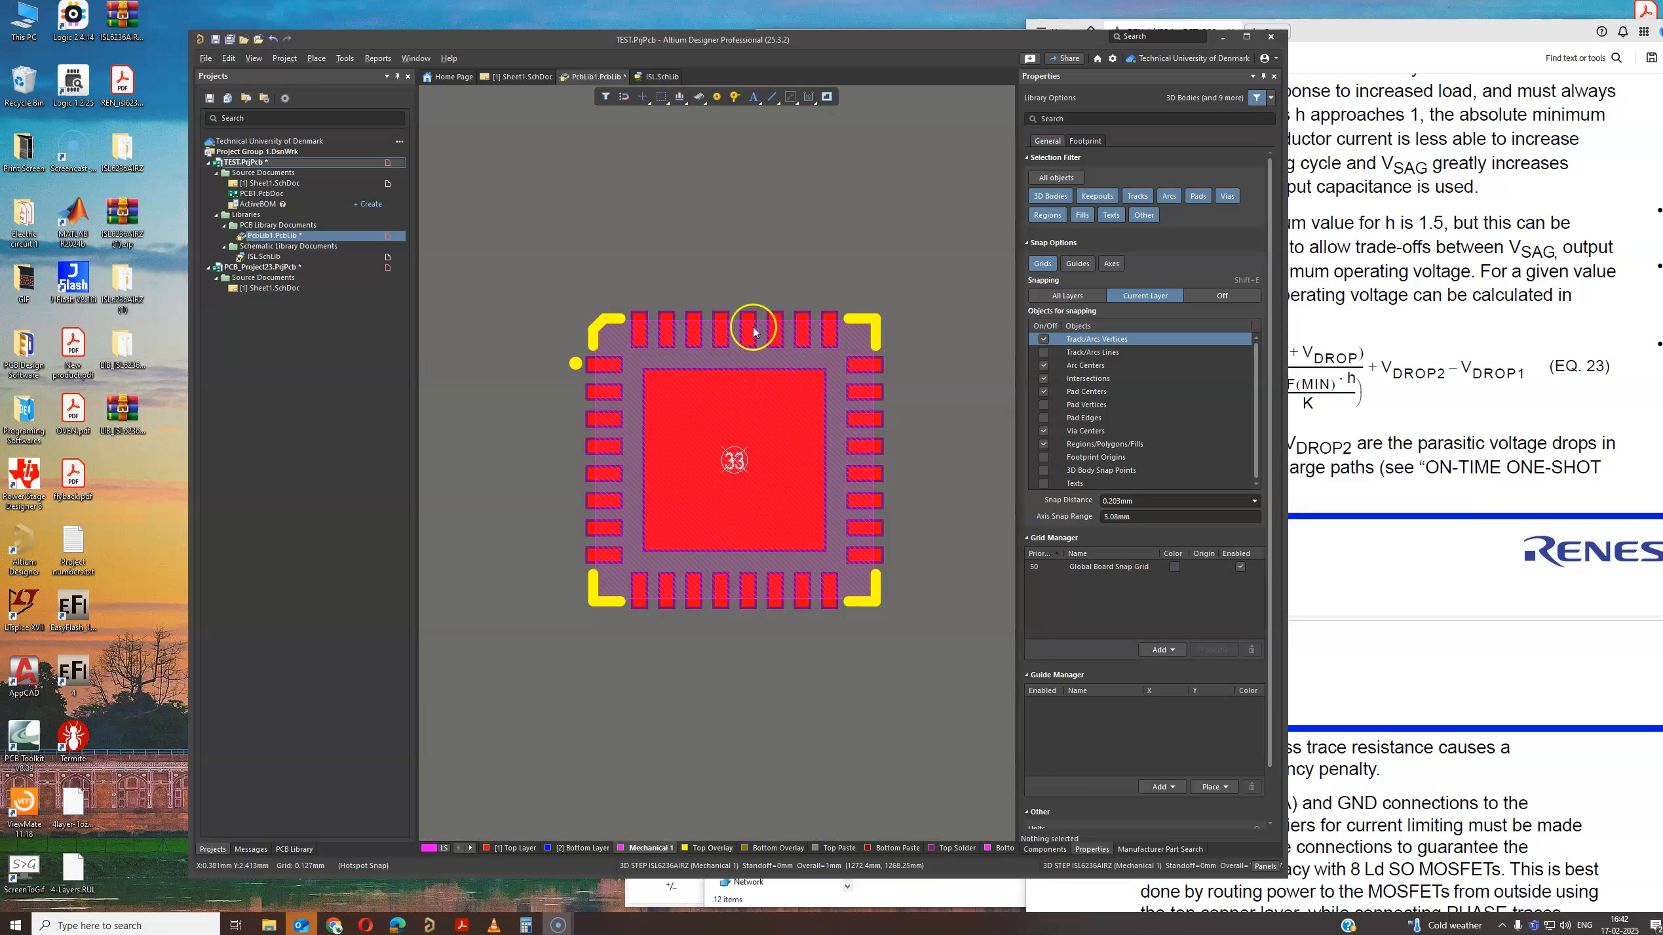
# Open the ISL6236AIRZ symbol in ISL.SchLib and bring up the project's document tree.
pyautogui.click(663, 77)
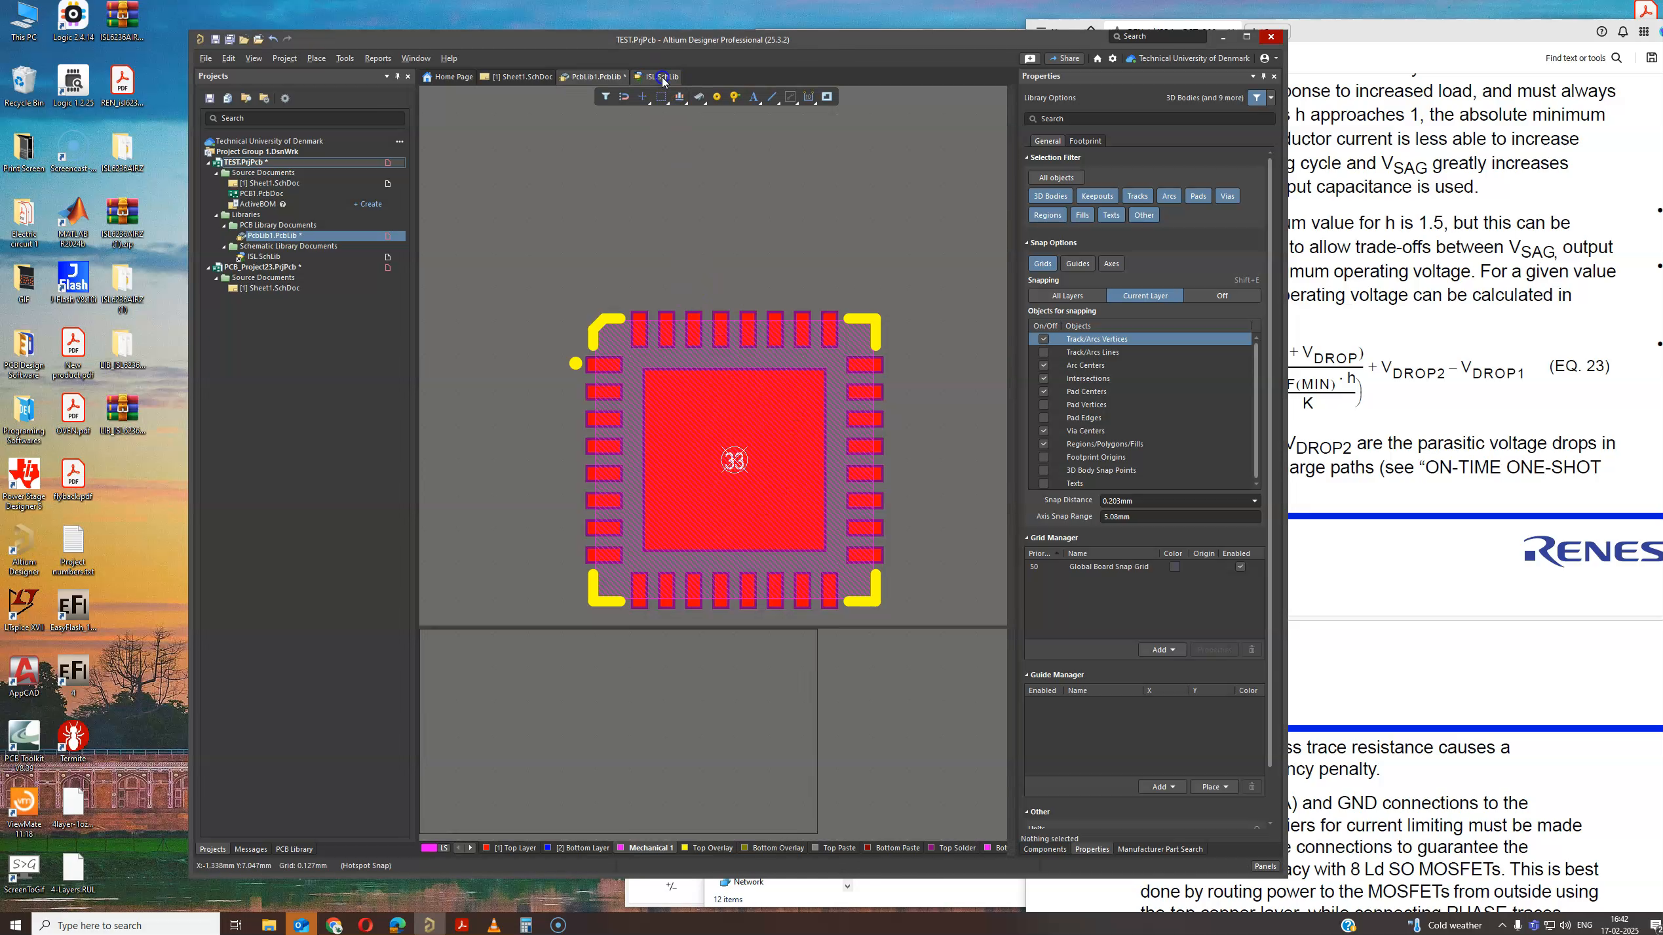
pyautogui.keyDown('ctrl'); pyautogui.scroll(-2, 686, 353); pyautogui.keyUp('ctrl')
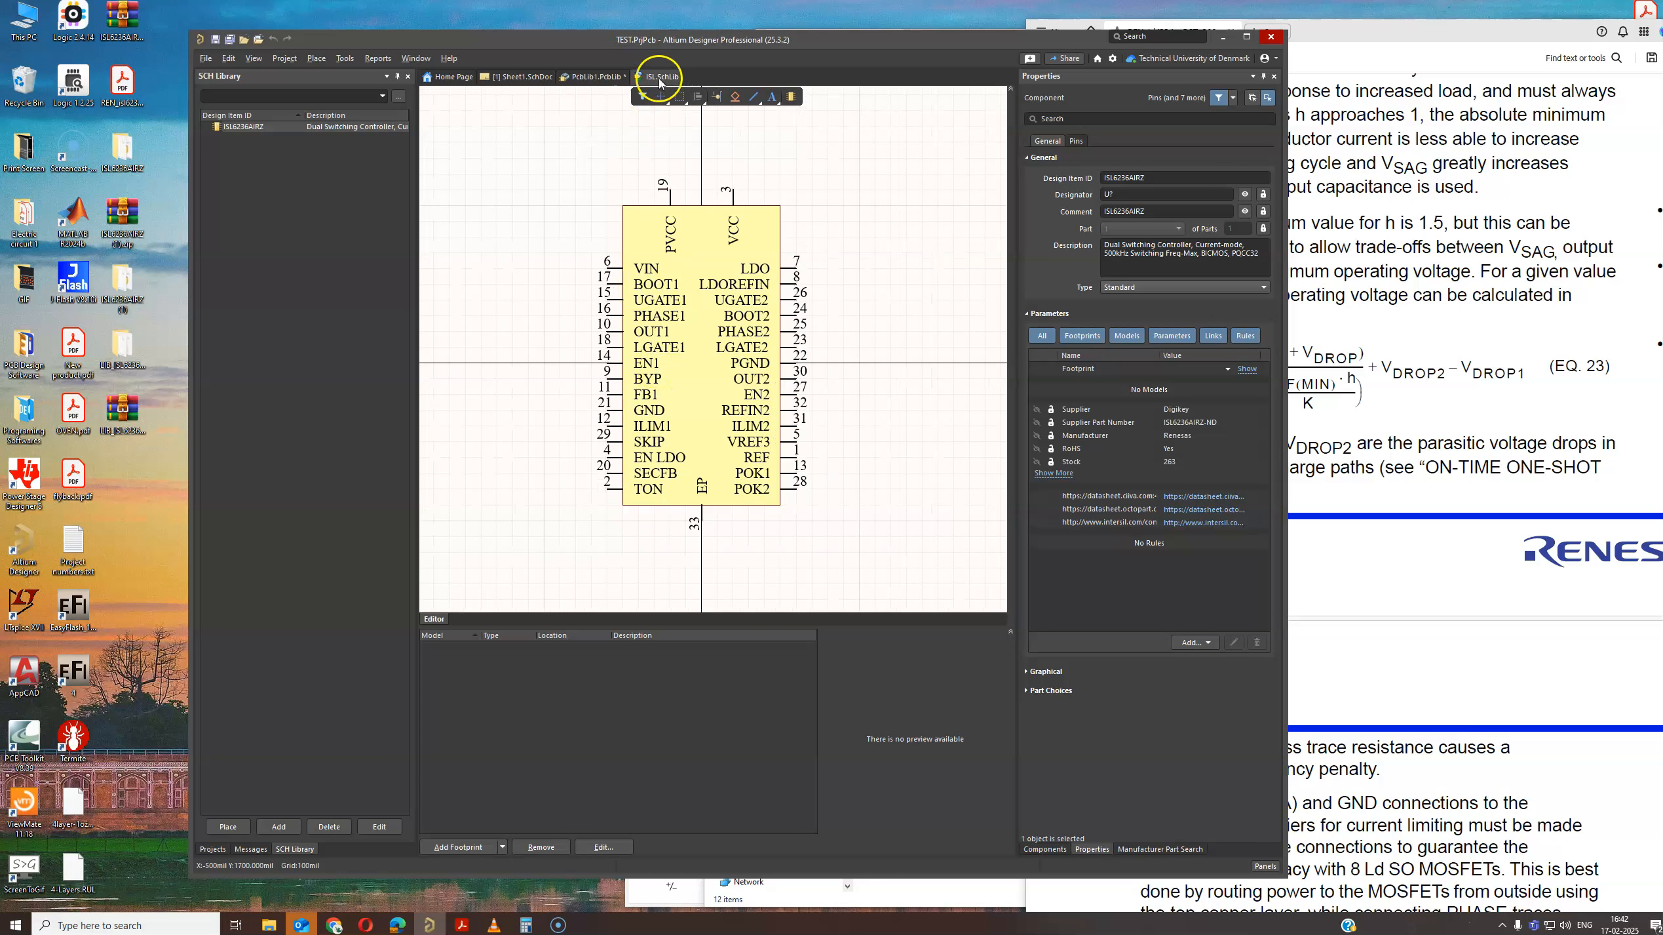
pyautogui.click(225, 850)
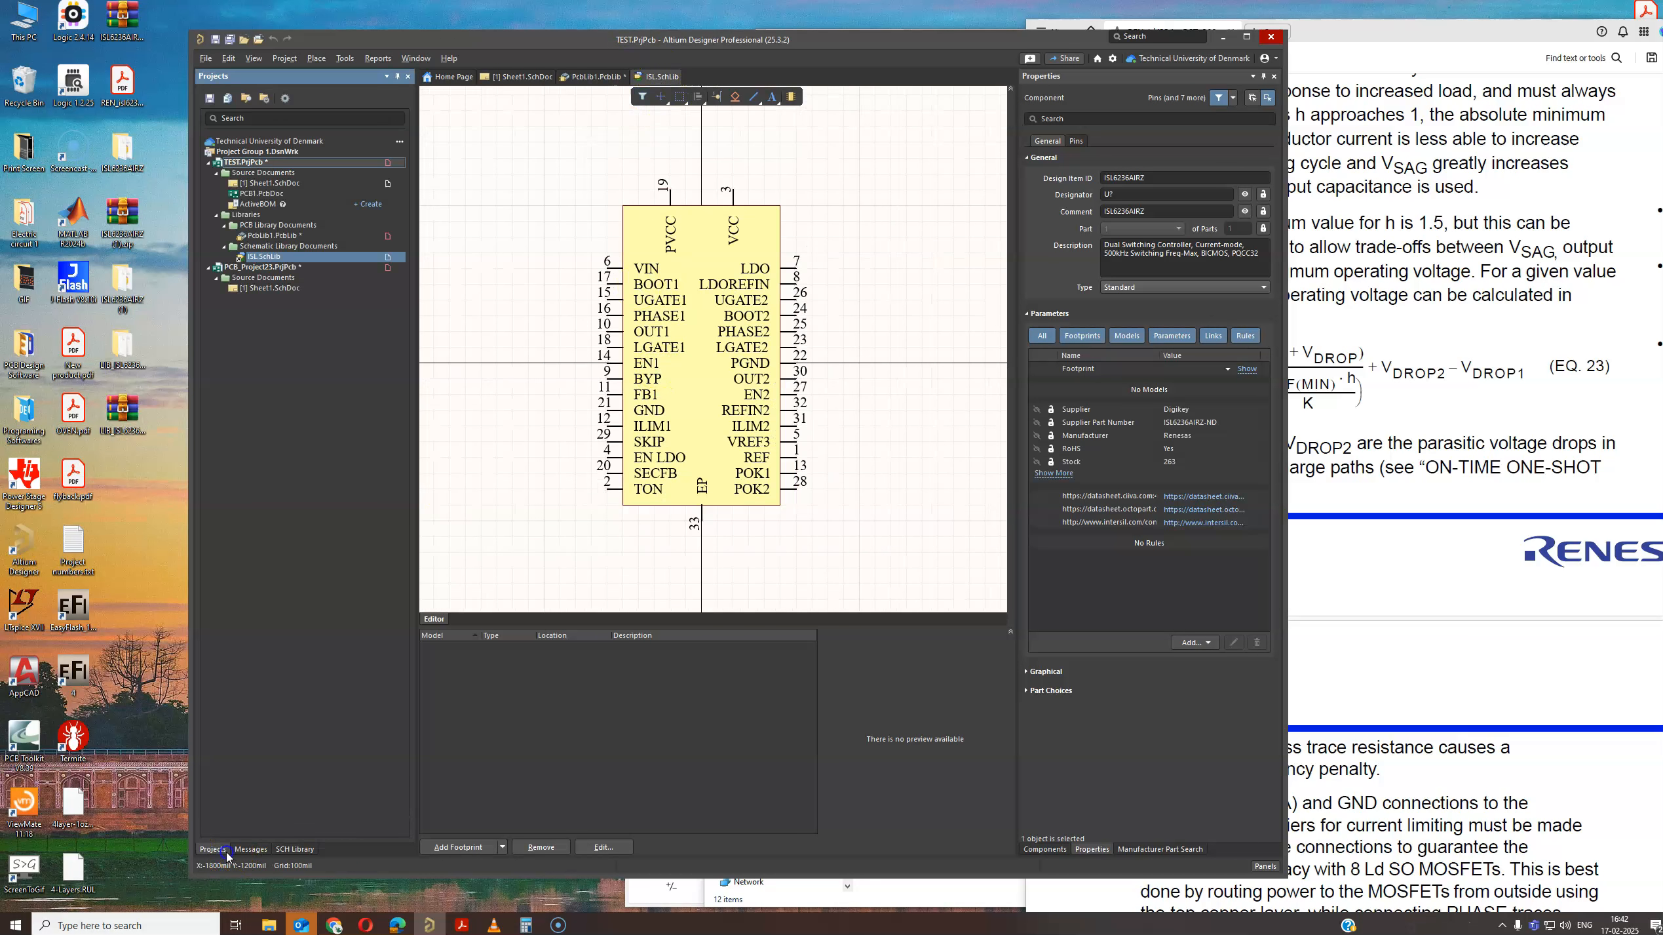
pyautogui.click(264, 258)
pyautogui.click(710, 130)
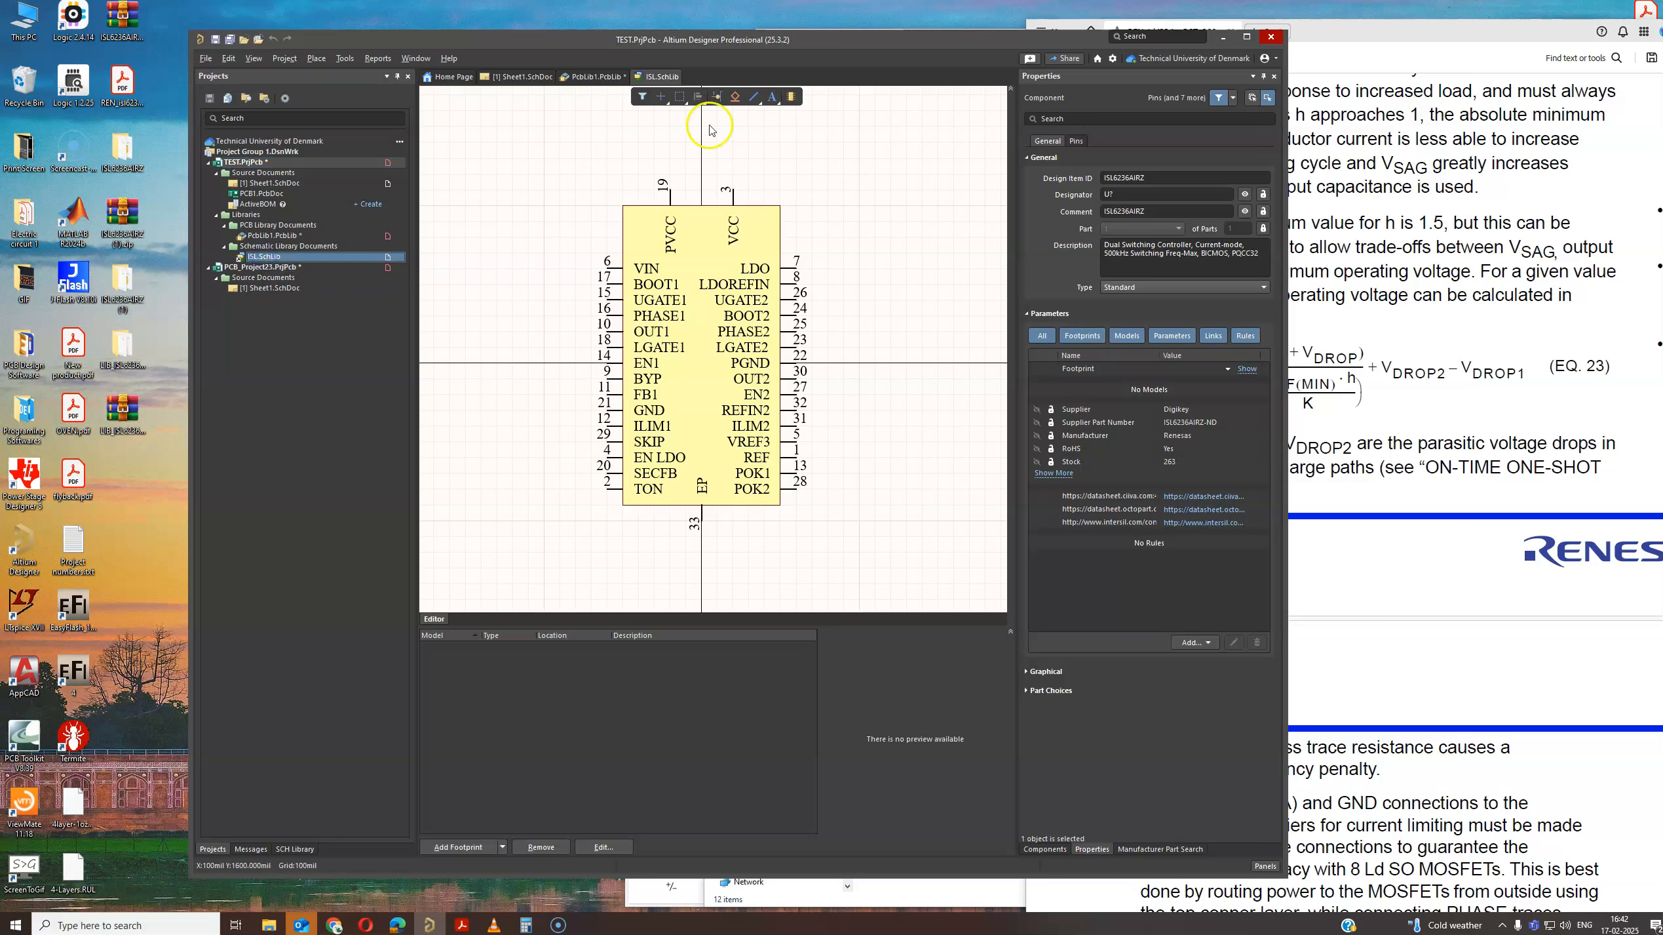
# Check the package name in the datasheet's outline drawing and add footprint L32.5x5B from PcbLib1.PcbLib to the ISL6236AIRZ symbol.
pyautogui.click(1195, 641)
pyautogui.click(1179, 658)
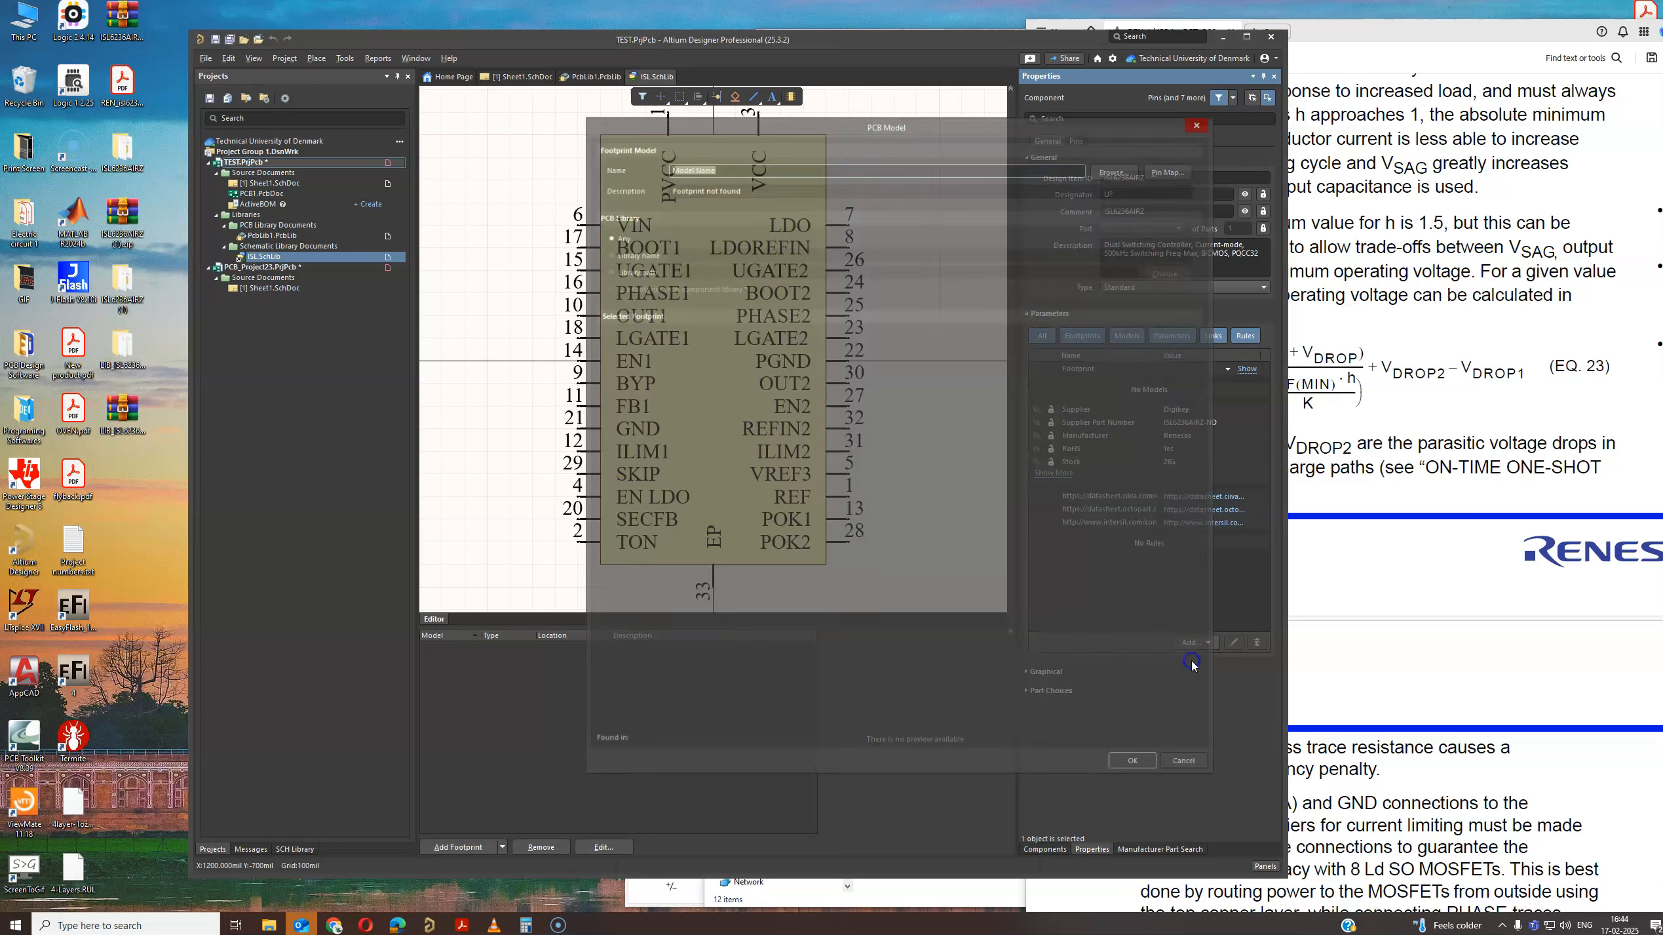
pyautogui.click(1108, 172)
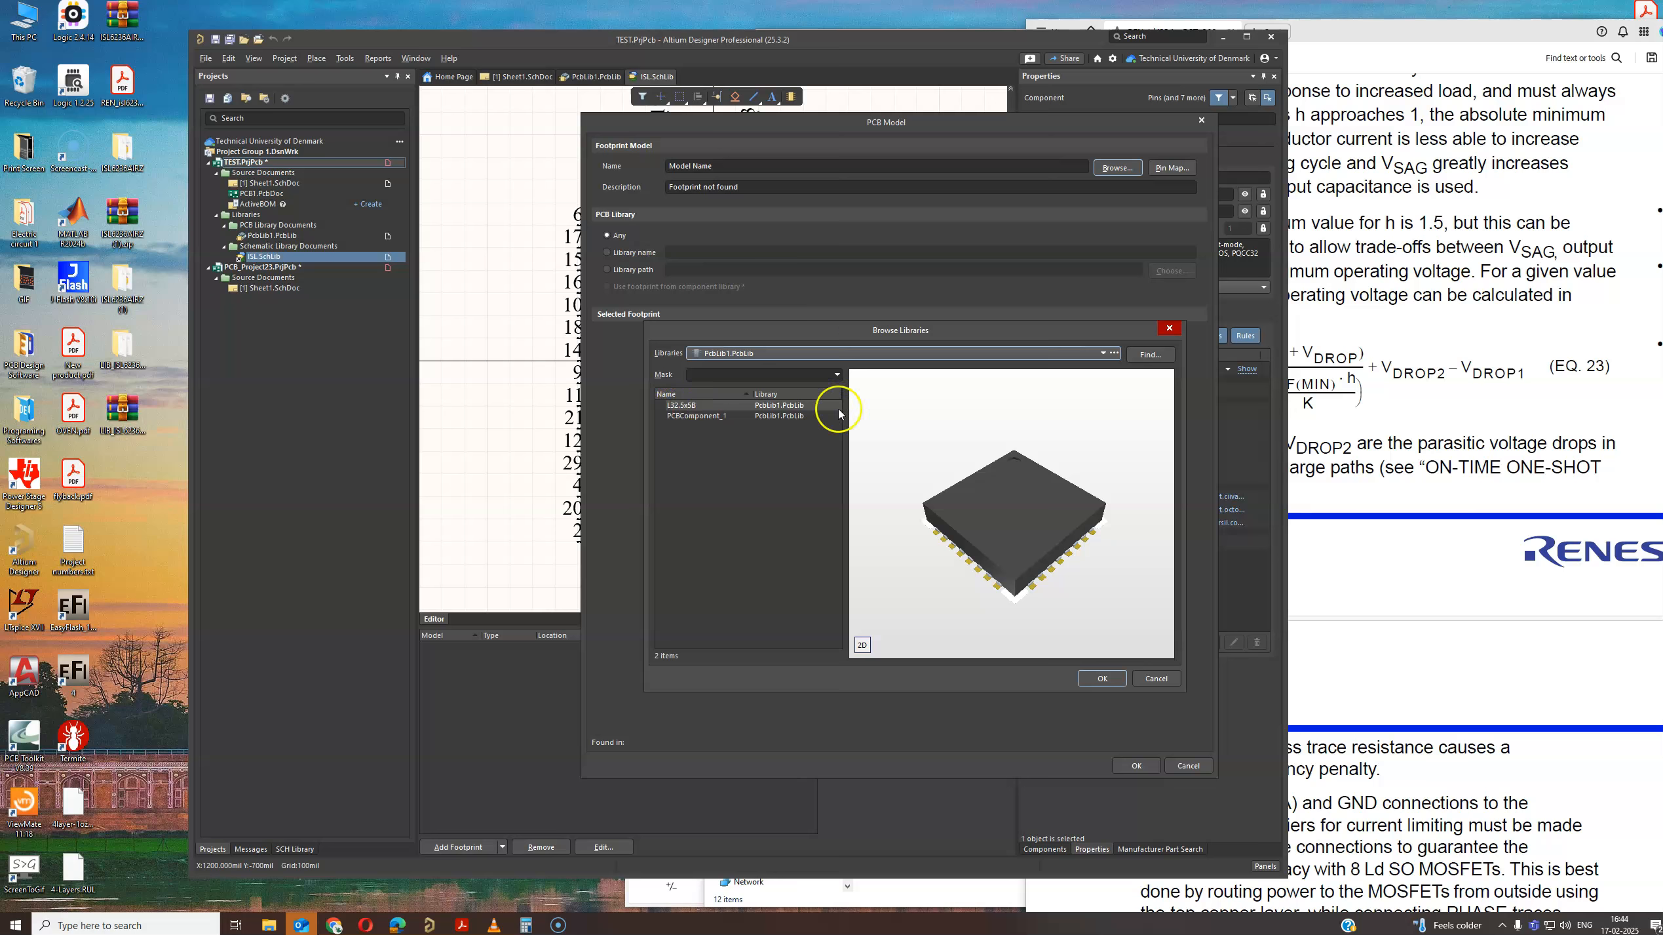
pyautogui.click(1443, 390)
pyautogui.scroll(-20, 1289, 583)
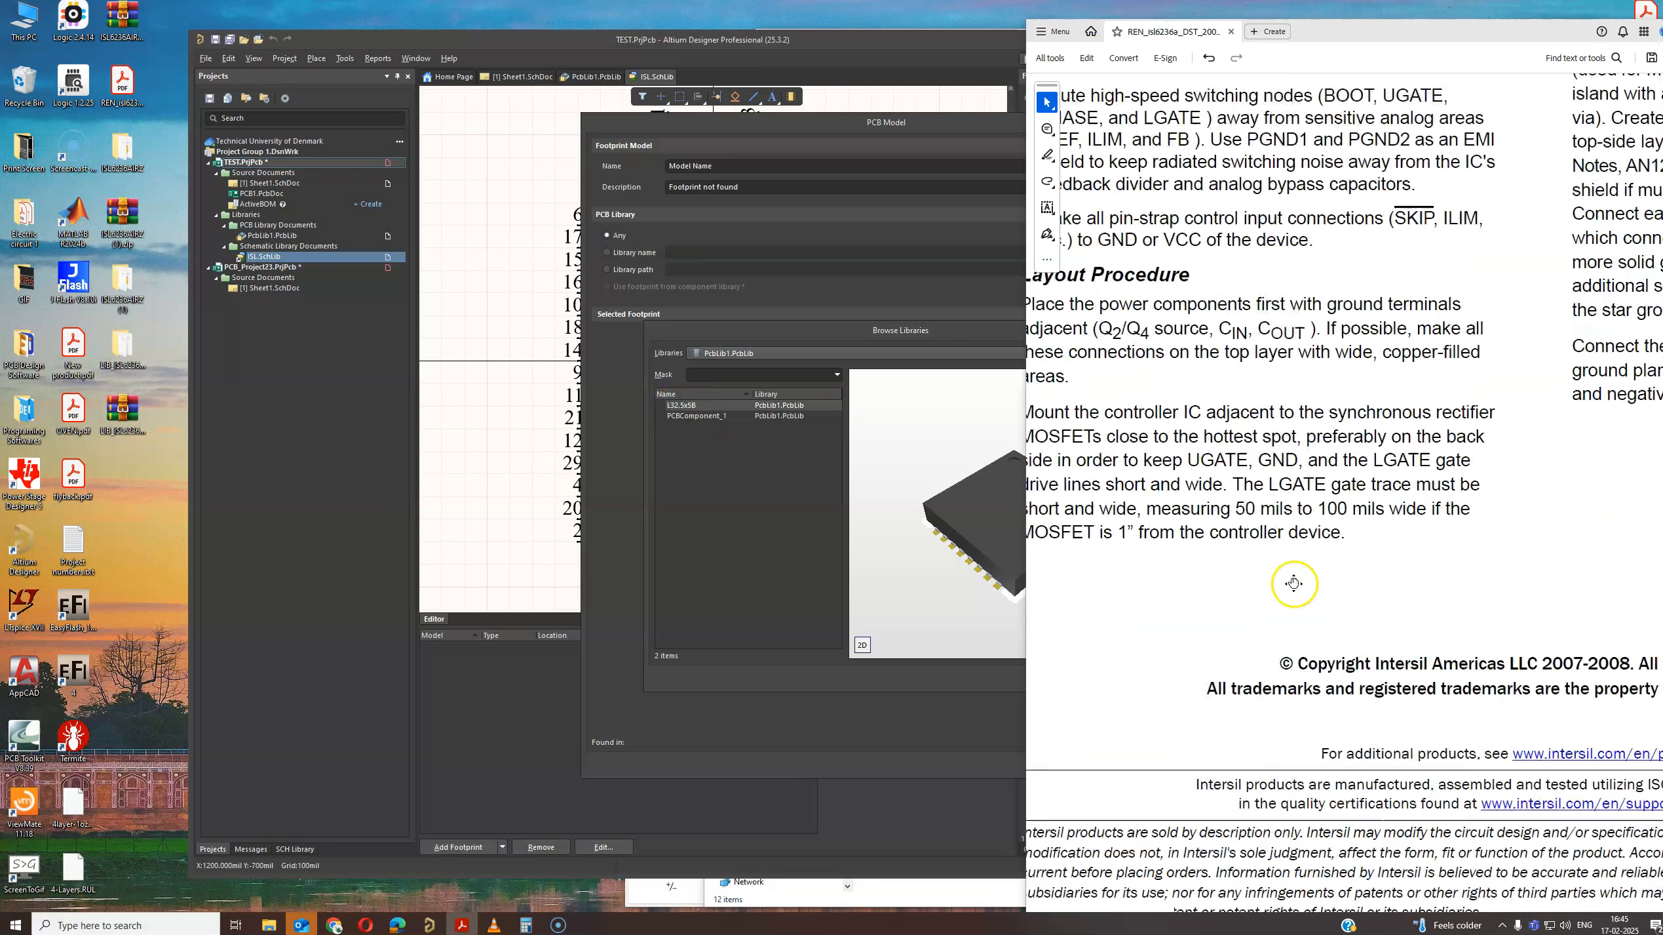
pyautogui.scroll(10, 1240, 564)
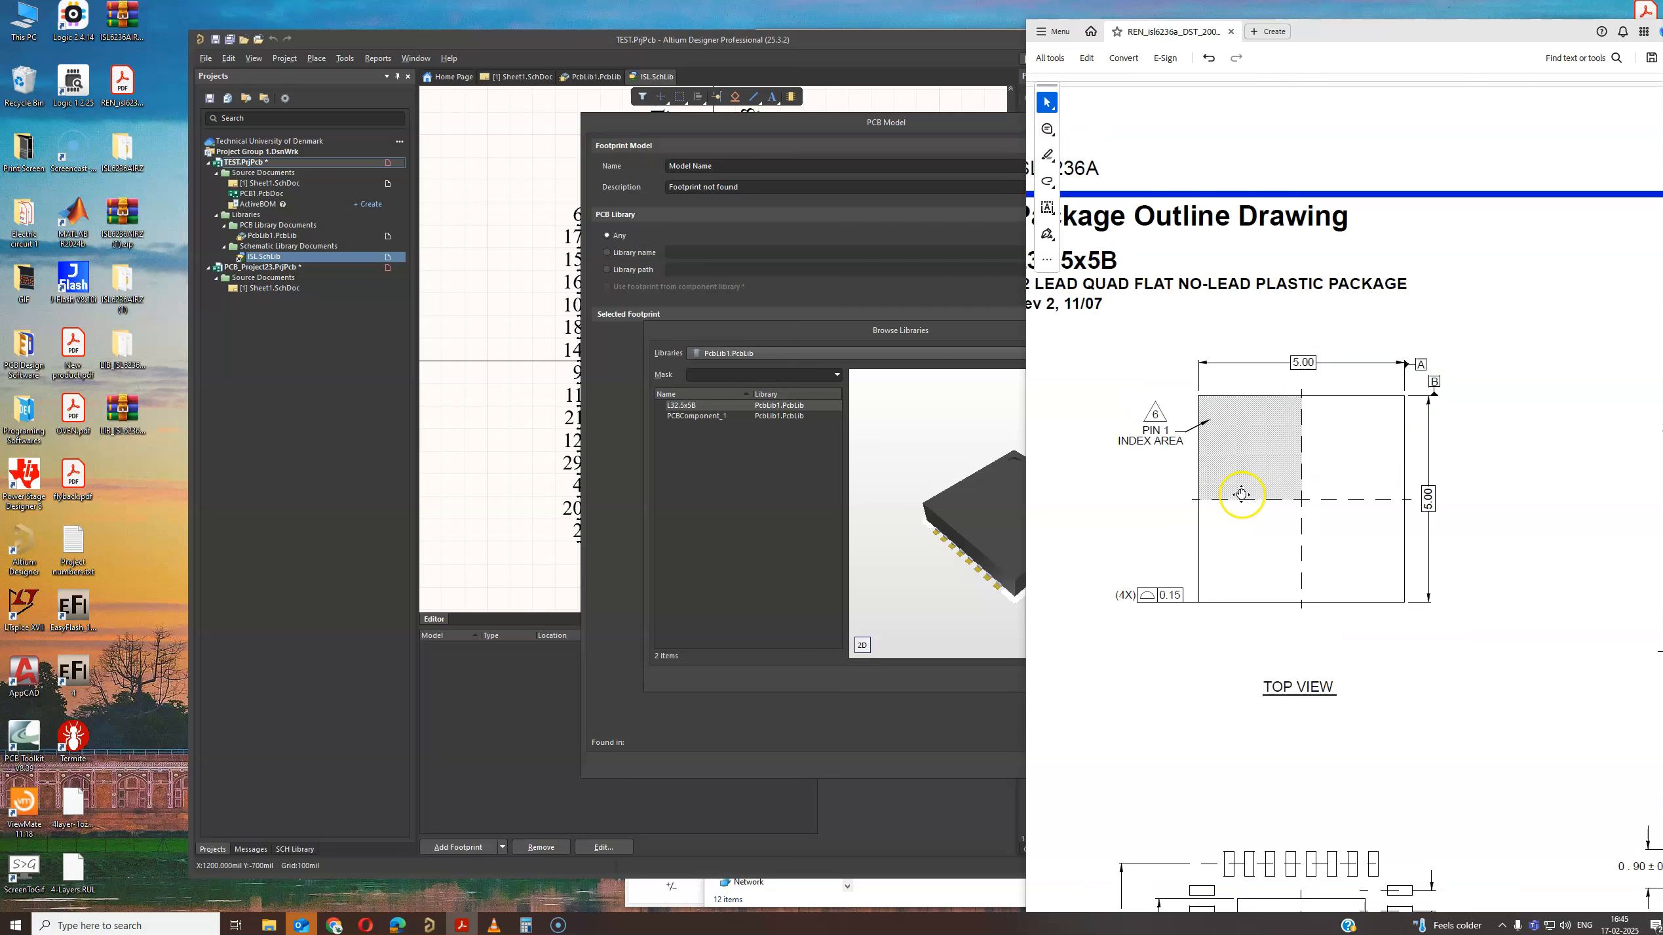
pyautogui.click(729, 409)
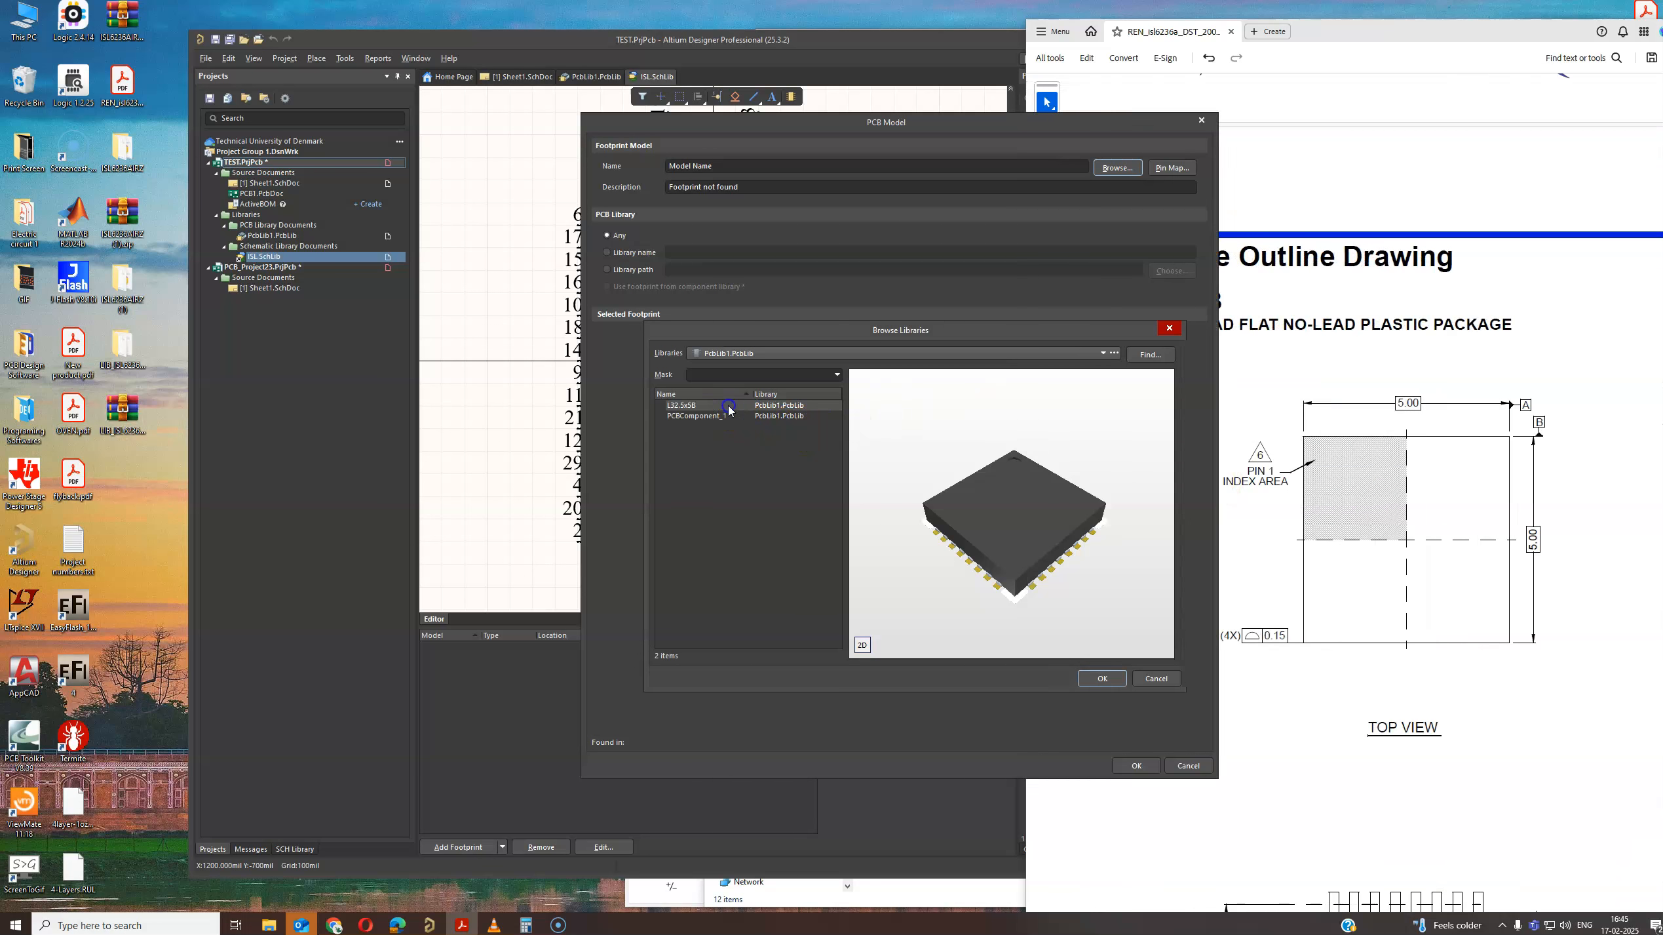
pyautogui.click(1103, 678)
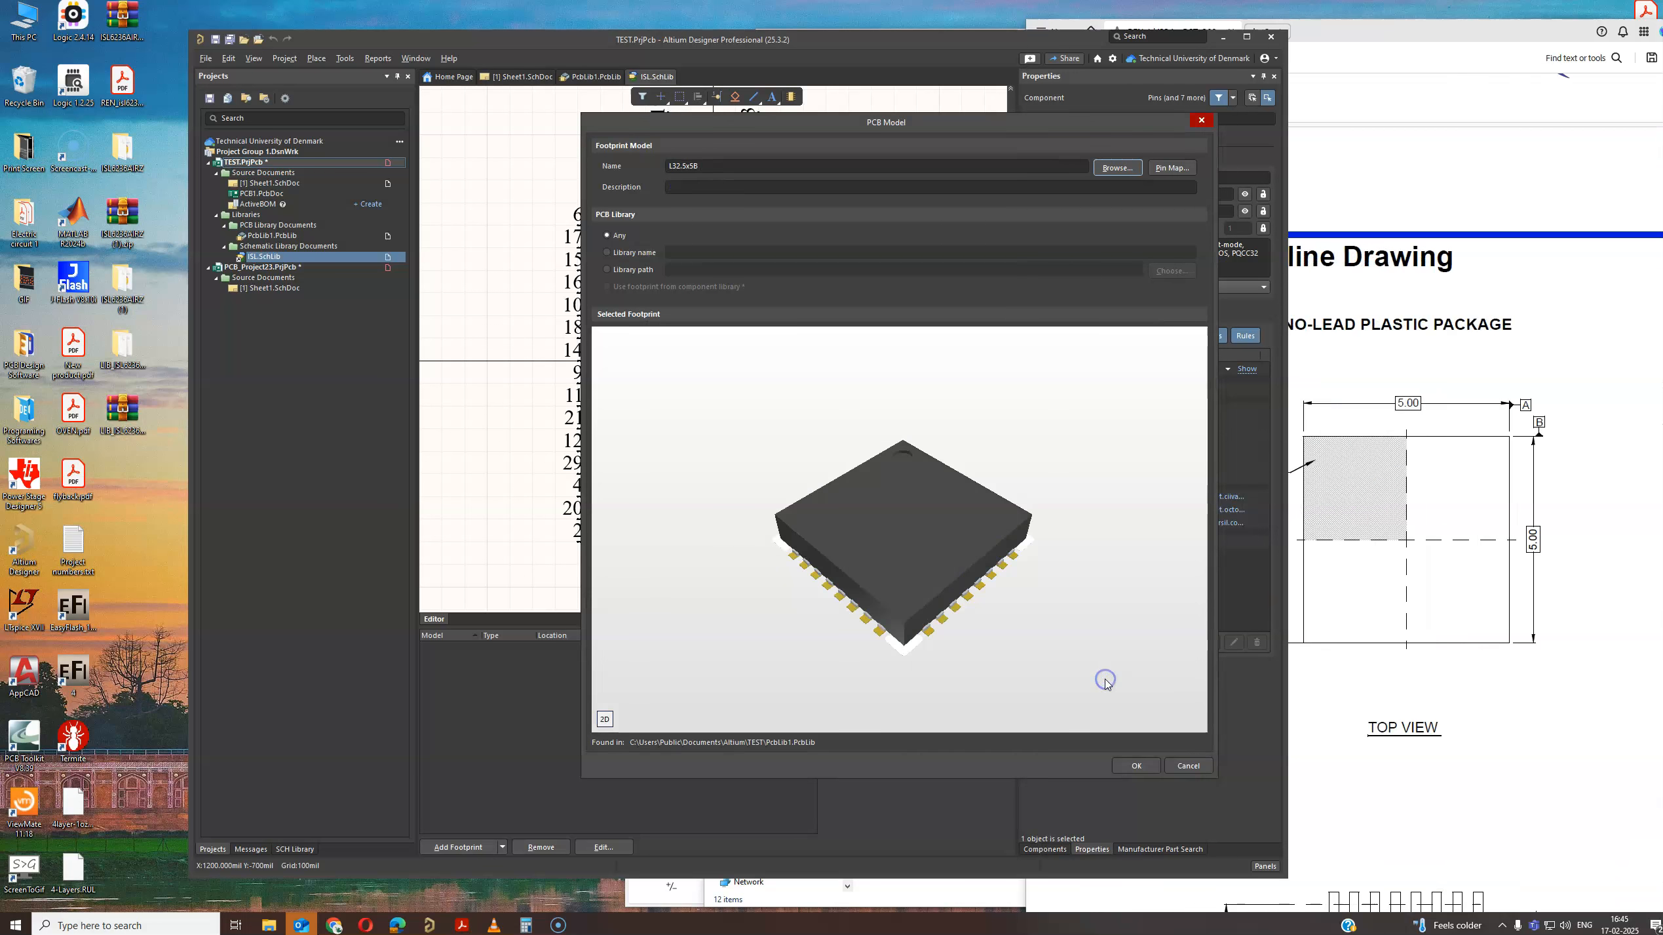
pyautogui.click(1144, 768)
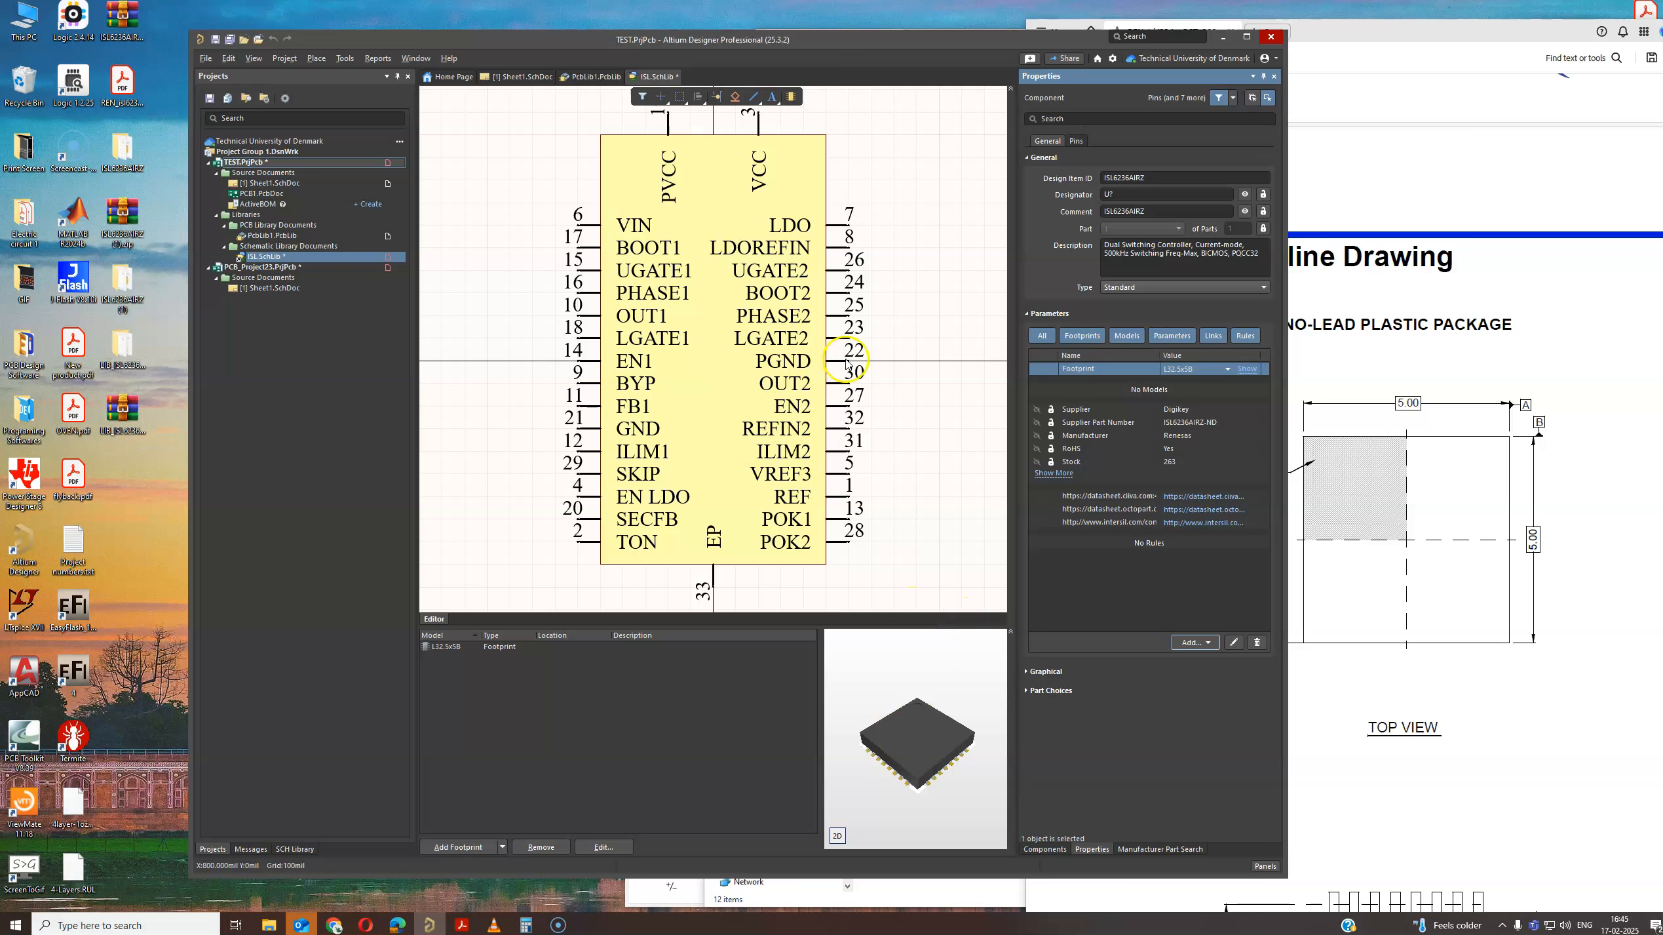
# Open Sheet1.SchDoc of the TEST project and delete the old ISL6236AIRZ component from the sheet.
pyautogui.keyDown('ctrl'); pyautogui.scroll(-2, 911, 358); pyautogui.keyUp('ctrl')
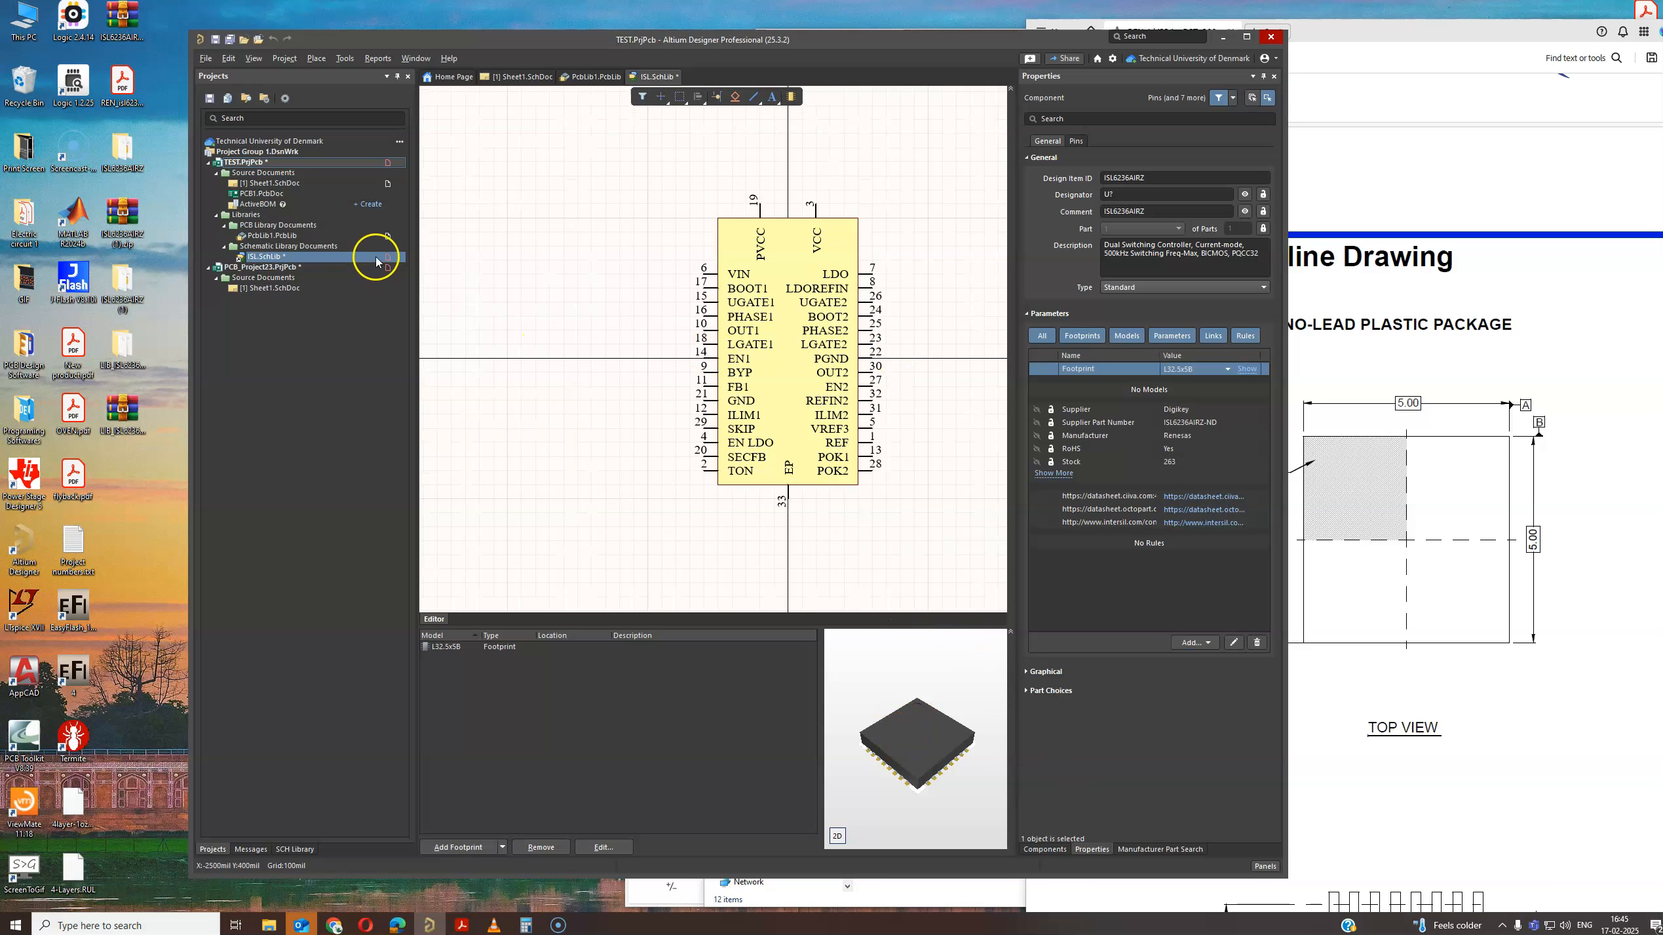
pyautogui.click(281, 185)
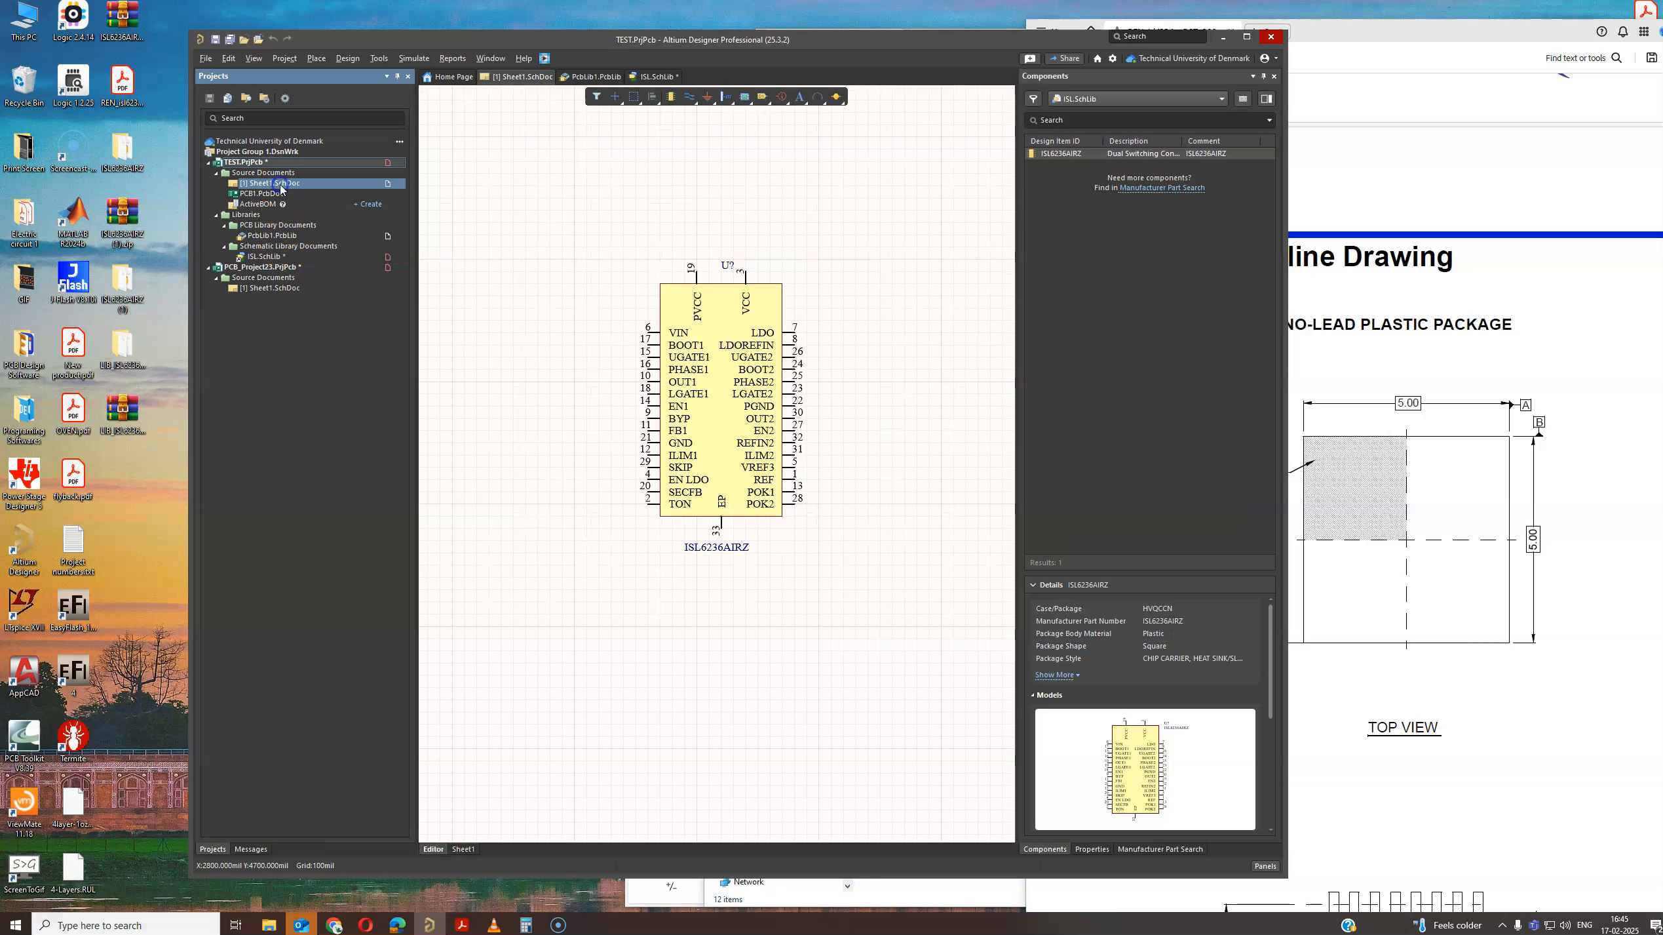
pyautogui.moveTo(534, 219); pyautogui.dragTo(939, 598)
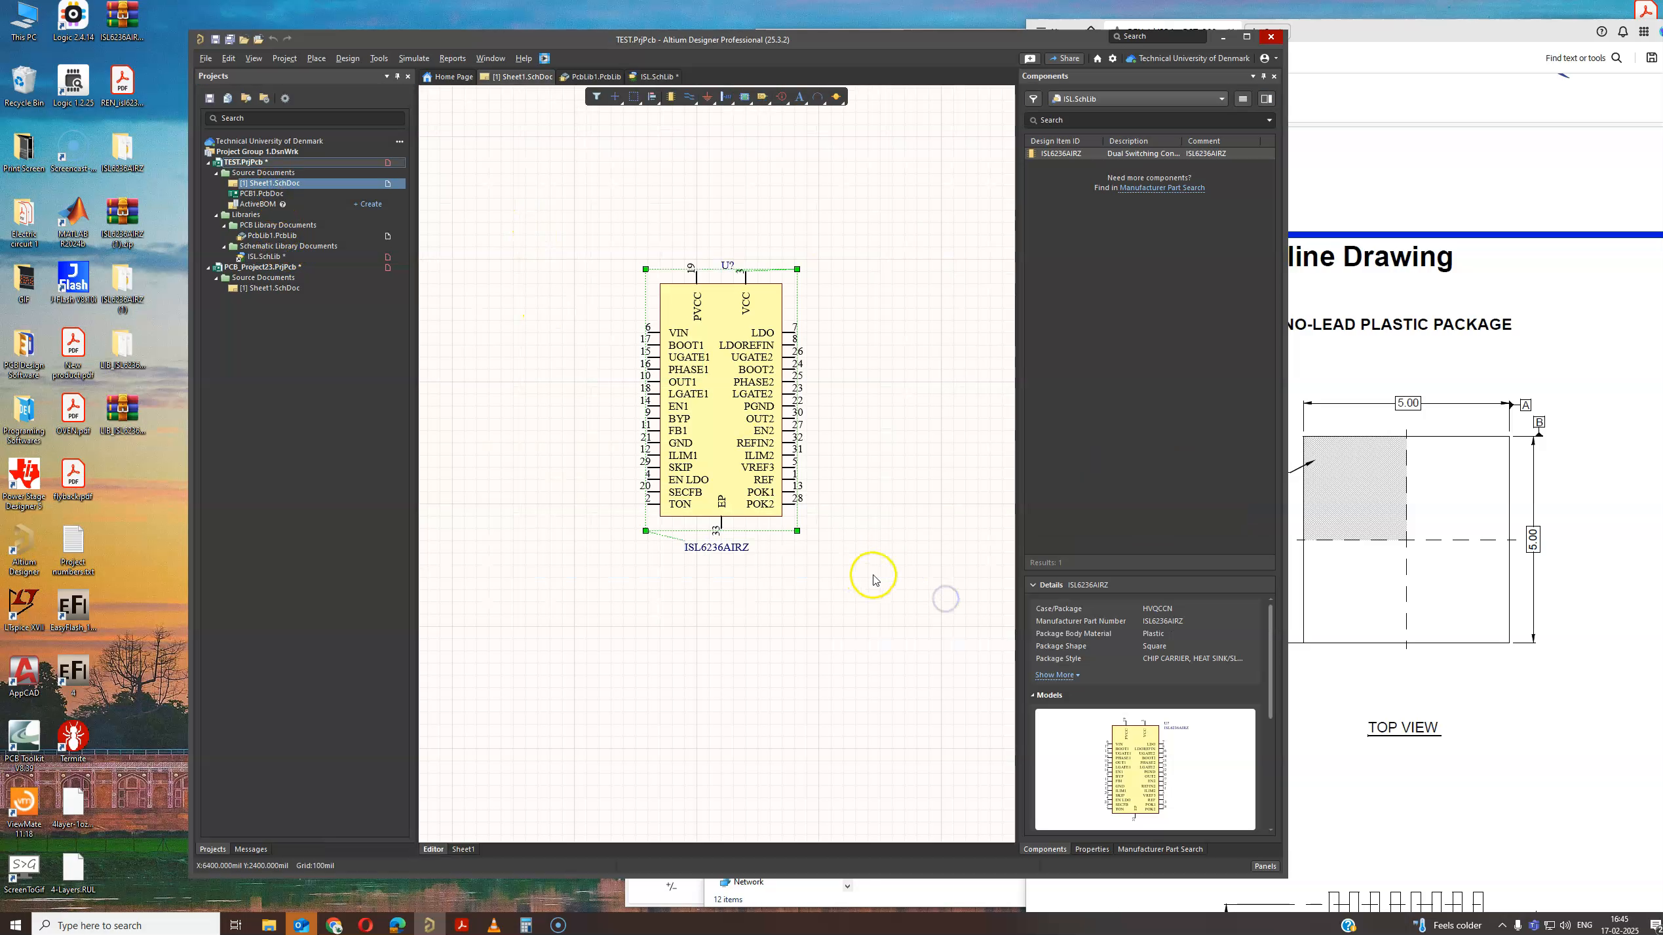
pyautogui.press('Delete')
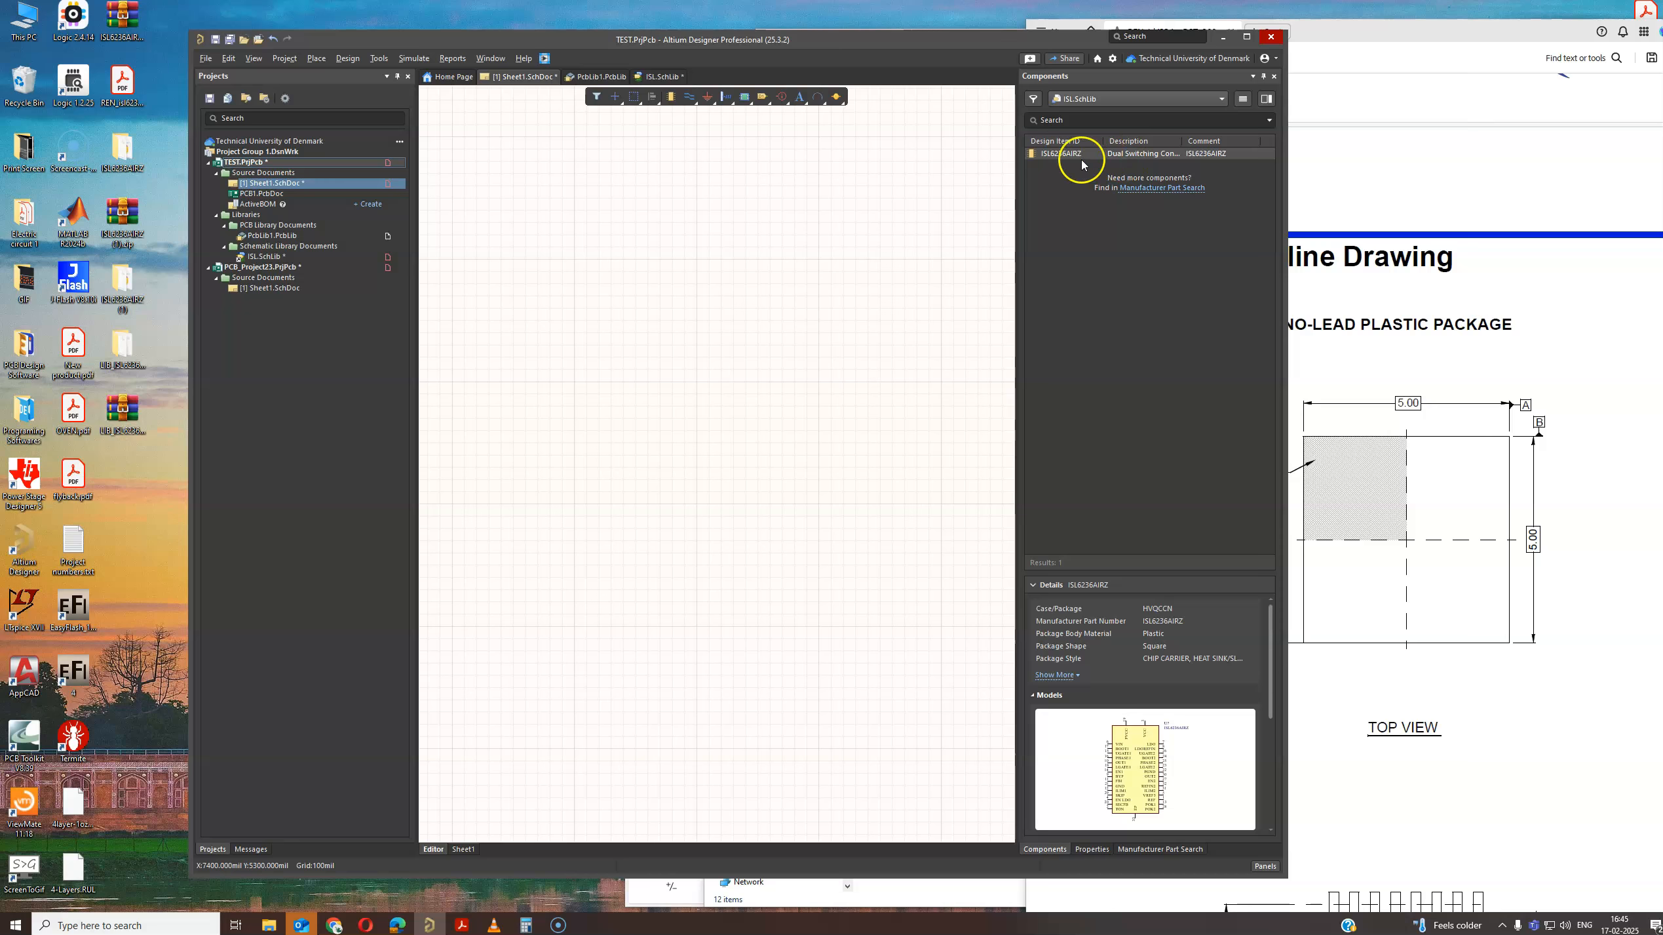
# Place one ISL6236AIRZ from ISL.SchLib on the schematic sheet and check its component details for the footprint model.
pyautogui.doubleClick(1082, 159)
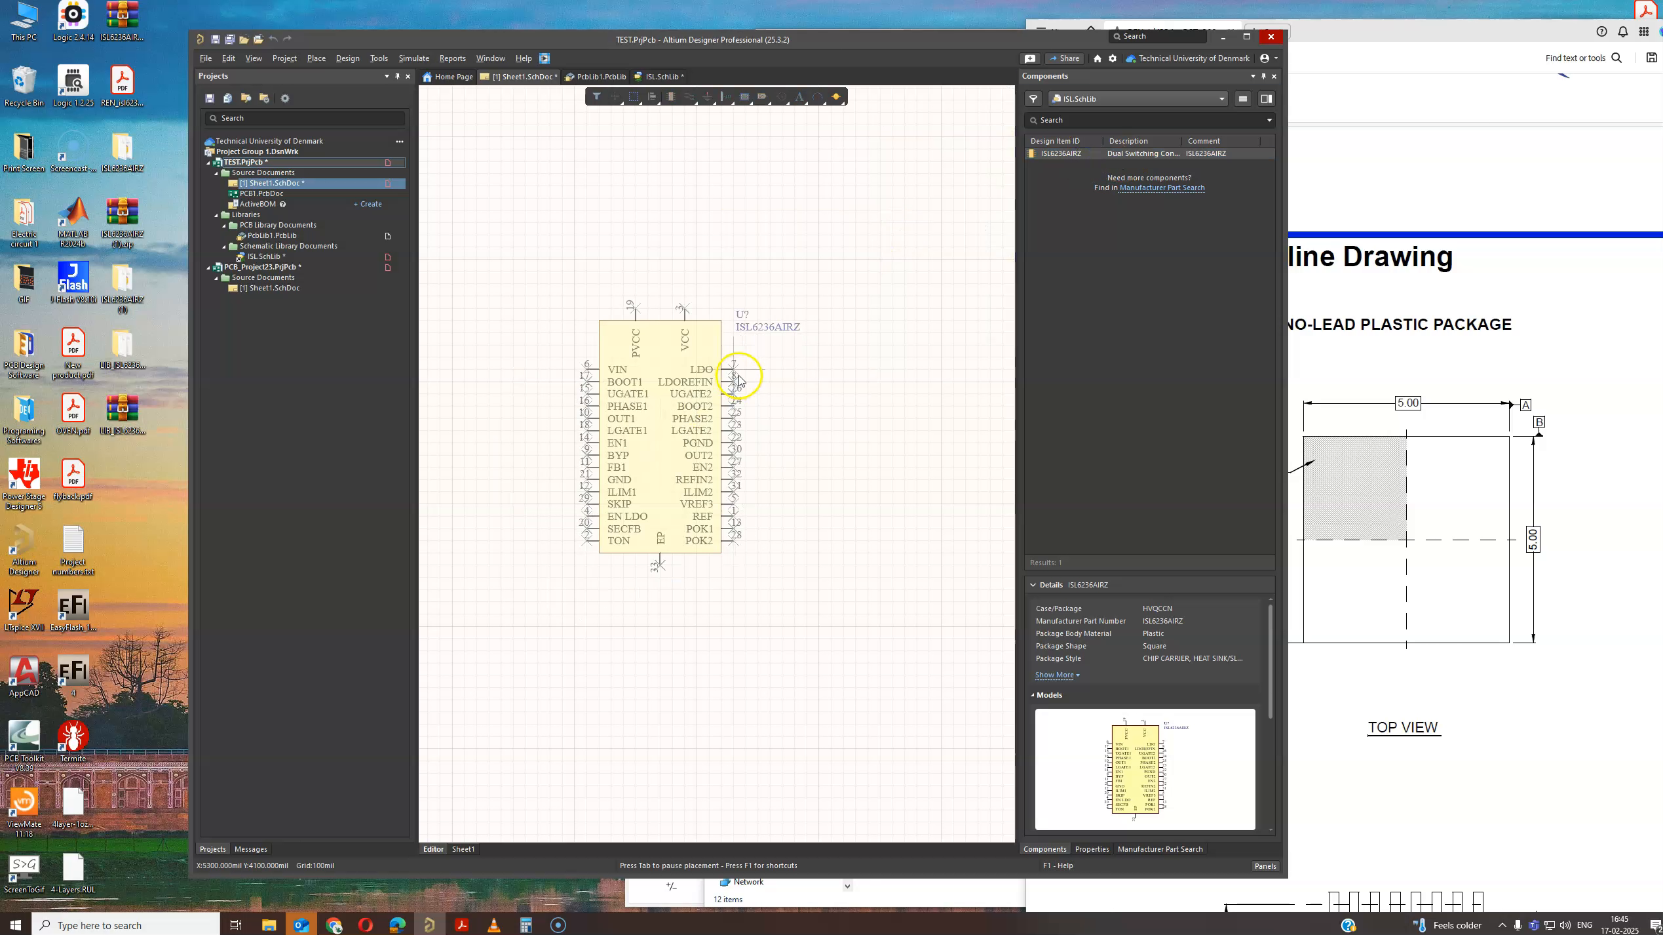
pyautogui.click(738, 379)
pyautogui.press('Escape')
pyautogui.scroll(-3, 1157, 682)
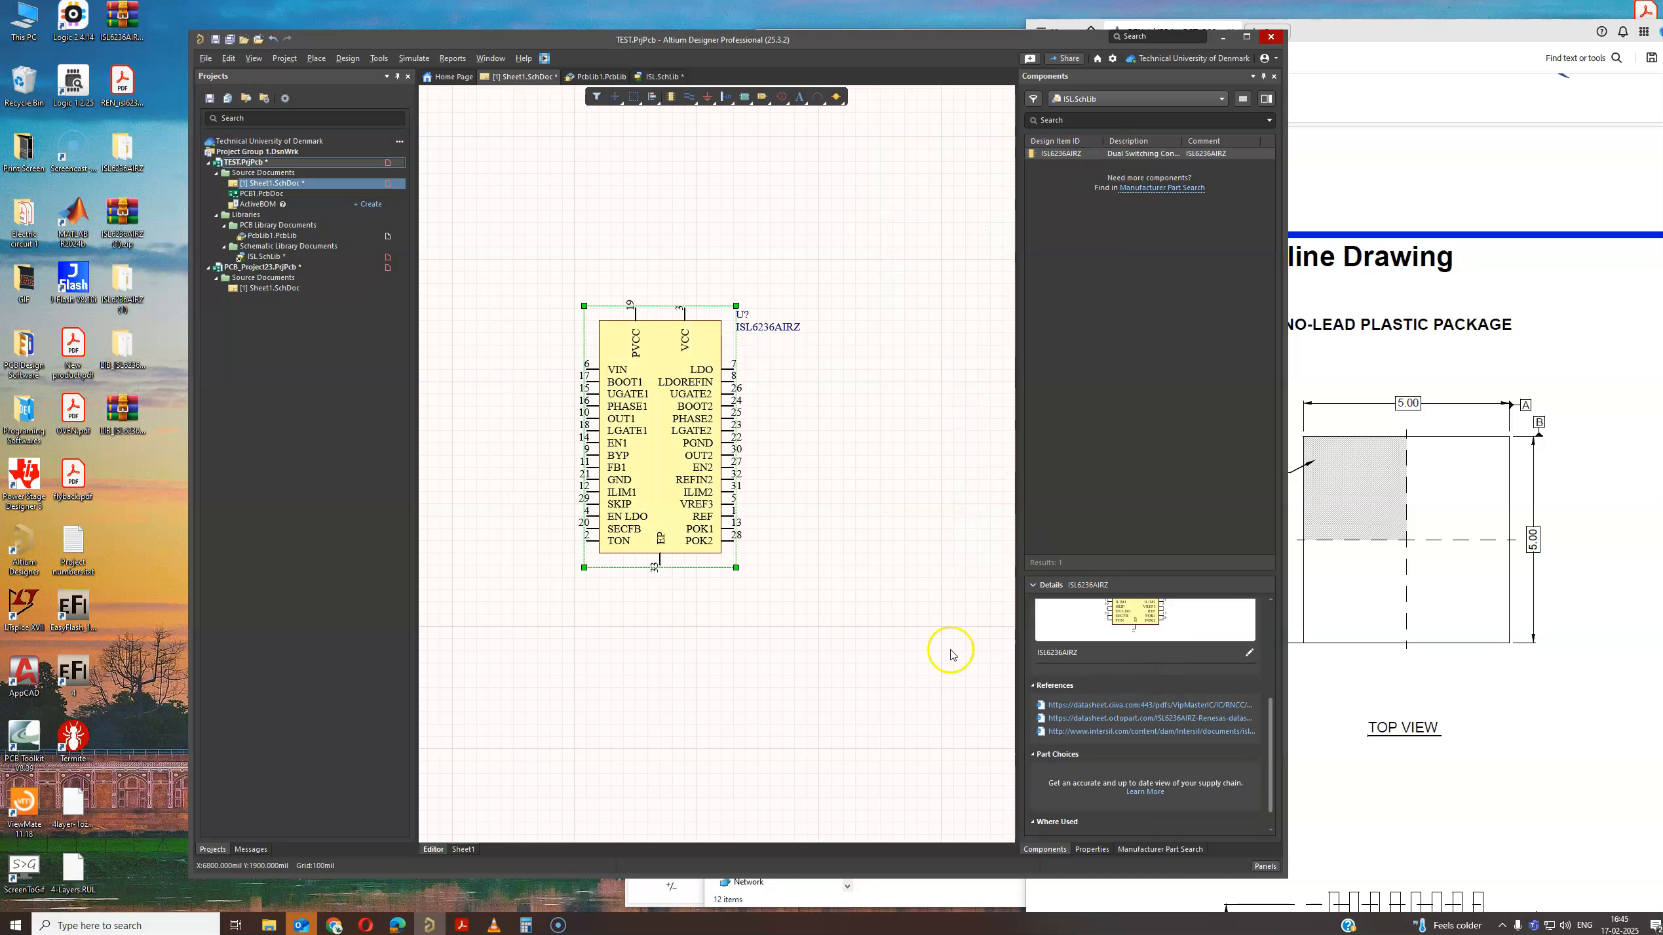
pyautogui.keyDown('ctrl'); pyautogui.scroll(1, 951, 650); pyautogui.keyUp('ctrl')
pyautogui.click(624, 423)
pyautogui.click(637, 424)
pyautogui.keyDown('ctrl'); pyautogui.scroll(-2, 741, 429); pyautogui.keyUp('ctrl')
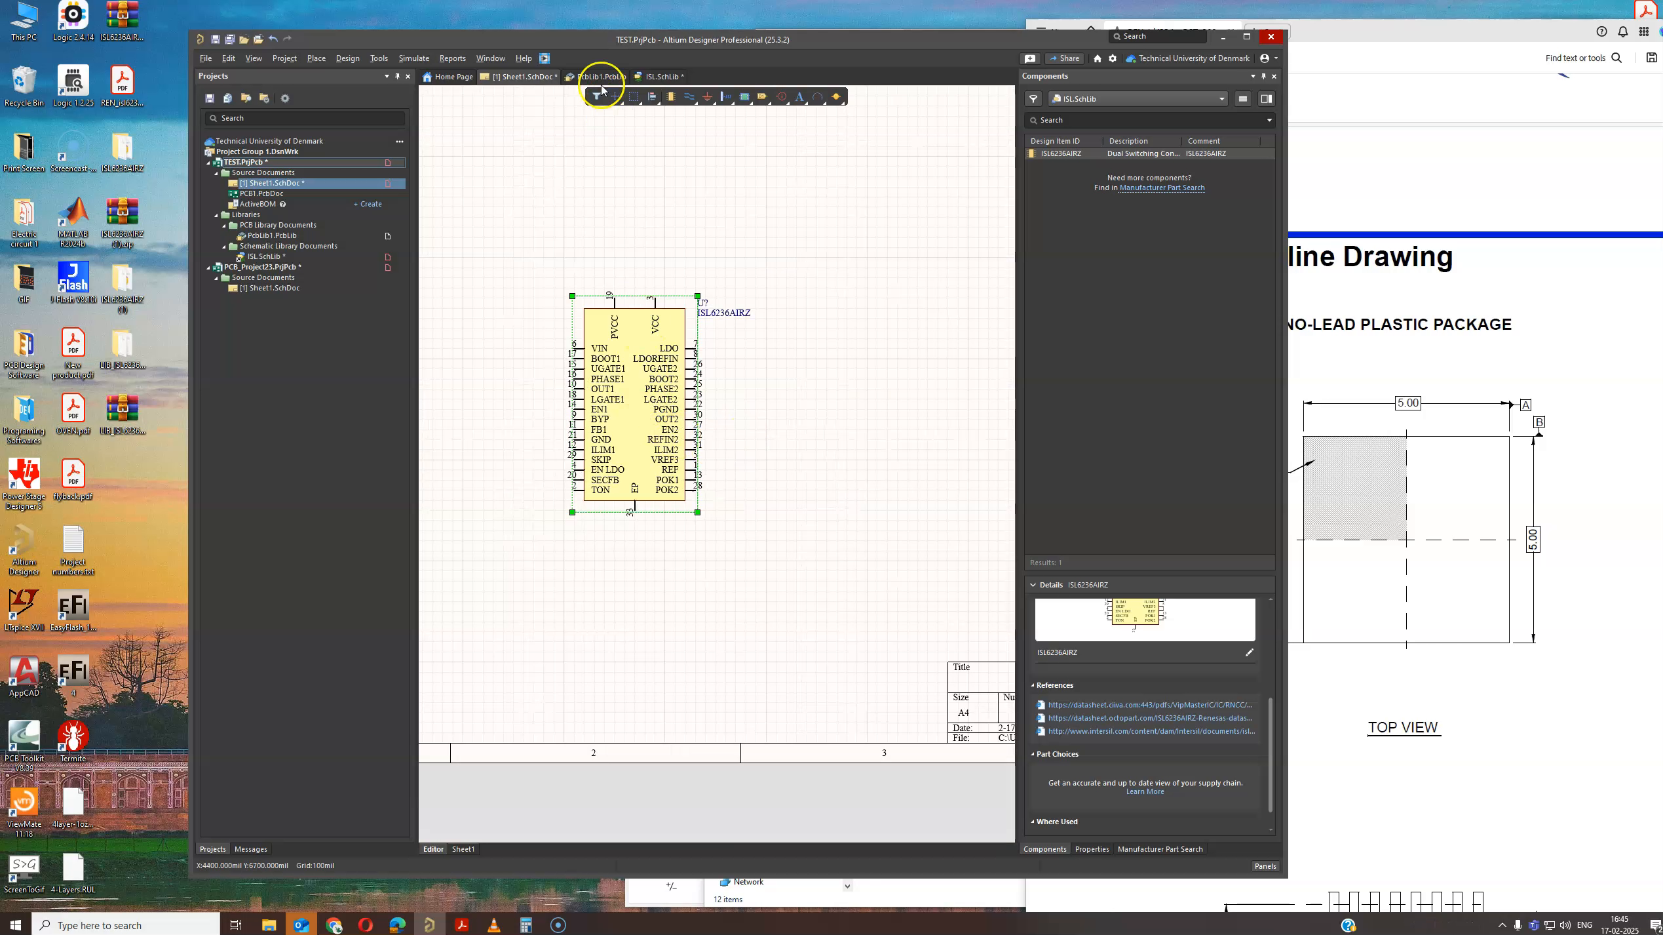
# Save the schematic library ISL.SchLib and close both PcbLib1.PcbLib and ISL.SchLib.
pyautogui.click(601, 77)
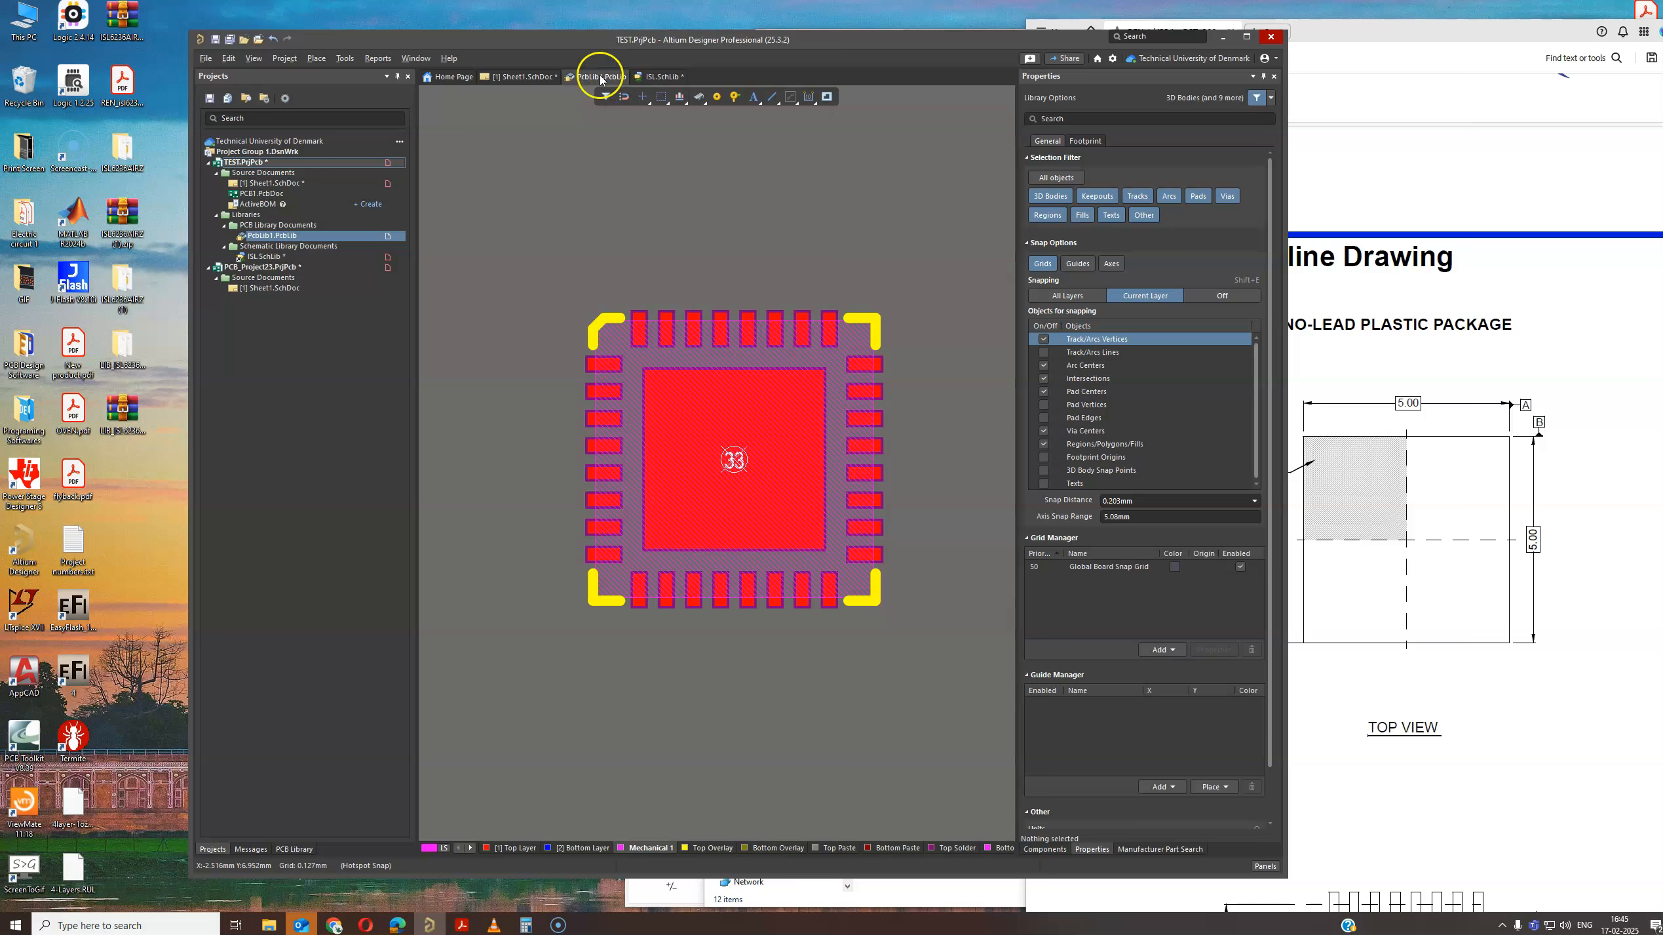
pyautogui.click(656, 77)
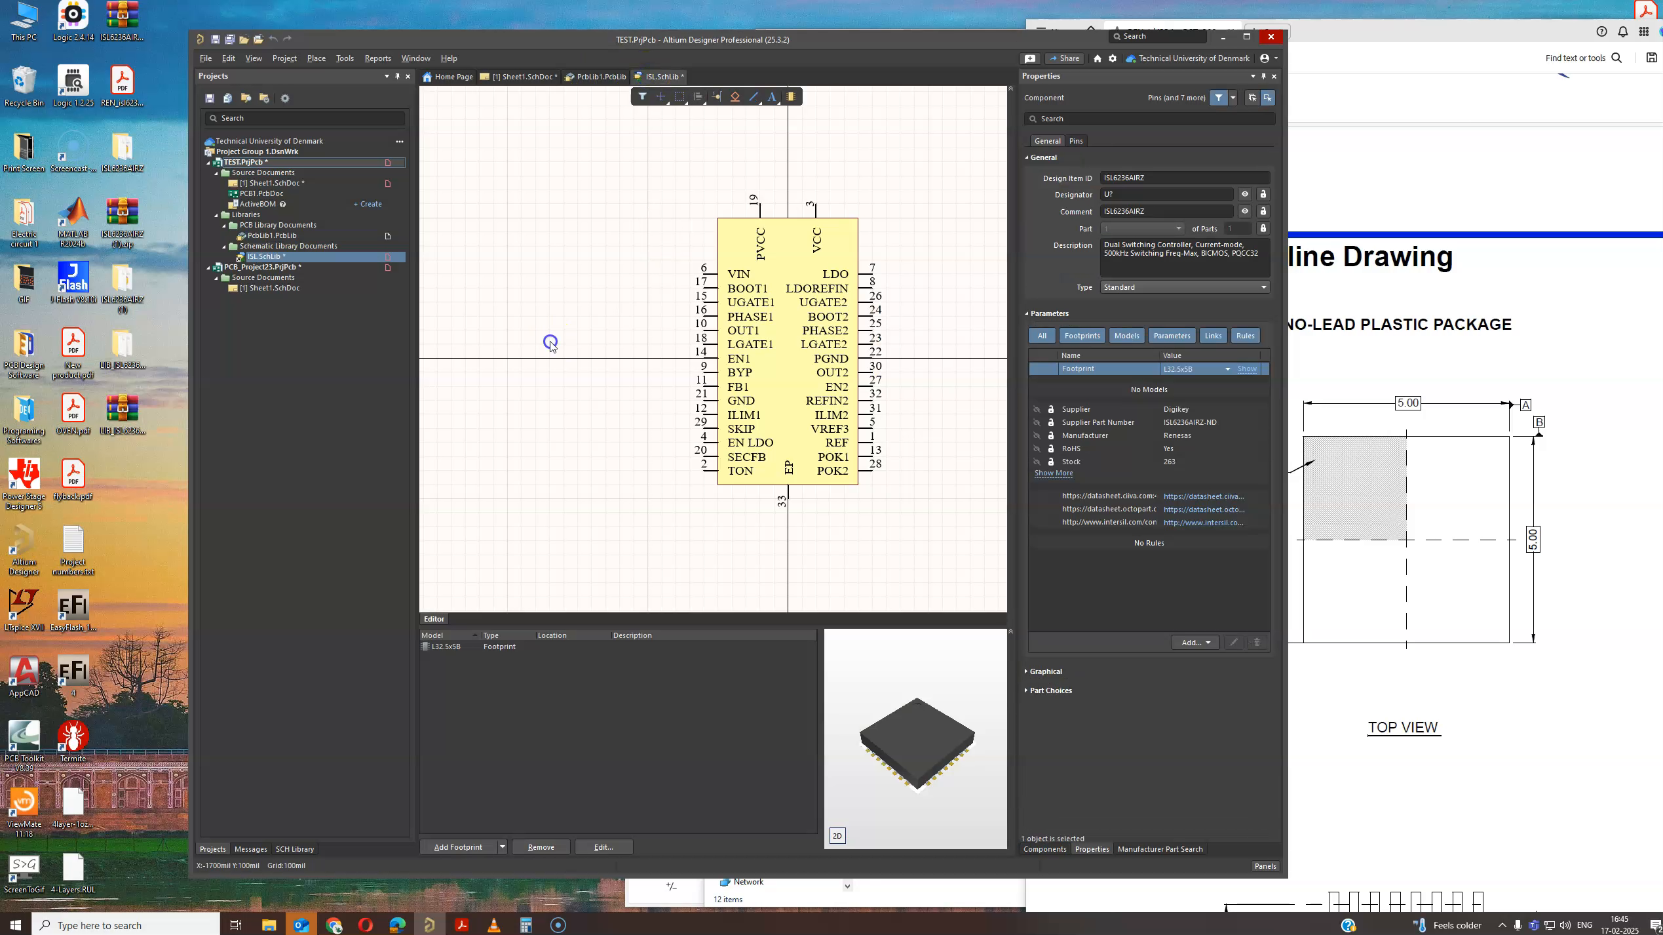
pyautogui.hotkey('ctrl', 's')
pyautogui.rightClick(610, 79)
pyautogui.click(655, 88)
pyautogui.rightClick(593, 80)
pyautogui.click(630, 89)
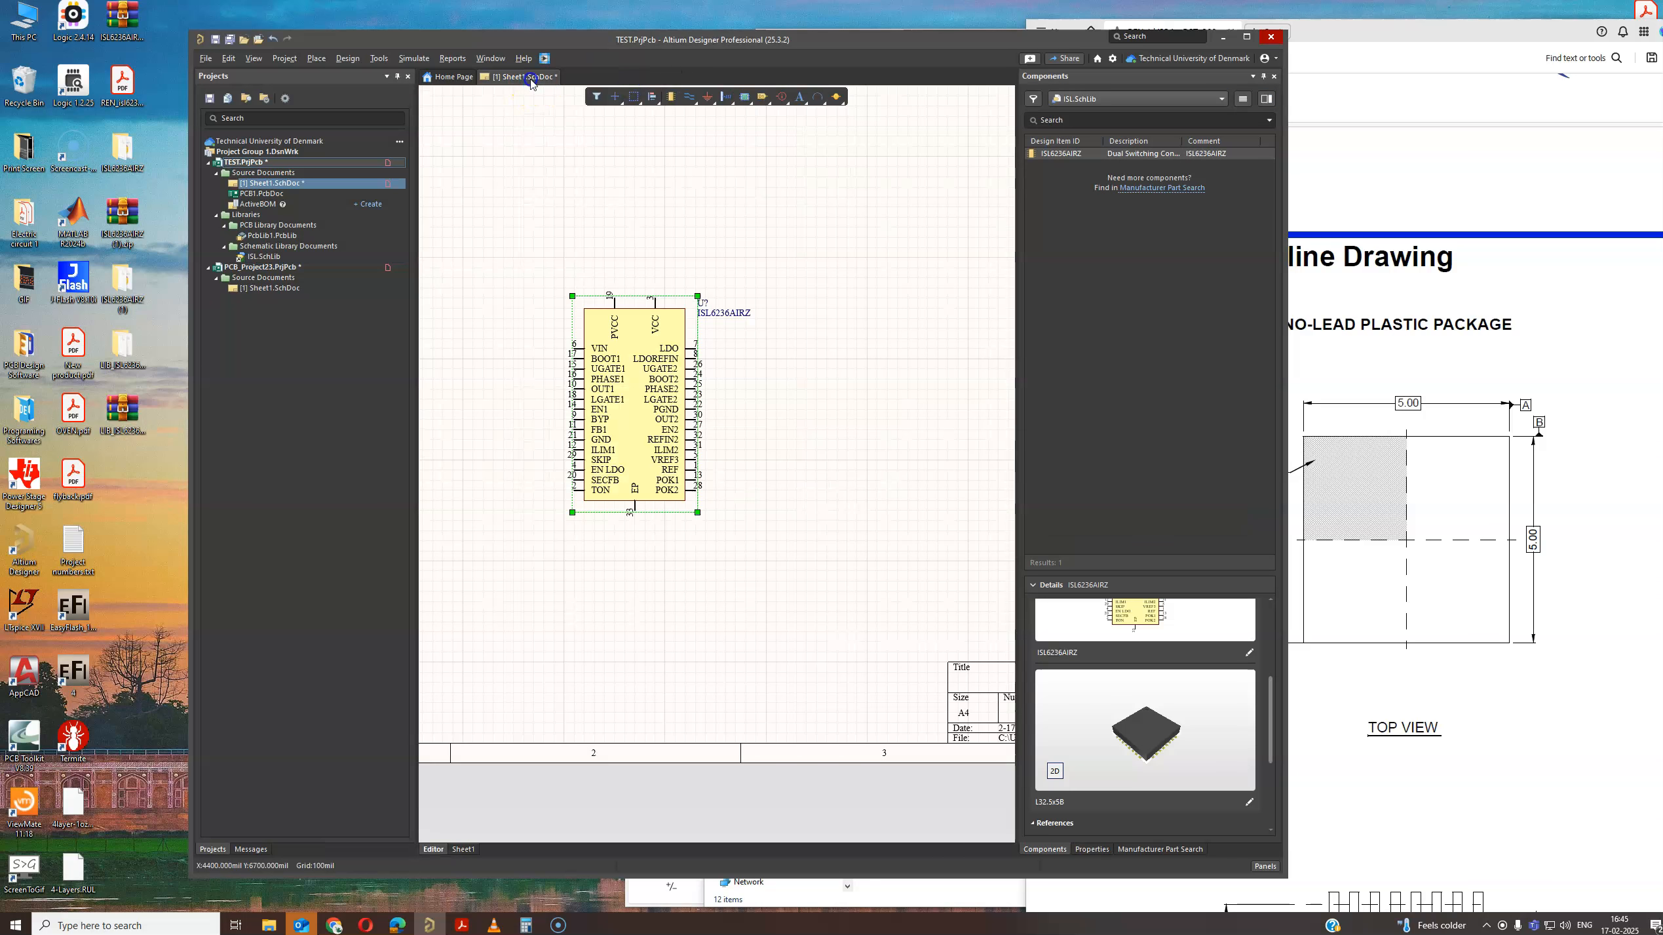
# Examine the L32.5x5B footprint preview in the ISL6236AIRZ component details in both 2D and 3D.
pyautogui.click(772, 420)
pyautogui.scroll(-2, 1080, 728)
pyautogui.click(646, 462)
pyautogui.scroll(-3, 1117, 725)
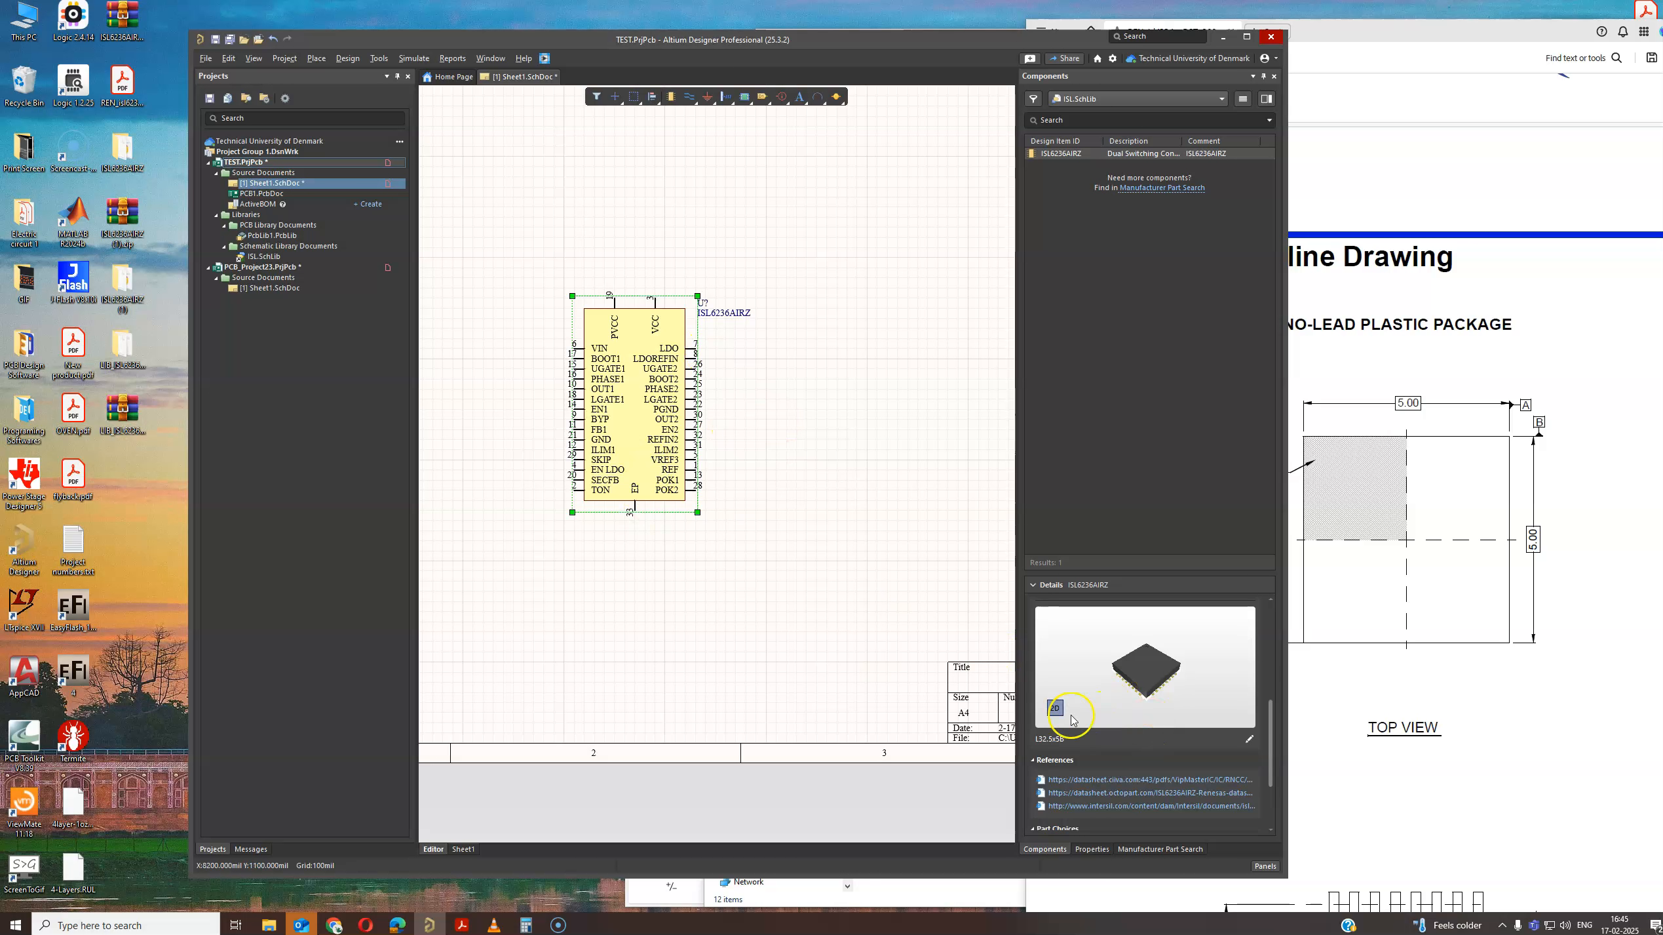
pyautogui.click(1058, 712)
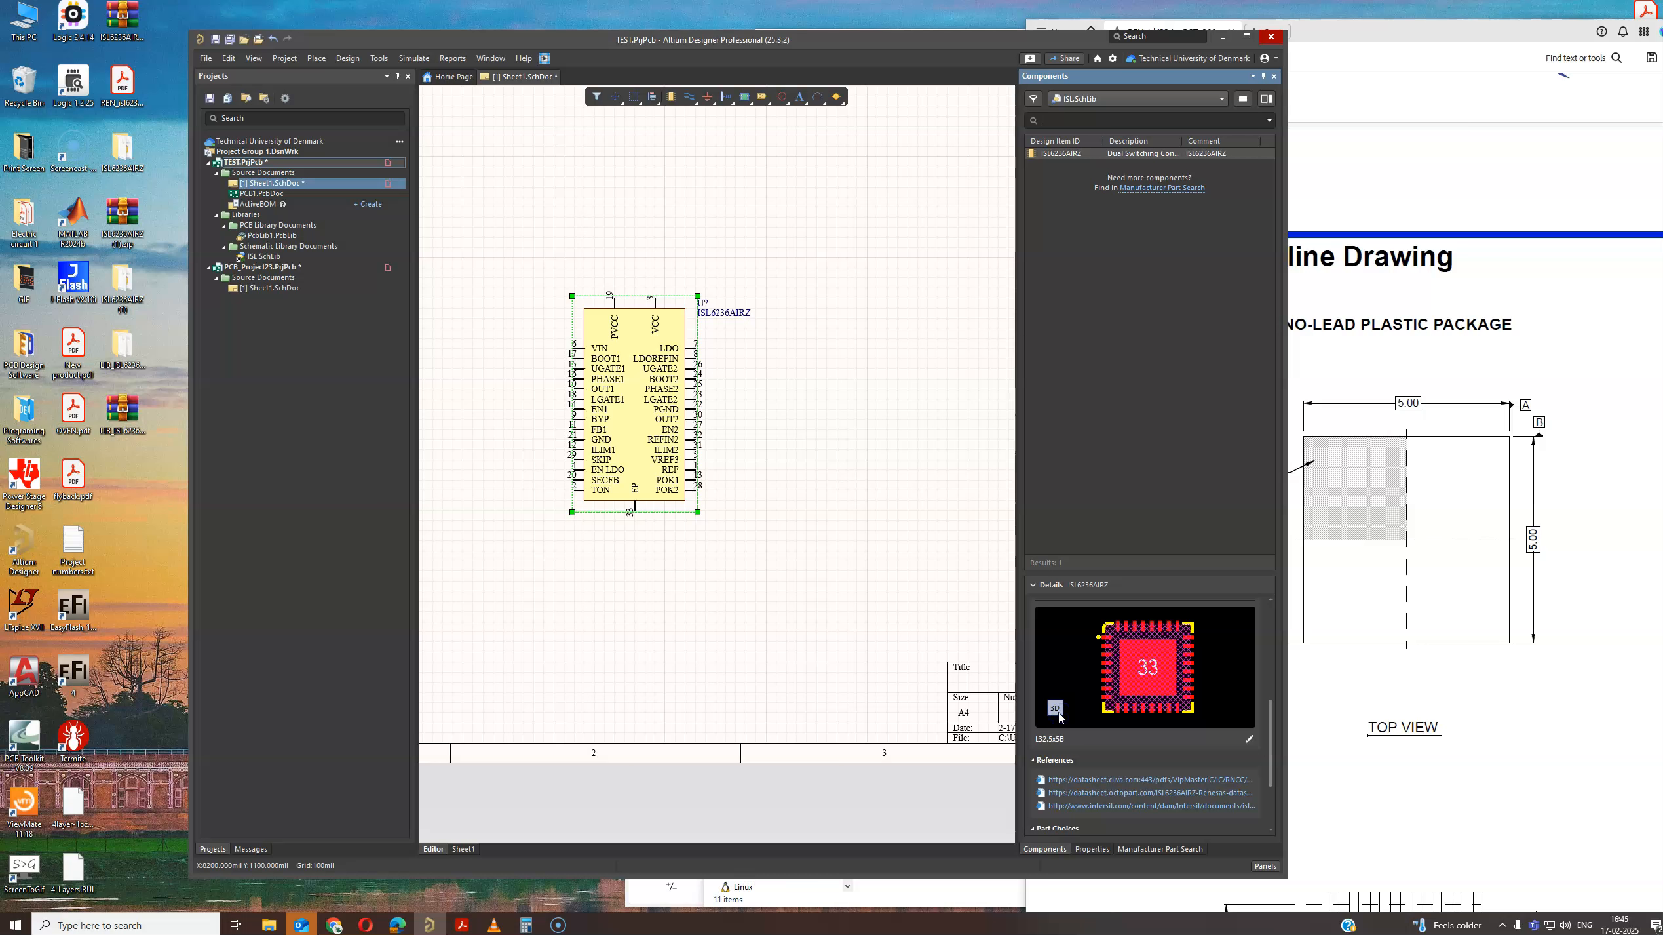
pyautogui.click(1055, 709)
pyautogui.scroll(3, 1075, 714)
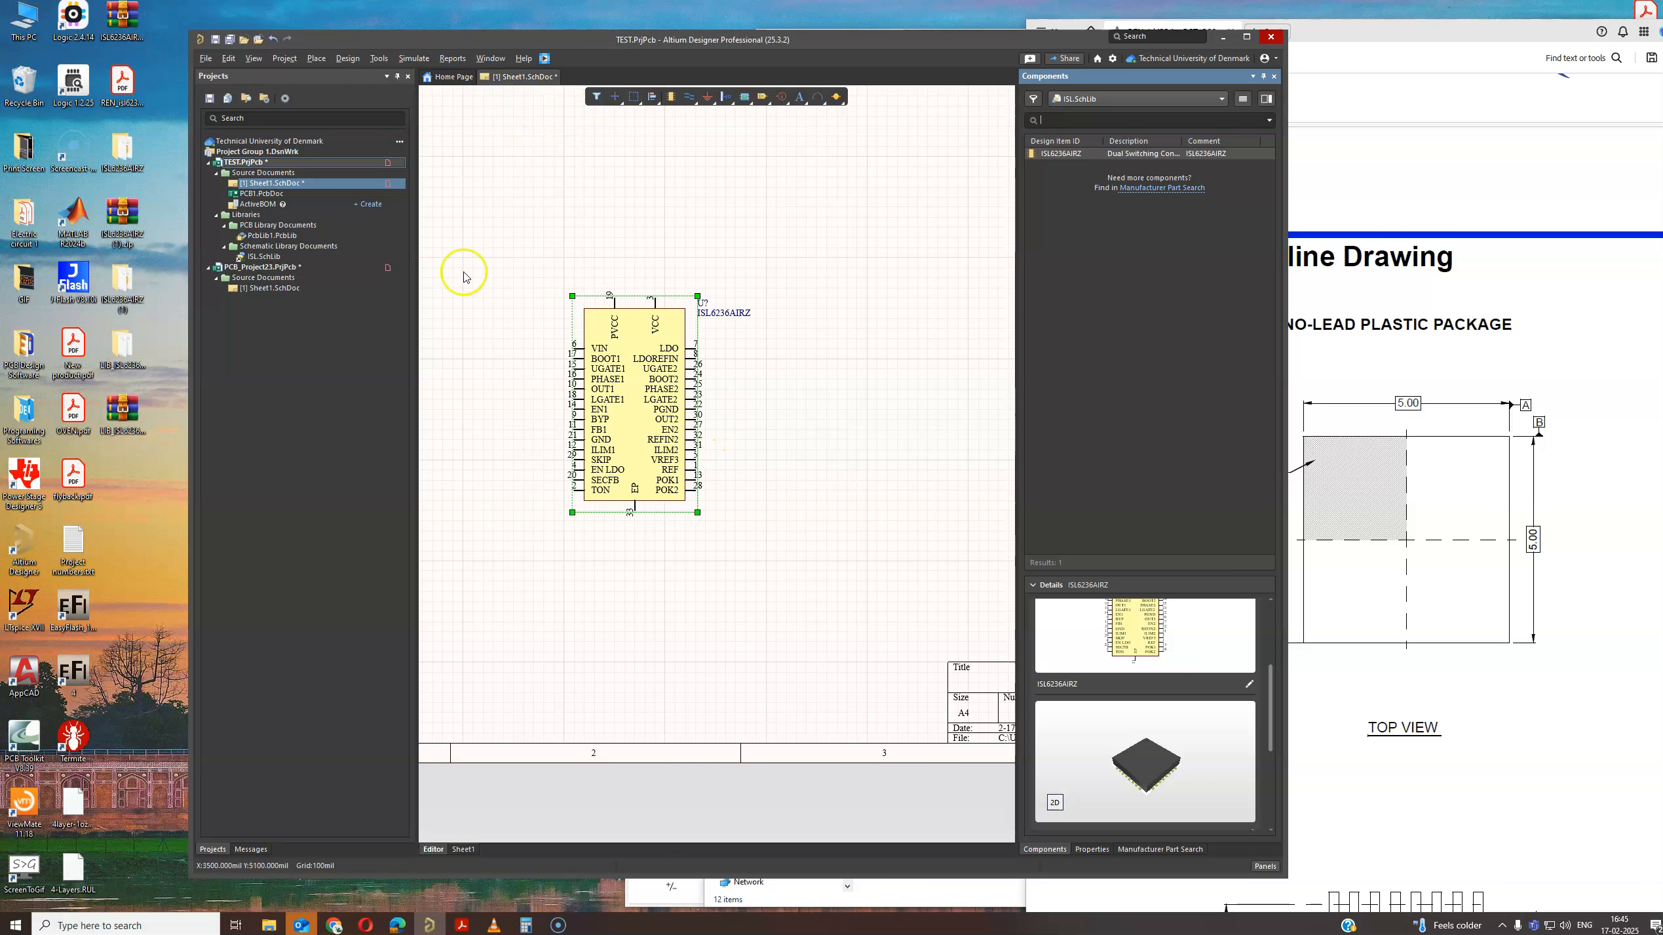
pyautogui.scroll(-2, 1089, 760)
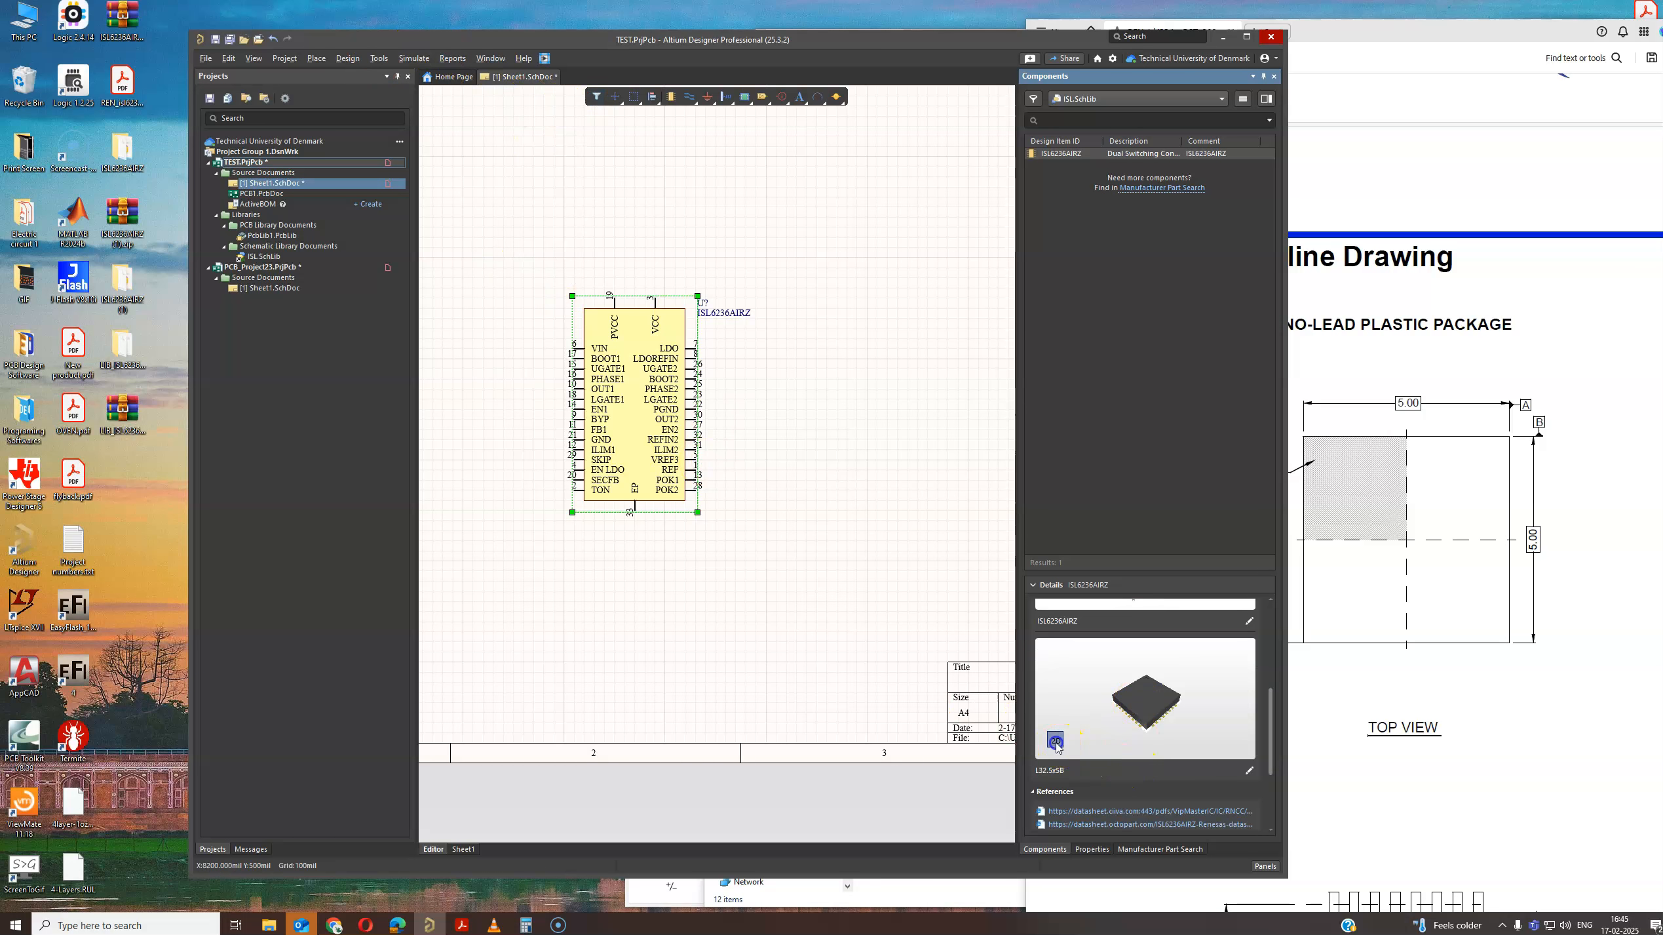
pyautogui.click(1055, 740)
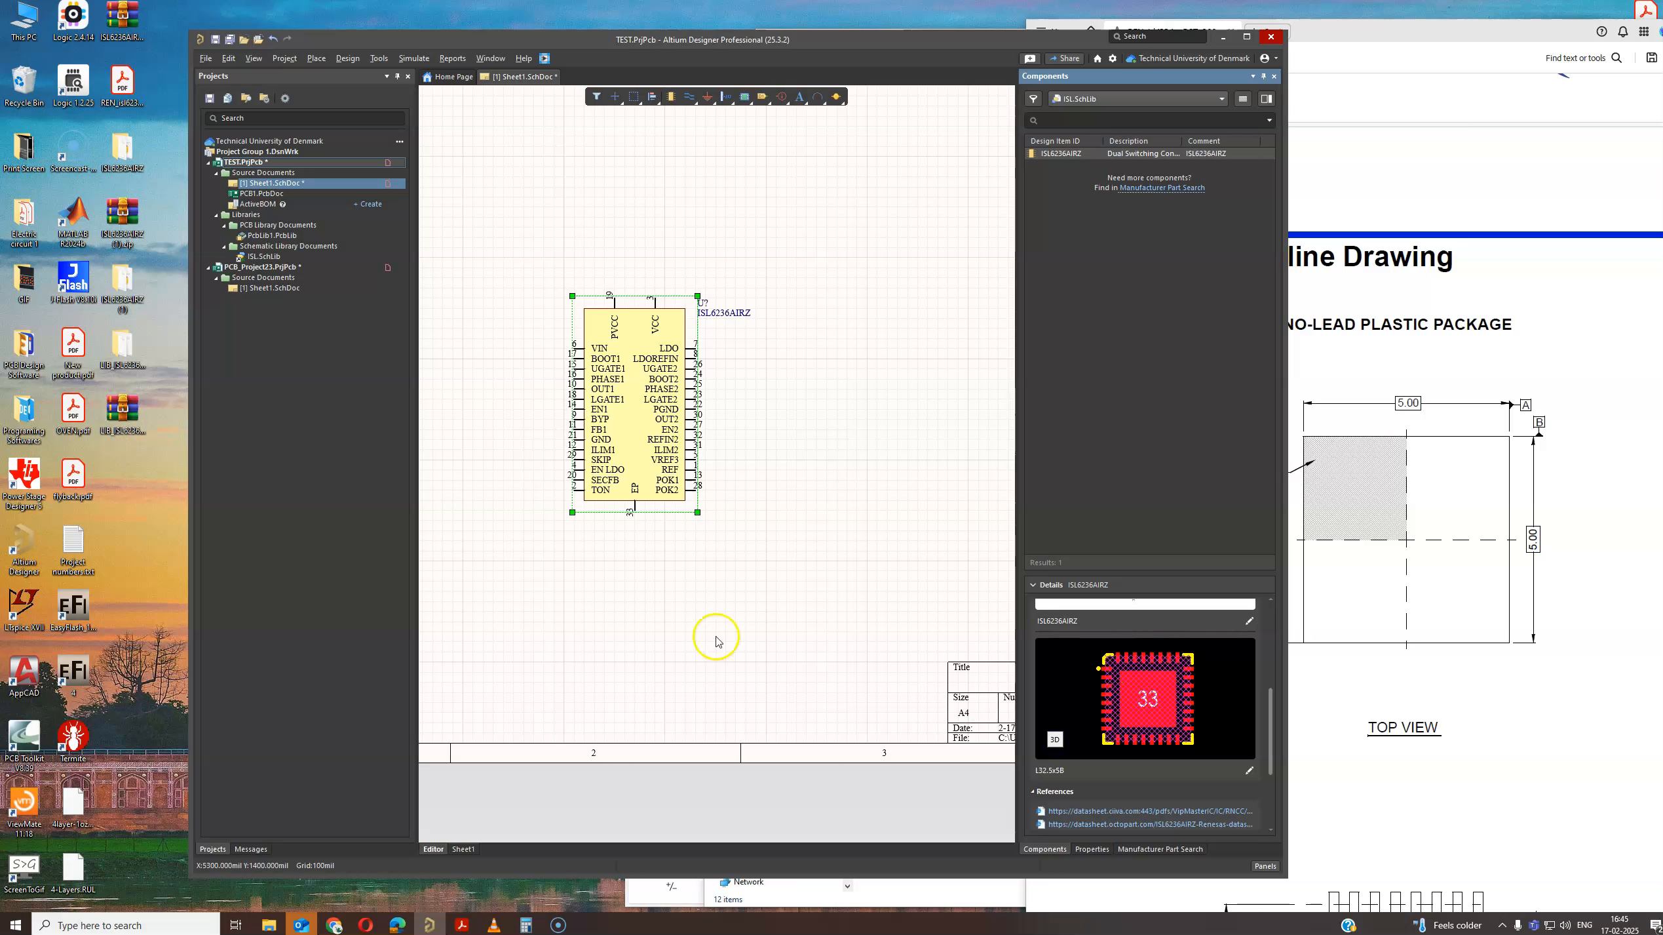